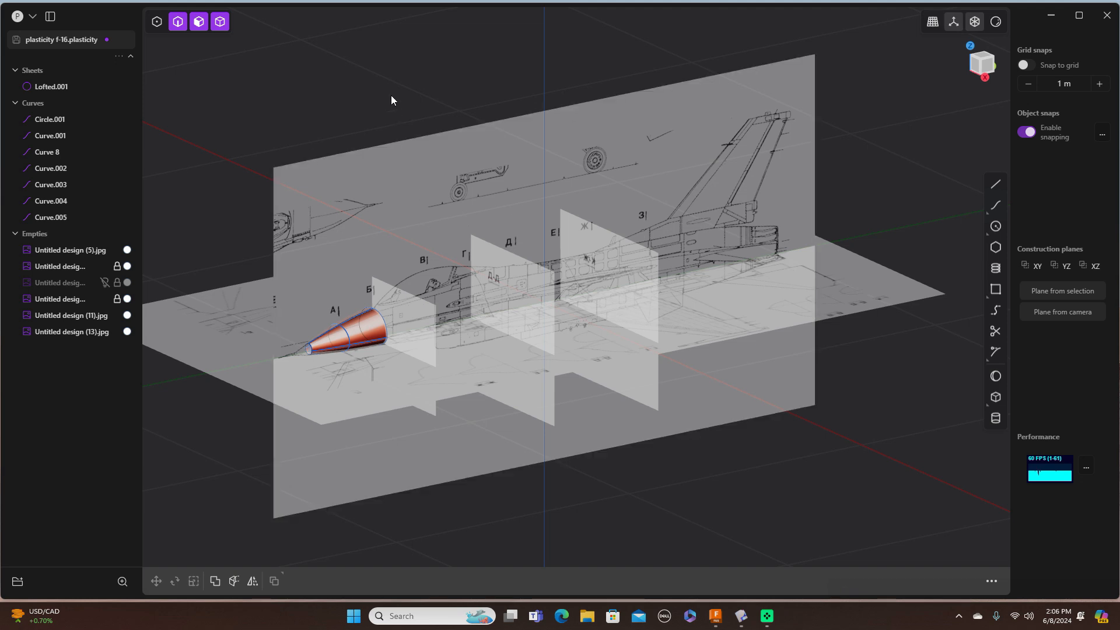
Step: In the front view, import the reference image Untitled design (16) from USB Drive (D:)
key("KP_1")
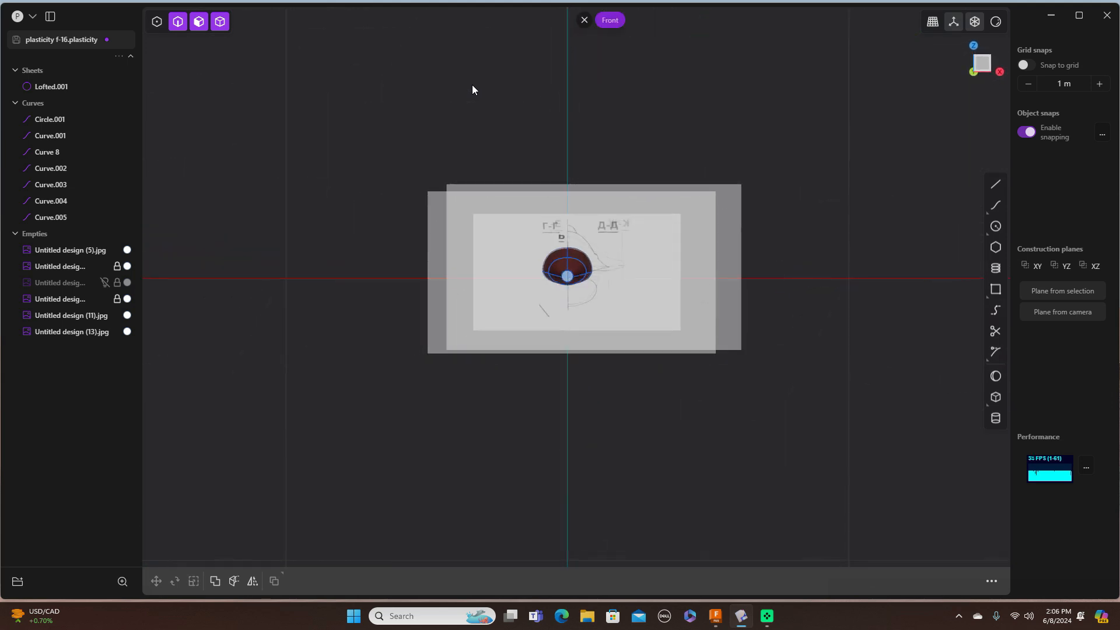
scroll(489, 120, "up", 3)
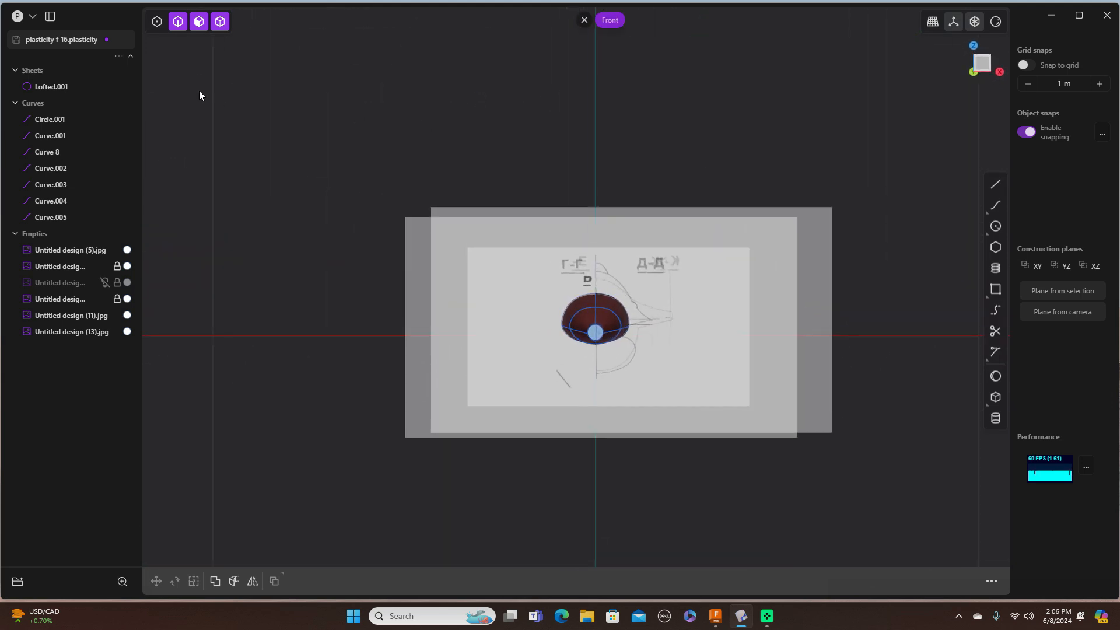
left_click(33, 16)
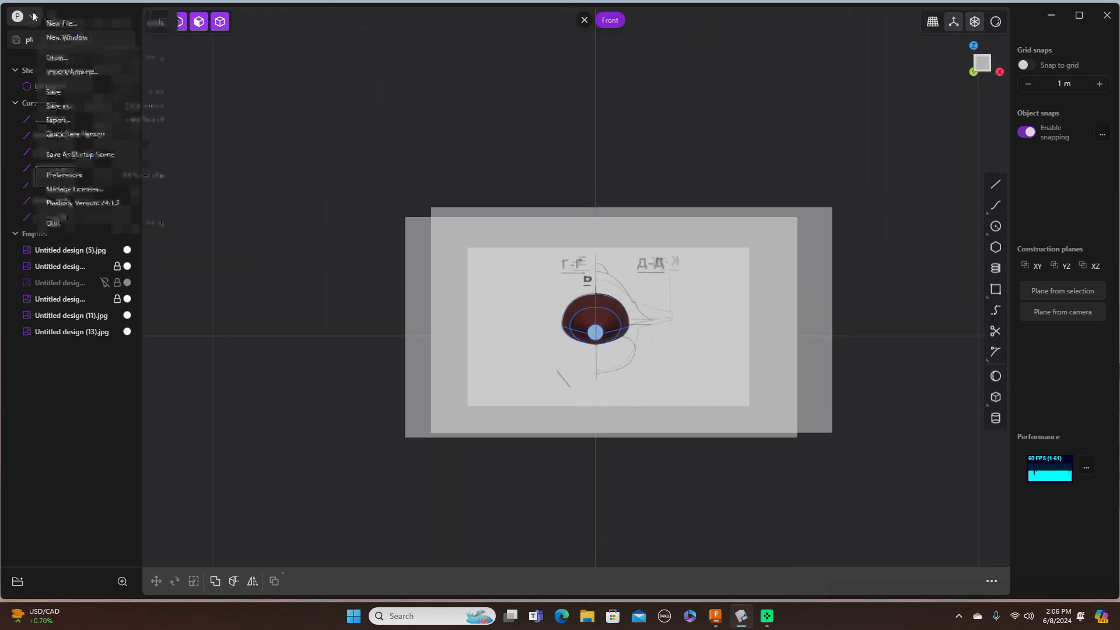
left_click(88, 75)
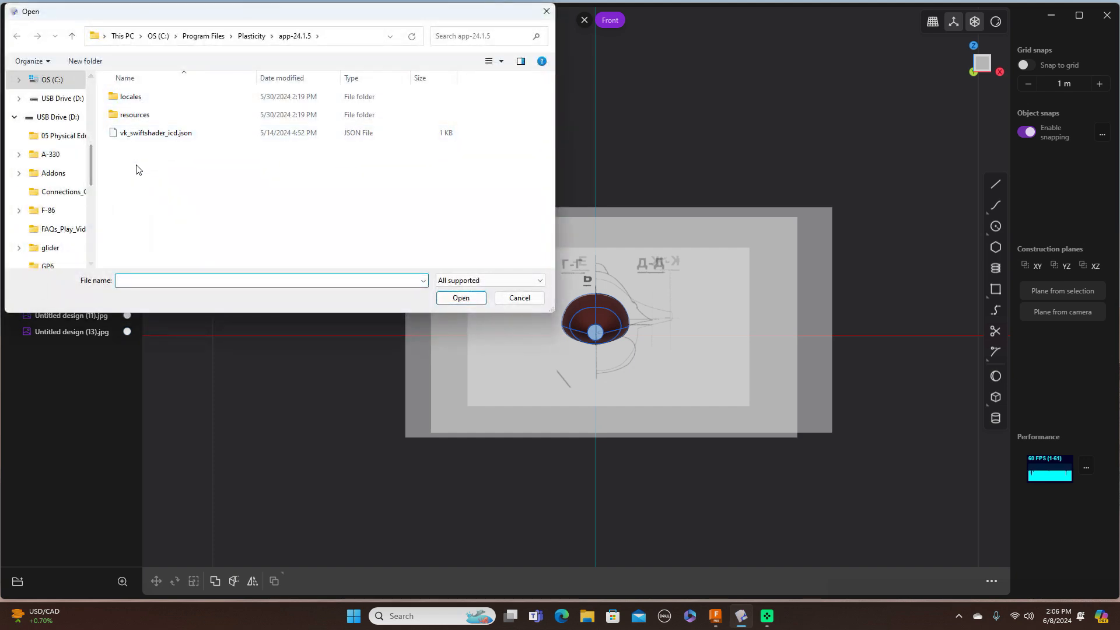
scroll(90, 181, "up", 2)
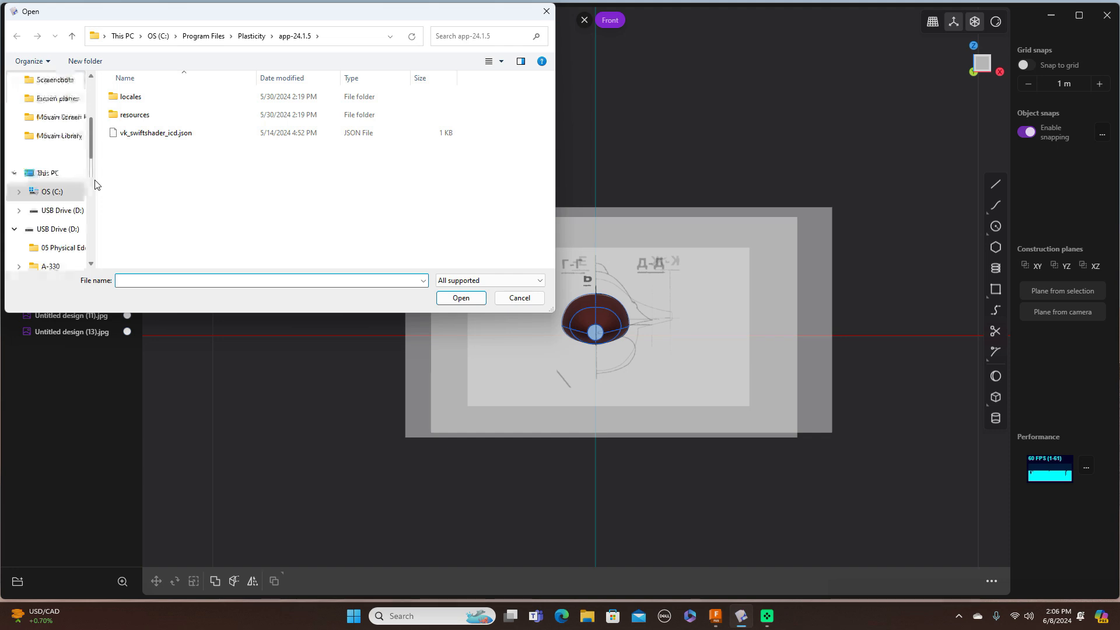
left_click(63, 210)
scroll(342, 150, "down", 10)
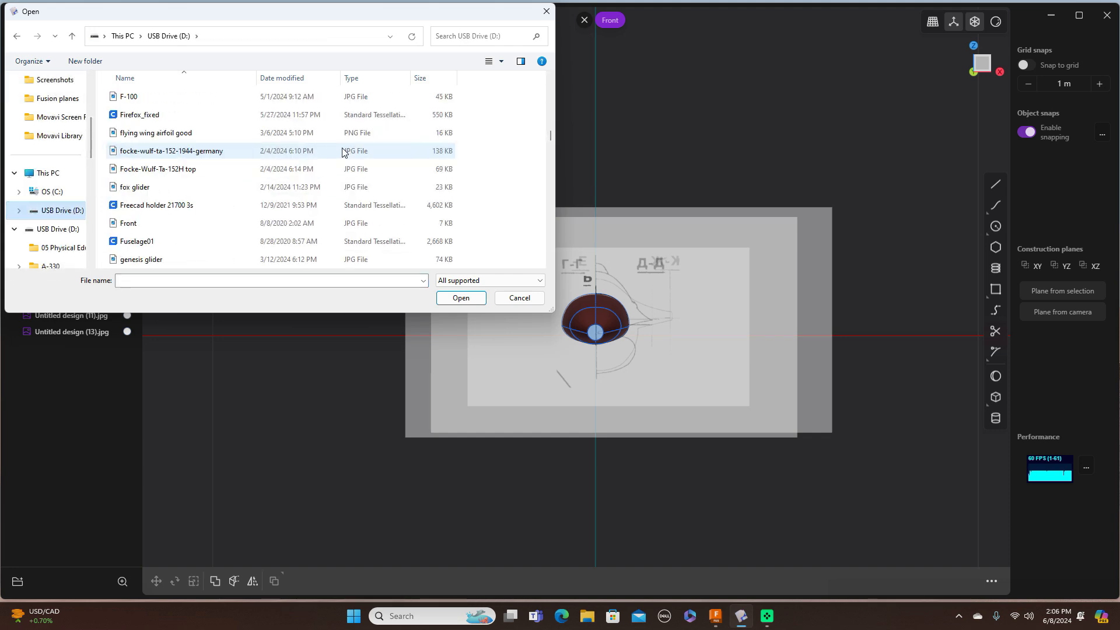
scroll(343, 151, "down", 15)
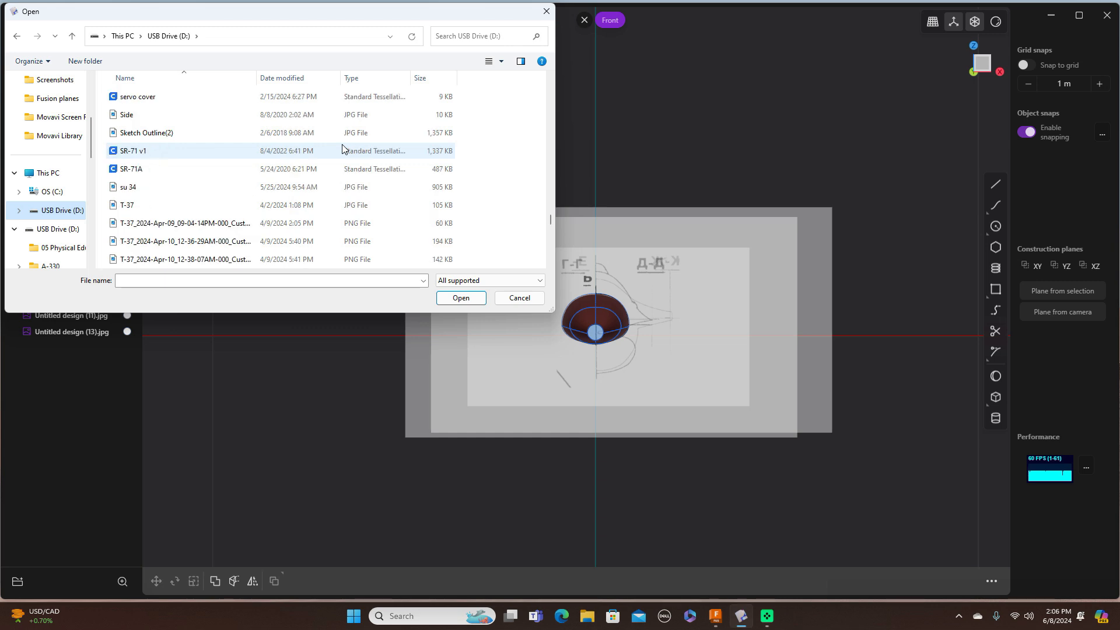
scroll(343, 150, "down", 10)
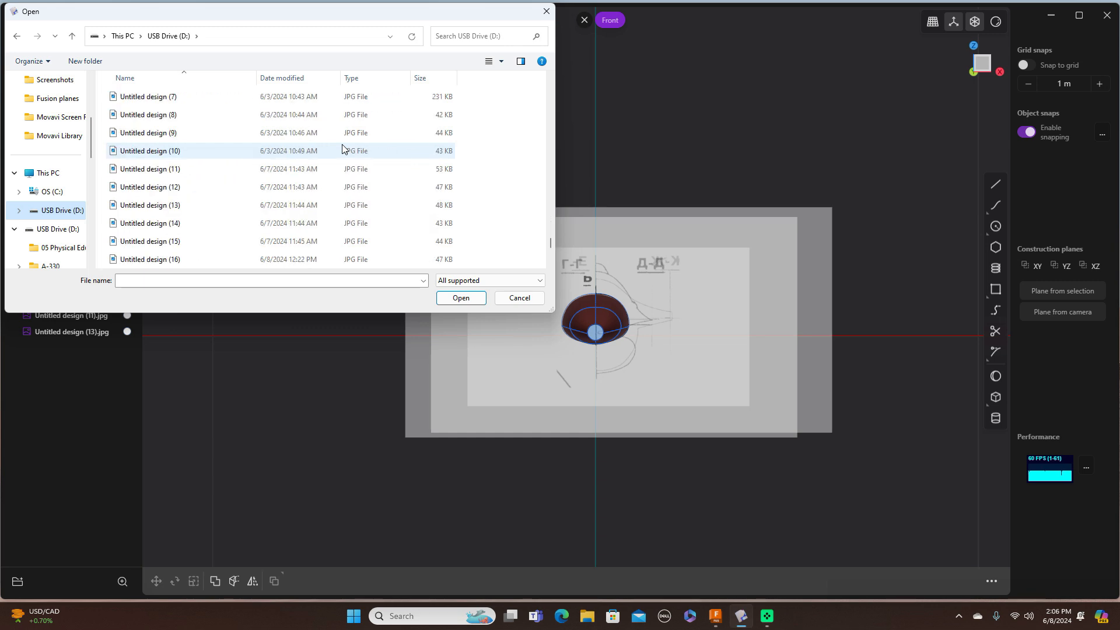
scroll(342, 150, "down", 1)
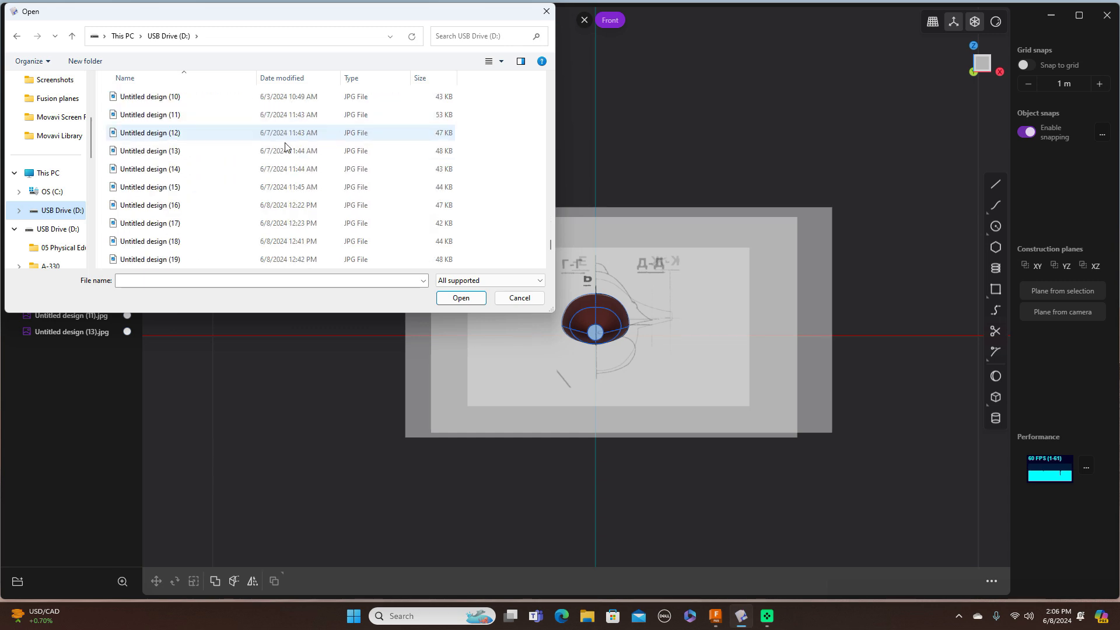
left_click(206, 207)
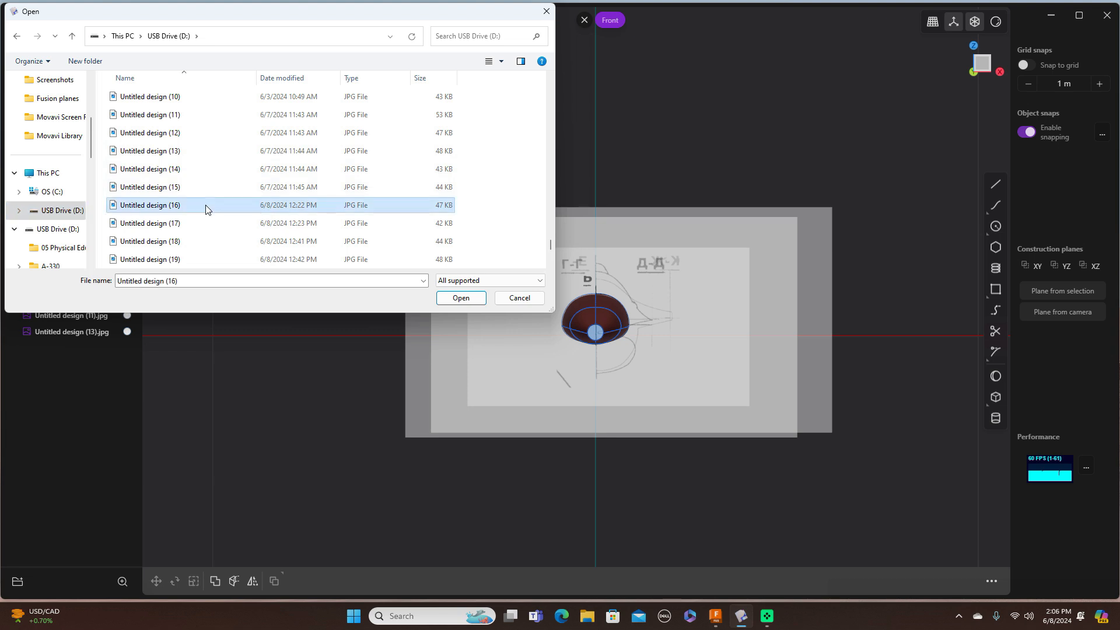
left_click(474, 298)
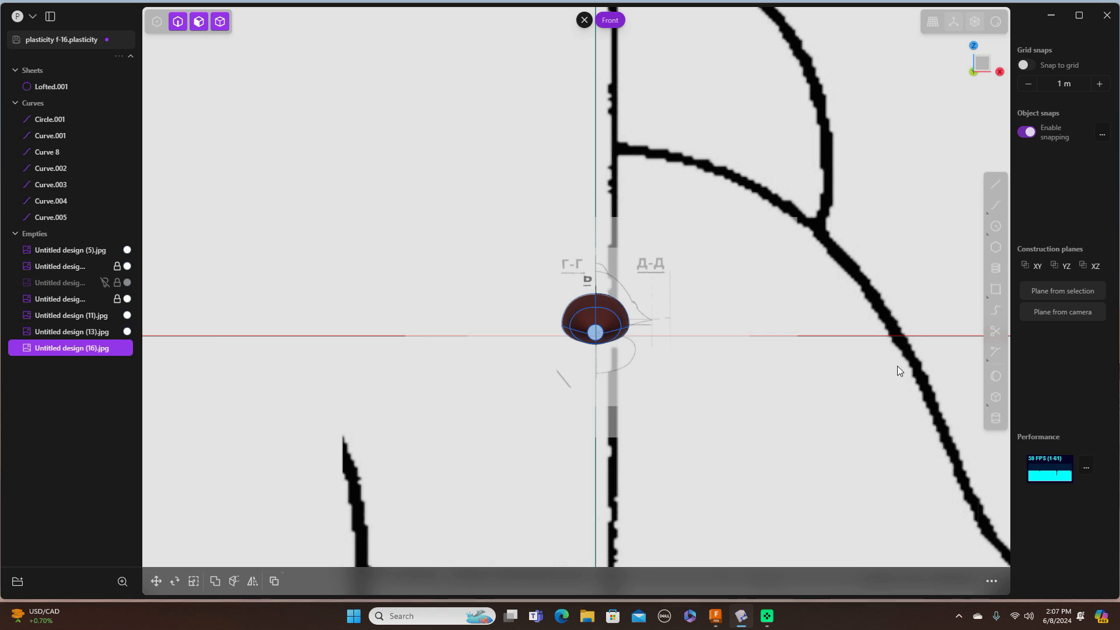
Step: Scale the imported B-B section image down in X and Z to about 0.17 in the front view
scroll(897, 366, "up", 2)
scroll(897, 366, "down", 4)
scroll(897, 366, "down", 3)
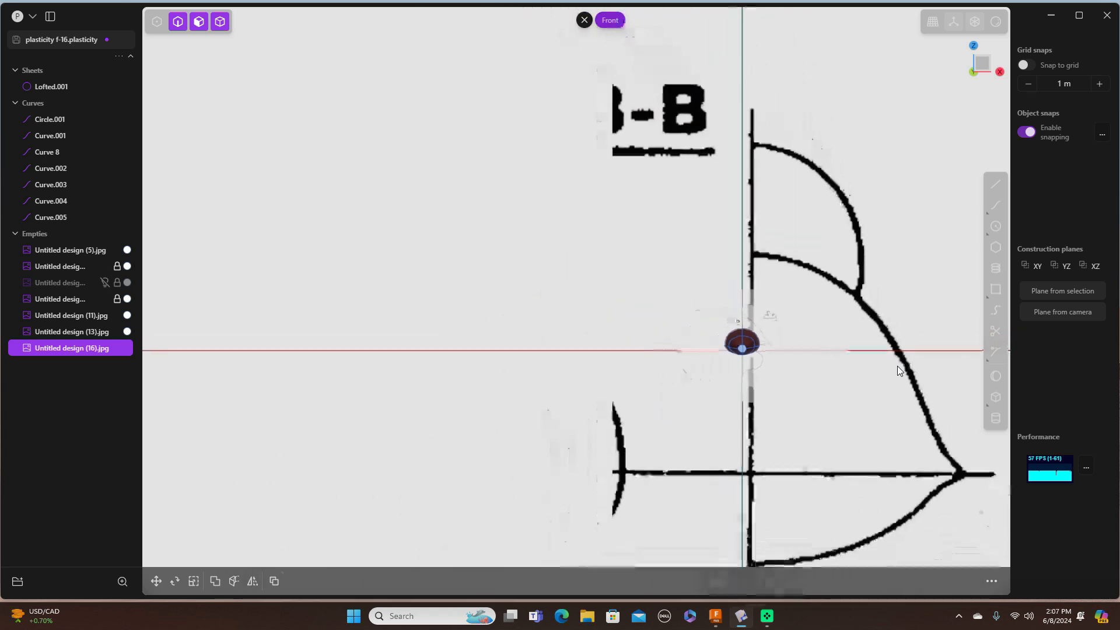
scroll(806, 248, "down", 4)
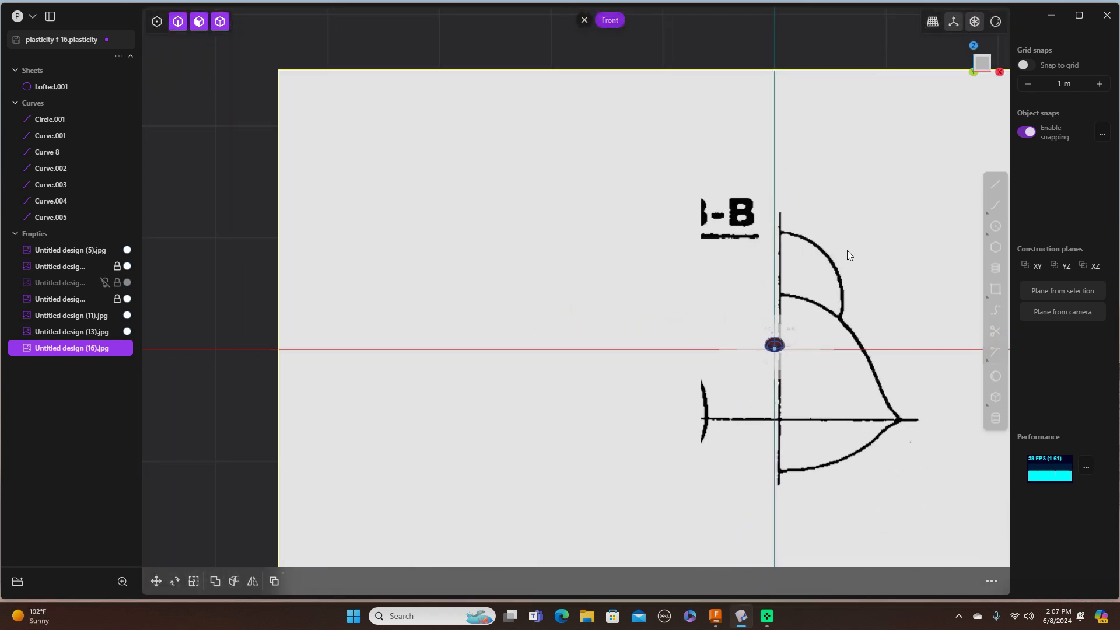
scroll(803, 242, "down", 1)
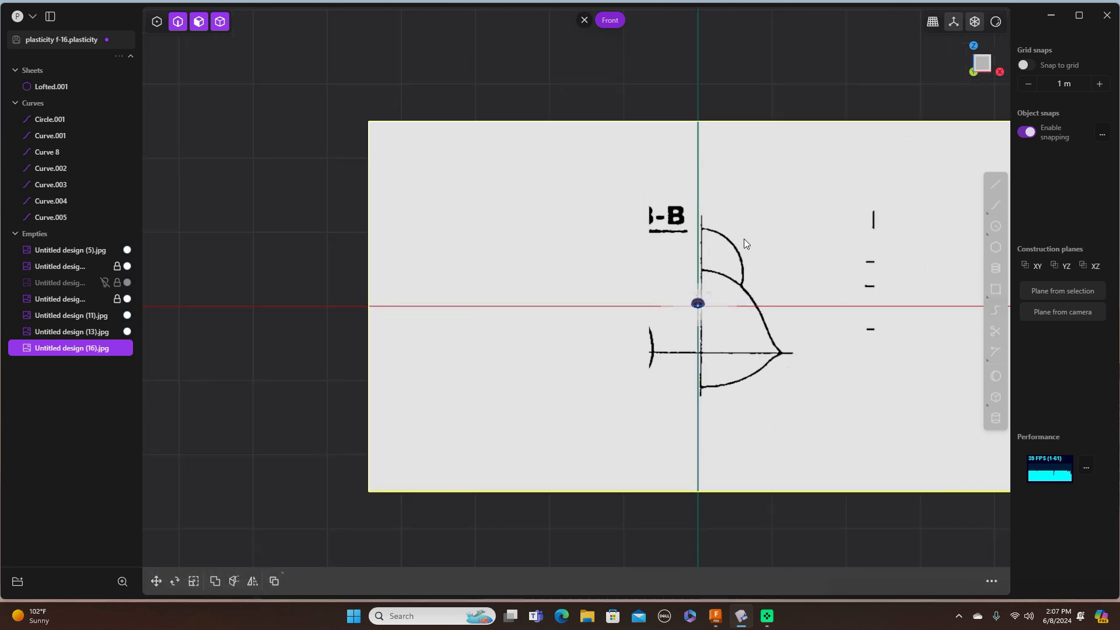
middle_click_drag(744, 241, 704, 242)
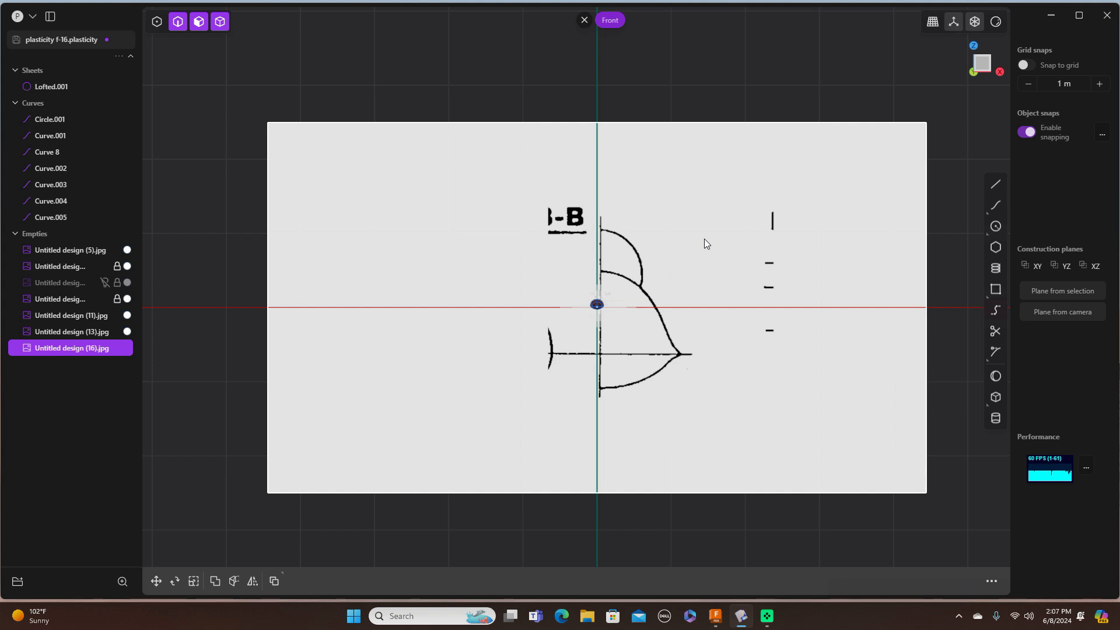
key("s")
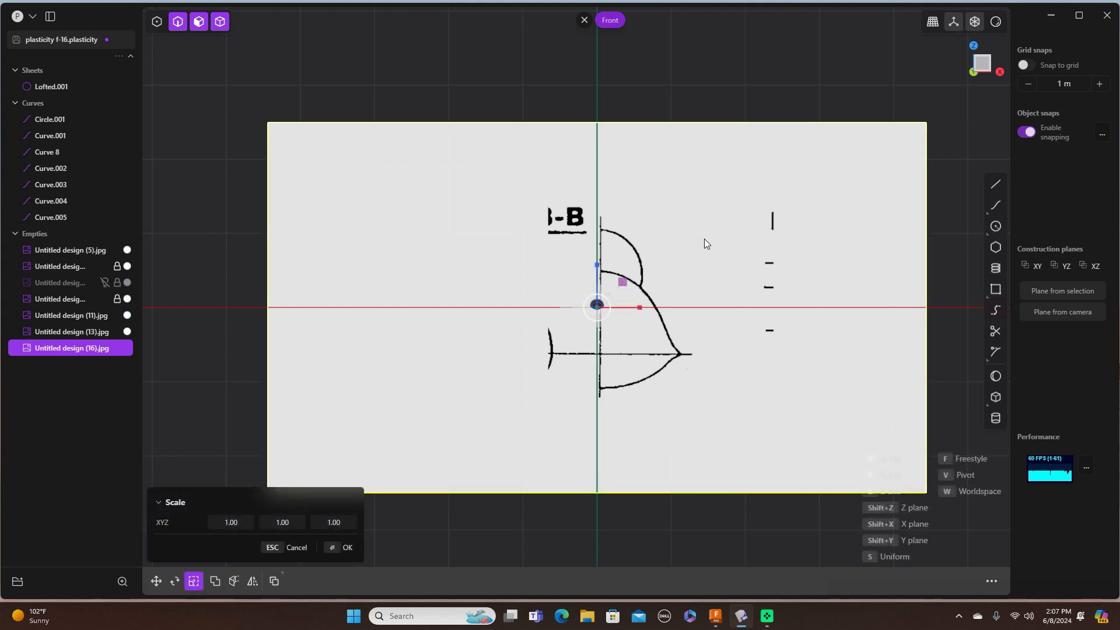
scroll(684, 259, "up", 5)
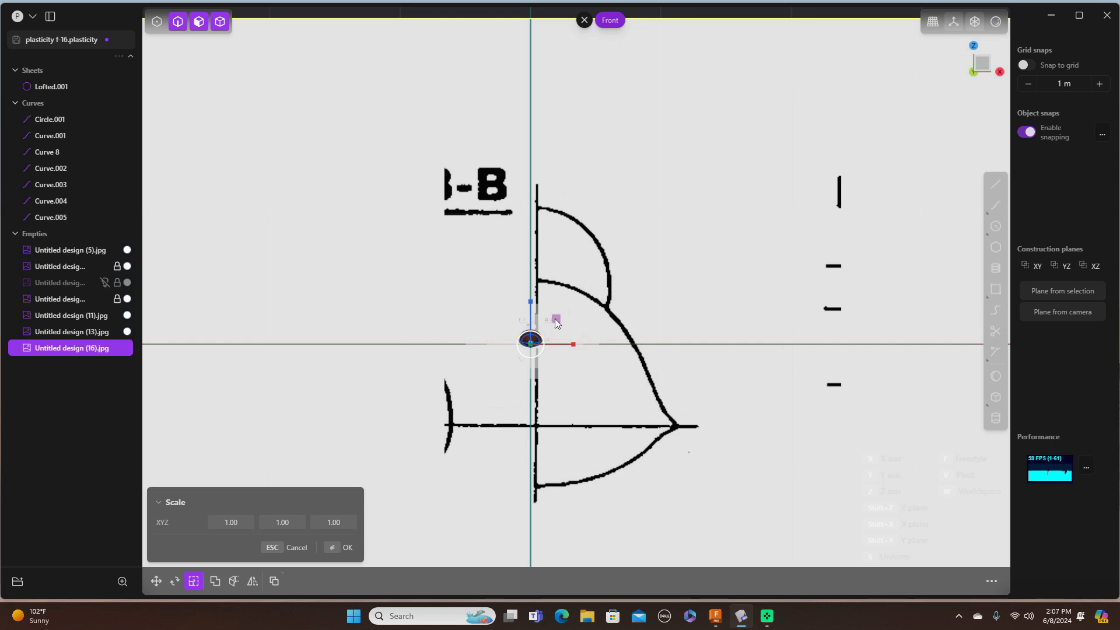
left_click_drag(555, 318, 531, 343)
Step: Shrink the B-B section image further to about 0.108 in X and Z and 0.634 in Y, fitting it to the other sections
scroll(559, 336, "up", 5)
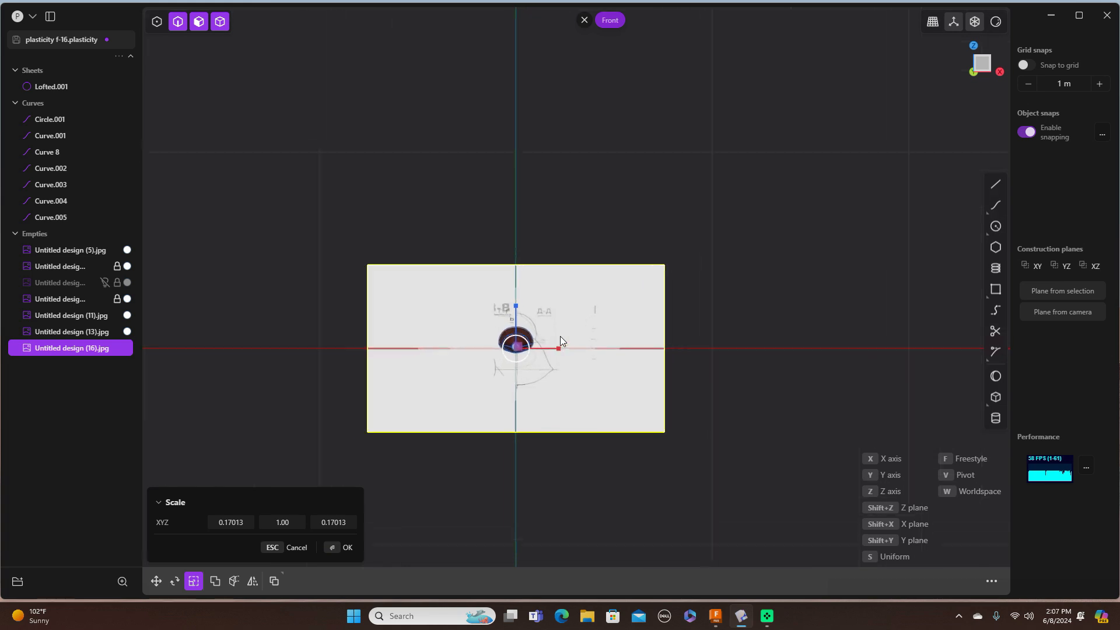
scroll(559, 336, "up", 7)
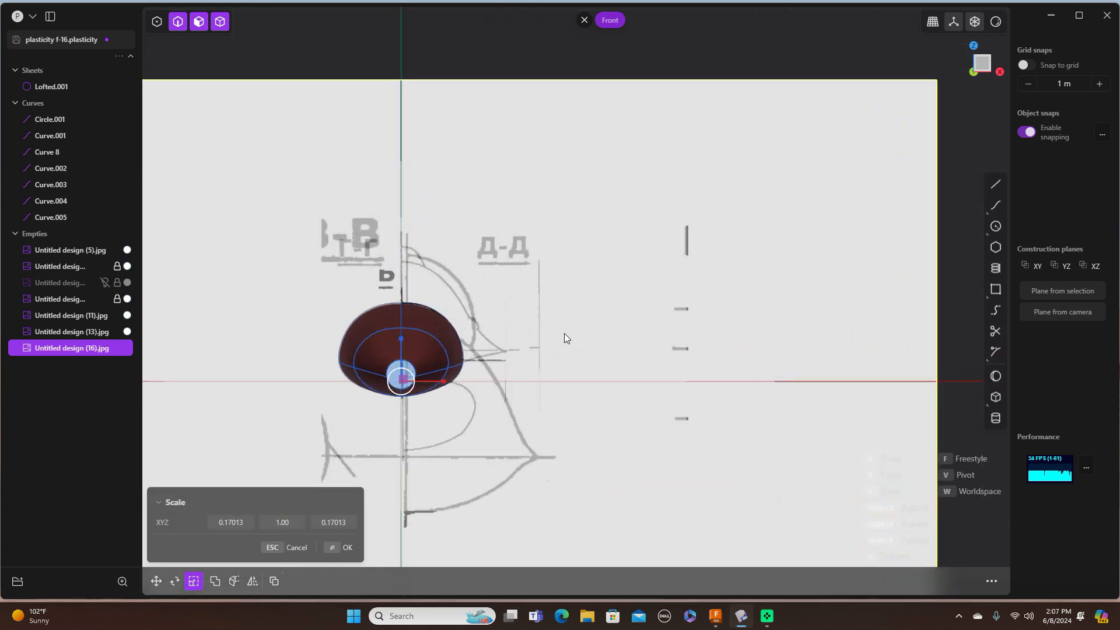
middle_click_drag(564, 333, 719, 255, "shift")
scroll(721, 256, "up", 3)
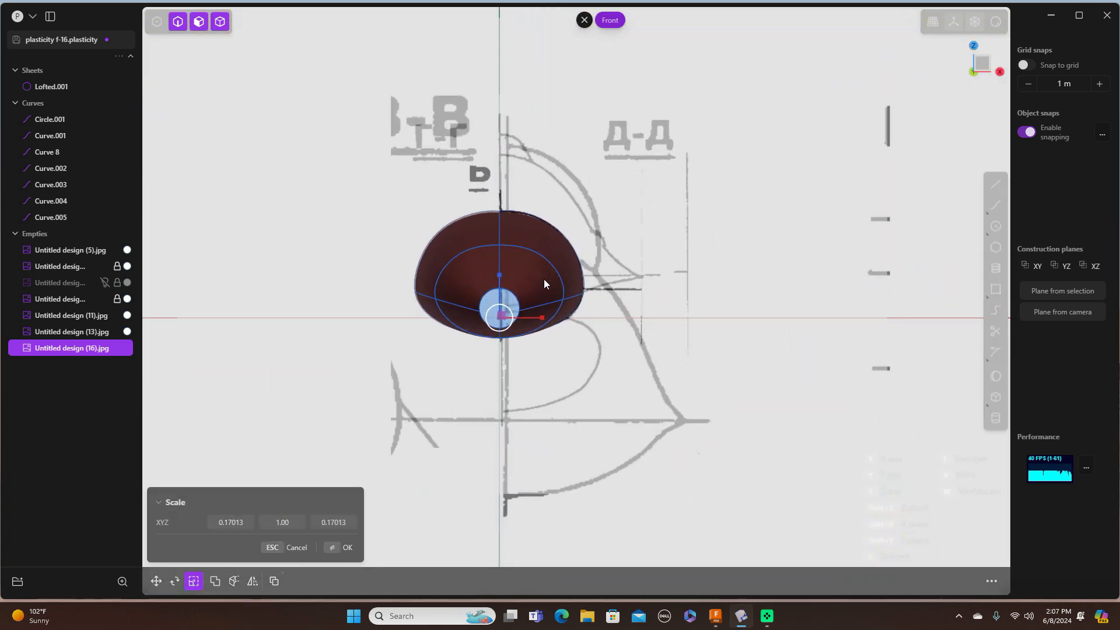
left_click_drag(506, 307, 499, 309)
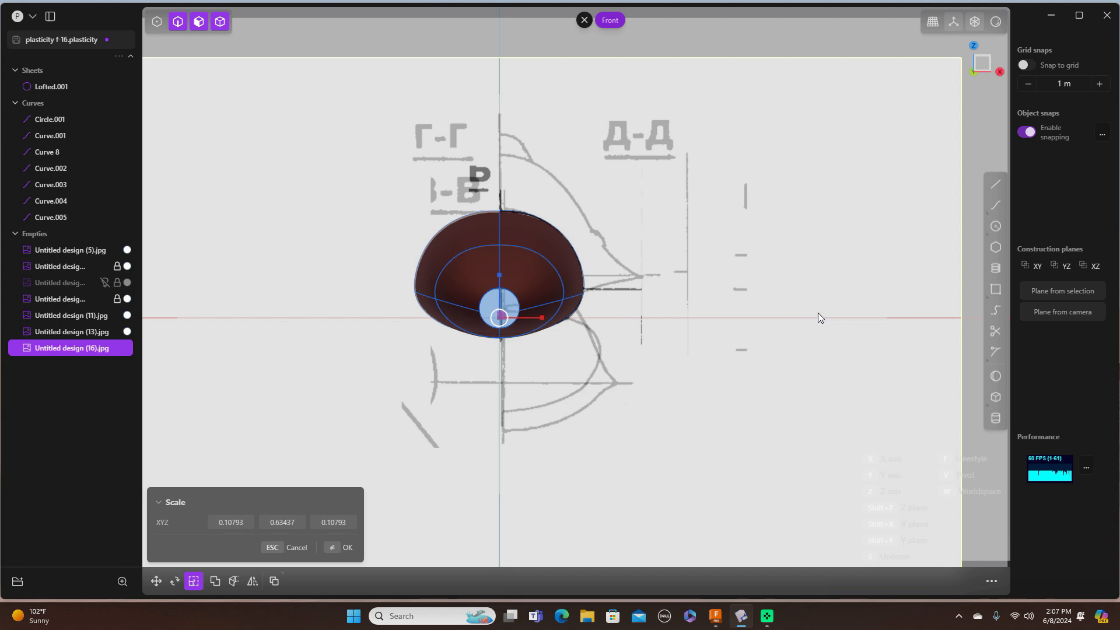
Step: In the right view, move the B-B section image about 0.156 m along negative Y toward the nose
key("KP_3")
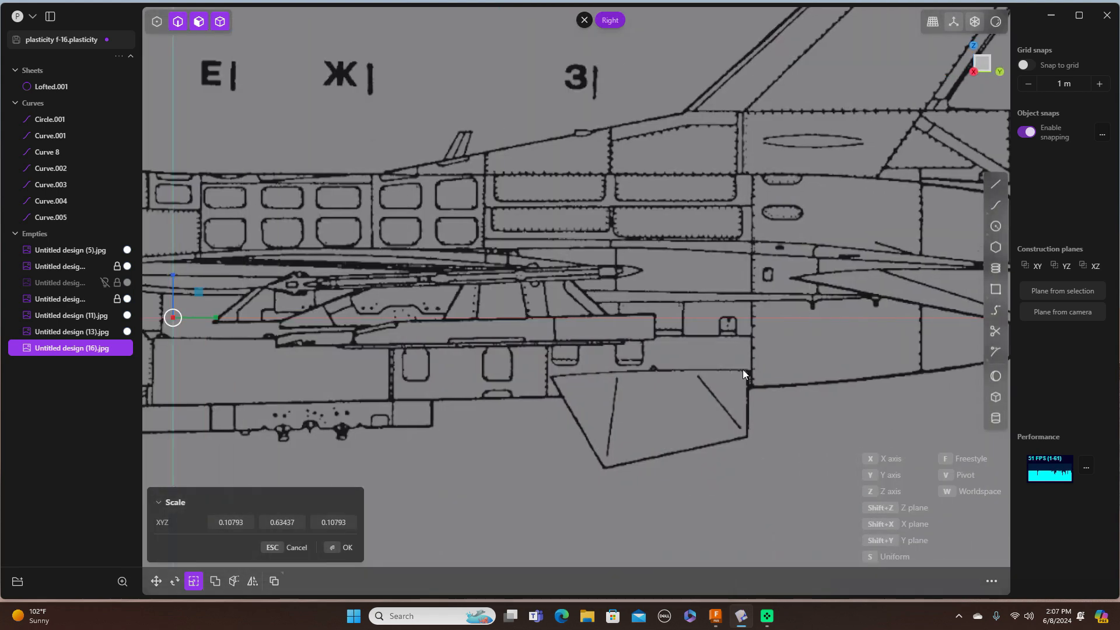
scroll(743, 369, "down", 4)
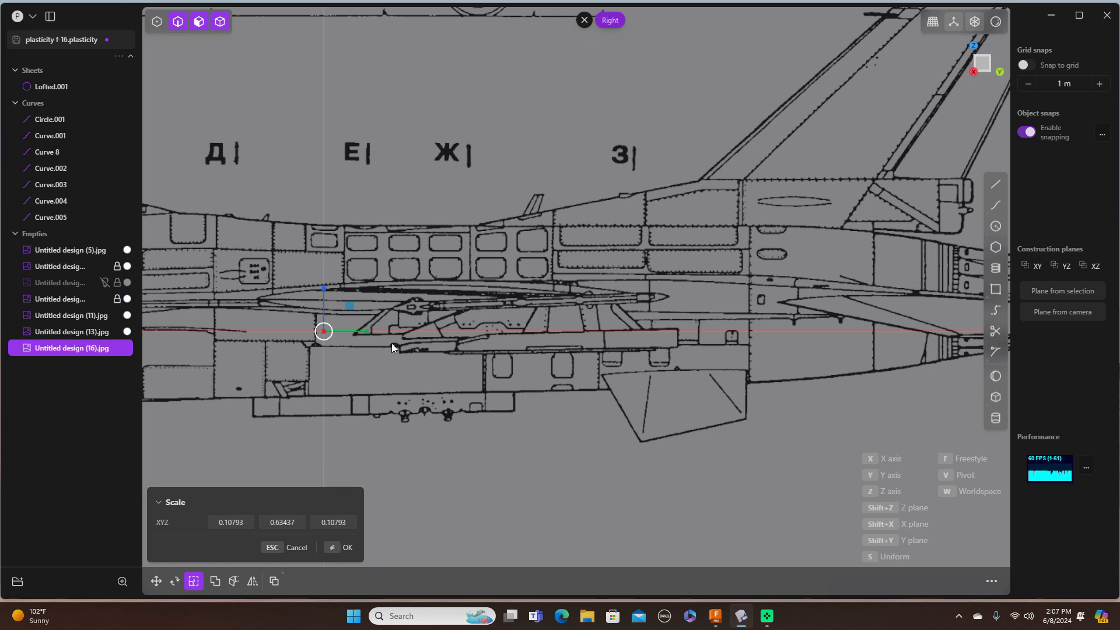
key("g")
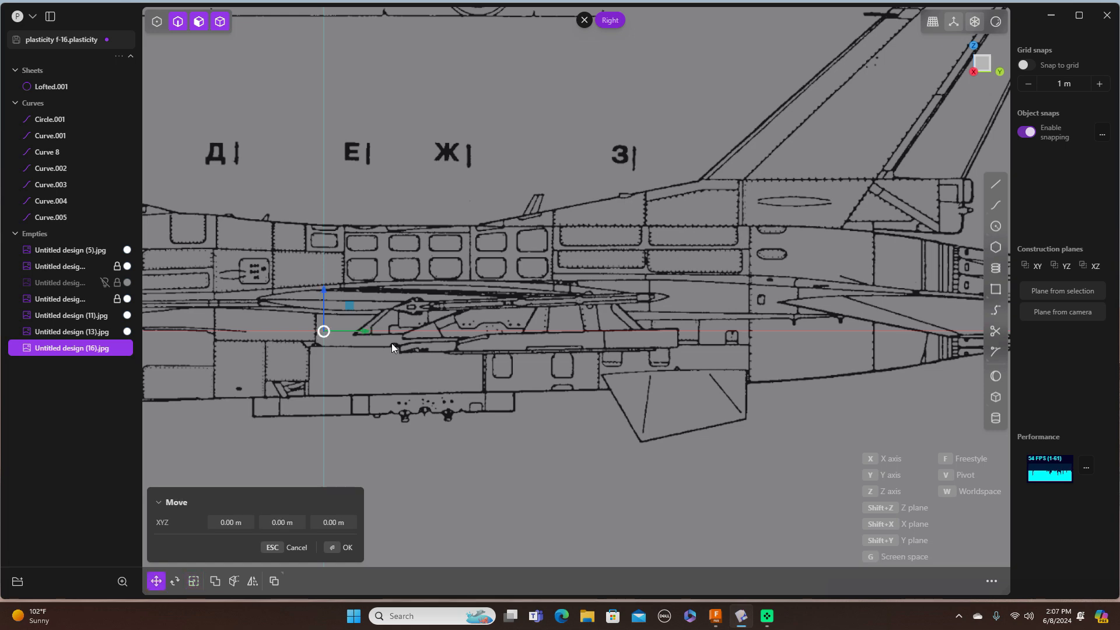
scroll(443, 348, "down", 3)
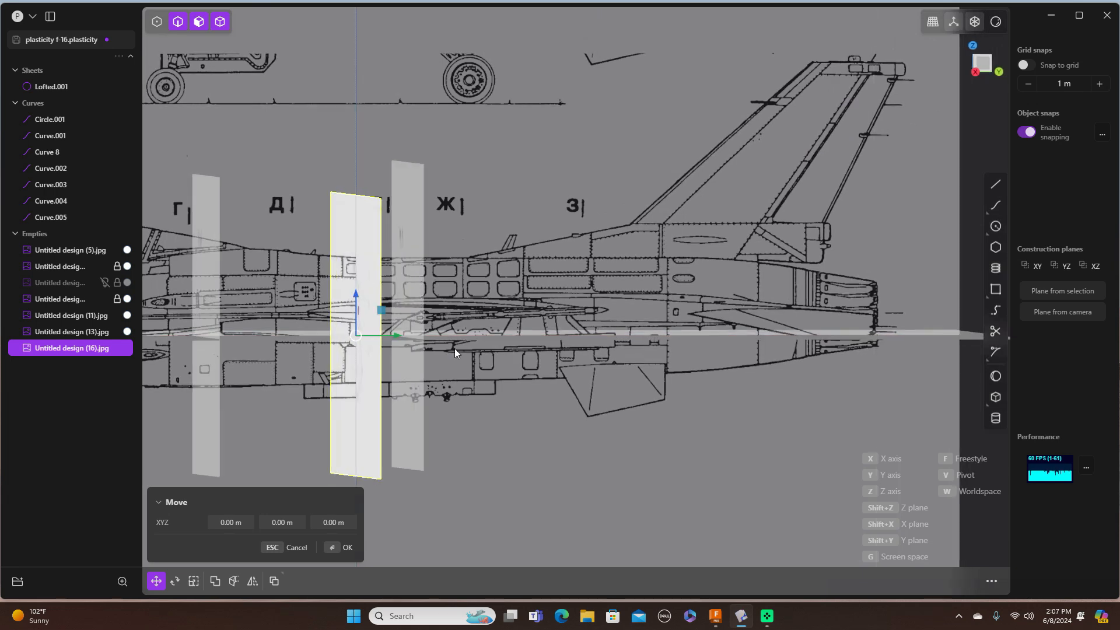
mouse_move(449, 351)
middle_mouse_down()
mouse_move(425, 350)
mouse_move(435, 349)
middle_mouse_up()
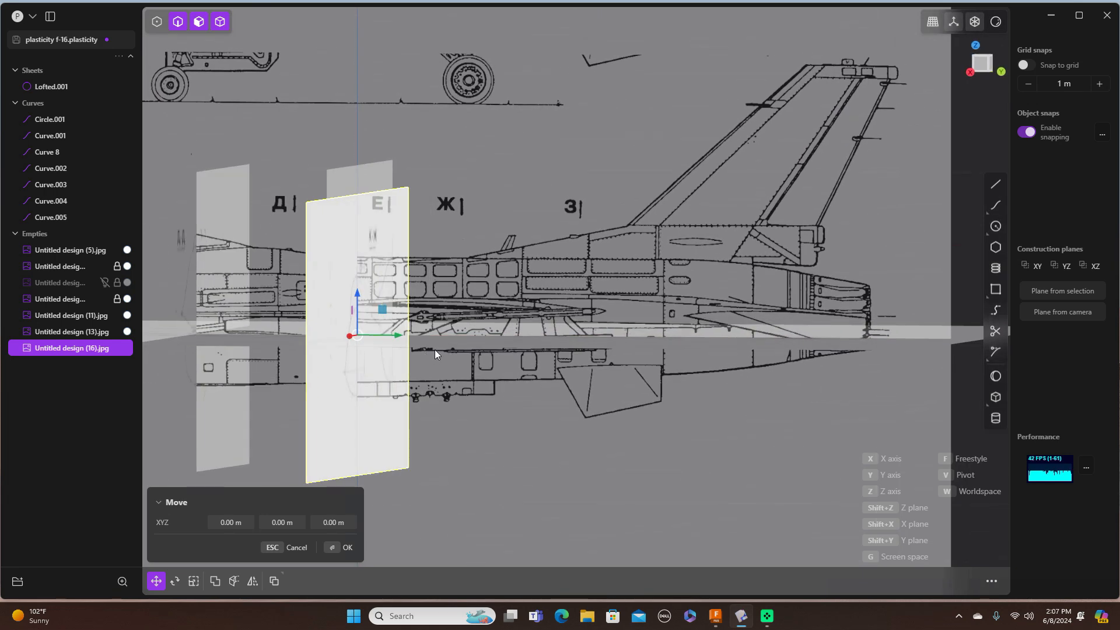
key("KP_3")
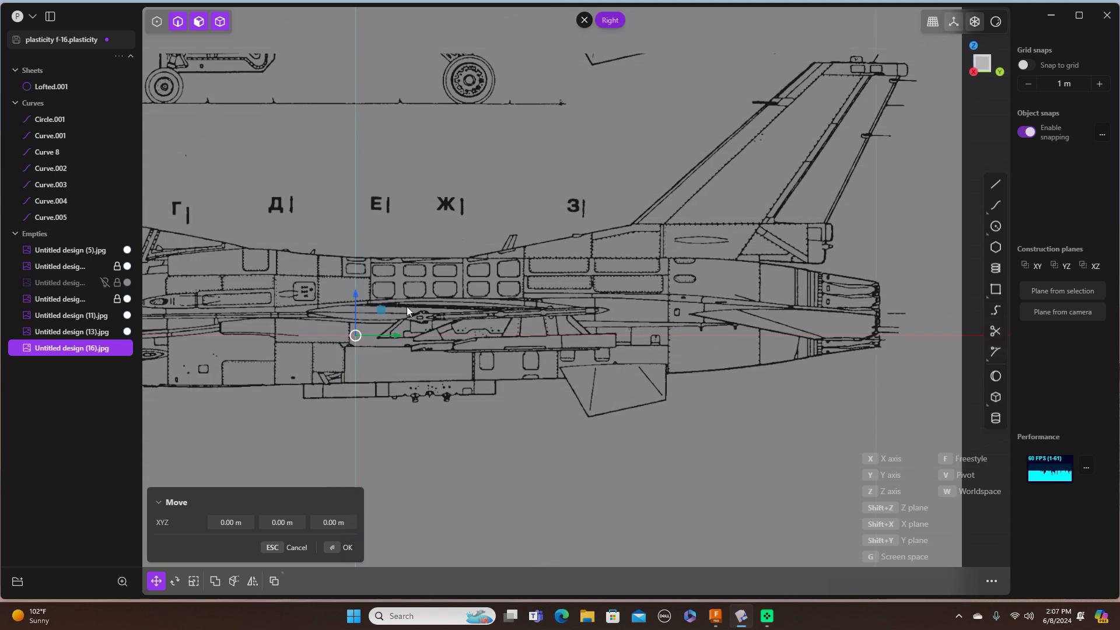
left_click_drag(403, 333, 317, 330)
mouse_move(531, 320)
middle_mouse_down()
mouse_move(571, 333)
mouse_move(634, 328)
mouse_move(533, 329)
middle_mouse_up()
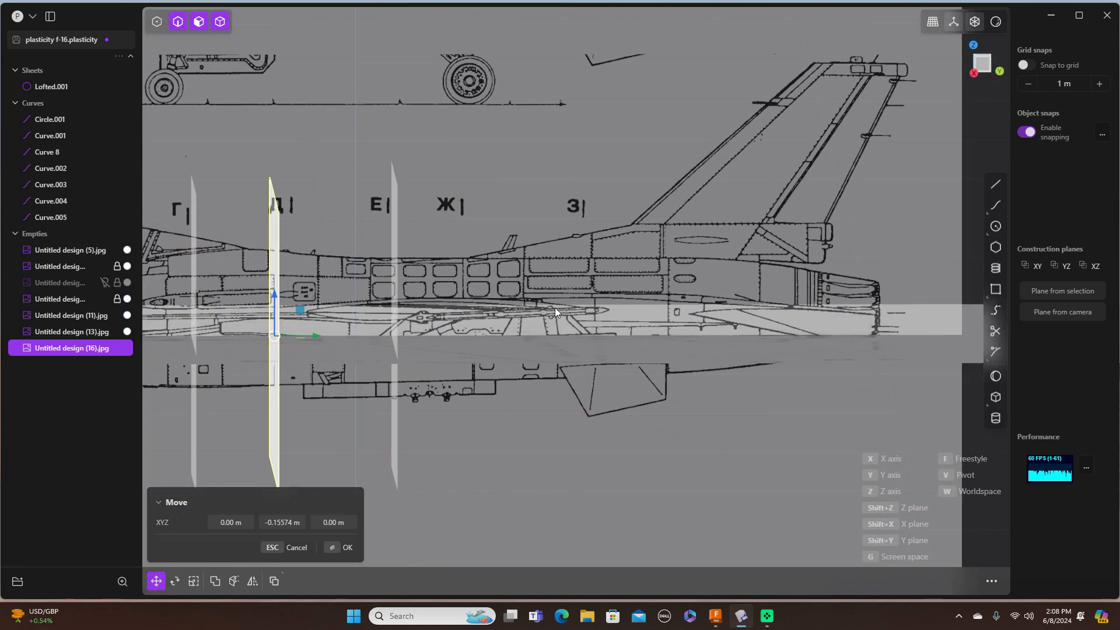
Step: Move the B-B section image to the В station line, about -0.5 m along Y in total, and raise it about 0.104 m in Z
key("KP_3")
middle_click_drag(518, 276, 824, 240, "shift")
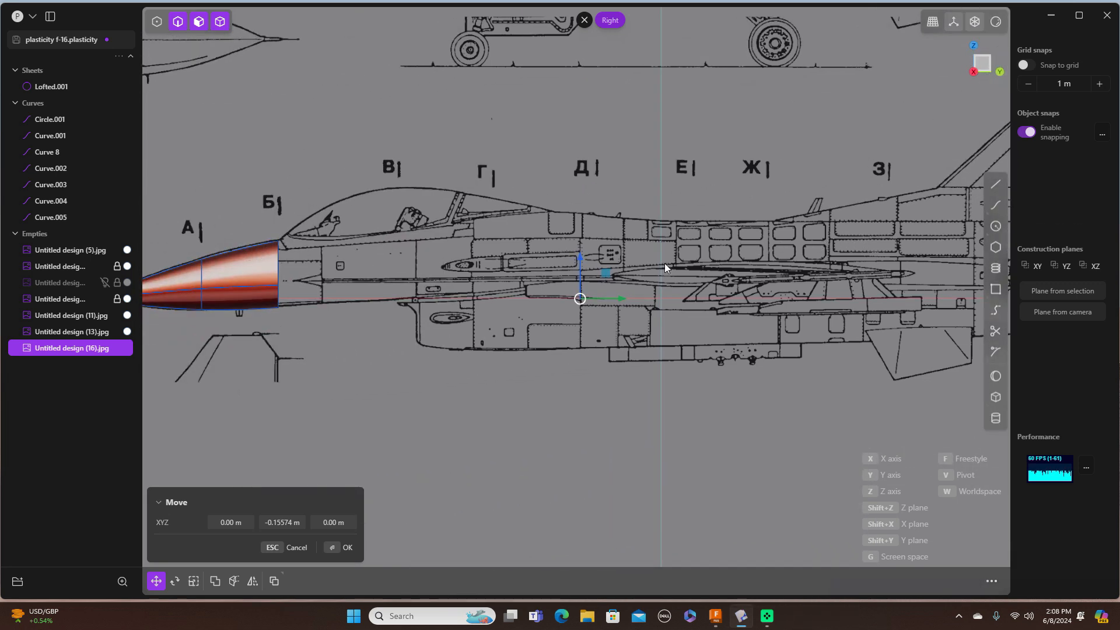
left_click_drag(626, 298, 459, 282)
middle_click_drag(722, 376, 775, 377)
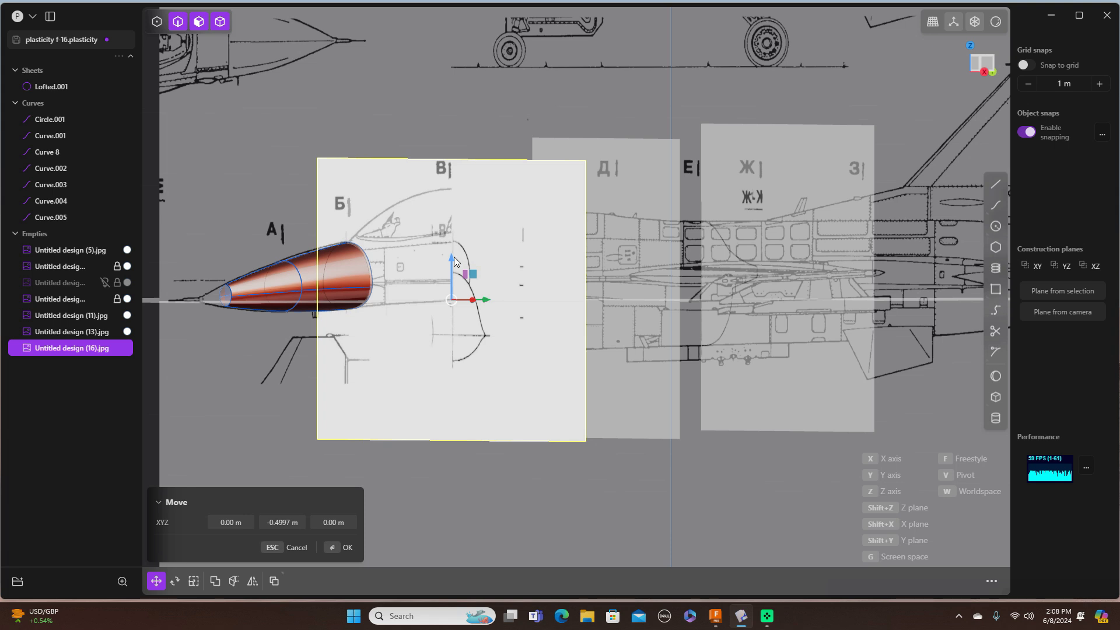
left_click_drag(452, 257, 449, 205)
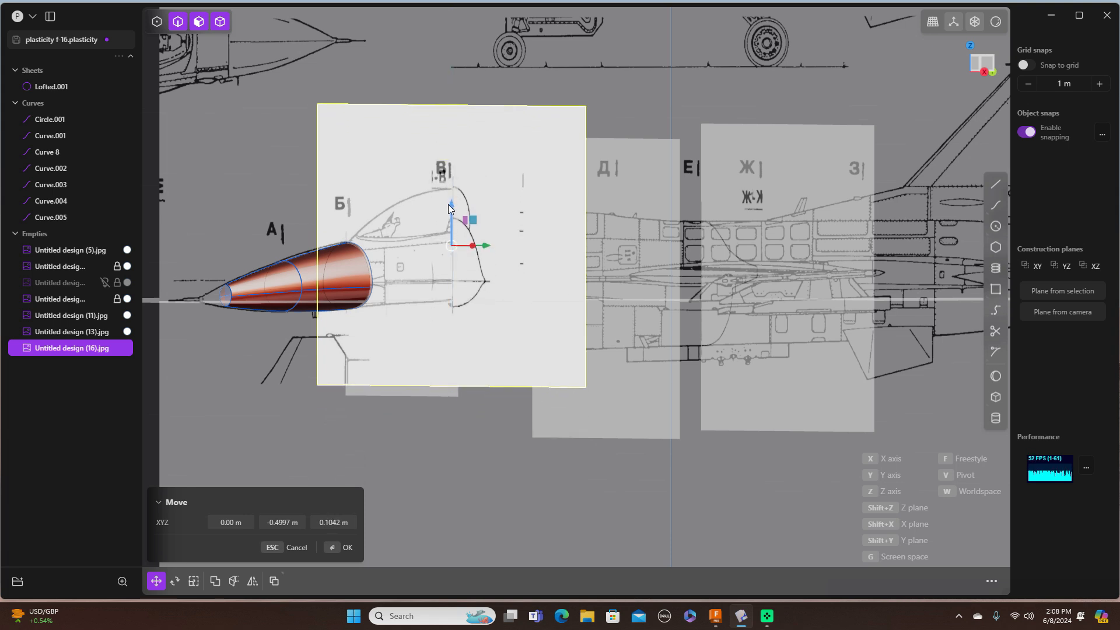
Step: Scale the B-B section image uniformly to about 0.945 to match the fuselage height in the side drawing
key("s")
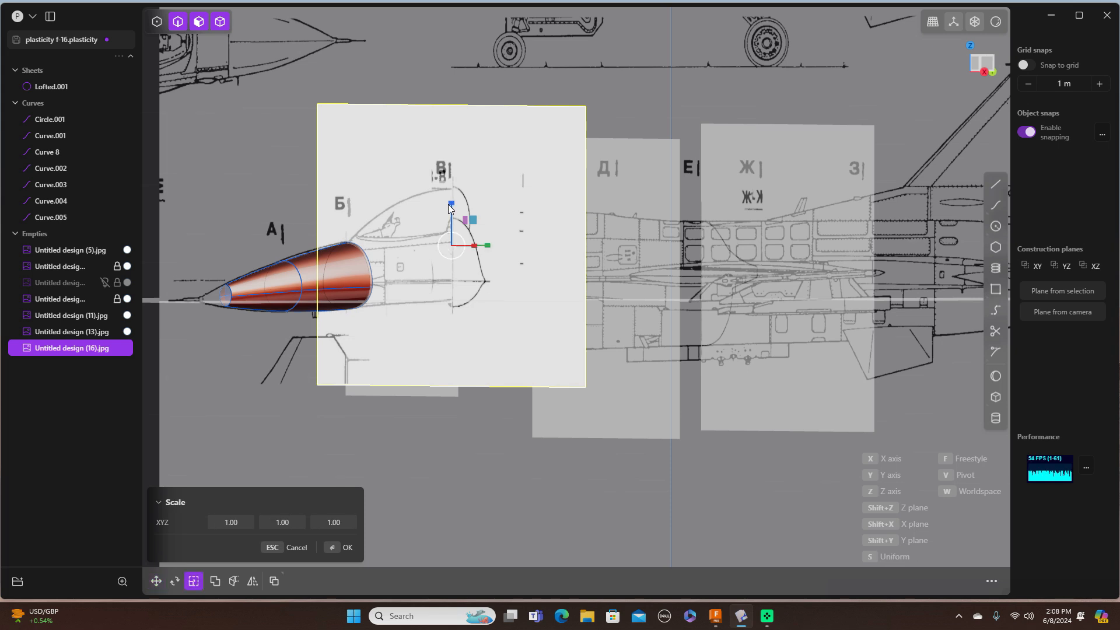
left_click_drag(463, 239, 456, 240)
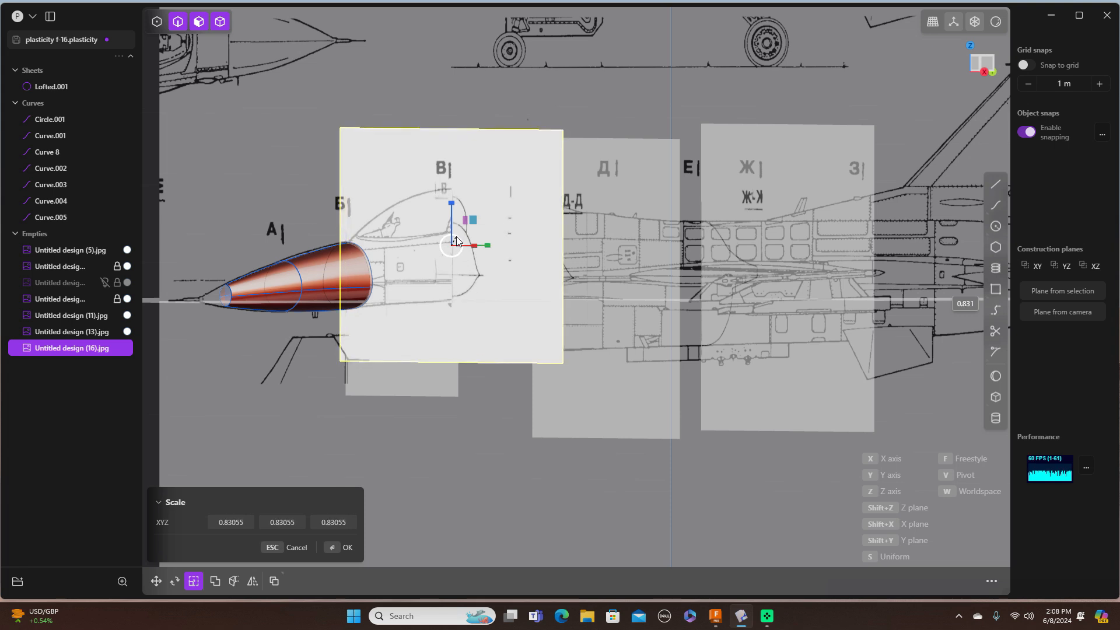
left_click_drag(456, 237, 458, 240)
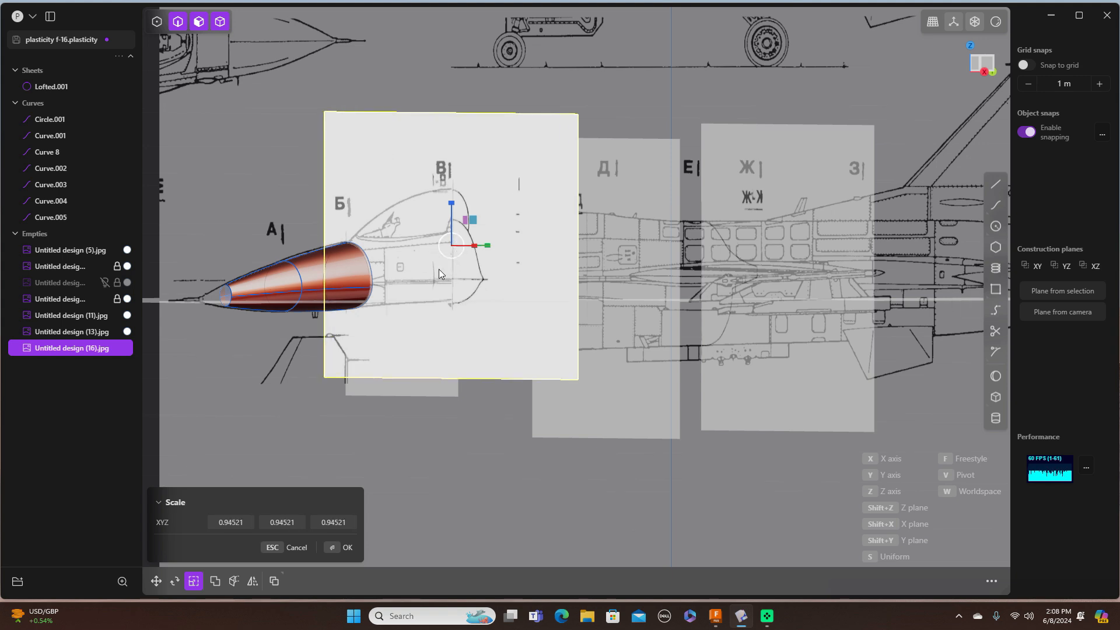
Step: Raise the B-B section image about 0.003 m in Z and scale it uniformly to about 0.978 to fit the side profile
key("g")
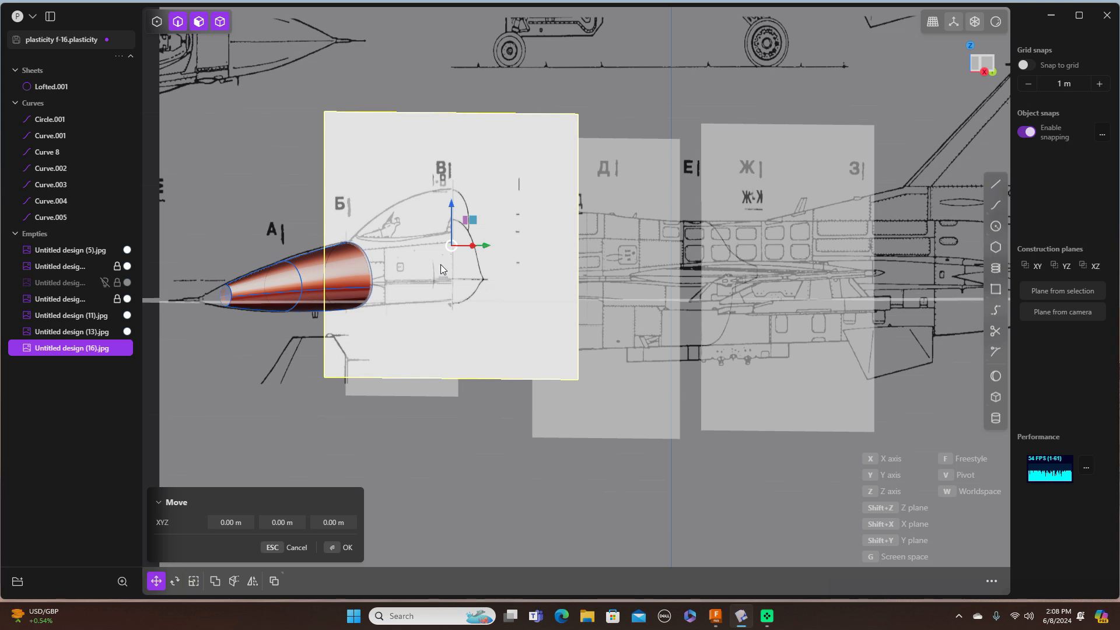
left_click_drag(452, 205, 451, 204)
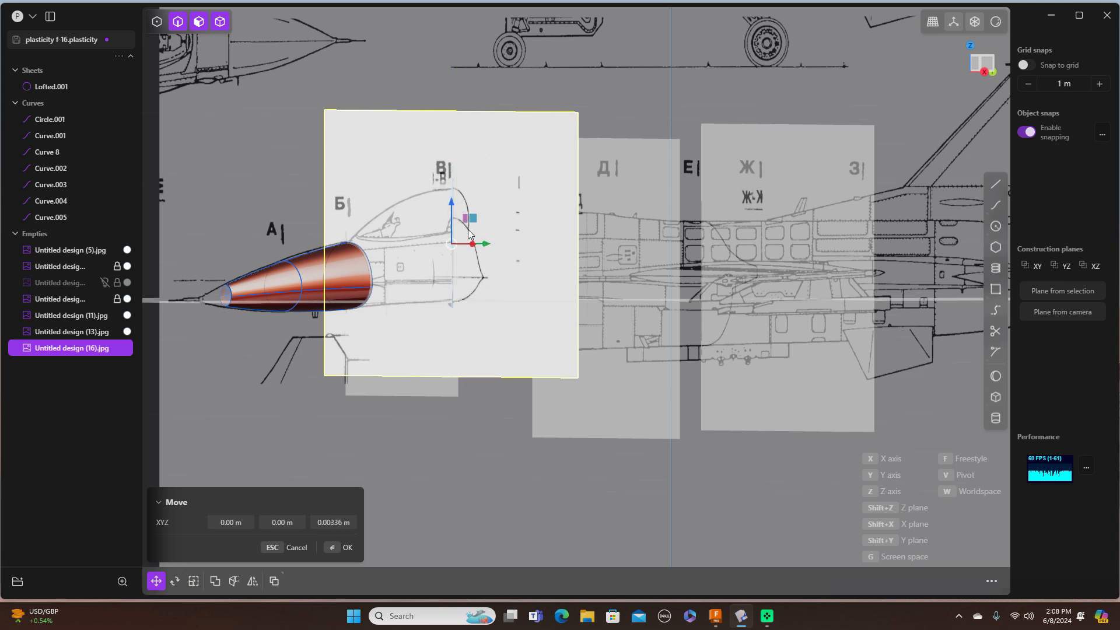
key("s")
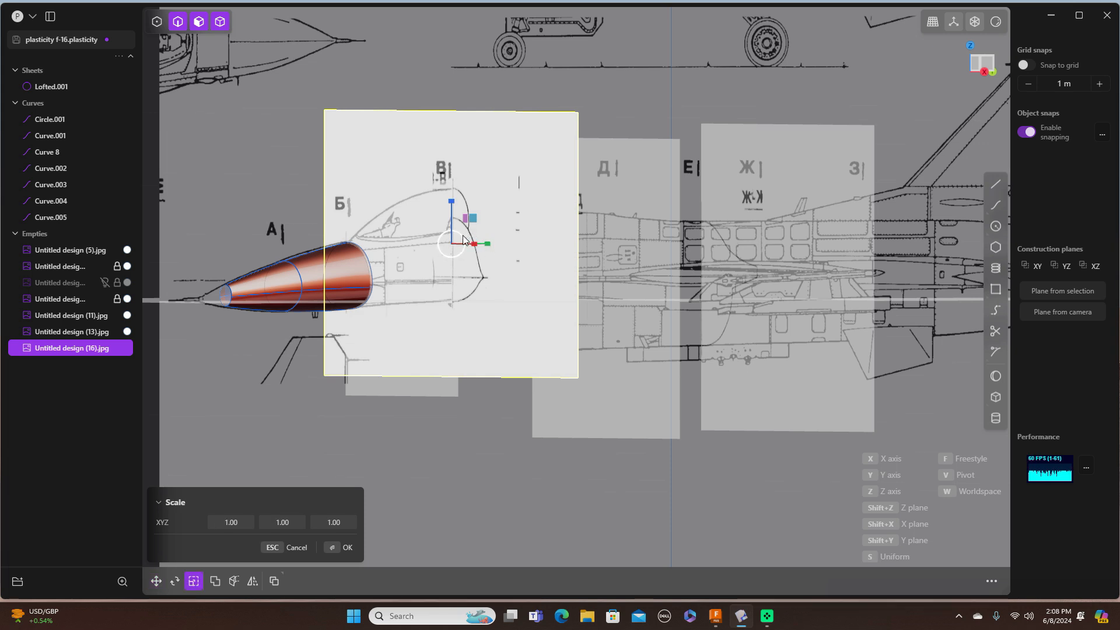
left_click_drag(463, 239, 463, 241)
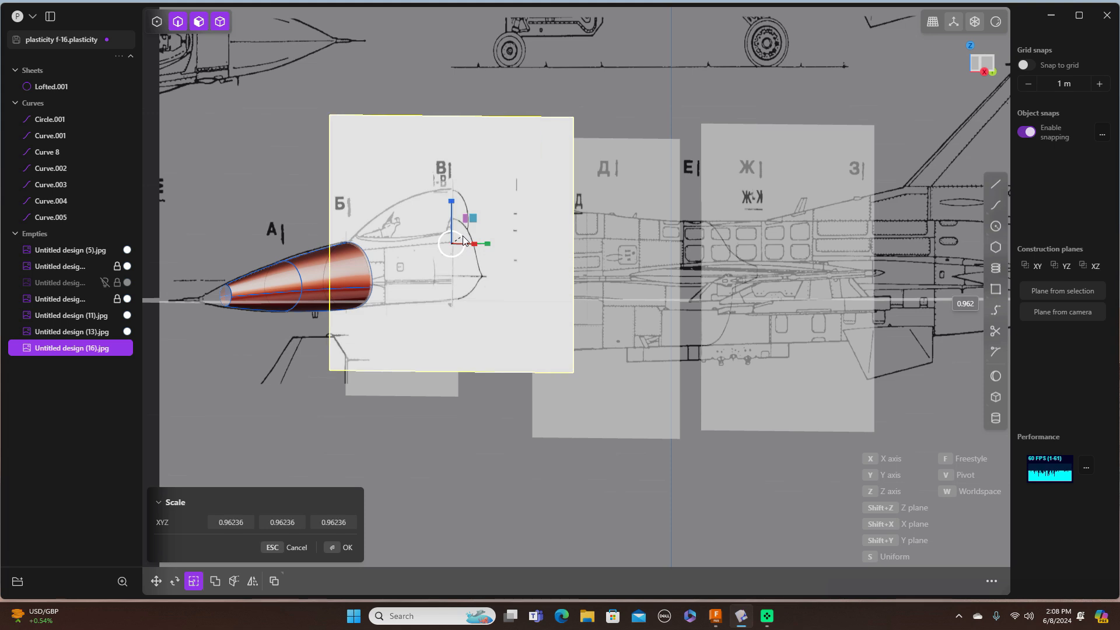
left_click_drag(463, 240, 462, 240)
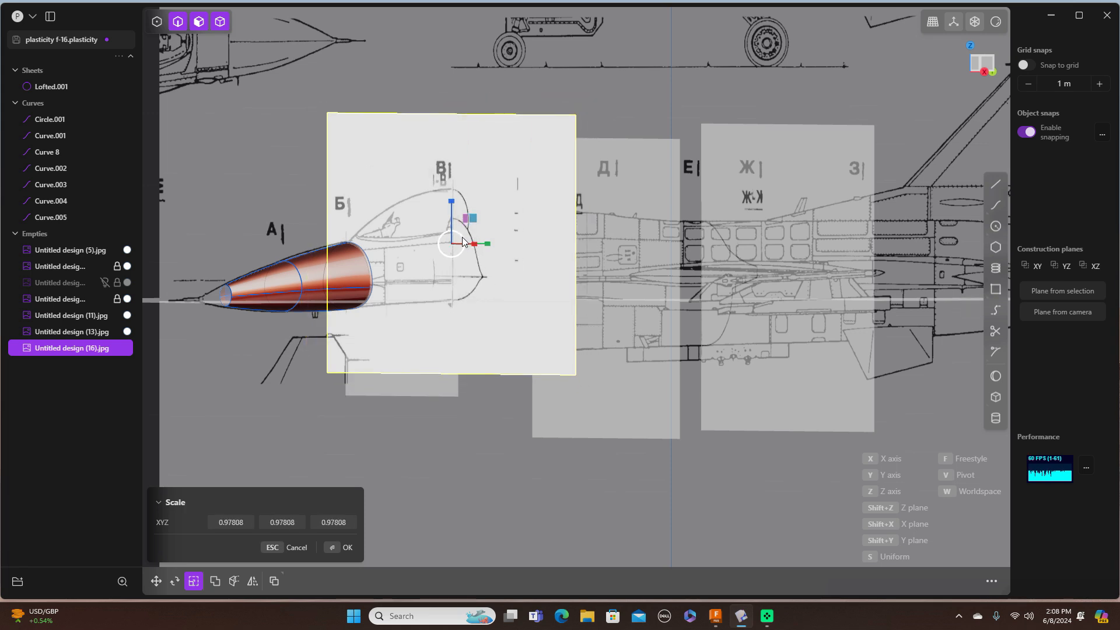
Step: Raise the B-B section image by a further 0.001 m or so in Z to line up with the canopy top
key("g")
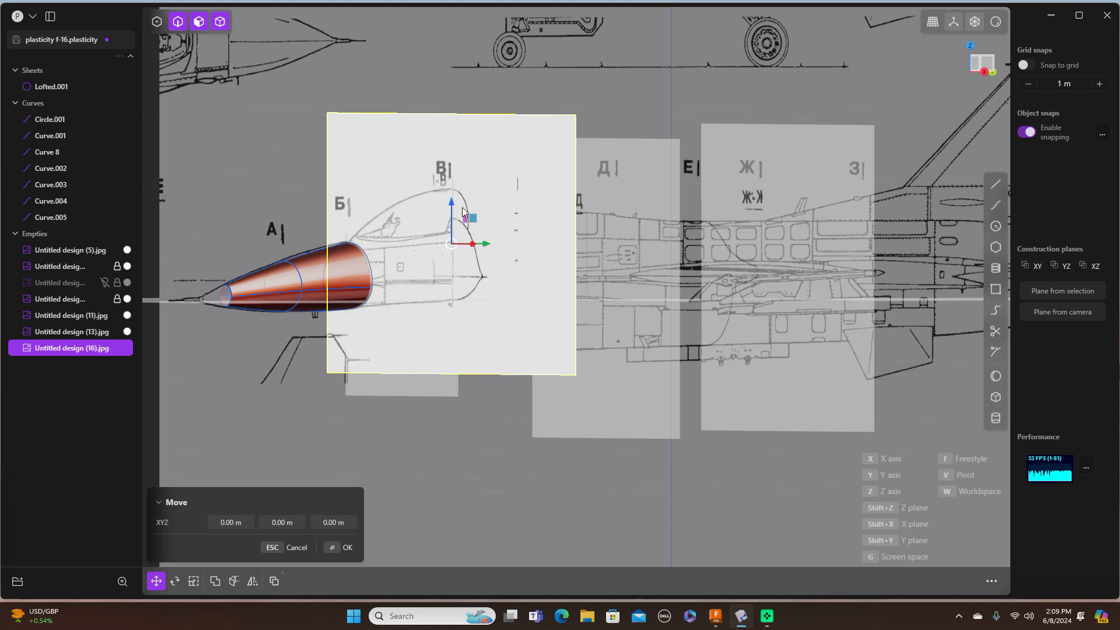
left_click_drag(449, 202, 449, 201)
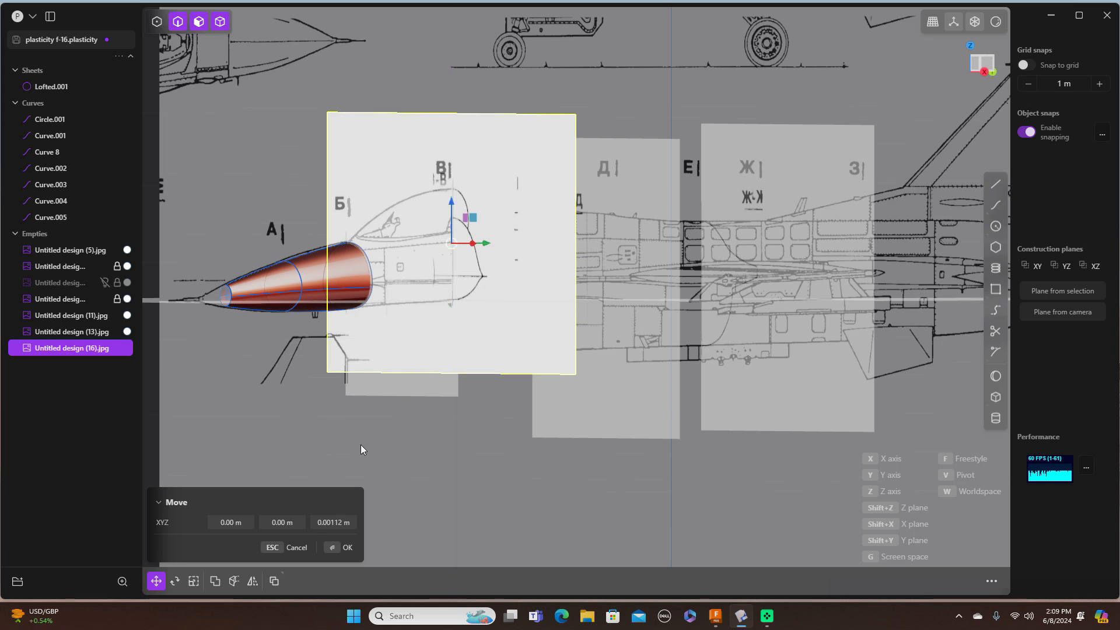
left_click(346, 547)
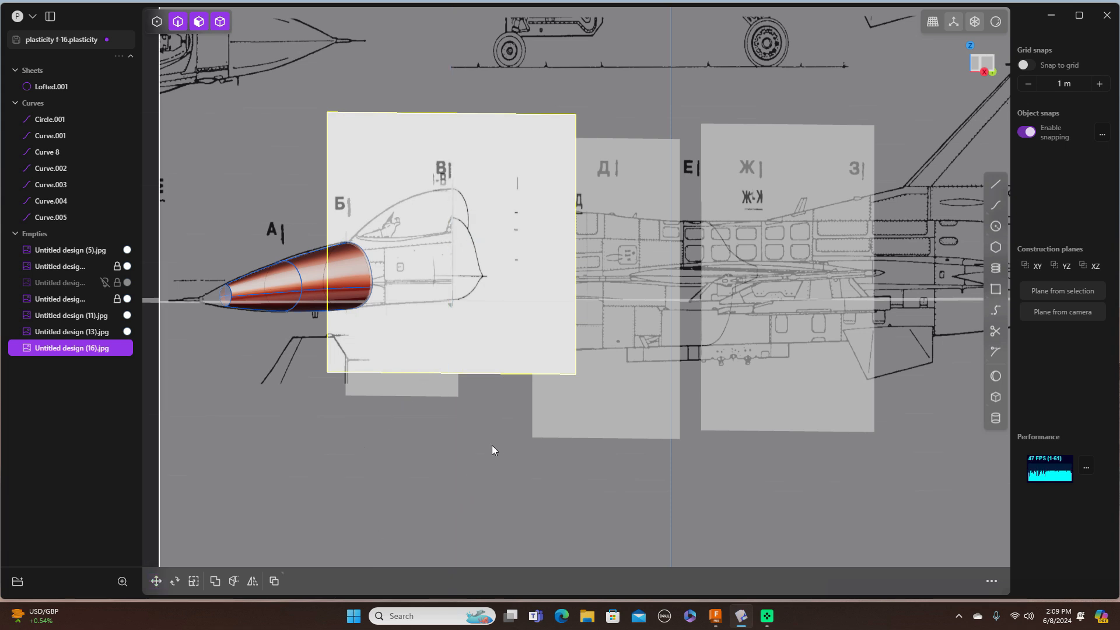
Step: Make the B-B section image semi-transparent by enabling a material opacity of 0.50
left_click(472, 469)
middle_click_drag(501, 429, 507, 352)
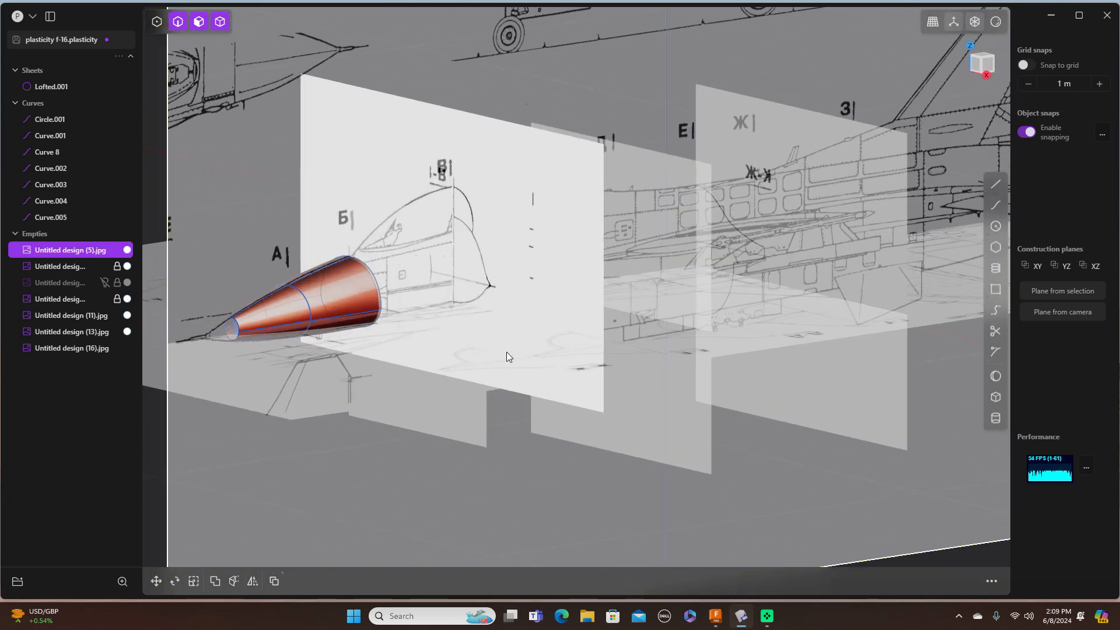
left_click(547, 238)
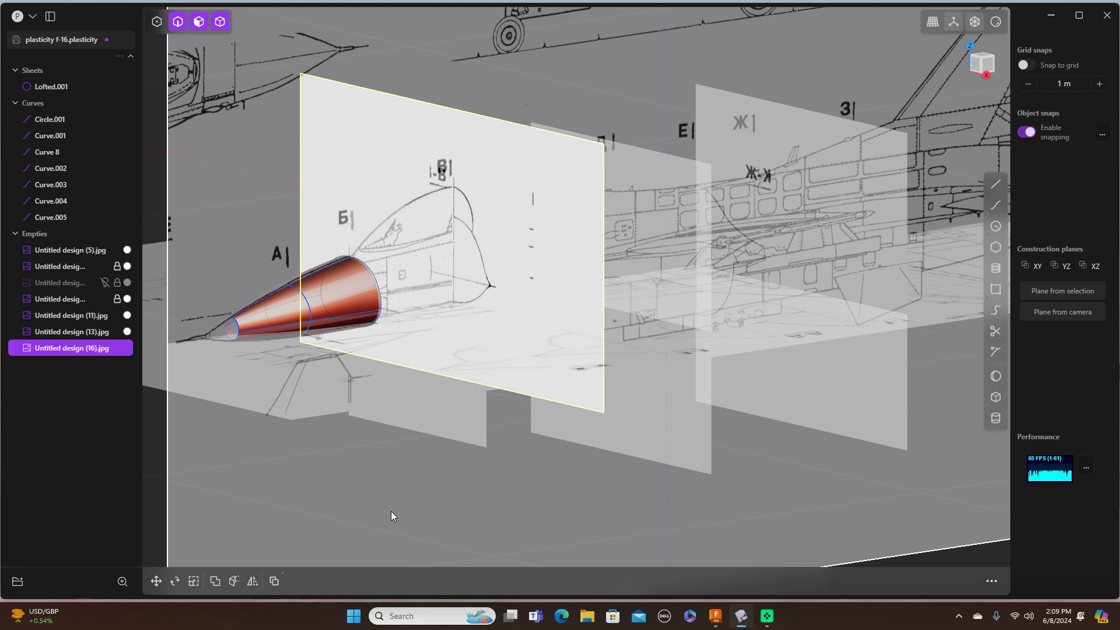
key("m")
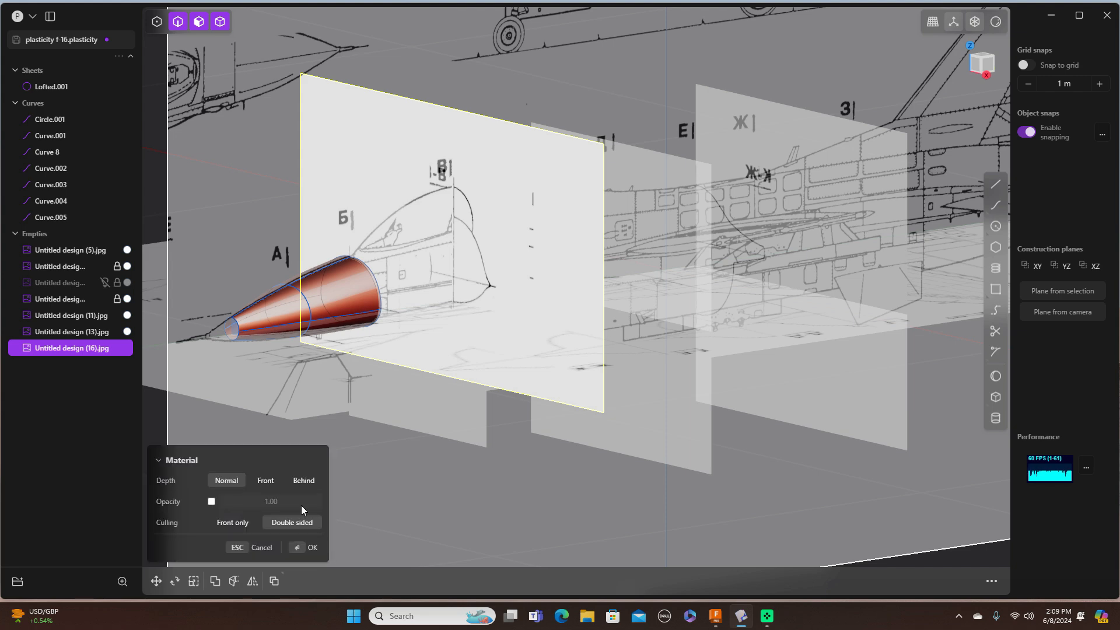
left_click(211, 501)
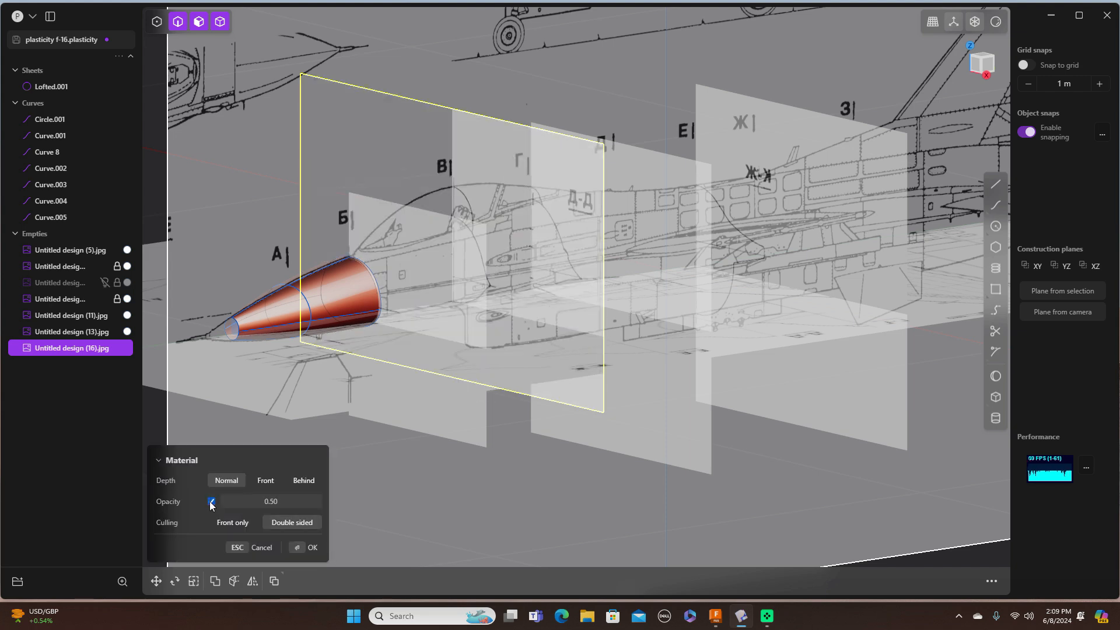
left_click(313, 547)
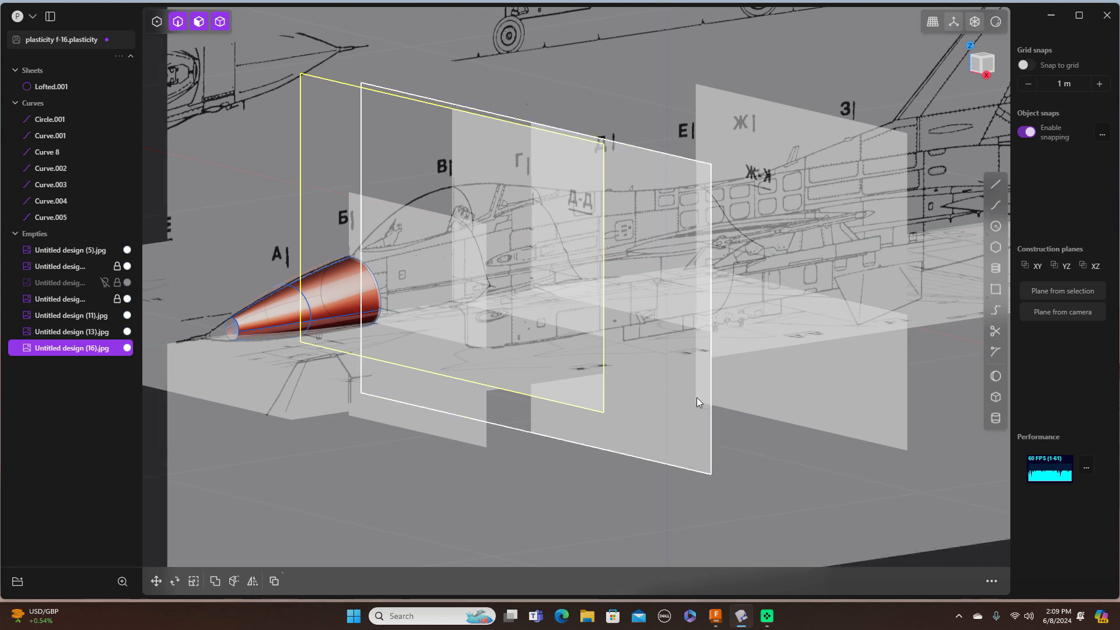
key("KP_3")
middle_click_drag(647, 395, 722, 402)
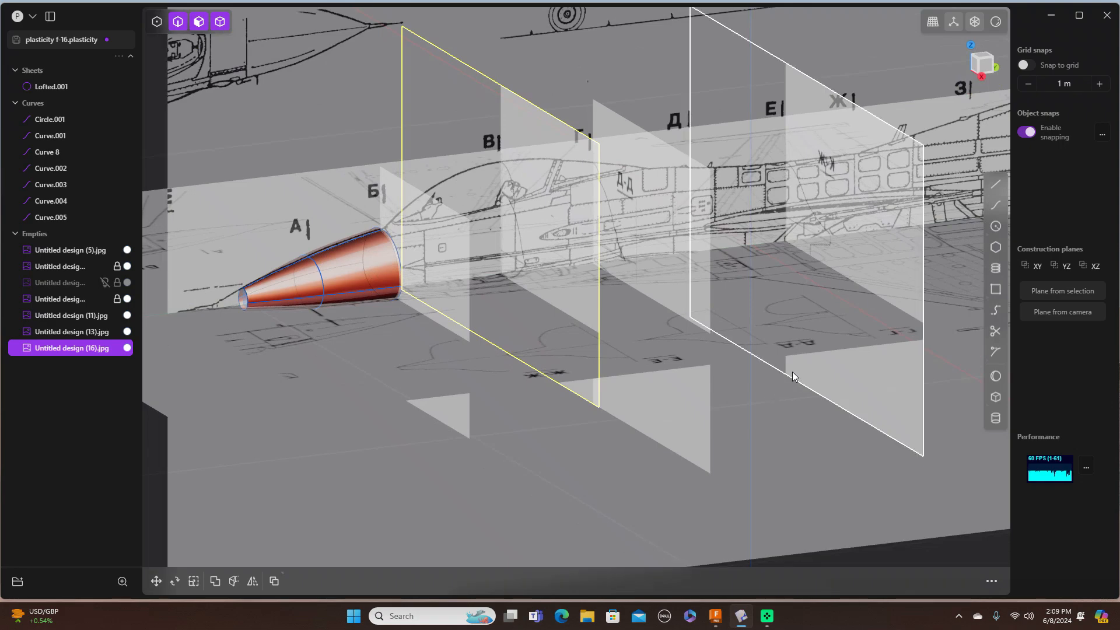
scroll(793, 372, "up", 3)
key("KP_3")
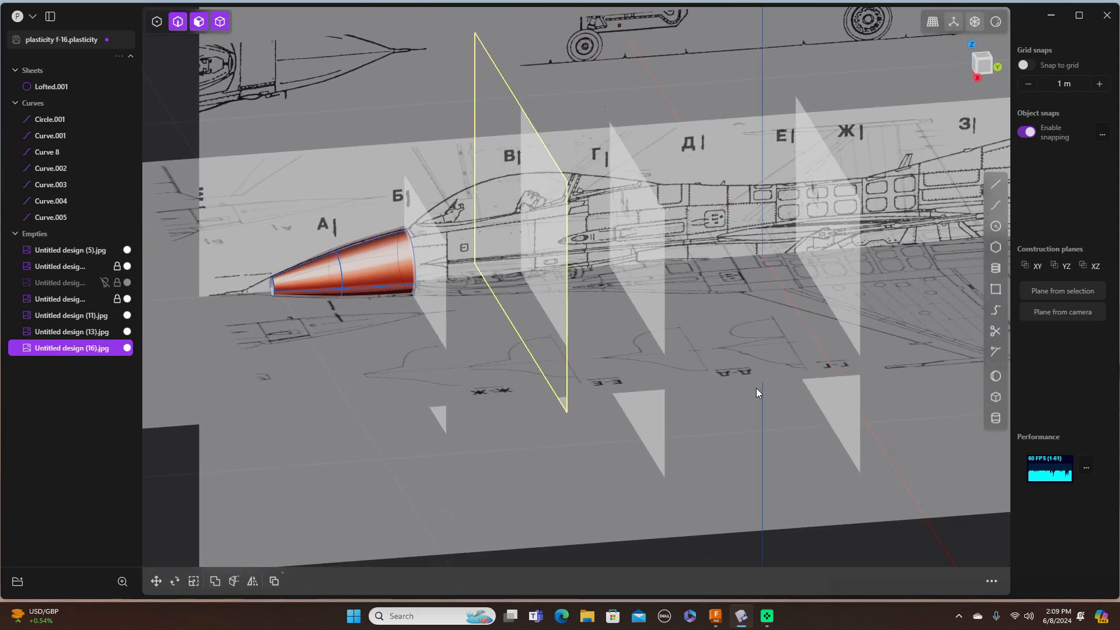
middle_click_drag(771, 386, 793, 380)
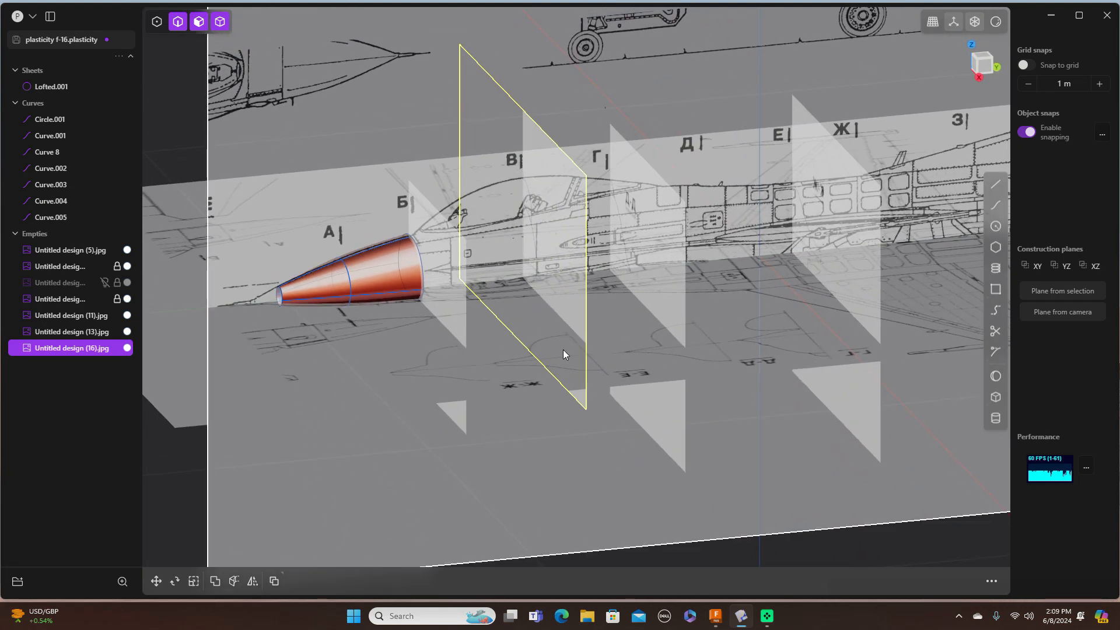
left_click(34, 17)
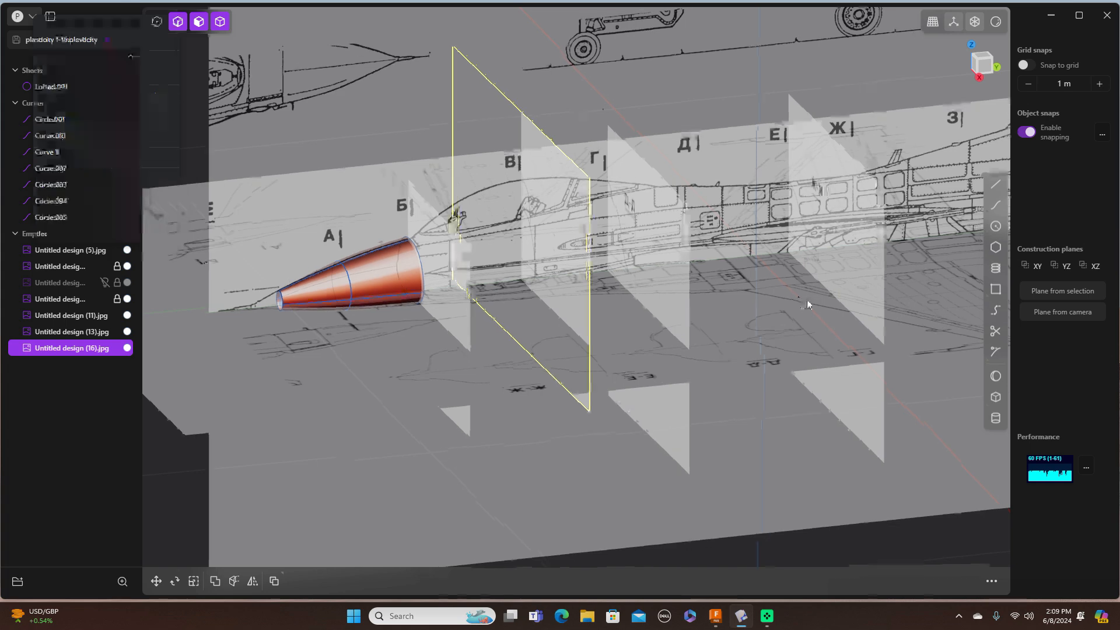
middle_click_drag(808, 304, 869, 288)
Step: In the front view, import the next cross-section reference image, Untitled design (18).jpg, from USB Drive (D:)
key("KP_1")
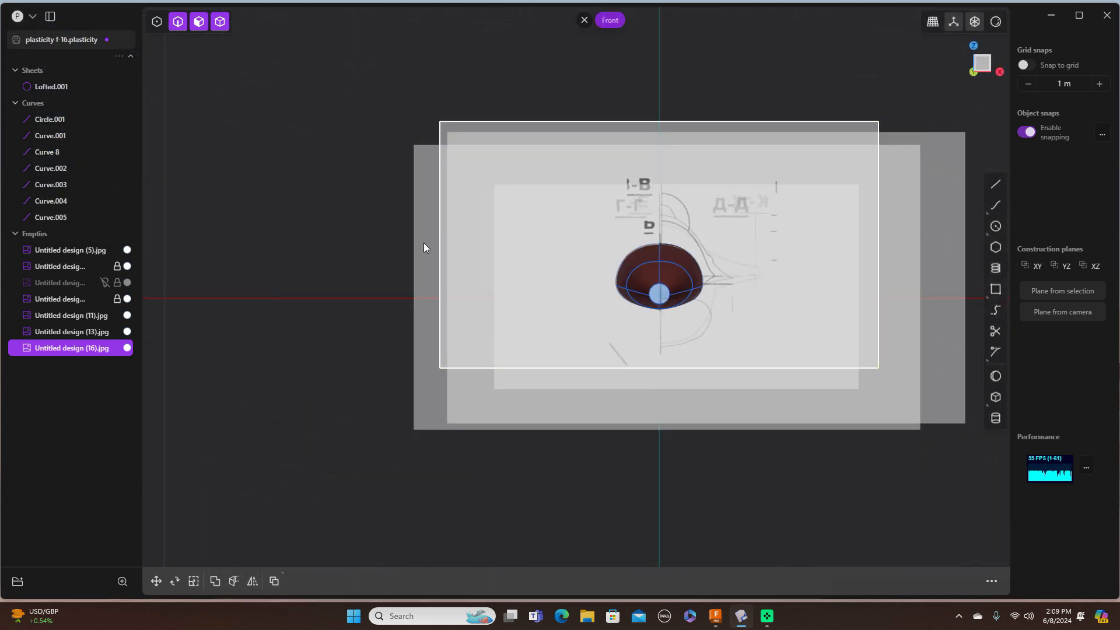
left_click(33, 18)
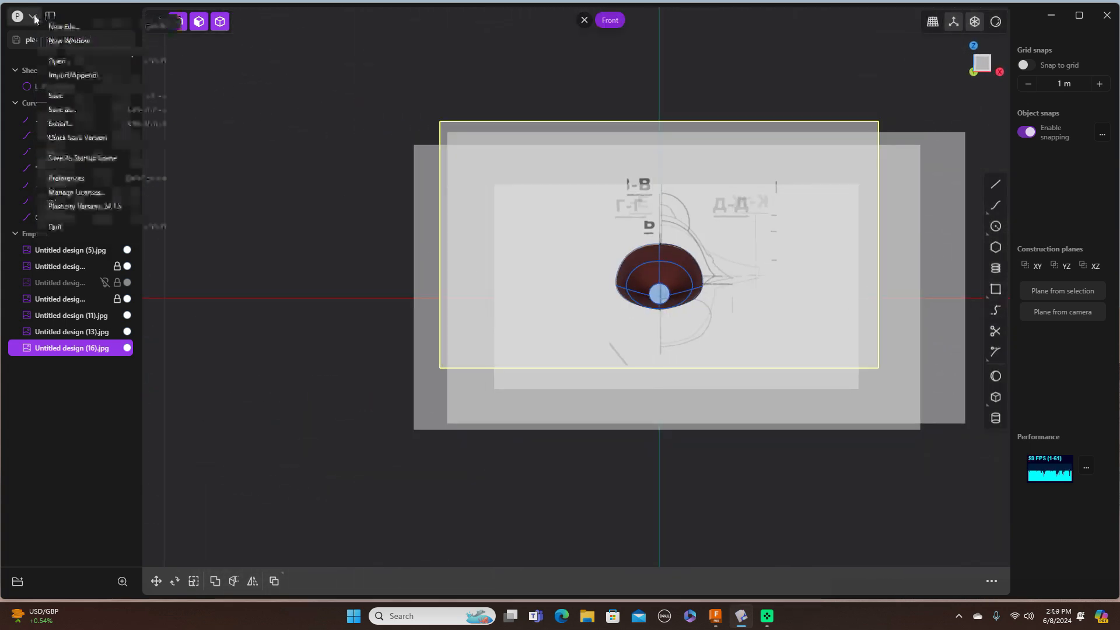
left_click(63, 75)
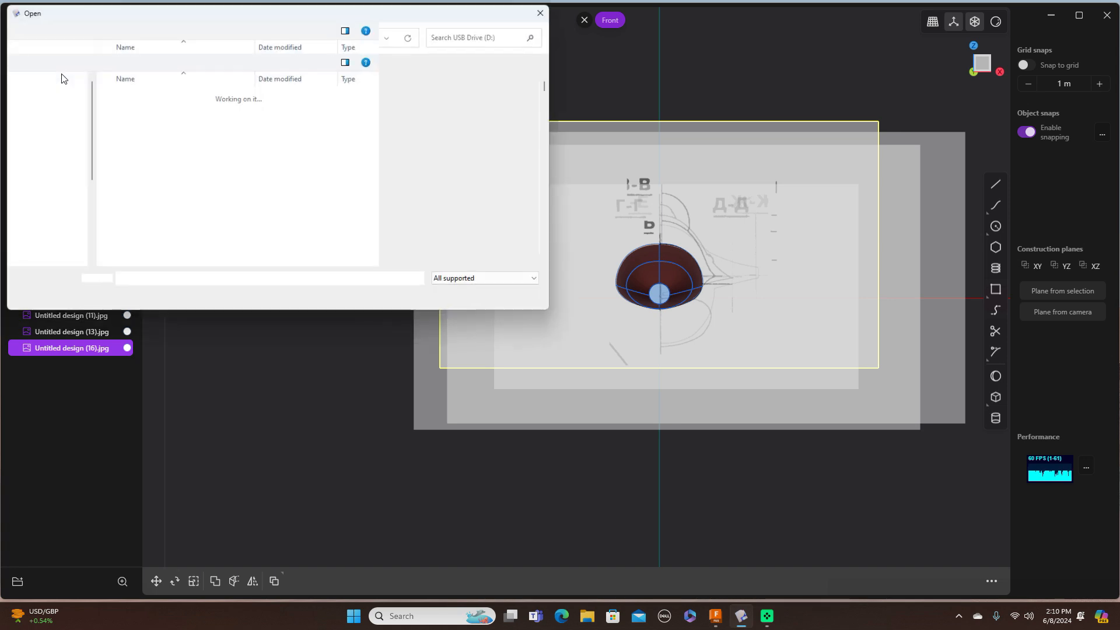
scroll(333, 187, "down", 10)
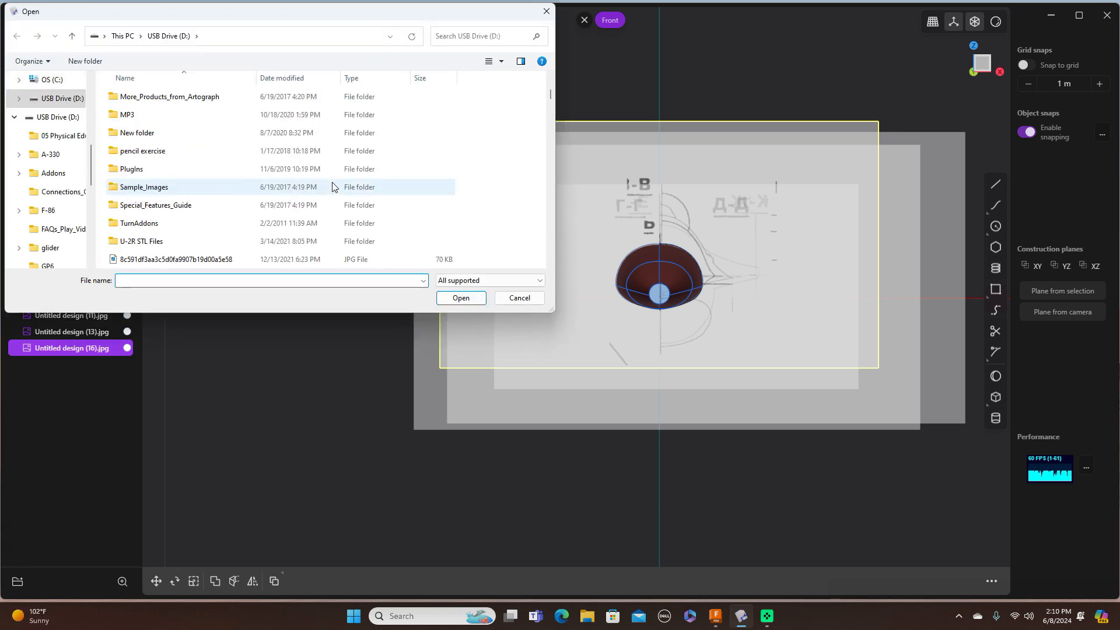
scroll(333, 187, "down", 15)
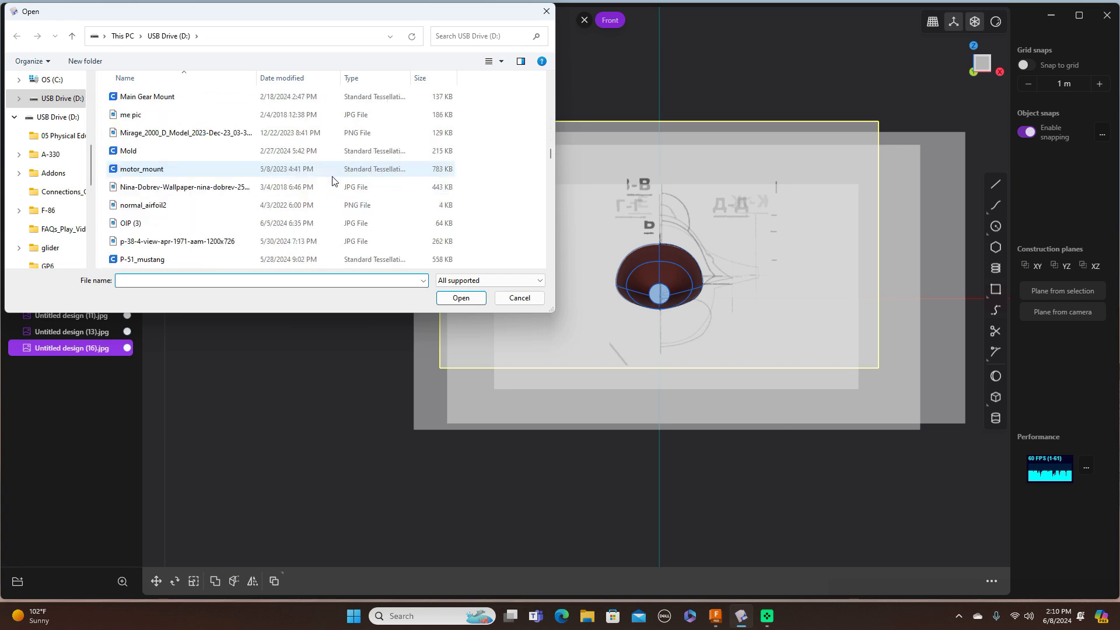
scroll(332, 175, "down", 15)
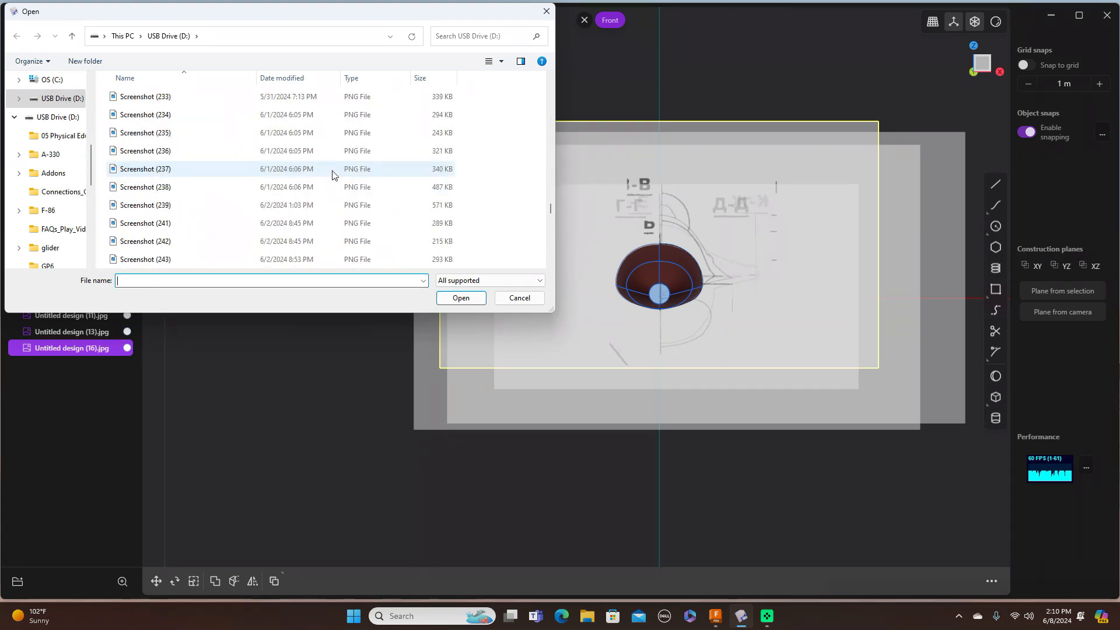
scroll(333, 174, "down", 6)
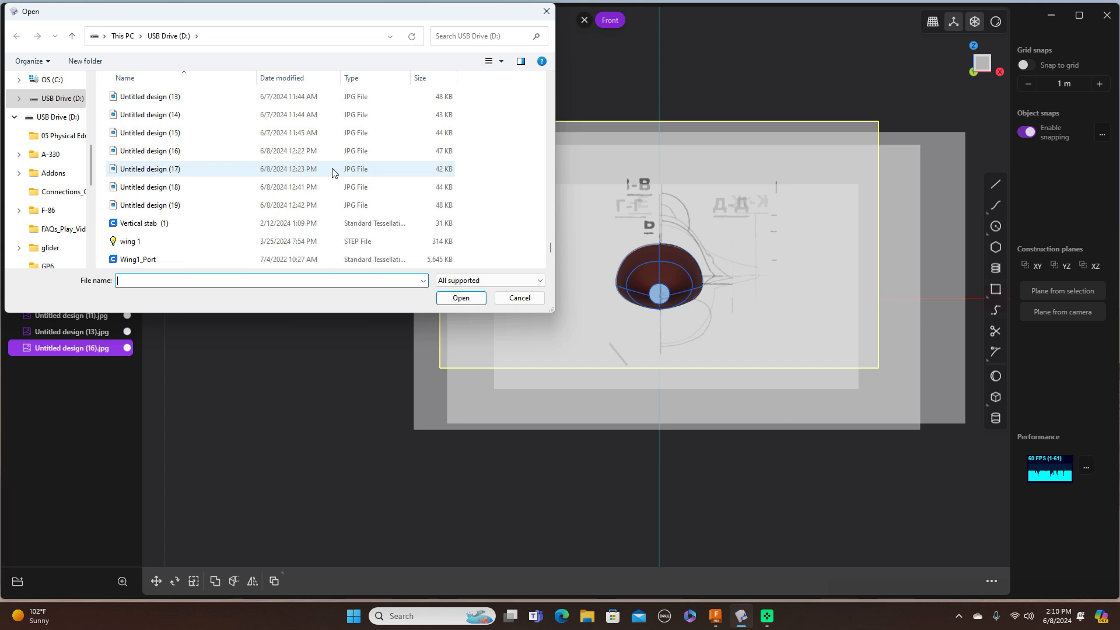
left_click(198, 185)
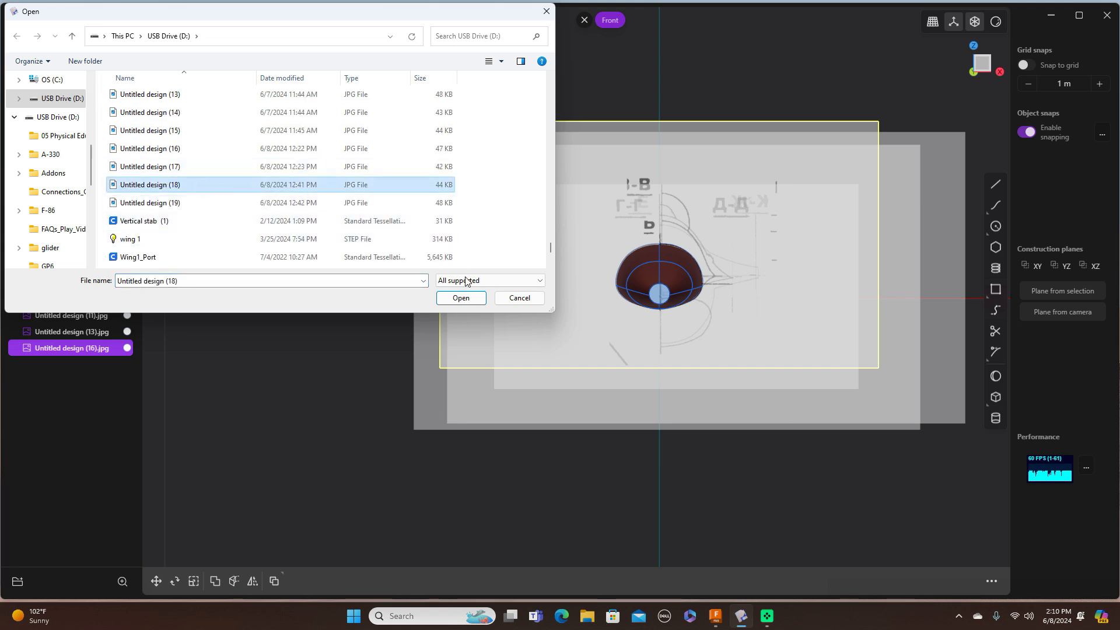
left_click(461, 298)
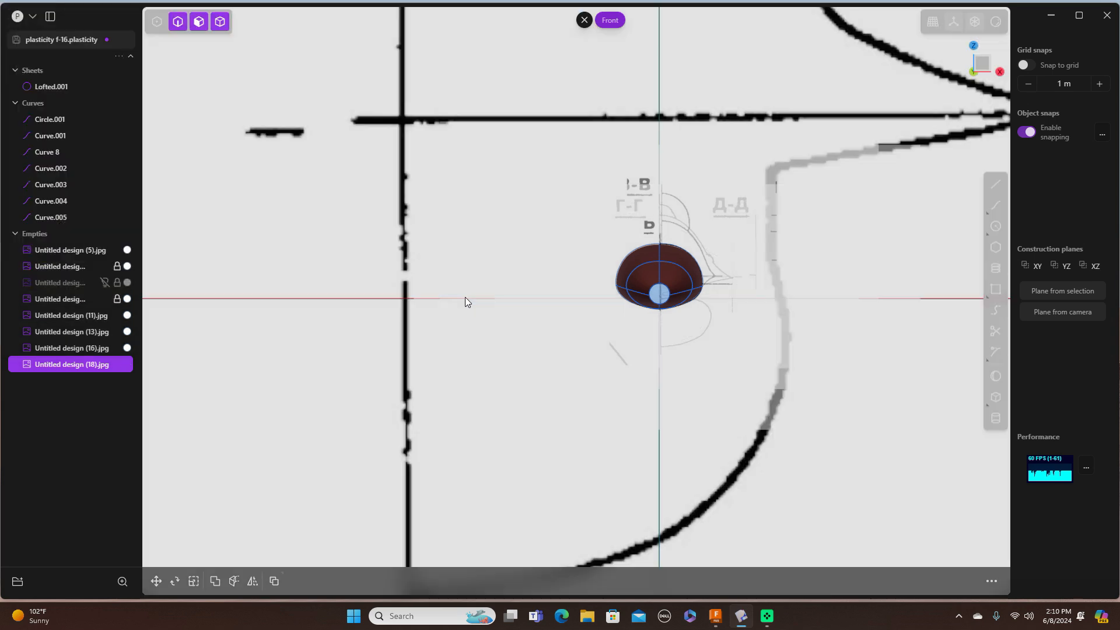
Step: Scale the Untitled design (18).jpg image to about 0.267 in X and Z from the front view
scroll(827, 345, "down", 5)
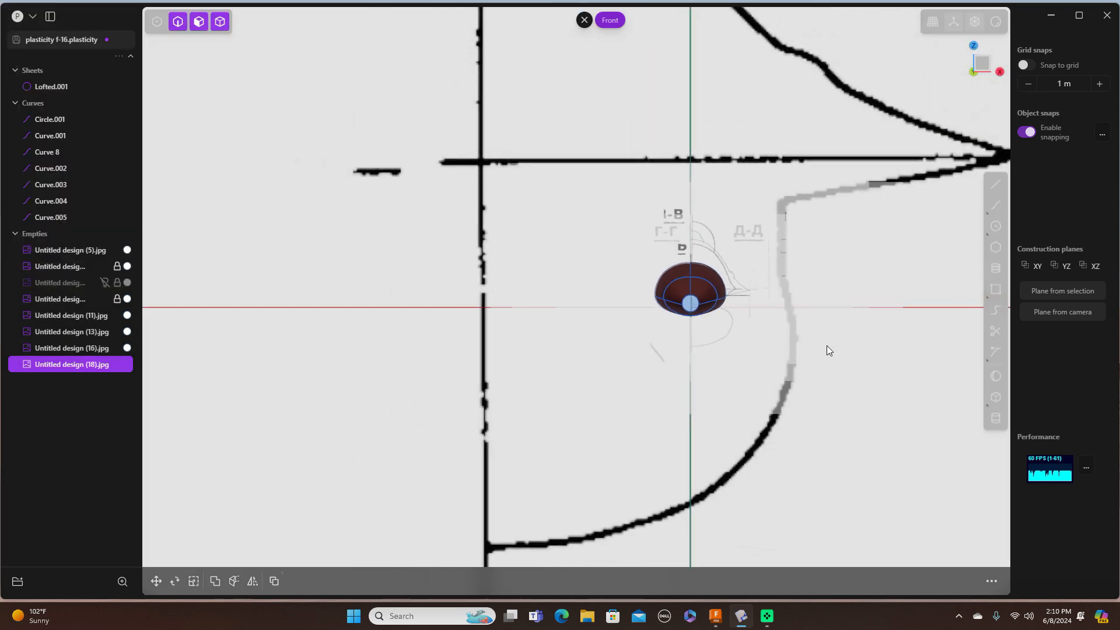
scroll(827, 342, "down", 5)
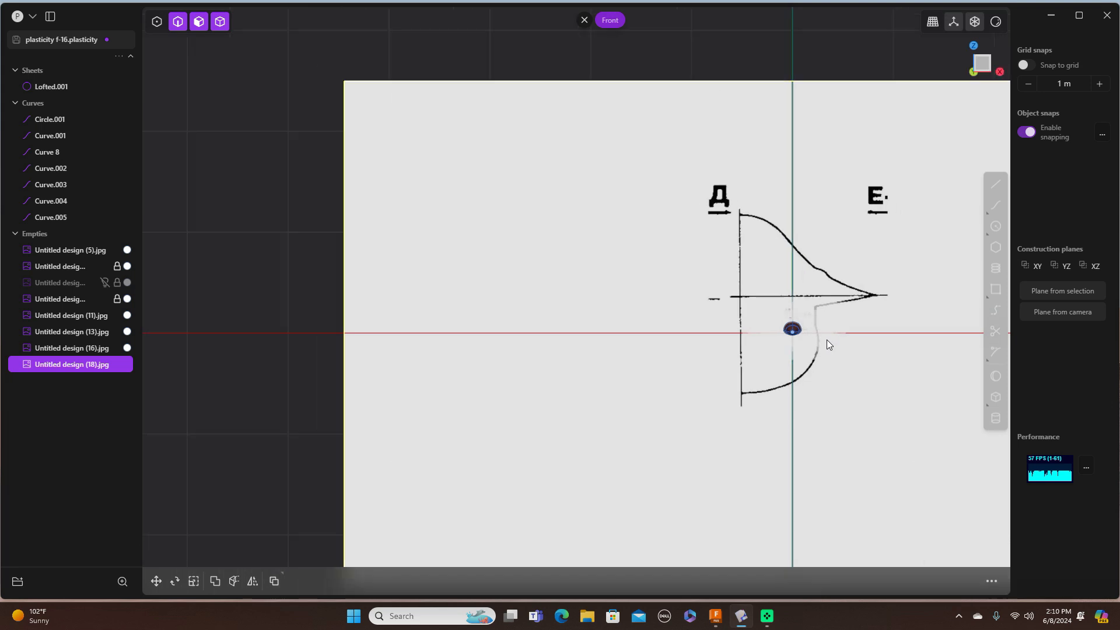
scroll(886, 323, "down", 1)
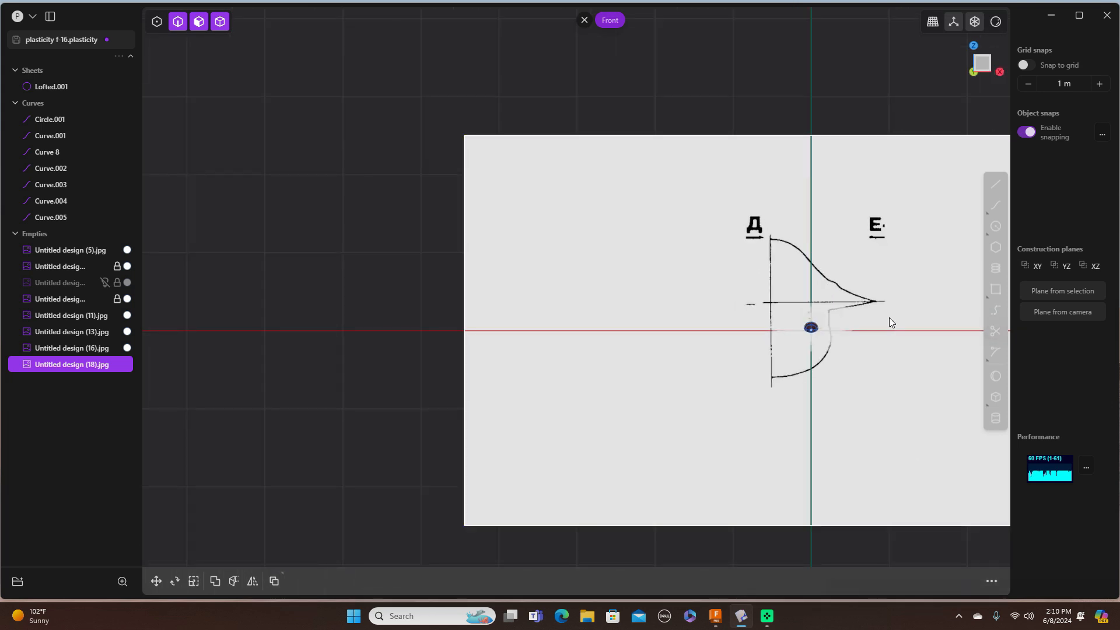
key("/")
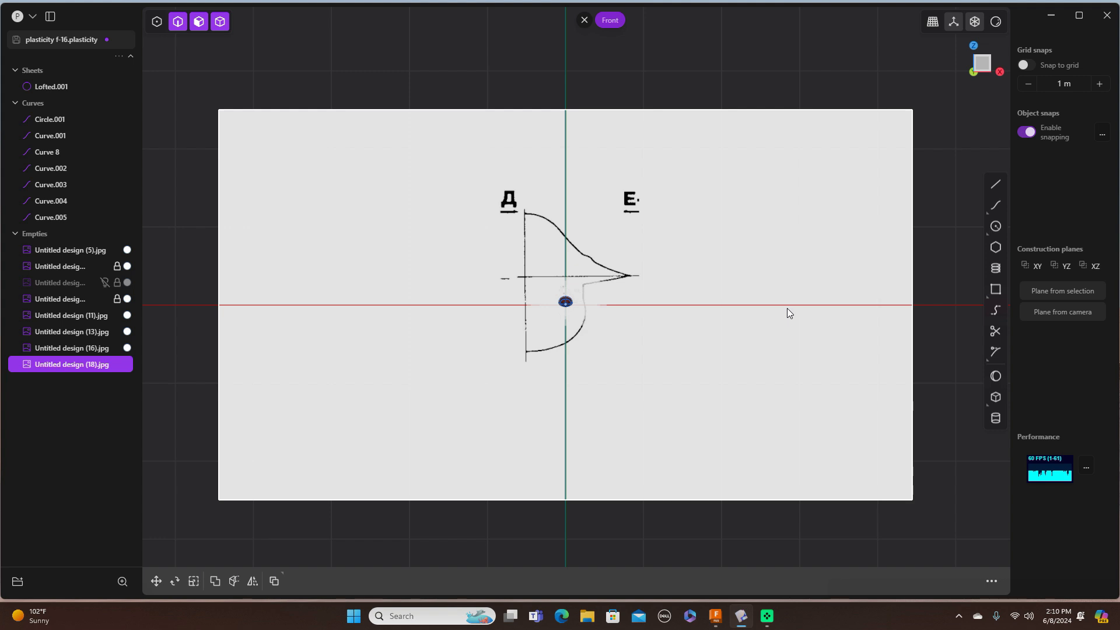
key("s")
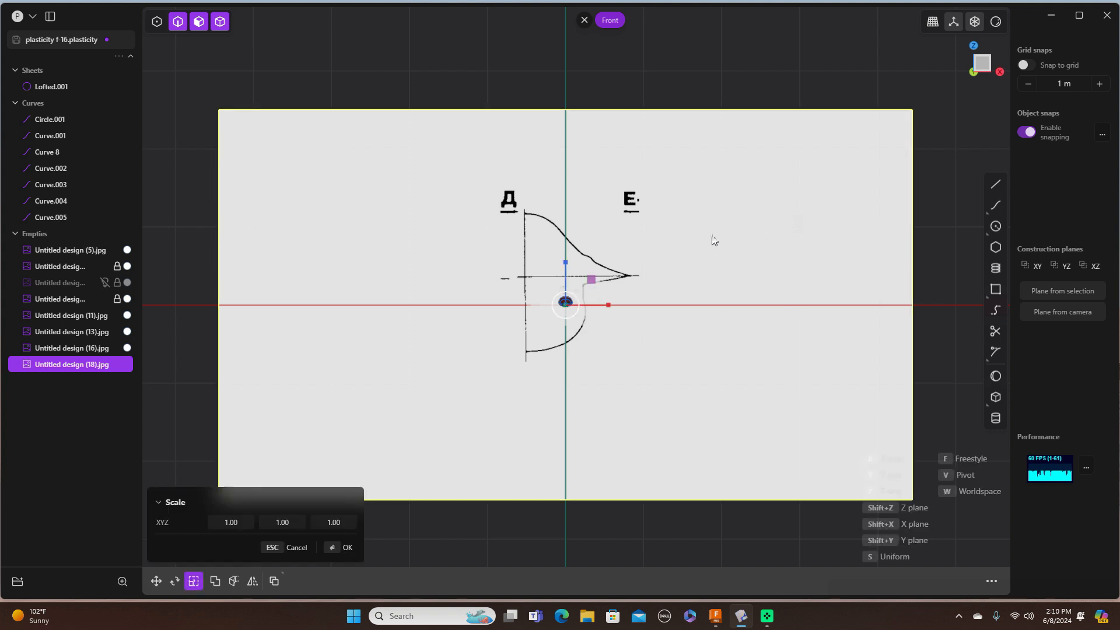
scroll(580, 300, "down", 2)
scroll(587, 299, "up", 5)
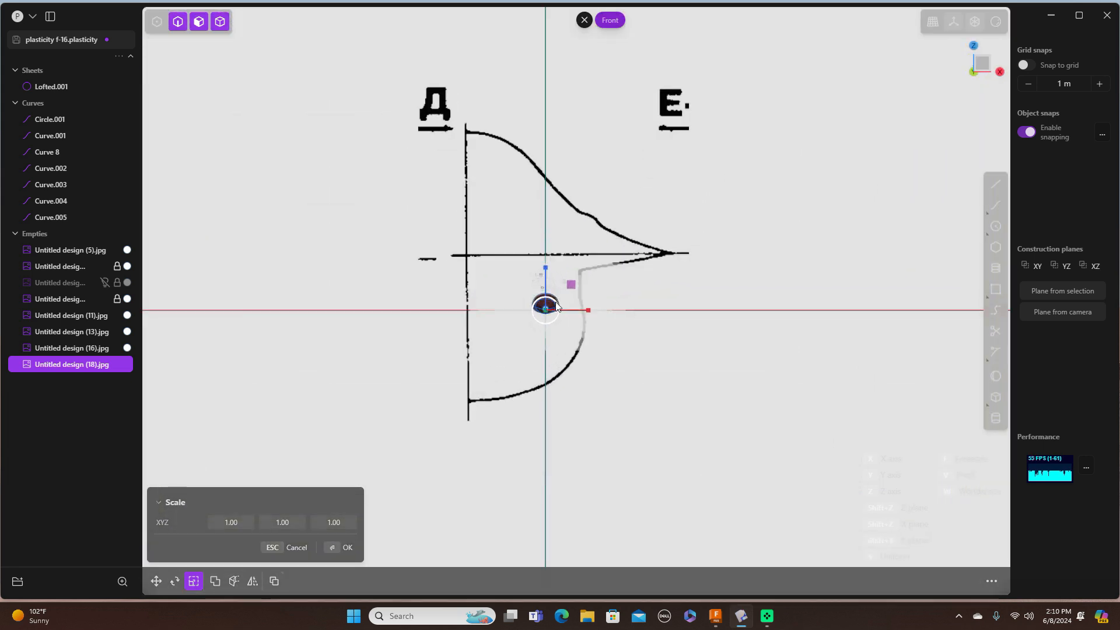
left_click_drag(572, 282, 554, 308)
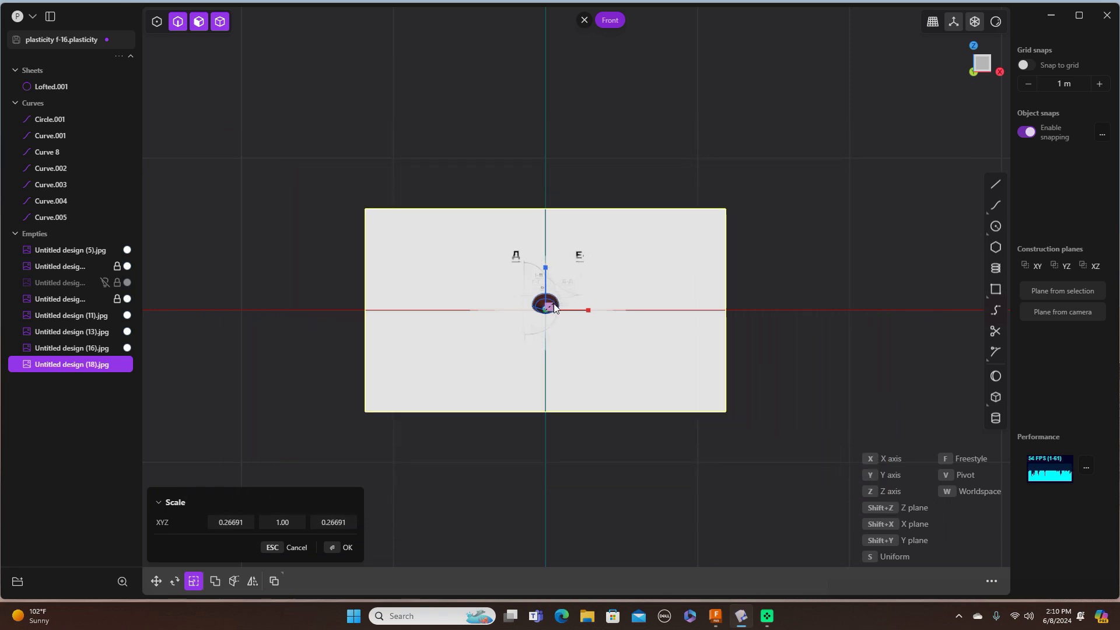
scroll(554, 308, "up", 5)
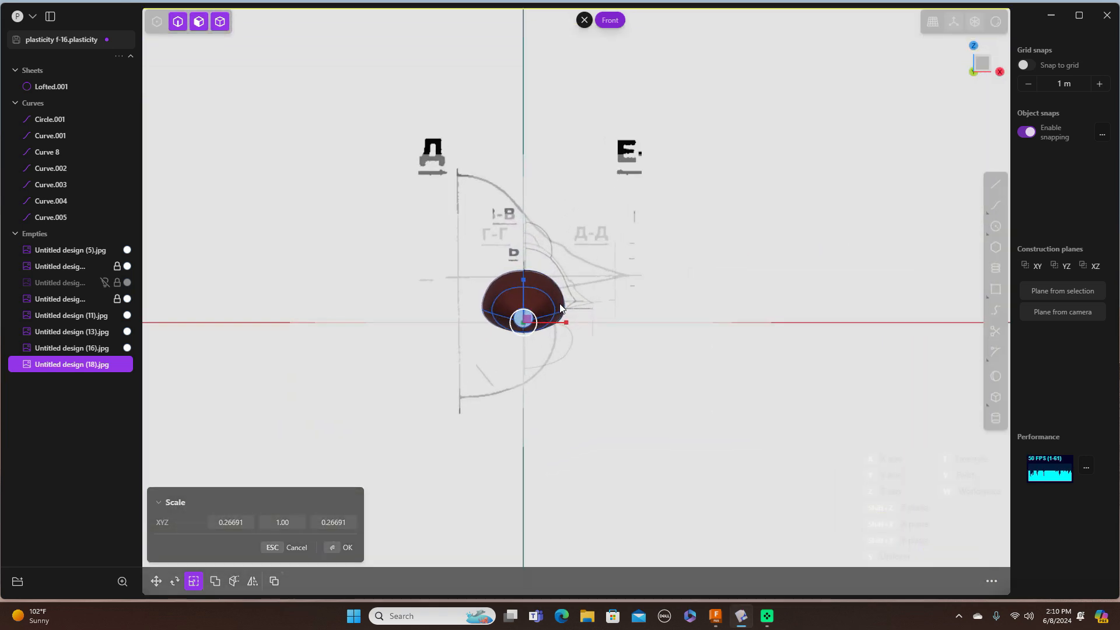
scroll(560, 308, "up", 2)
scroll(621, 264, "up", 1)
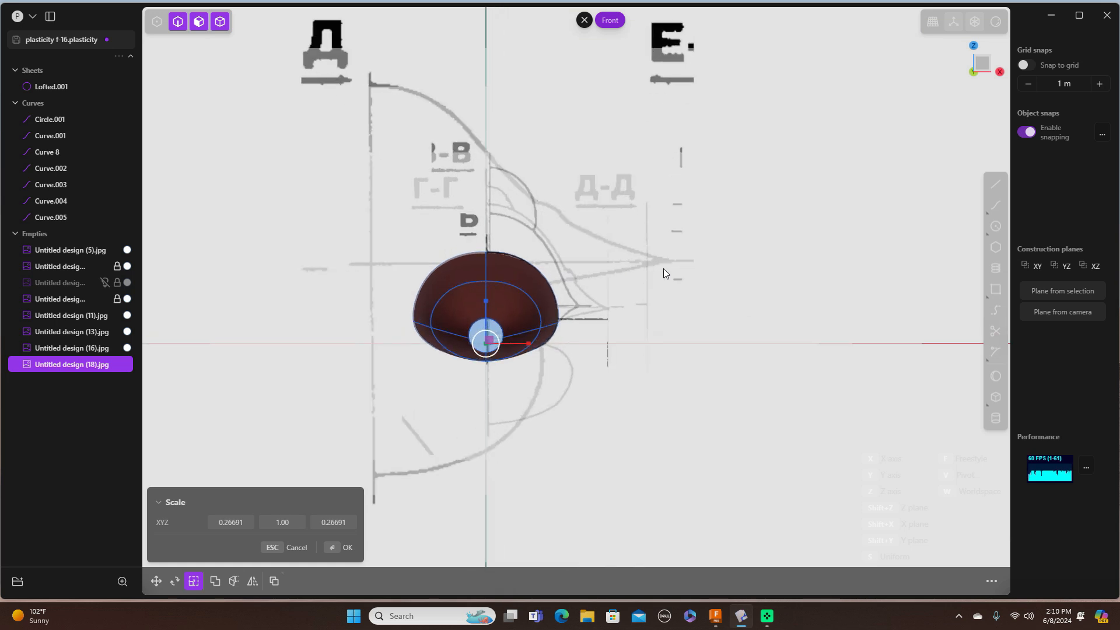
scroll(702, 278, "down", 1)
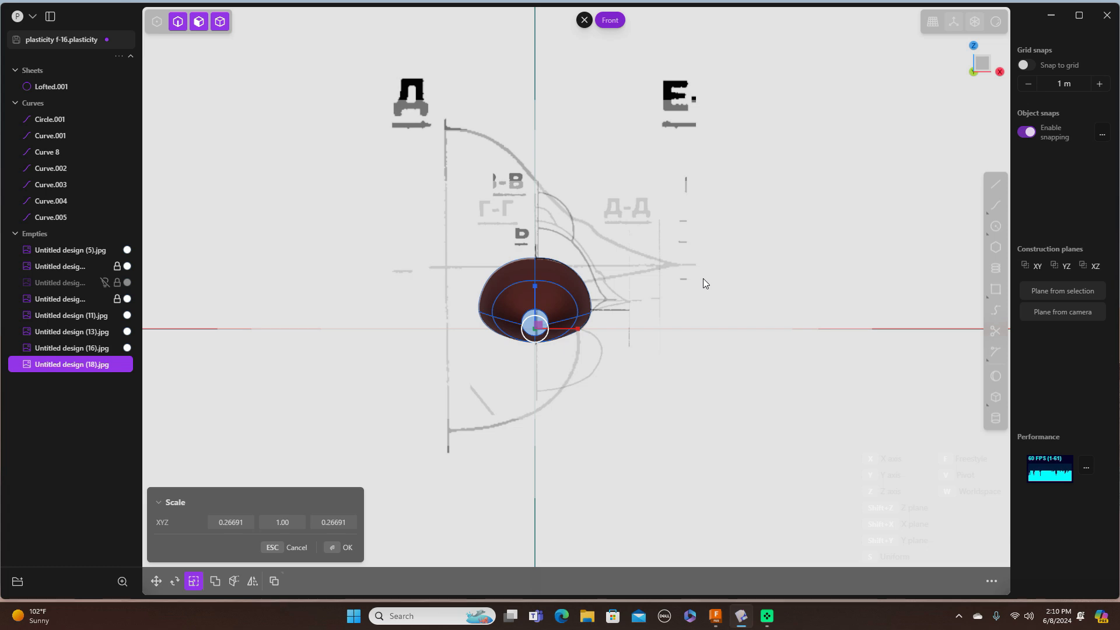
Step: In the right side view, move the Untitled design (18).jpg image about -0.131 m in Y to the Д section line
key("KP_3")
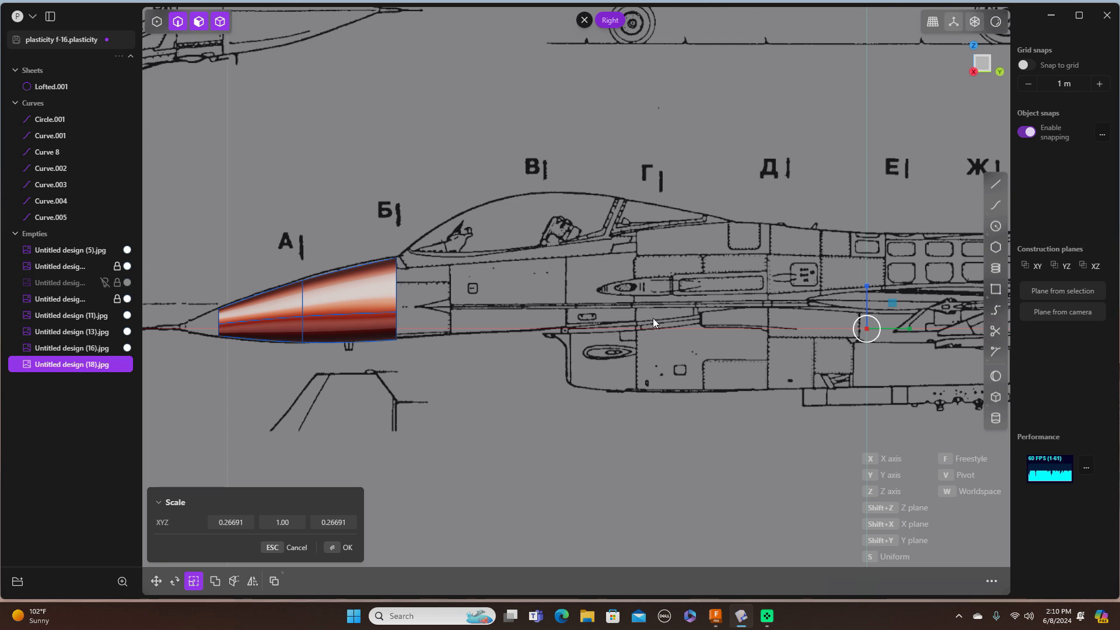
mouse_move(652, 318)
middle_mouse_down()
mouse_move(666, 322)
mouse_move(655, 323)
middle_mouse_up()
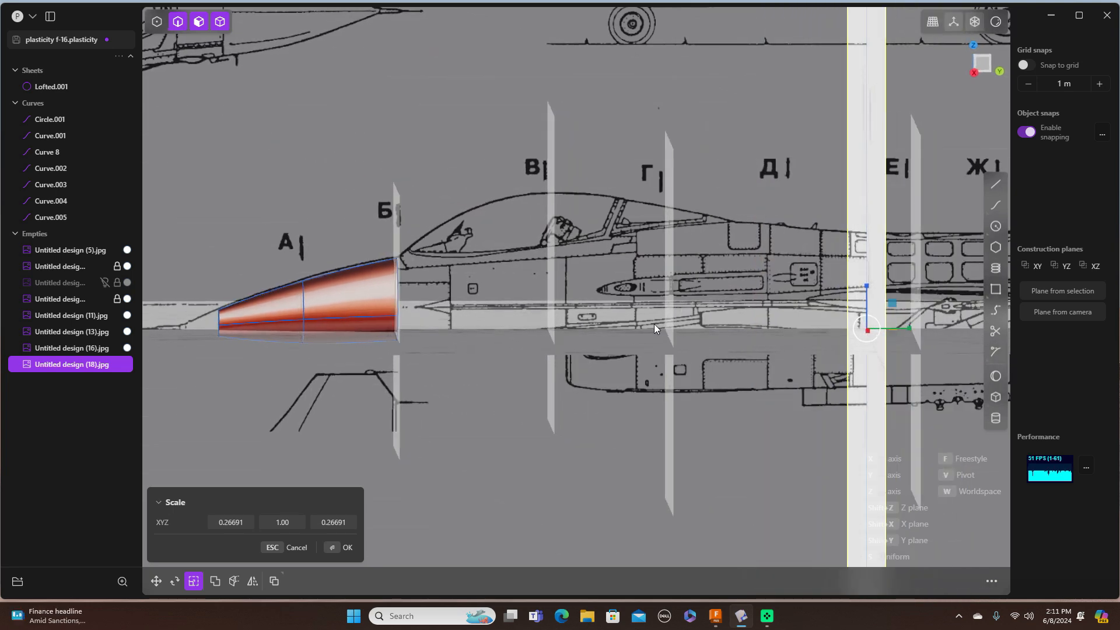
key("KP_3")
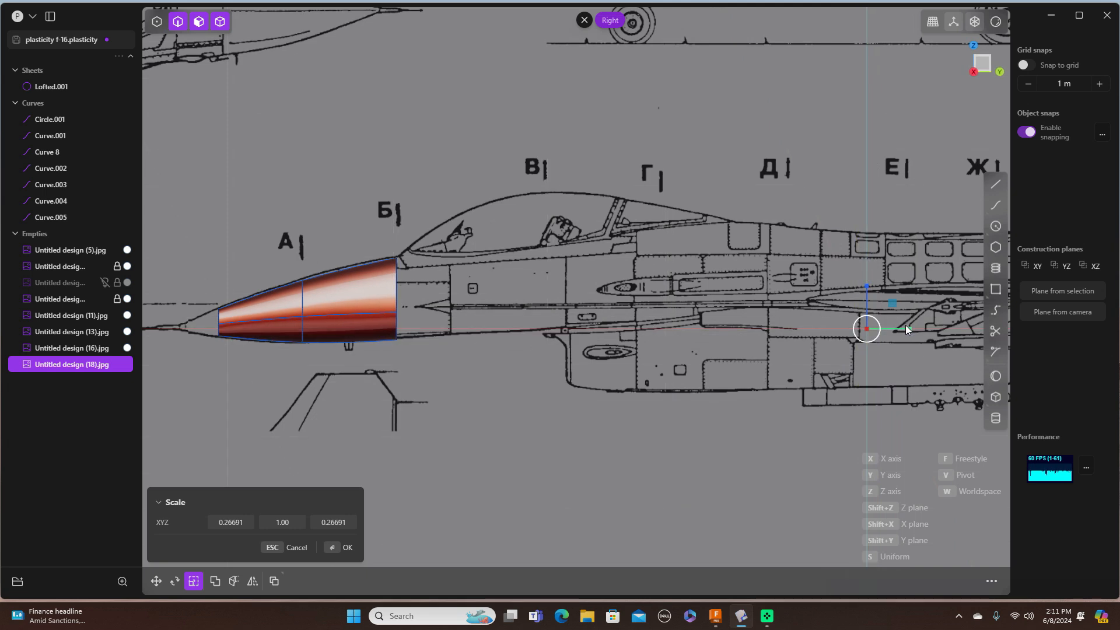
key("g")
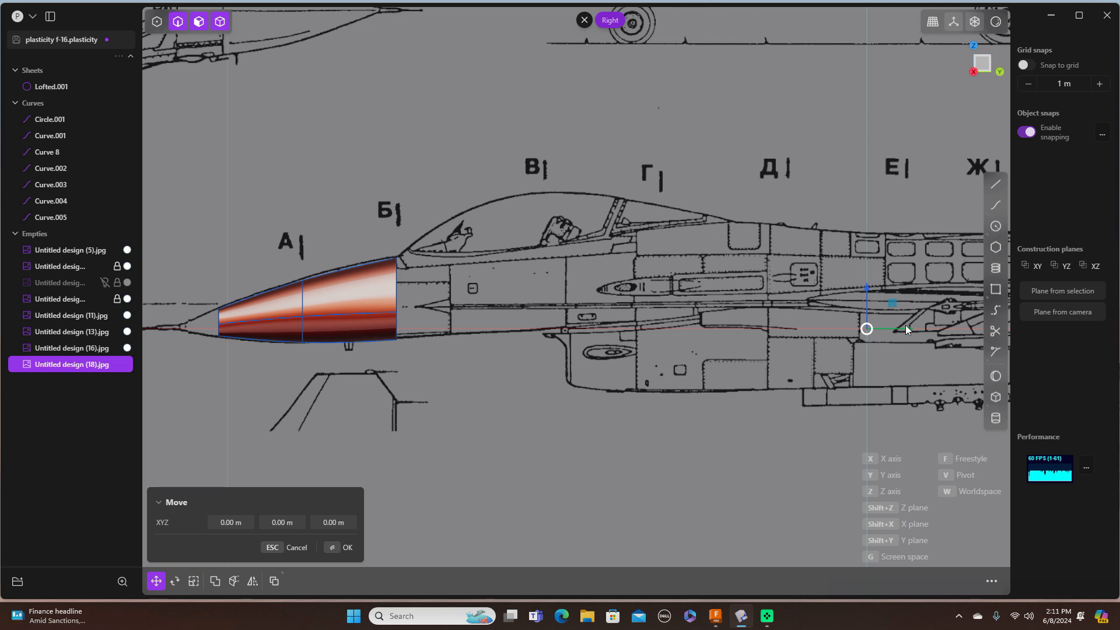
left_click_drag(907, 329, 822, 310)
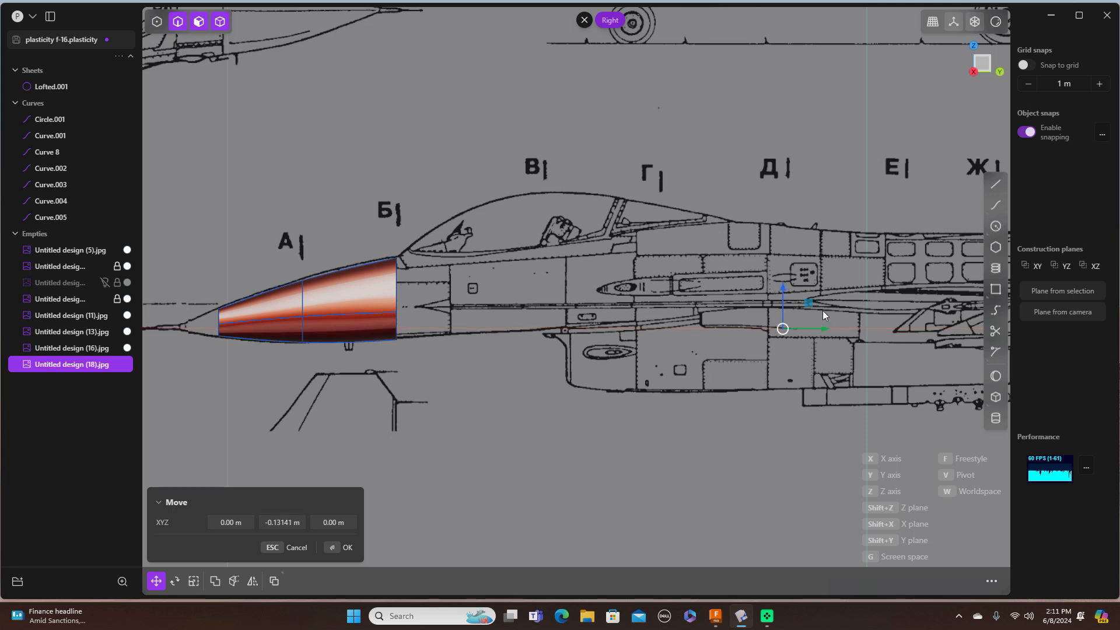
scroll(755, 323, "up", 2)
scroll(583, 416, "down", 2)
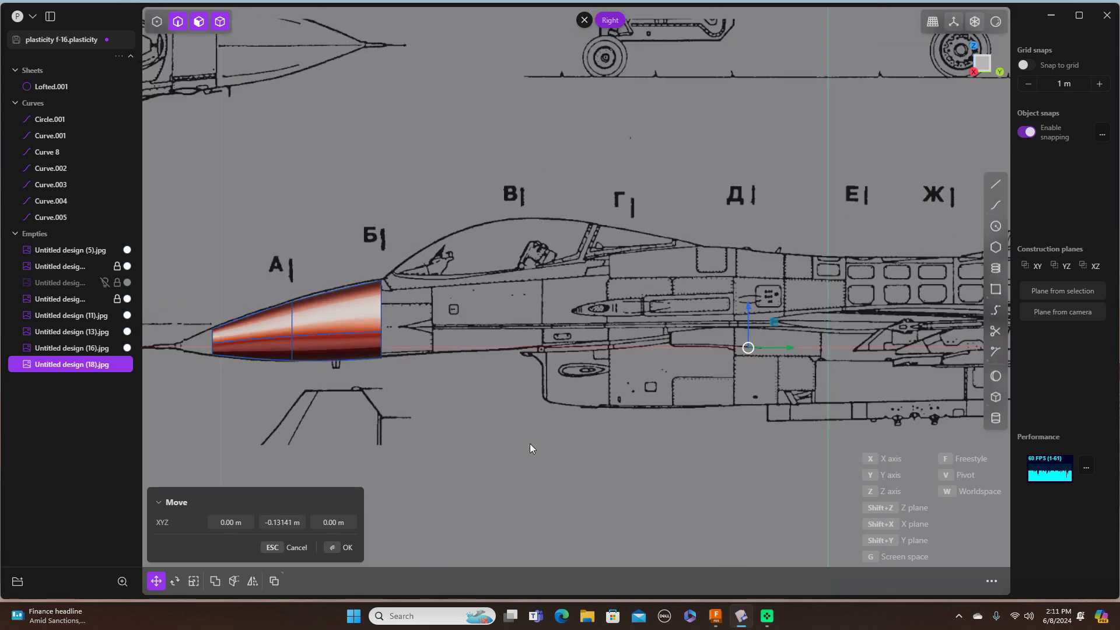
Step: Scale the Untitled design (18).jpg image uniformly to about 0.517 to fit the fuselage side profile
key("s")
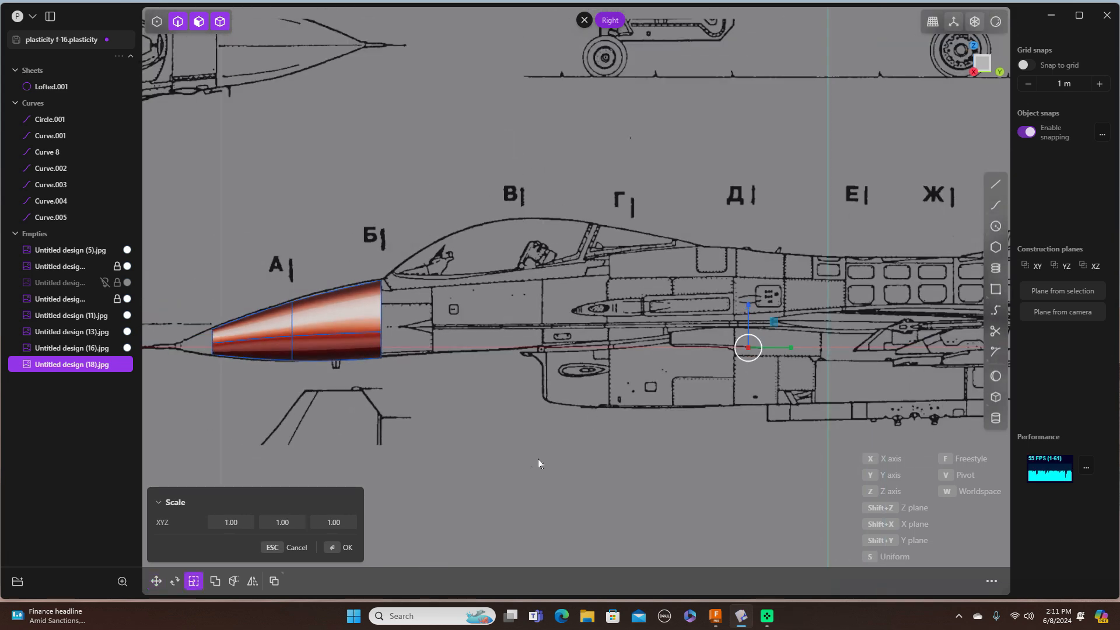
middle_click_drag(526, 456, 541, 459)
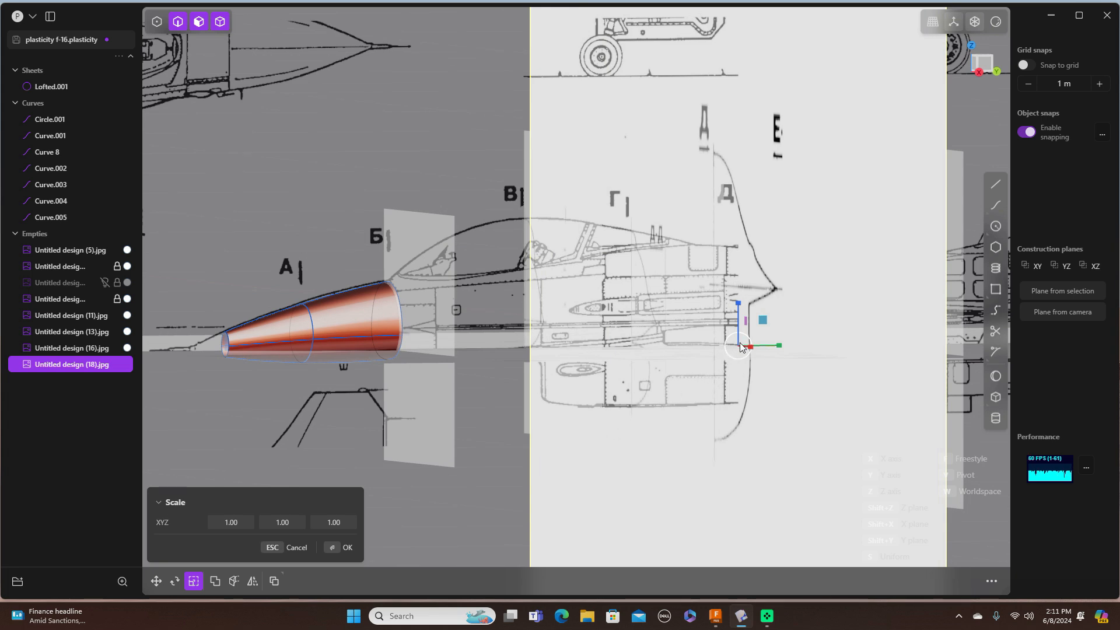
left_click_drag(748, 337, 732, 376)
middle_click_drag(586, 496, 614, 508)
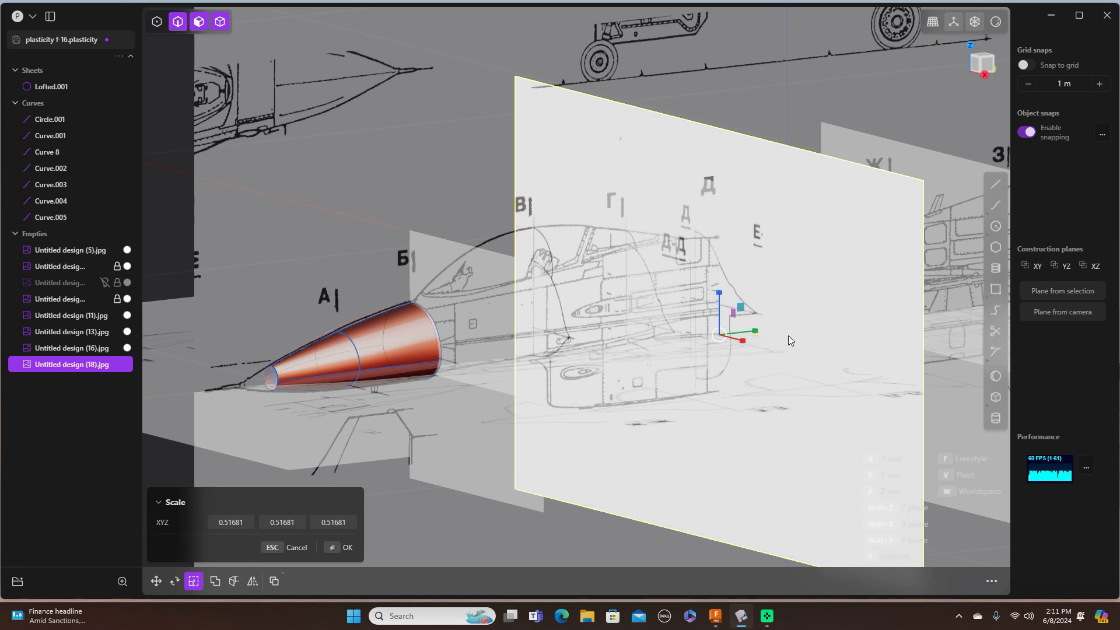
Step: In the front view, shift the Untitled design (18).jpg image about 0.074 m in X onto the fuselage centreline
key("KP_1")
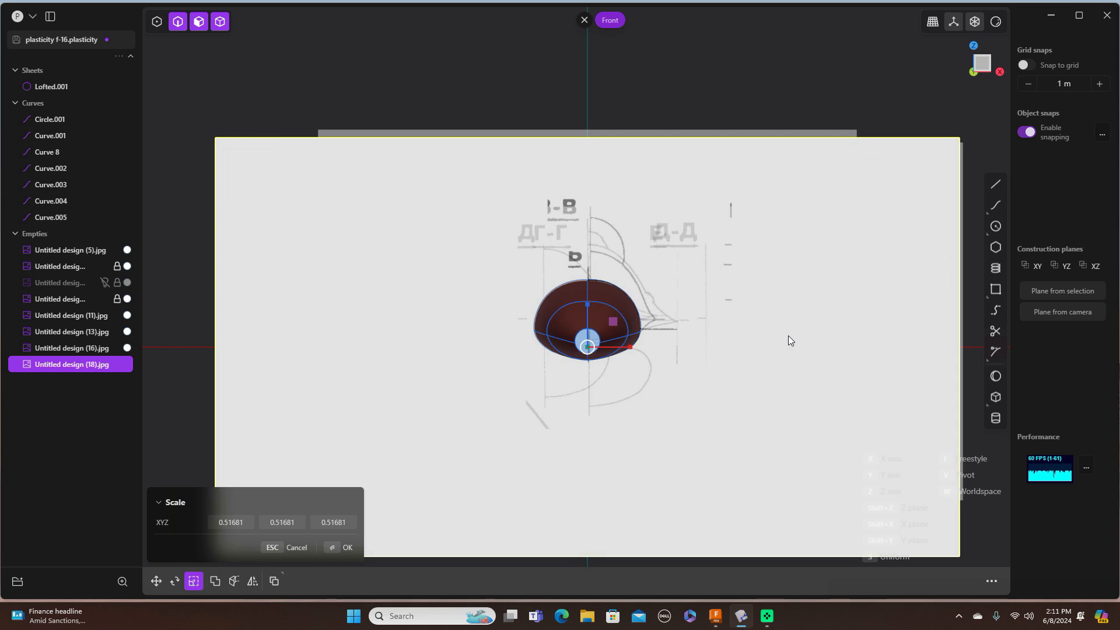
key("g")
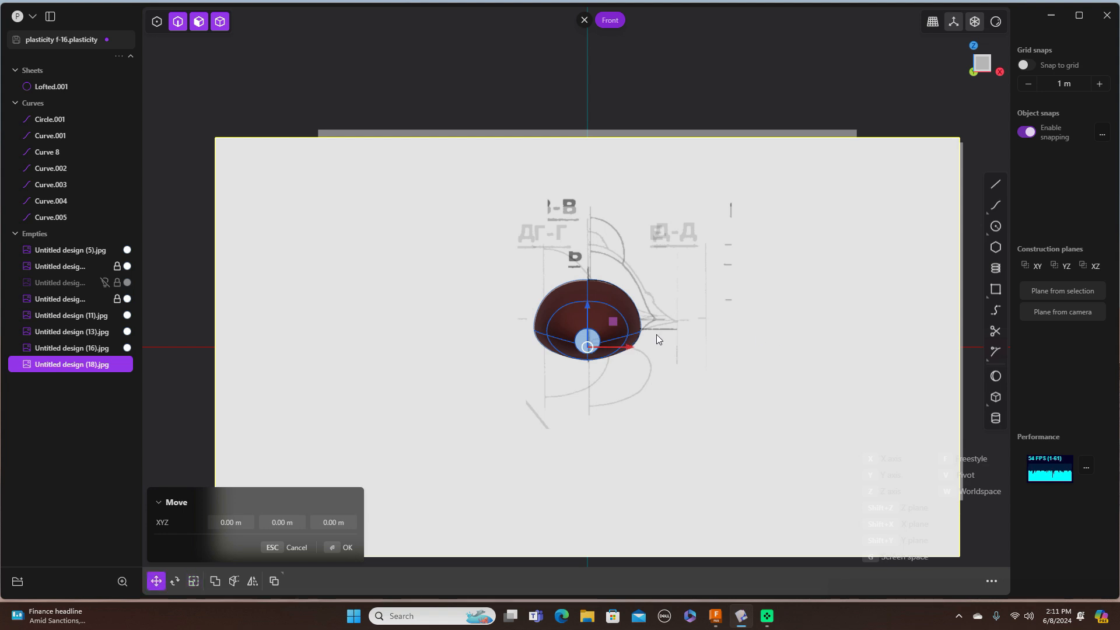
left_click_drag(629, 350, 672, 347)
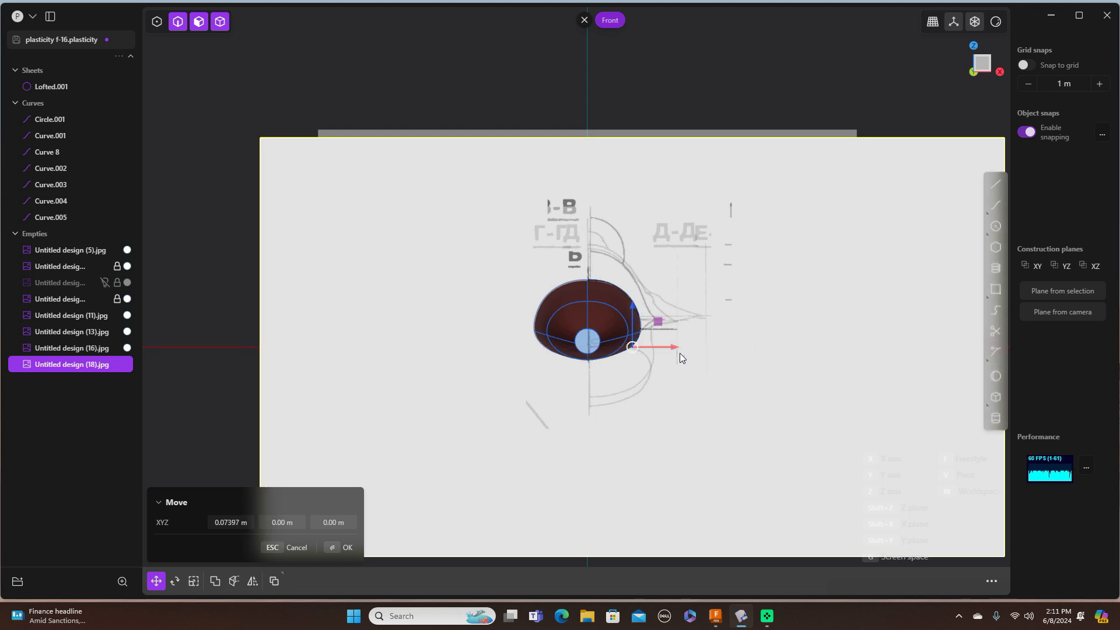
scroll(795, 402, "down", 2)
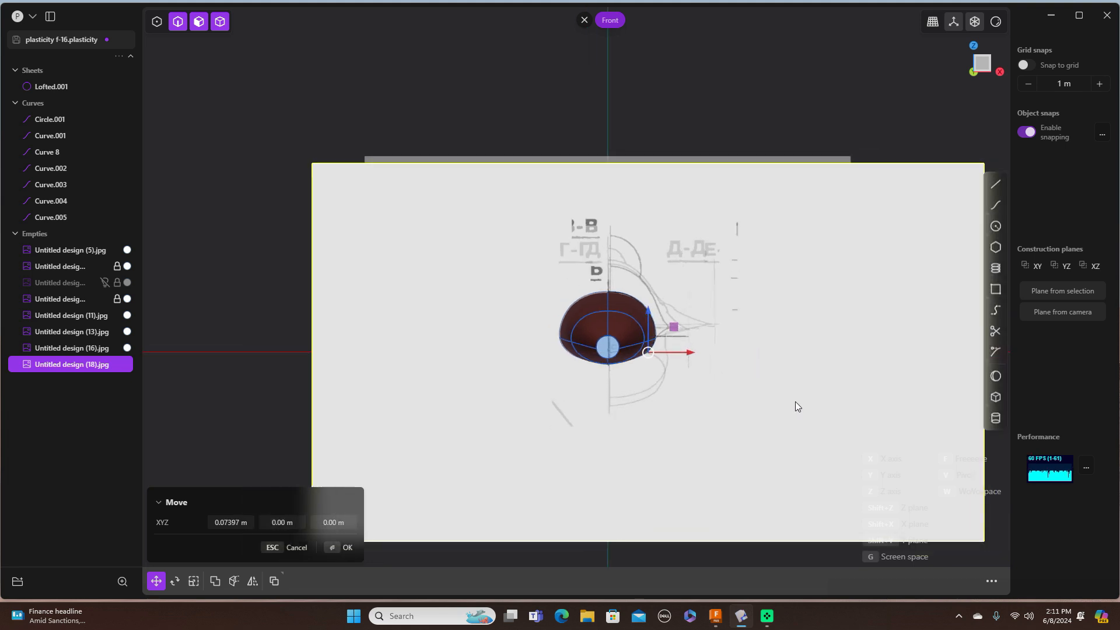
scroll(796, 403, "up", 4)
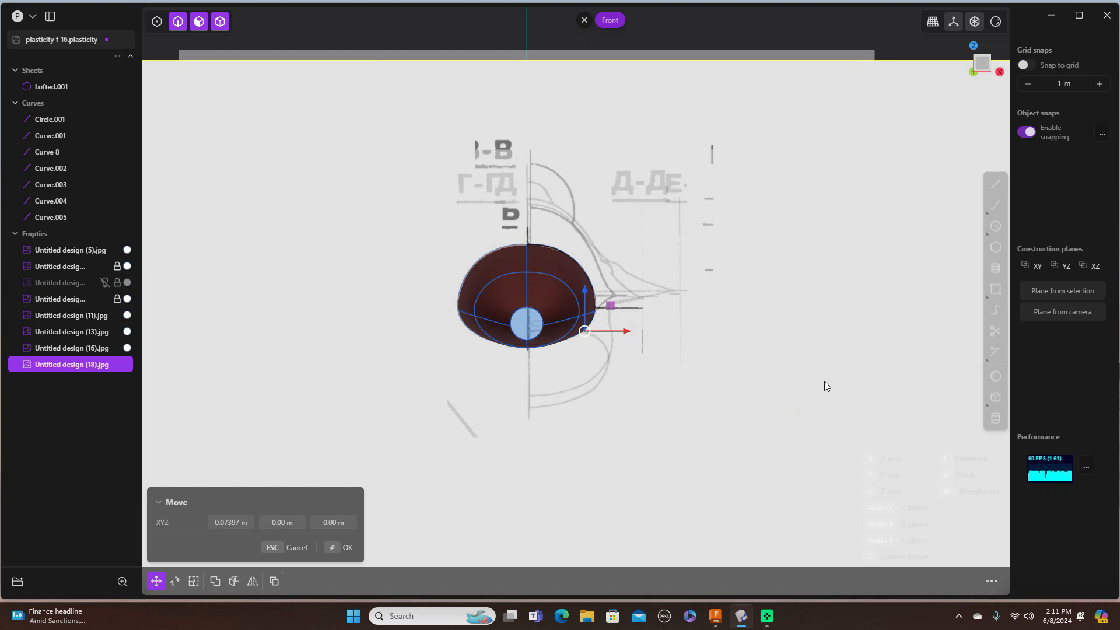
scroll(844, 345, "down", 2)
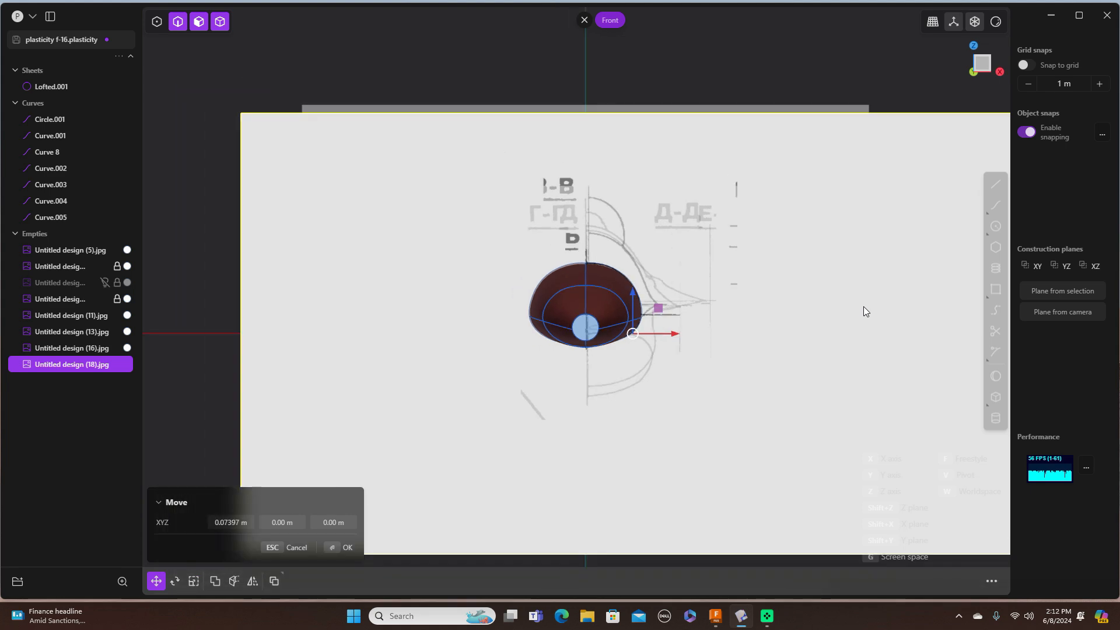
Step: Enlarge the Untitled design (18).jpg image slightly to match the side profile at the Д station
middle_click_drag(876, 286, 777, 354)
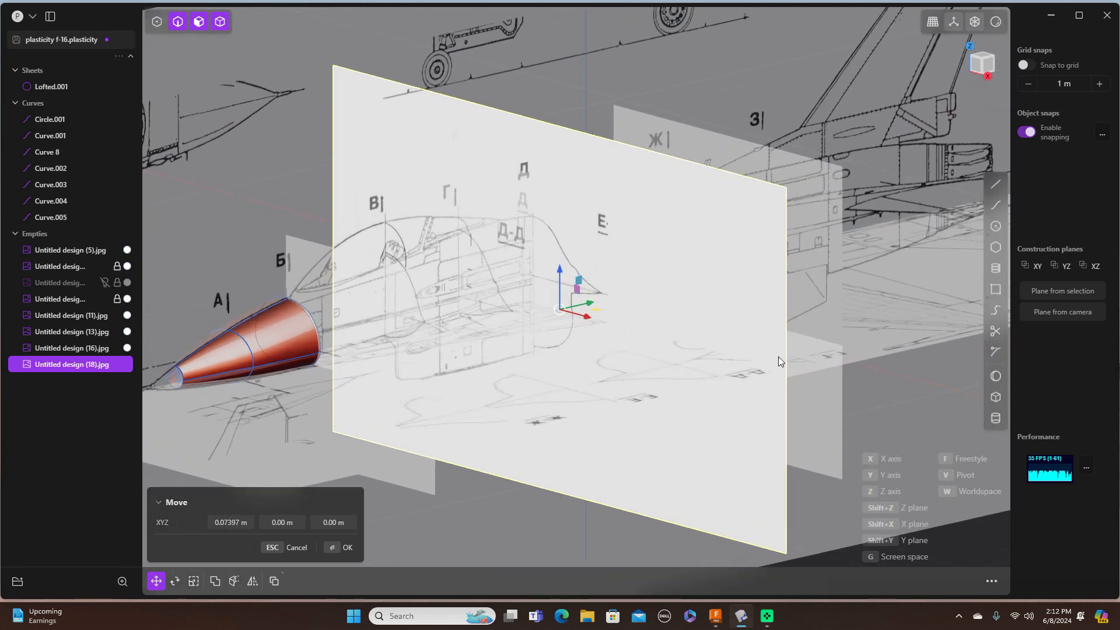
scroll(778, 356, "up", 5)
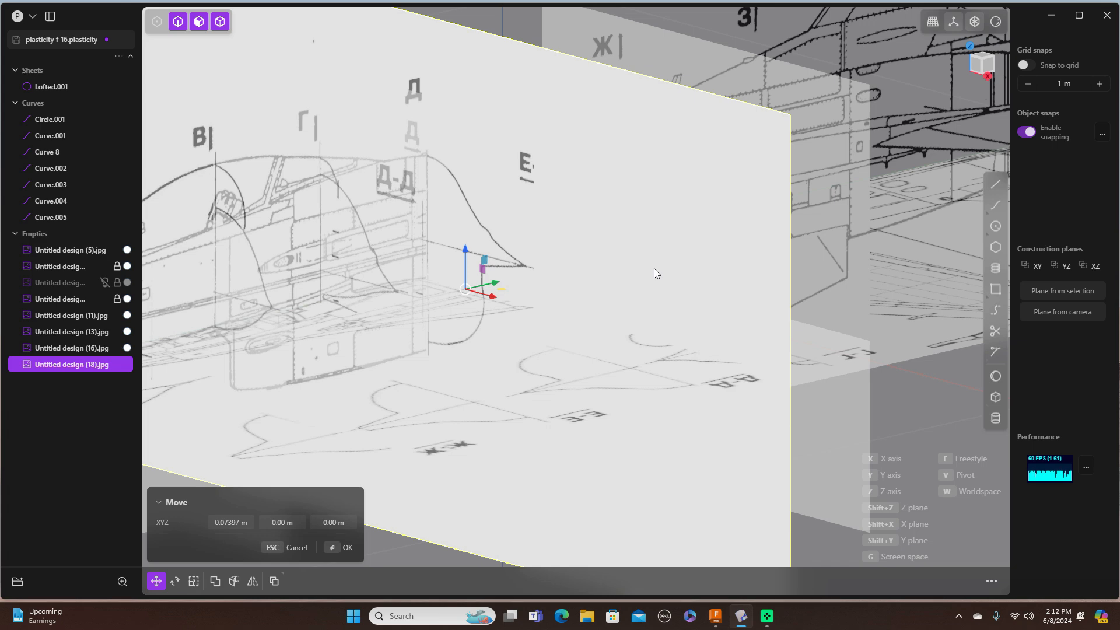
key("s")
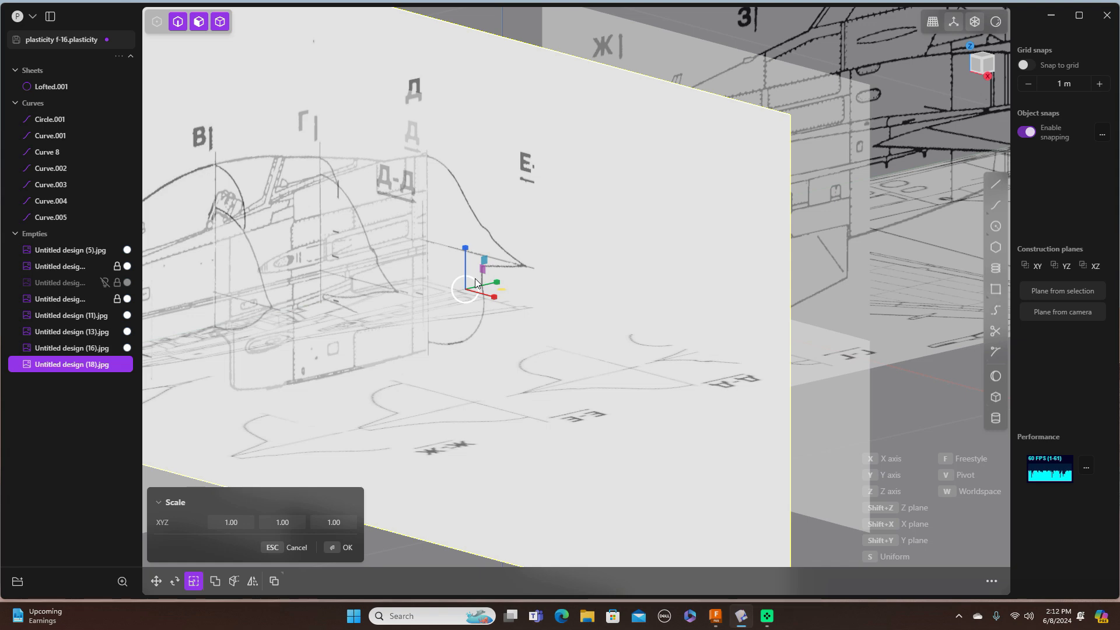
left_click_drag(476, 283, 477, 285)
Step: Move the Untitled design (18).jpg image about -0.008 m in Z and 0.003 m in X to align with the other cross-sections
key("g")
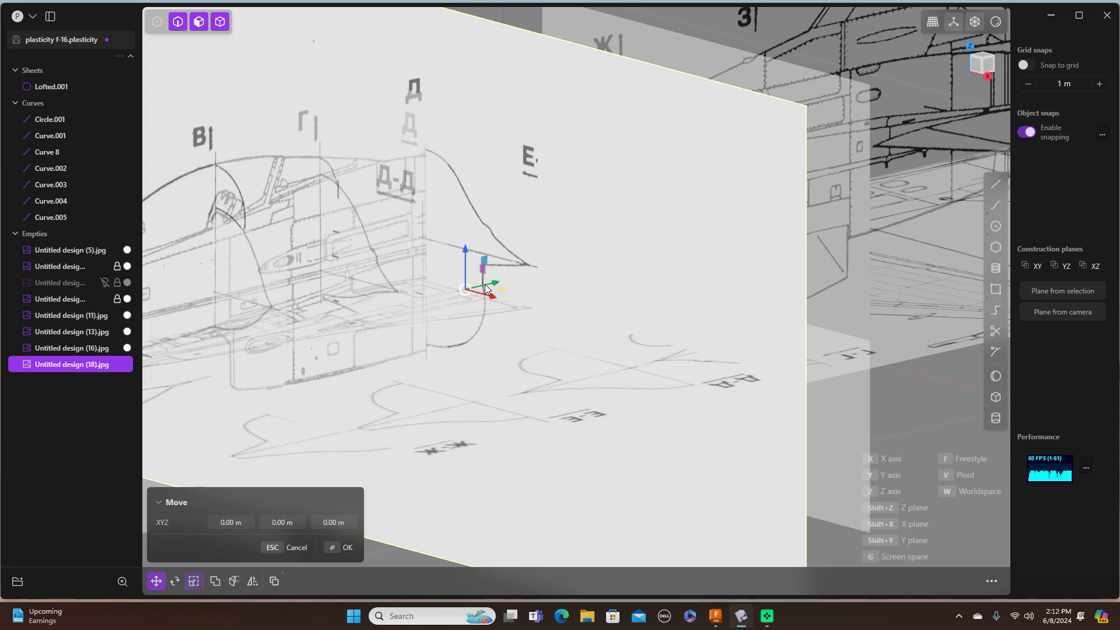
left_click_drag(466, 250, 466, 256)
key("KP_1")
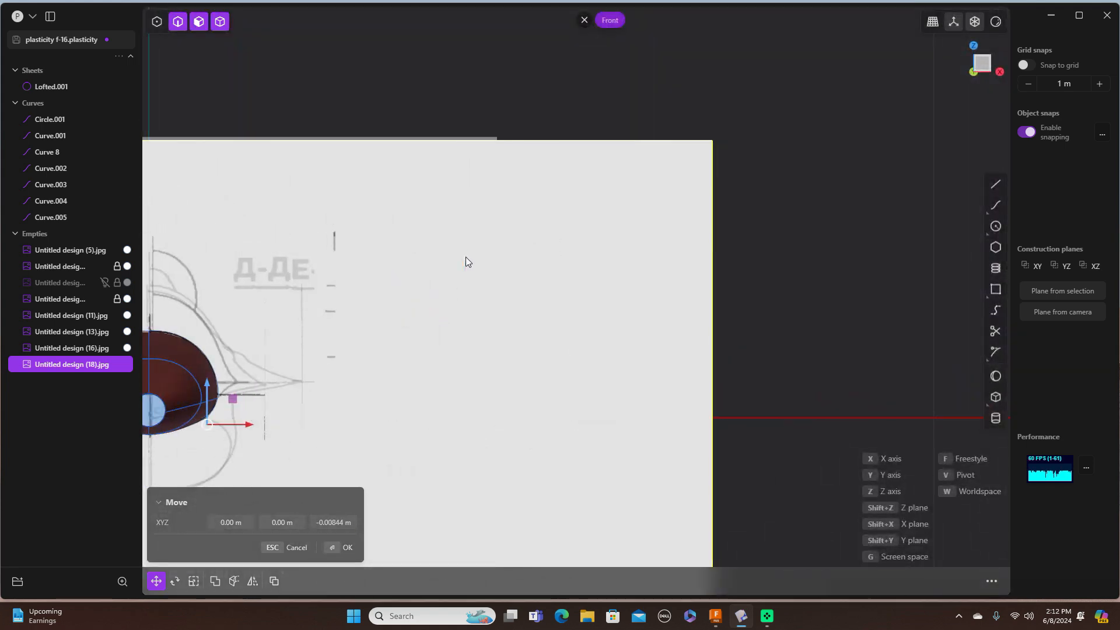
middle_click_drag(418, 299, 726, 229, "shift")
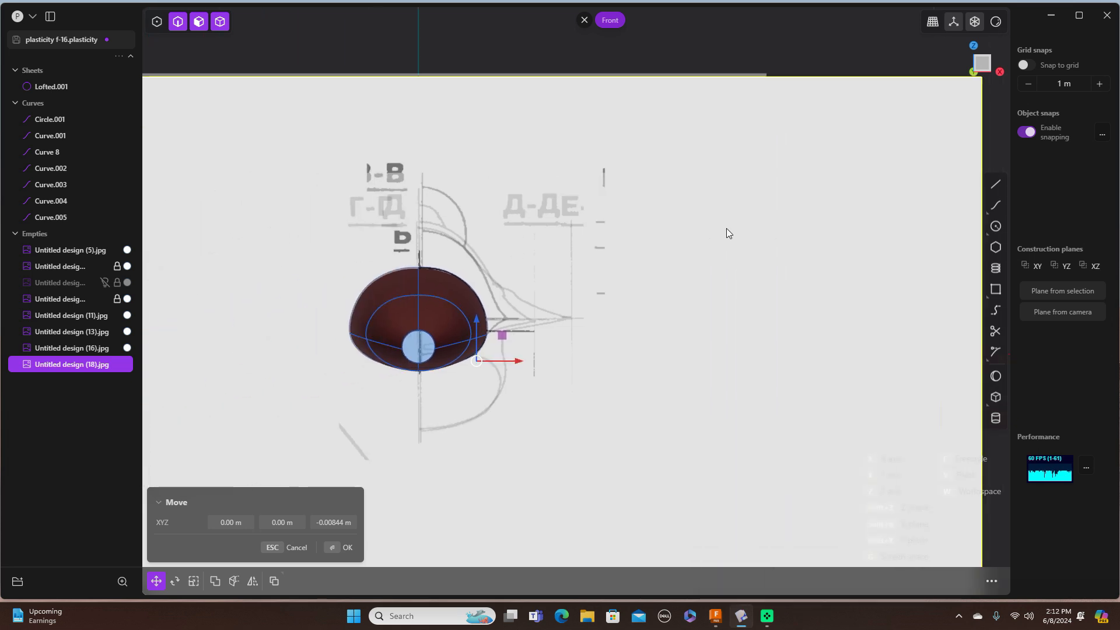
scroll(624, 302, "up", 3)
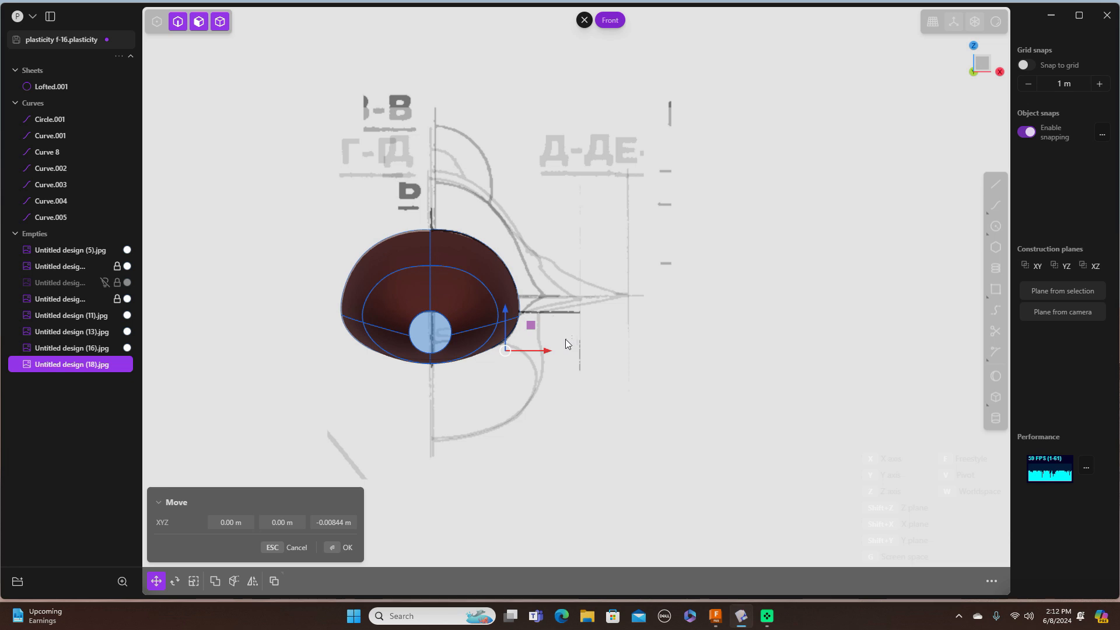
left_click_drag(548, 350, 550, 349)
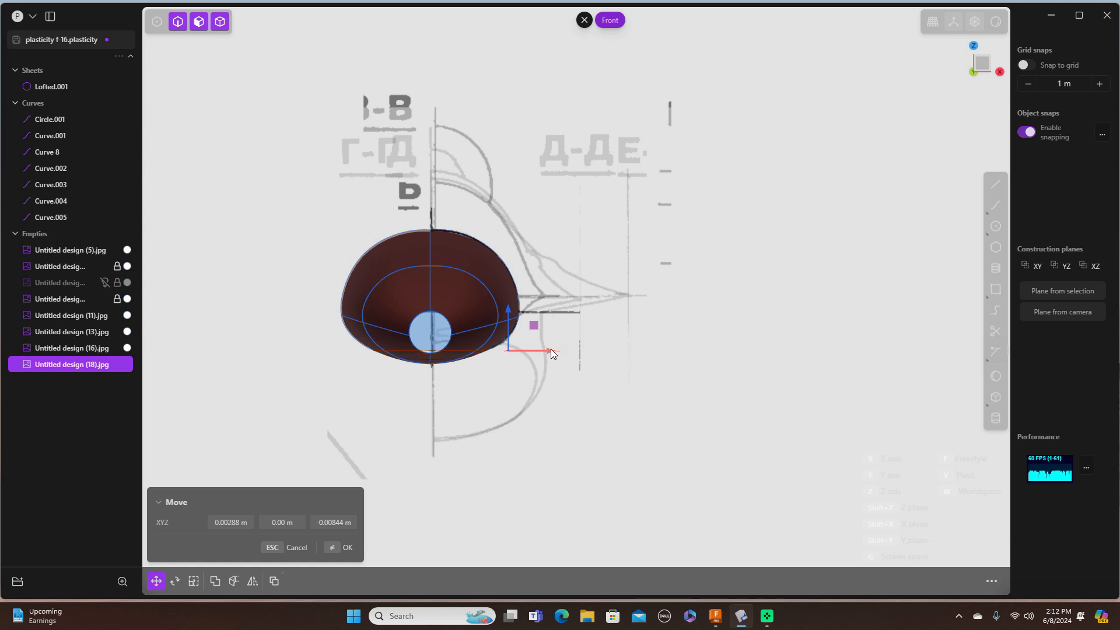
left_click(347, 547)
scroll(791, 494, "down", 3)
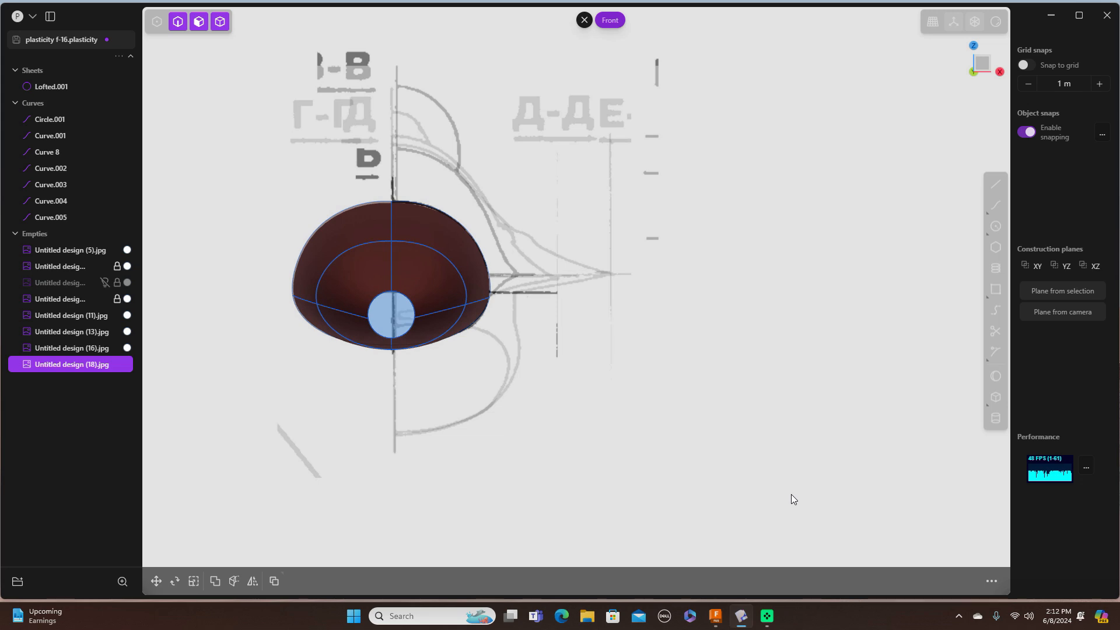
scroll(887, 369, "up", 1)
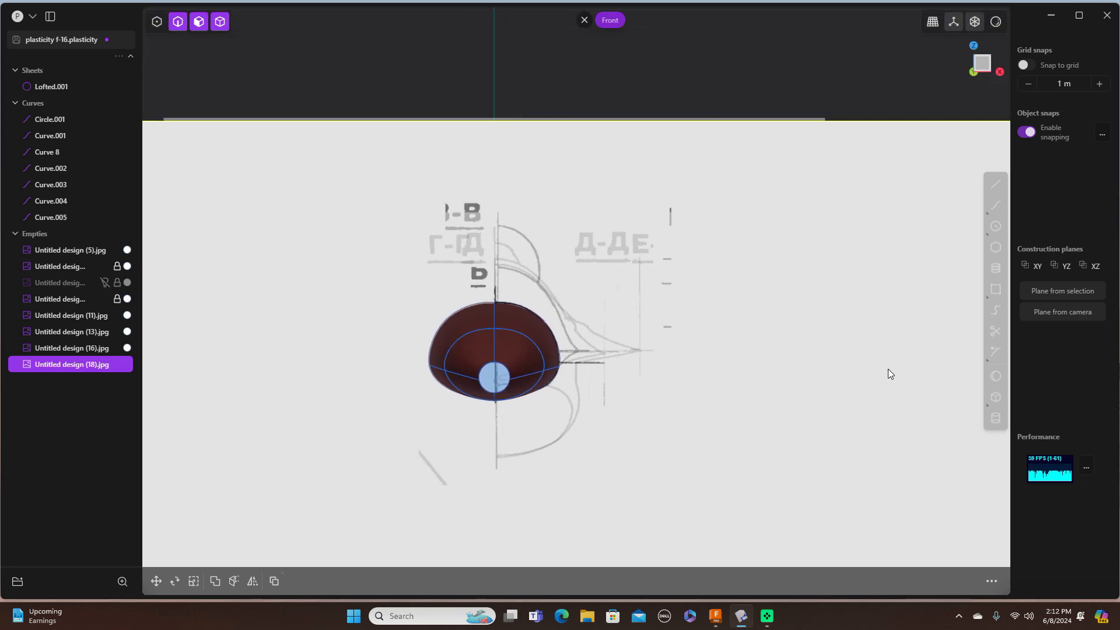
Step: Make the Untitled design (18).jpg image semi-transparent by enabling an opacity of 0.50
middle_click_drag(922, 335, 806, 352)
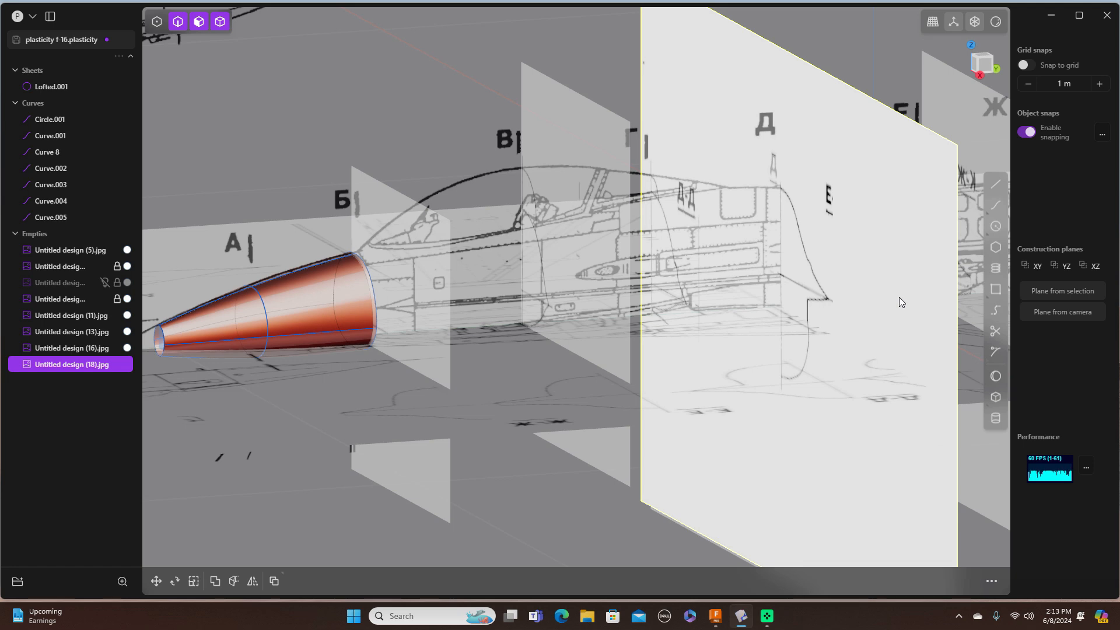
key("ctrl+m")
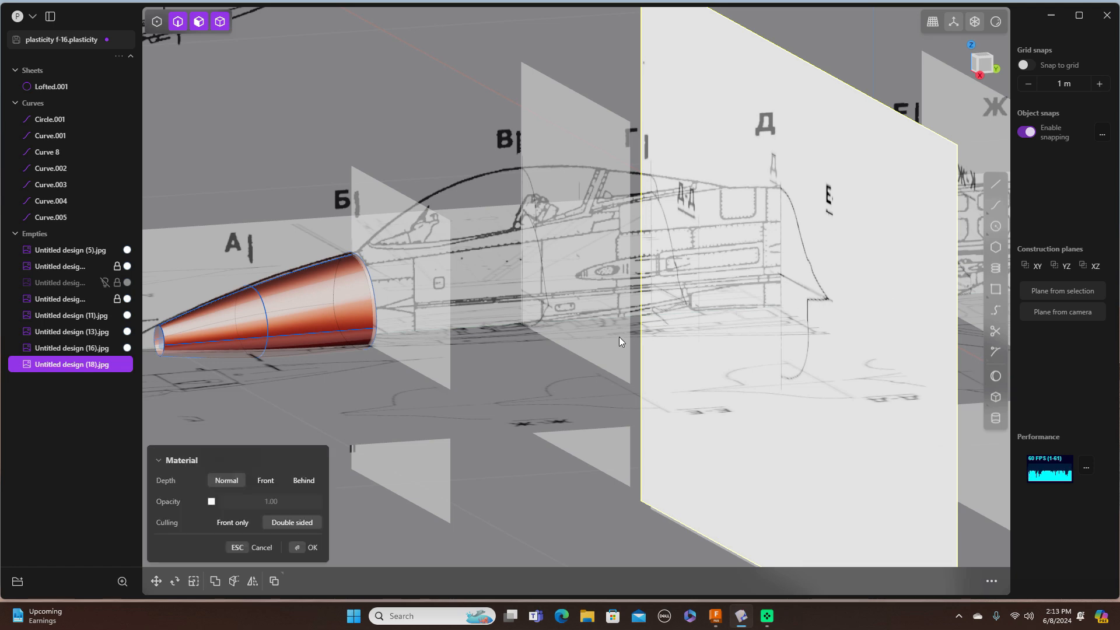
left_click(212, 501)
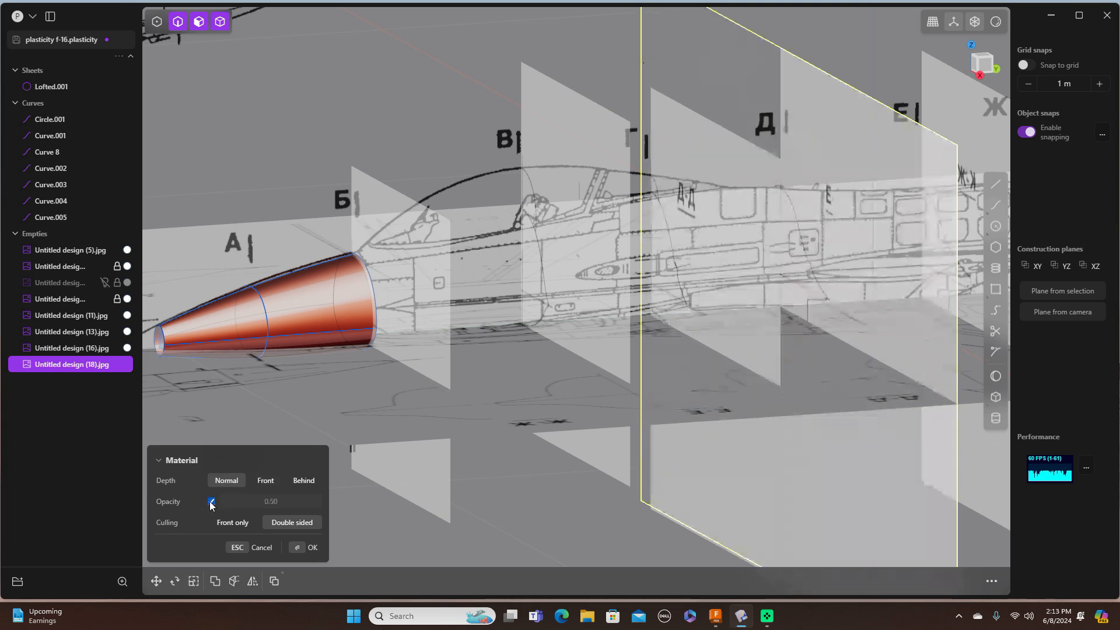
left_click(314, 547)
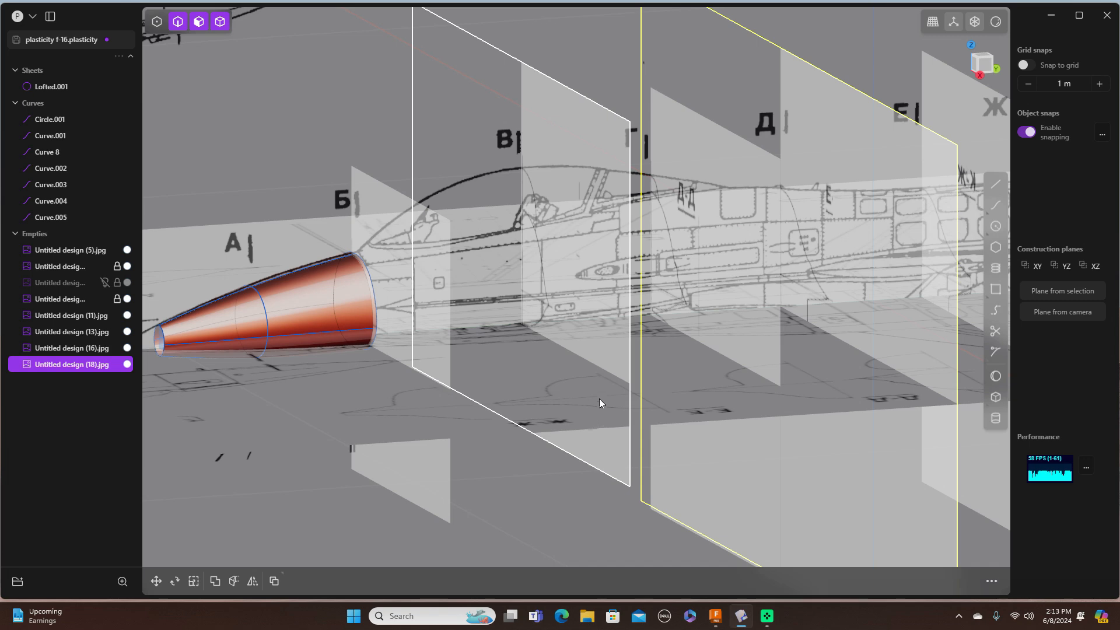
Step: In the front view, move the Untitled design (16).jpg image about -0.004 m in X onto the fuselage centreline
left_click(569, 131)
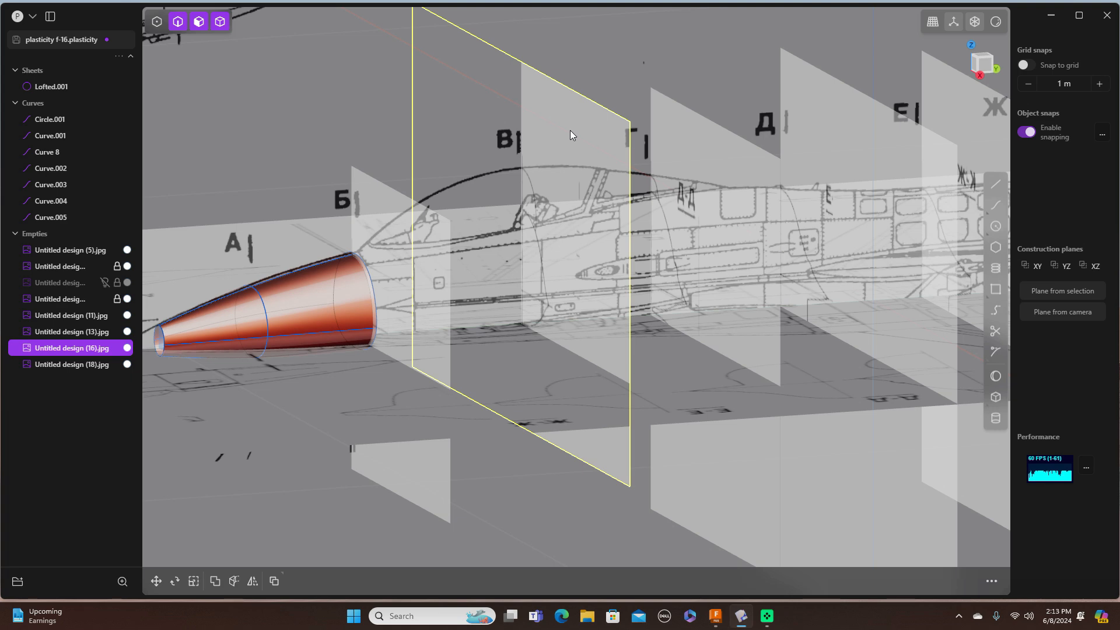
key("KP_1")
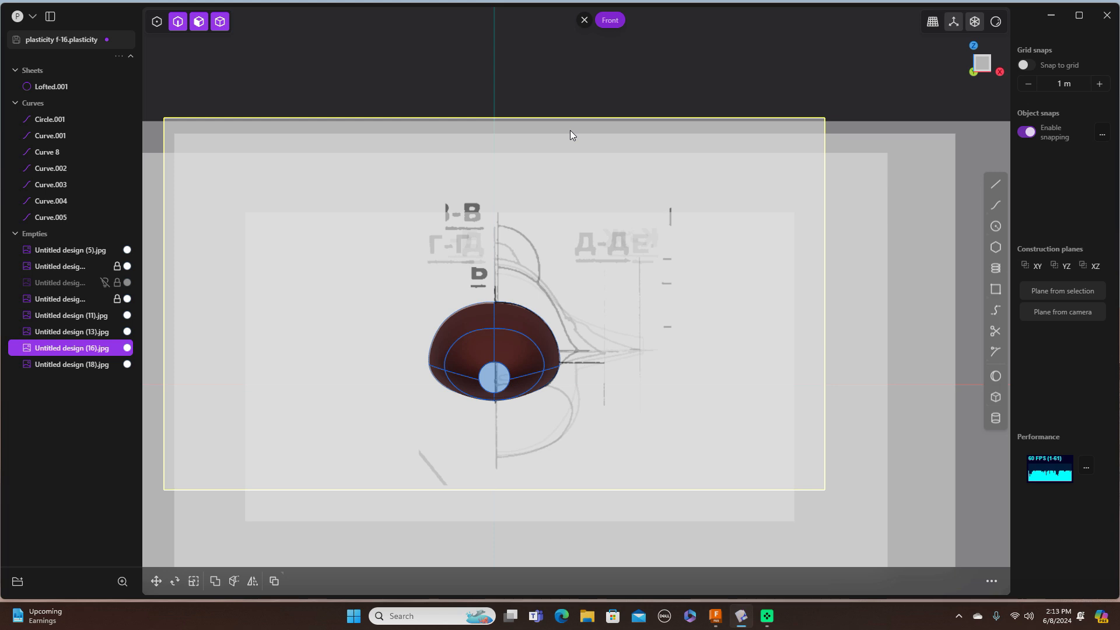
key("g")
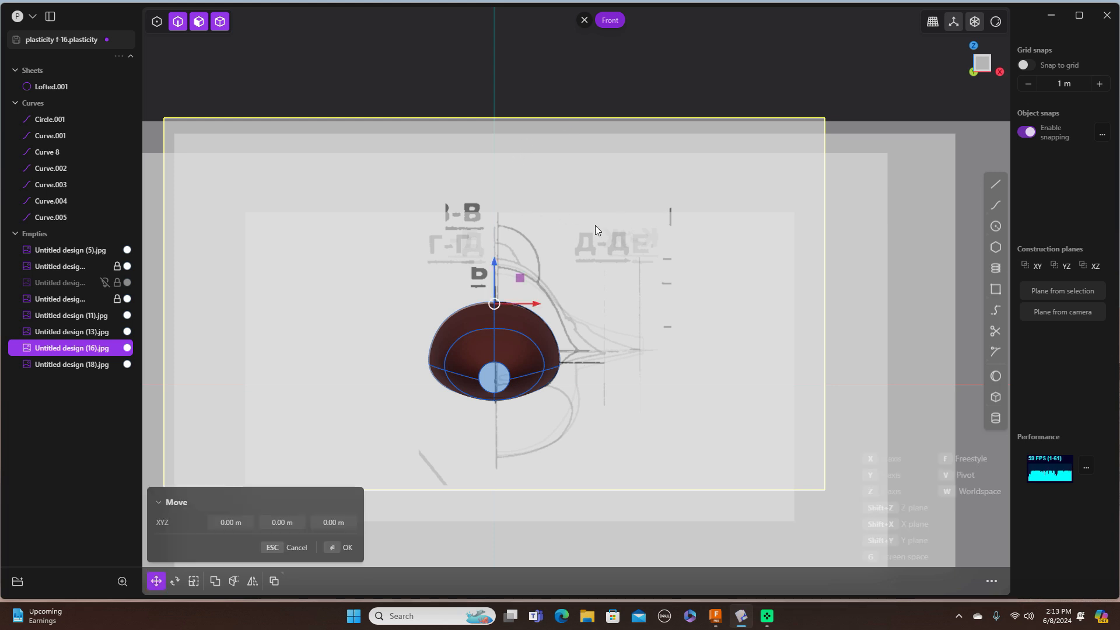
scroll(595, 226, "up", 5)
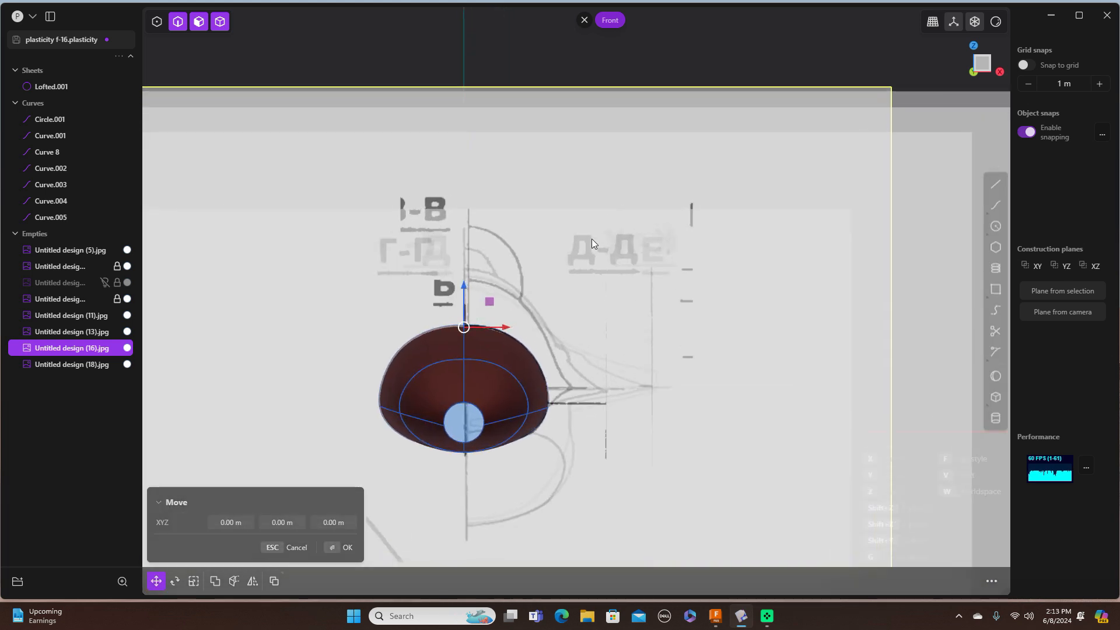
left_click_drag(505, 333, 502, 330)
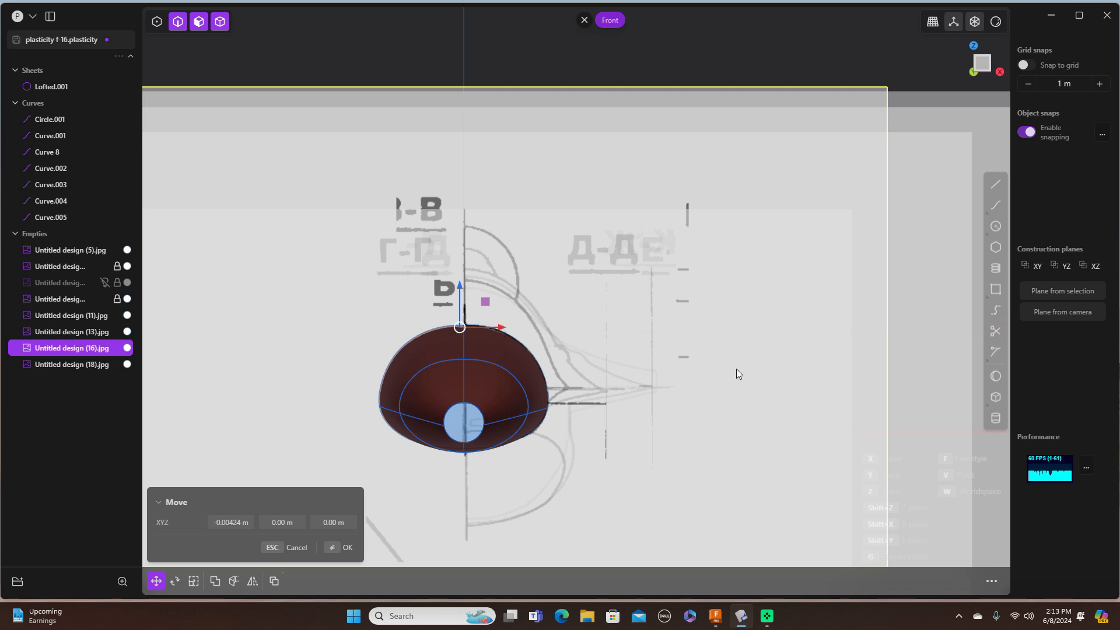
left_click(348, 547)
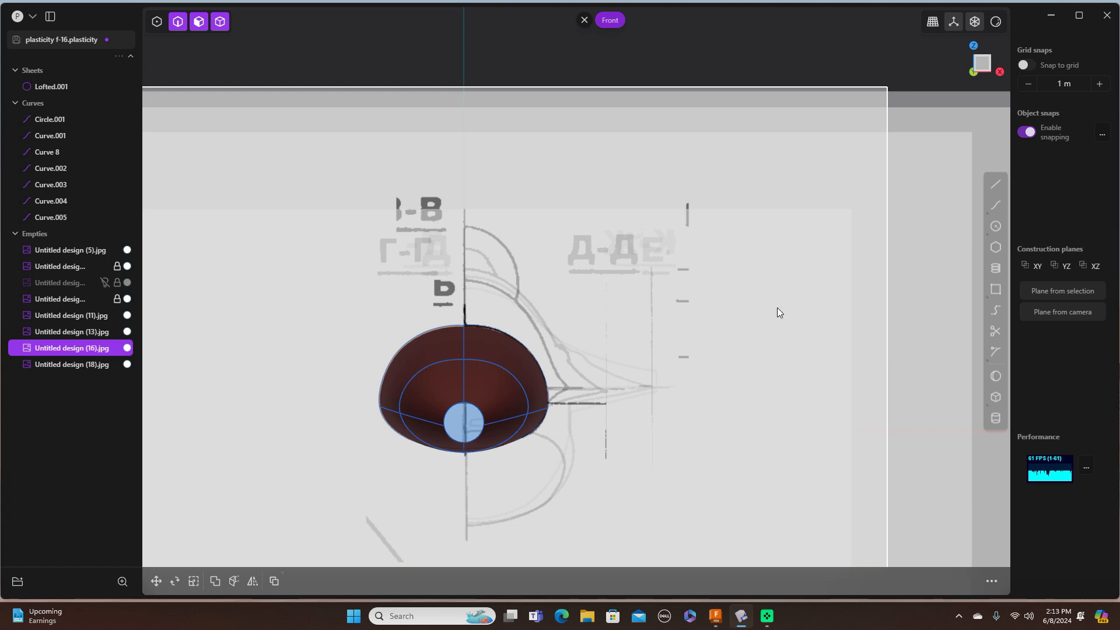
Step: Examine how the placed cross-section images line up with their station marks along the fuselage, from perspective and side views
mouse_move(762, 317)
middle_mouse_down()
mouse_move(709, 330)
mouse_move(746, 329)
middle_mouse_up()
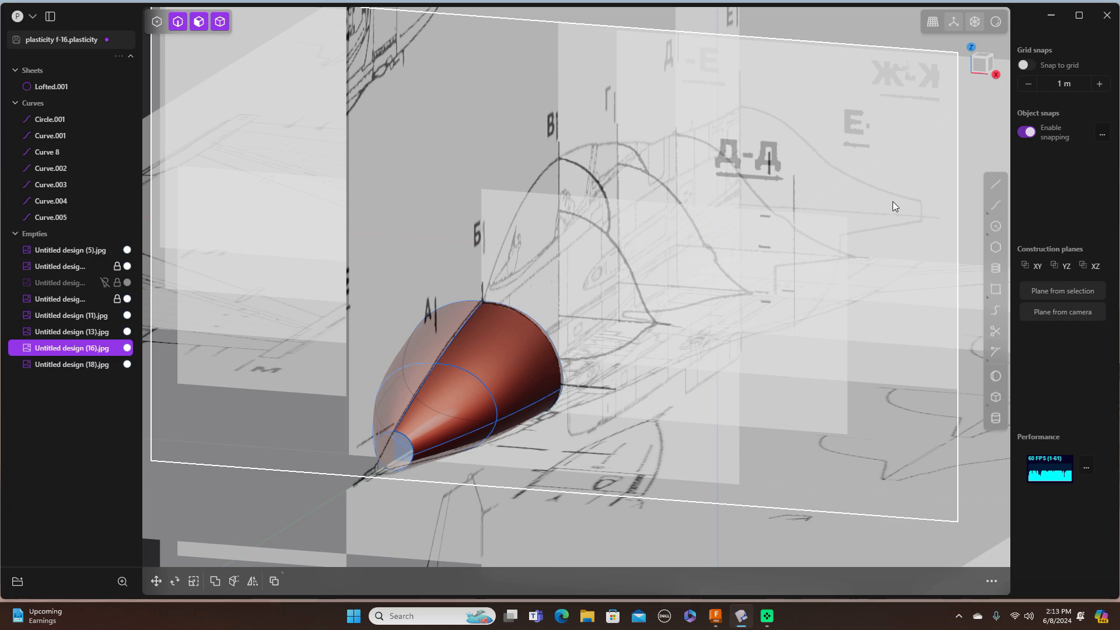
scroll(892, 202, "up", 6)
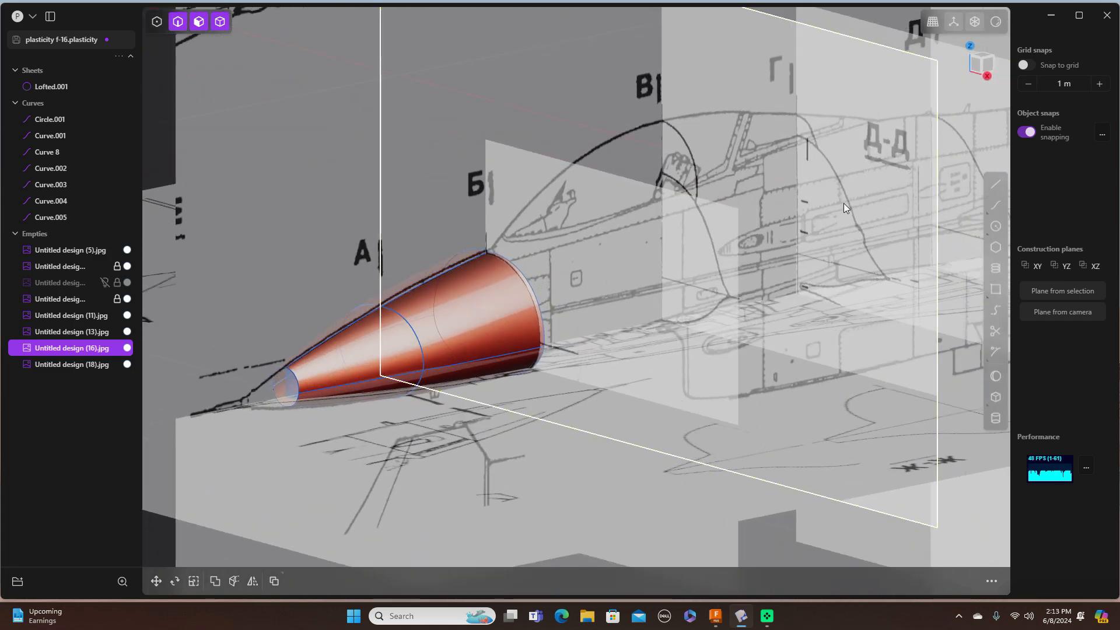
scroll(843, 203, "up", 3)
scroll(843, 203, "down", 5)
mouse_move(869, 187)
middle_mouse_down("shift")
mouse_move(715, 246)
mouse_move(513, 271)
middle_mouse_up("shift")
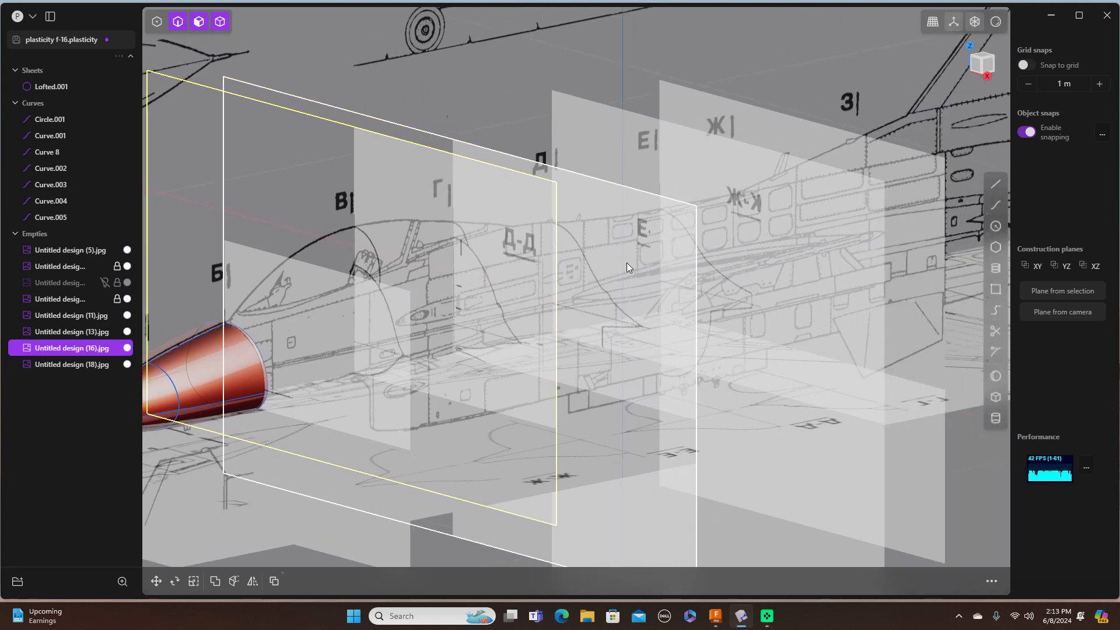
scroll(637, 267, "down", 5)
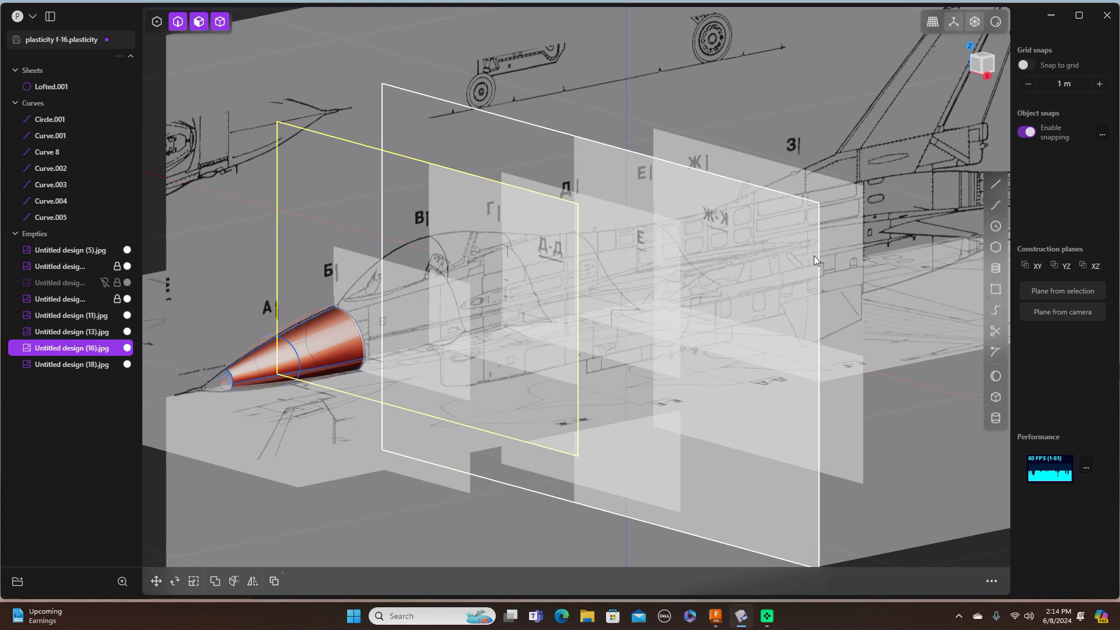
key("KP_3")
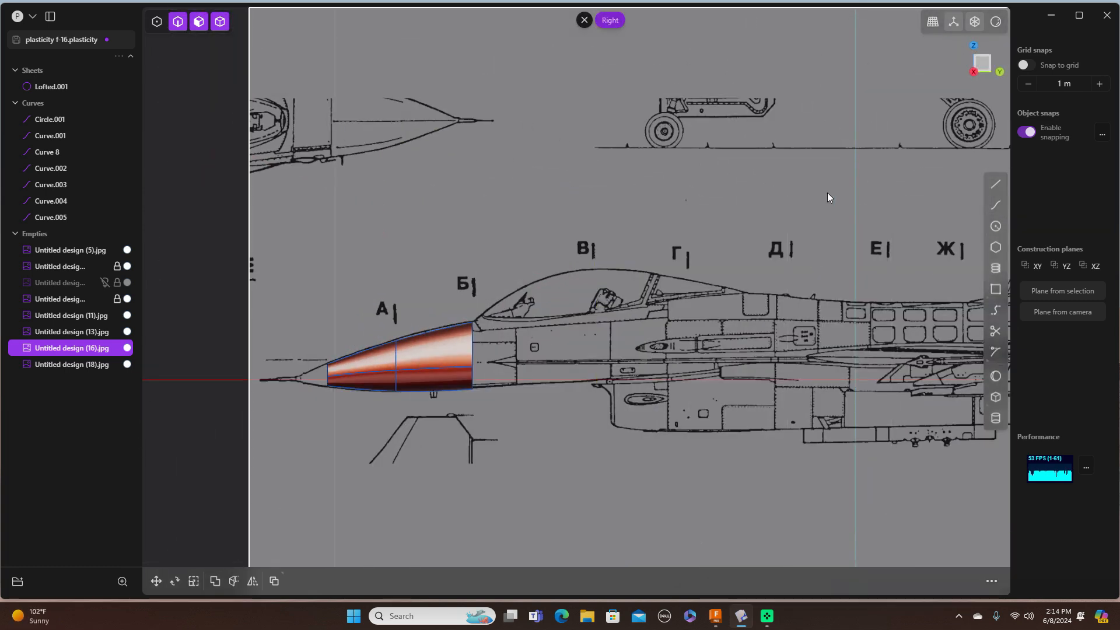
middle_click_drag(827, 192, 634, 196, "shift")
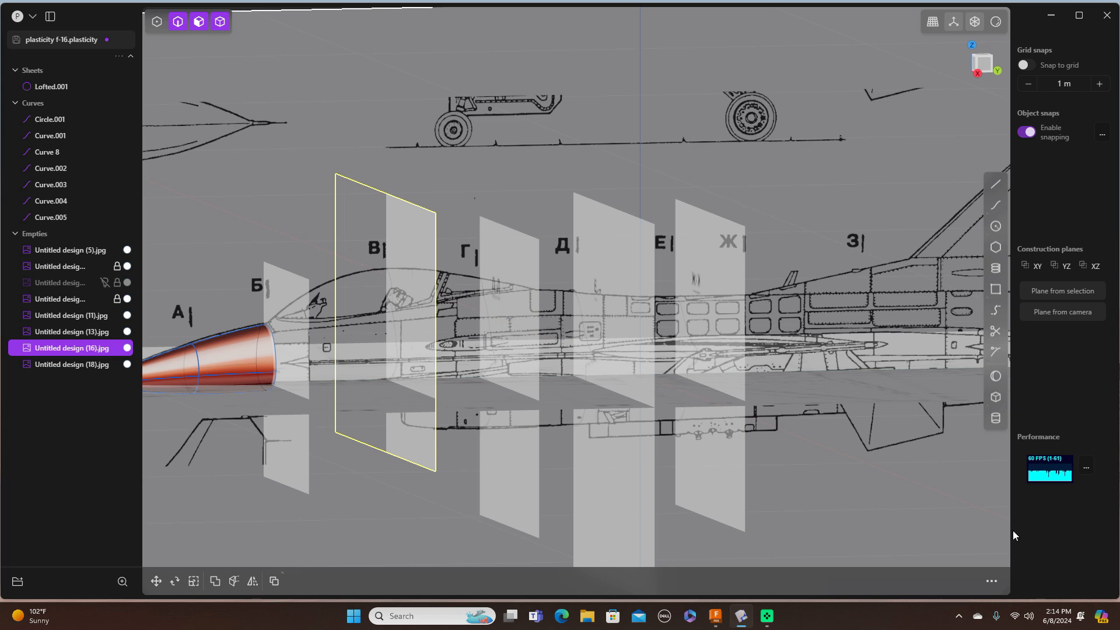
middle_click_drag(565, 170, 696, 192)
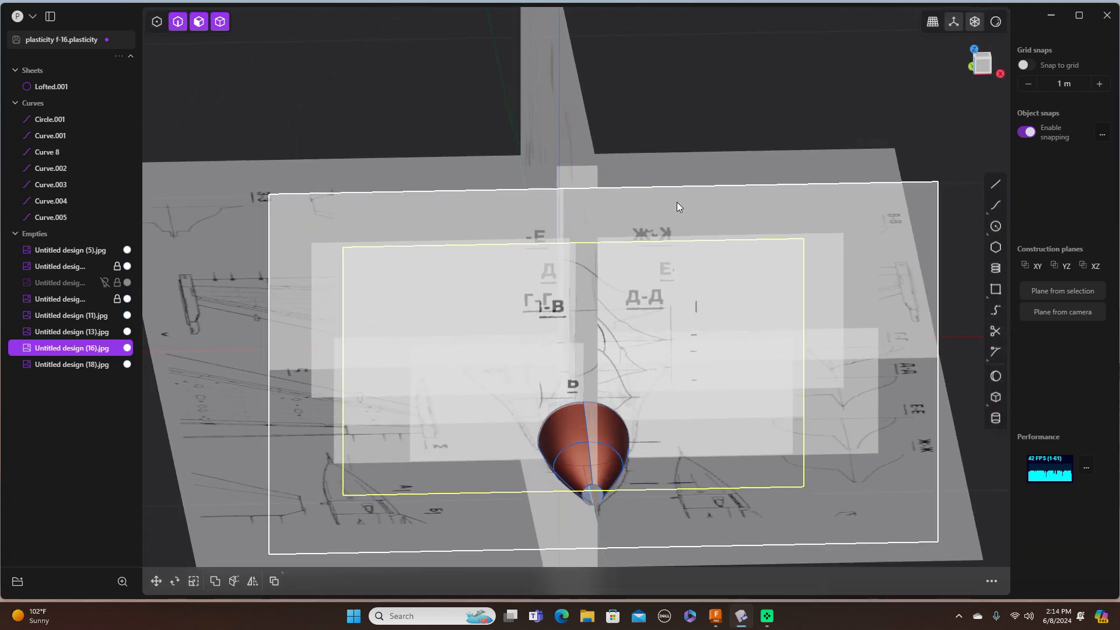
Step: Import the Untitled design (17) JPG from the USB drive as a reference image in the front view
key("KP_1")
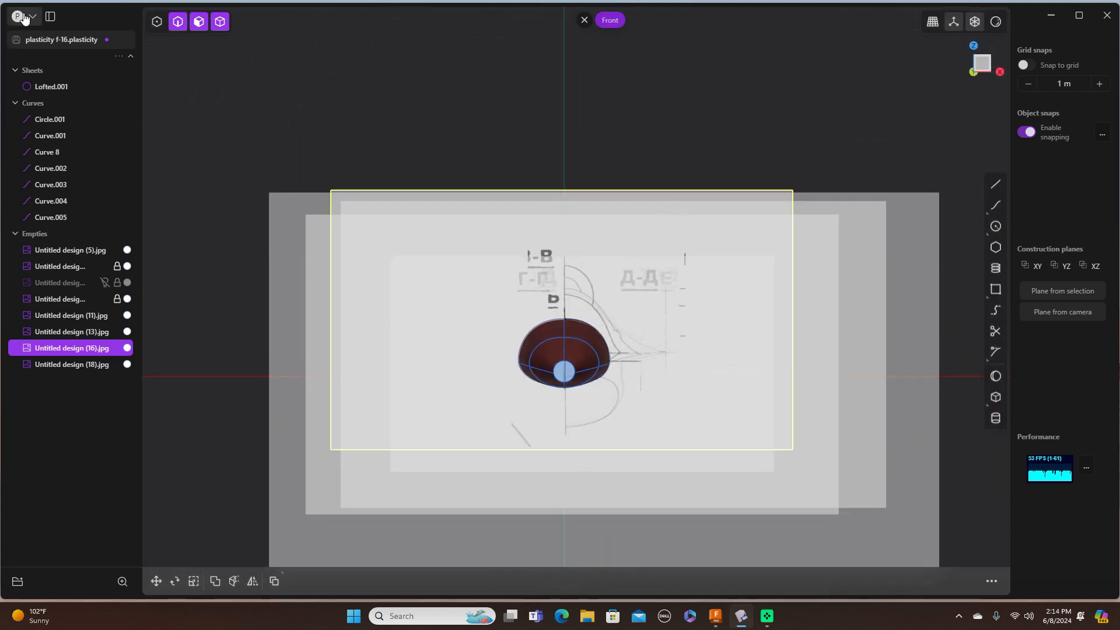
left_click(23, 17)
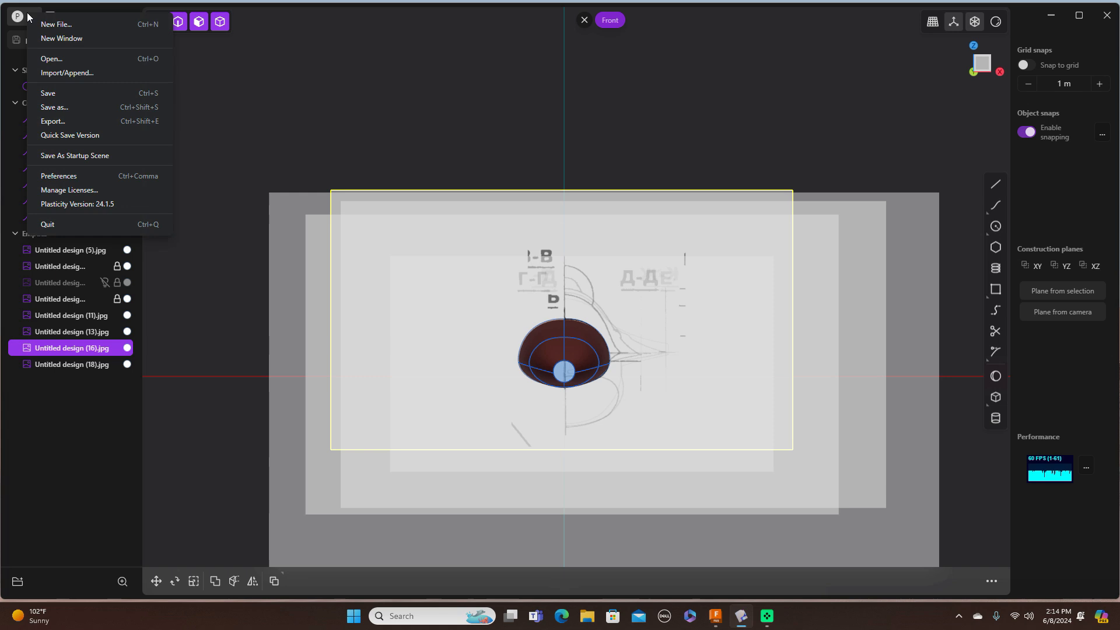
left_click(84, 71)
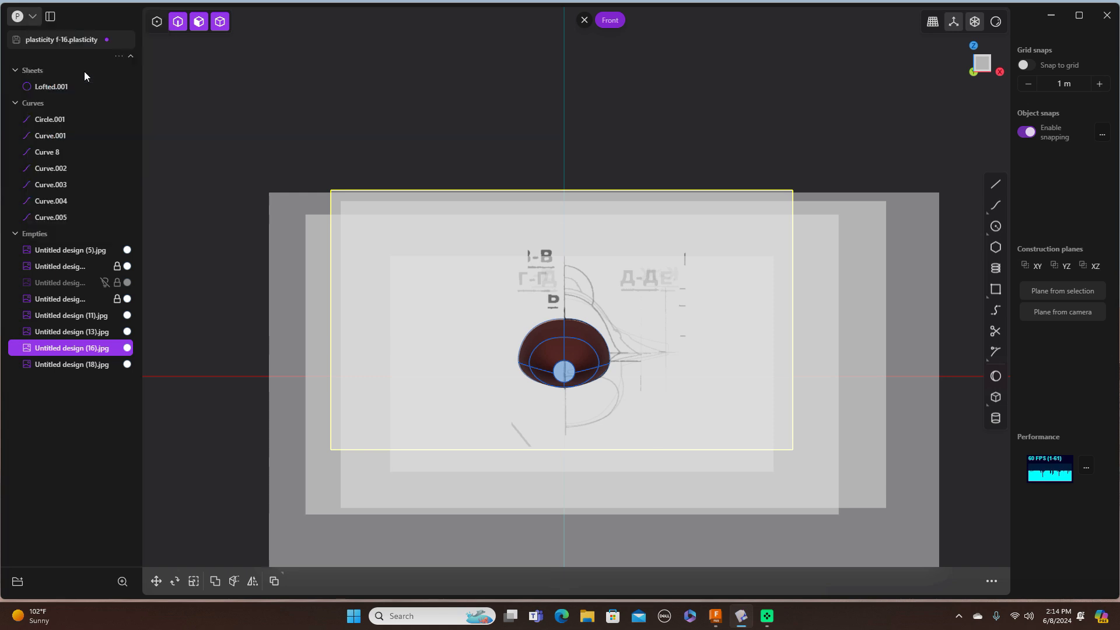
scroll(320, 174, "down", 10)
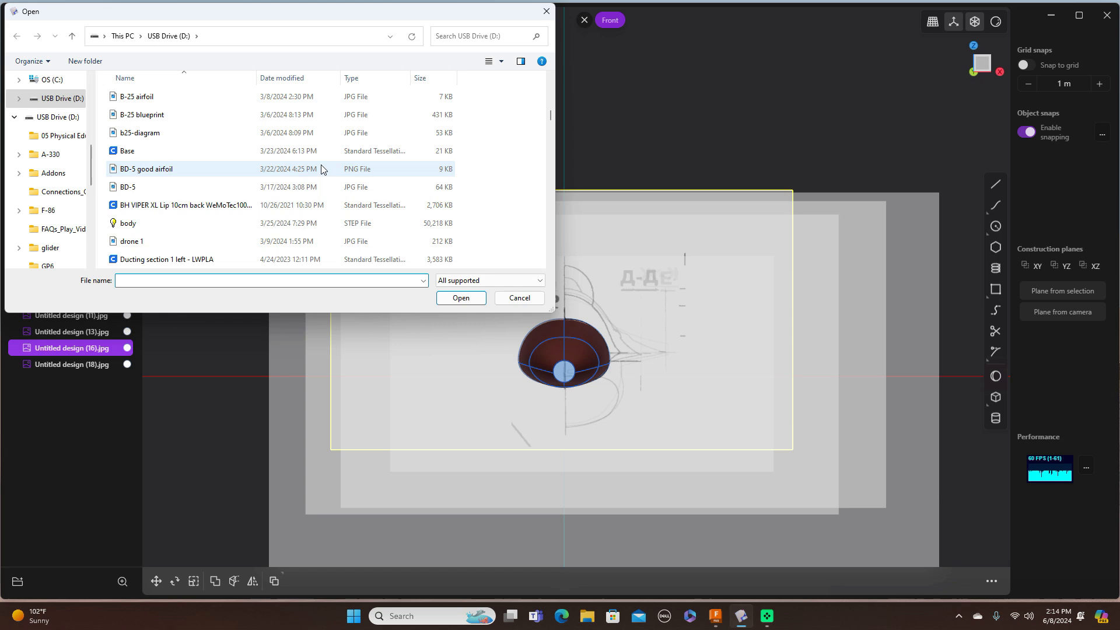
scroll(321, 156, "down", 15)
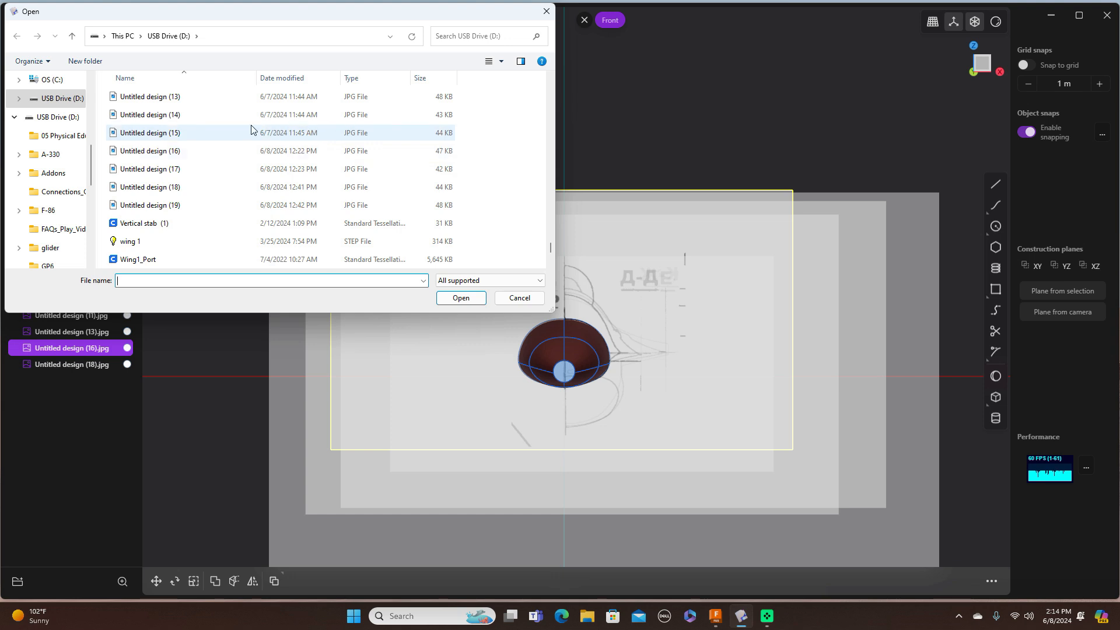
left_click(151, 169)
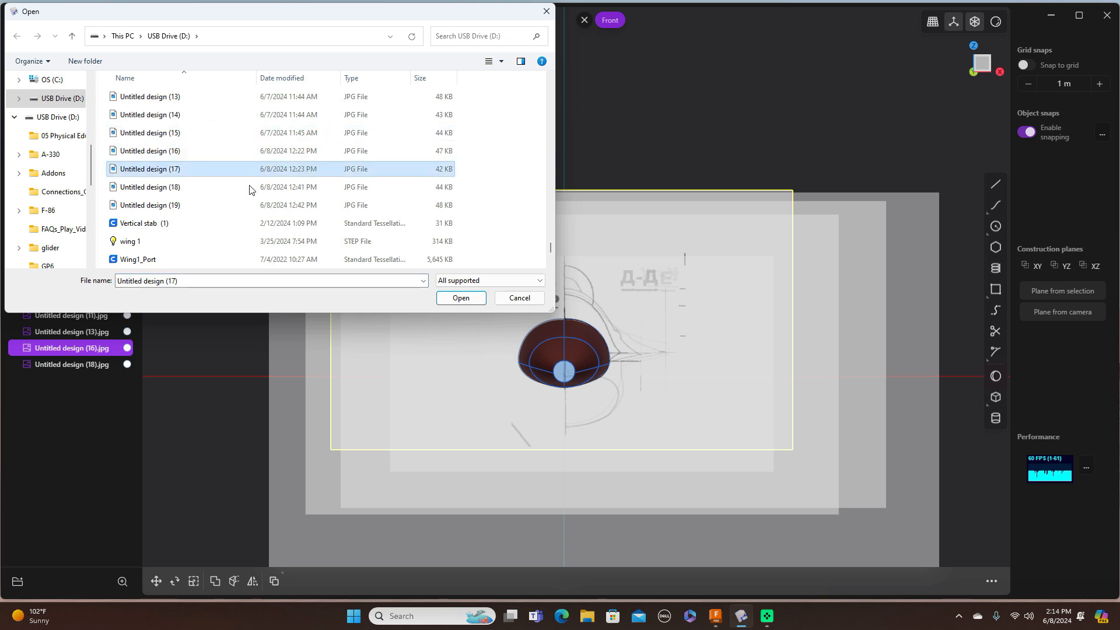
left_click(459, 298)
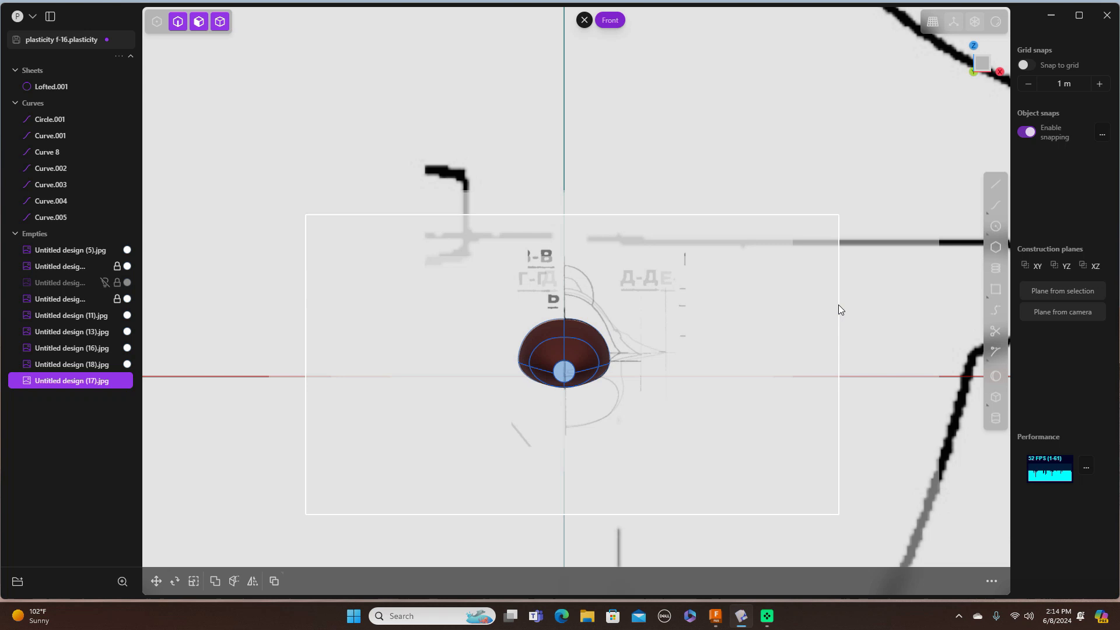
Step: Scale the Untitled design (17).jpg image to about 0.143 in X and Z, close to the size of the other cross-sections
scroll(838, 311, "up", 1)
scroll(838, 306, "down", 6)
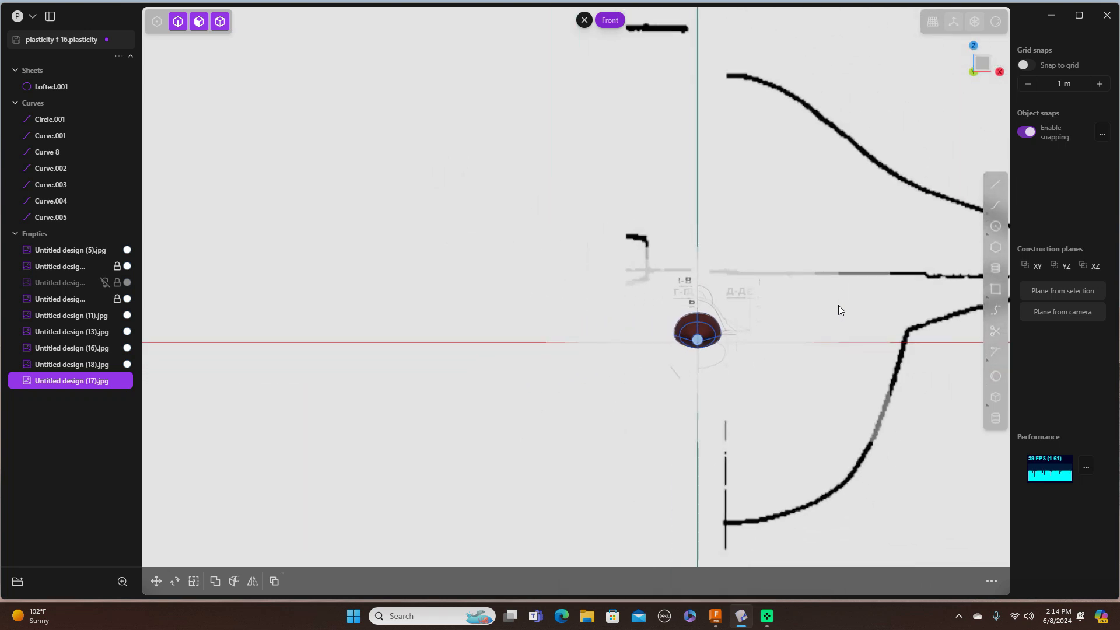
middle_click_drag(883, 246, 699, 250, "shift")
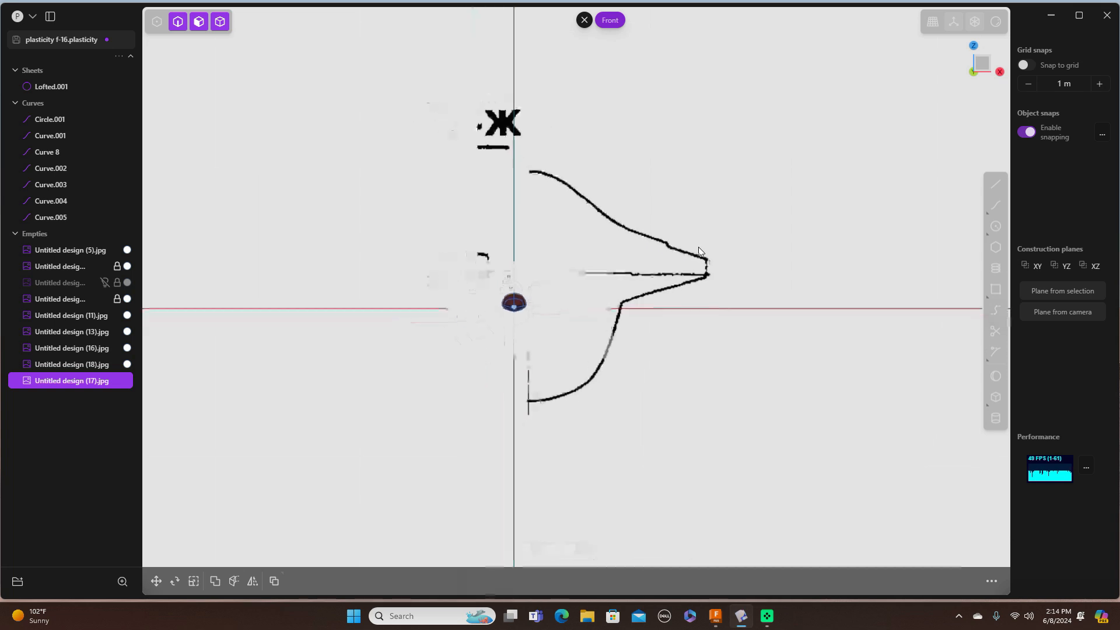
scroll(700, 251, "down", 4)
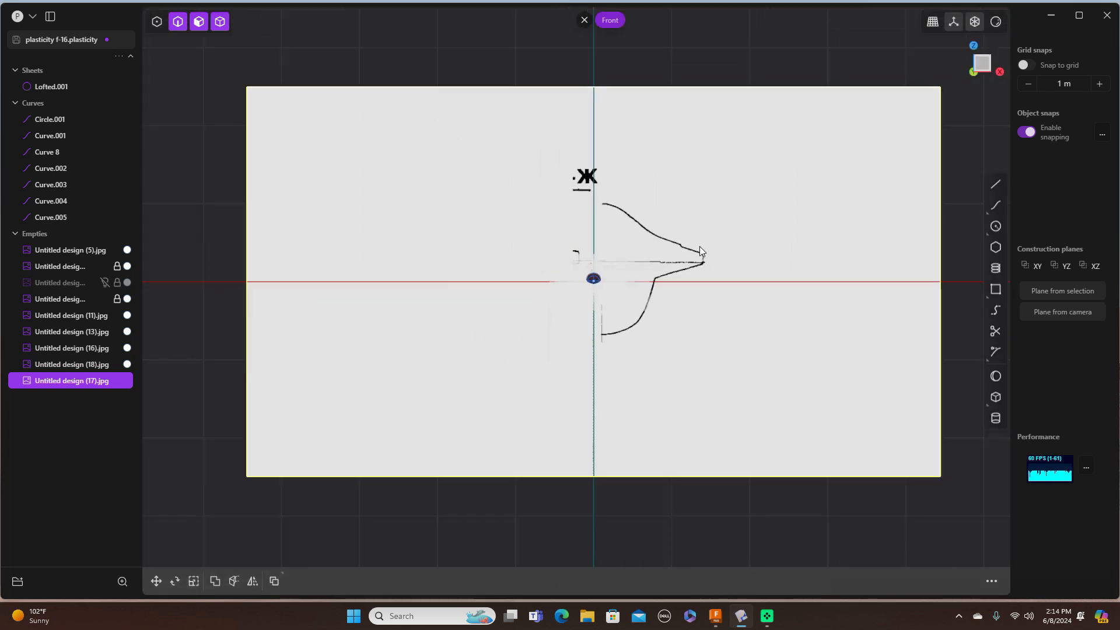
key("s")
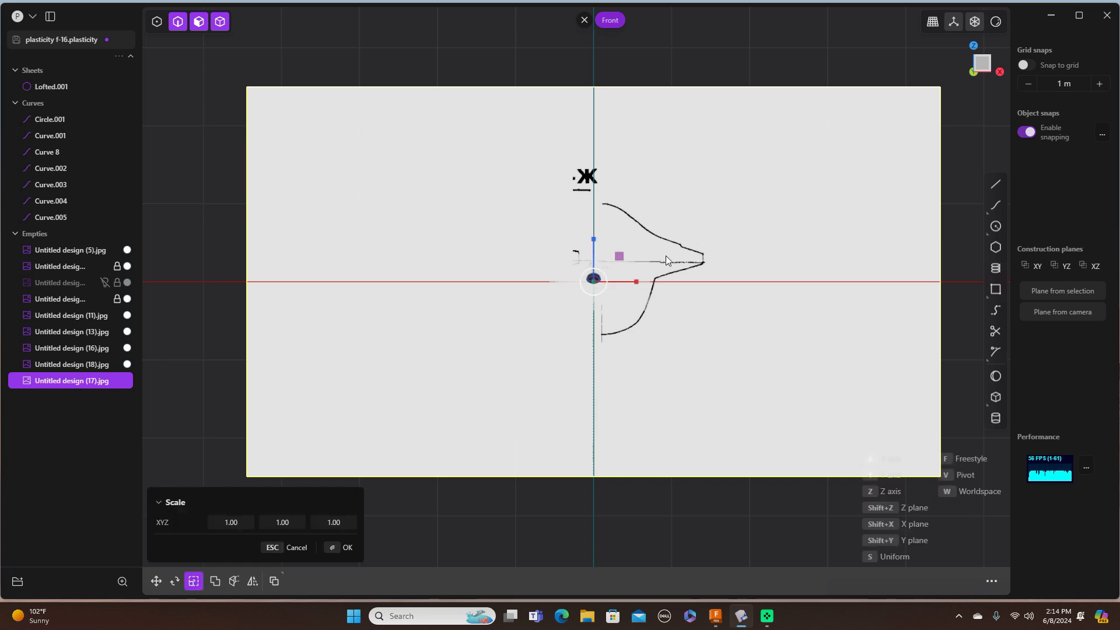
scroll(653, 256, "down", 1)
scroll(639, 258, "up", 3)
scroll(640, 255, "up", 2)
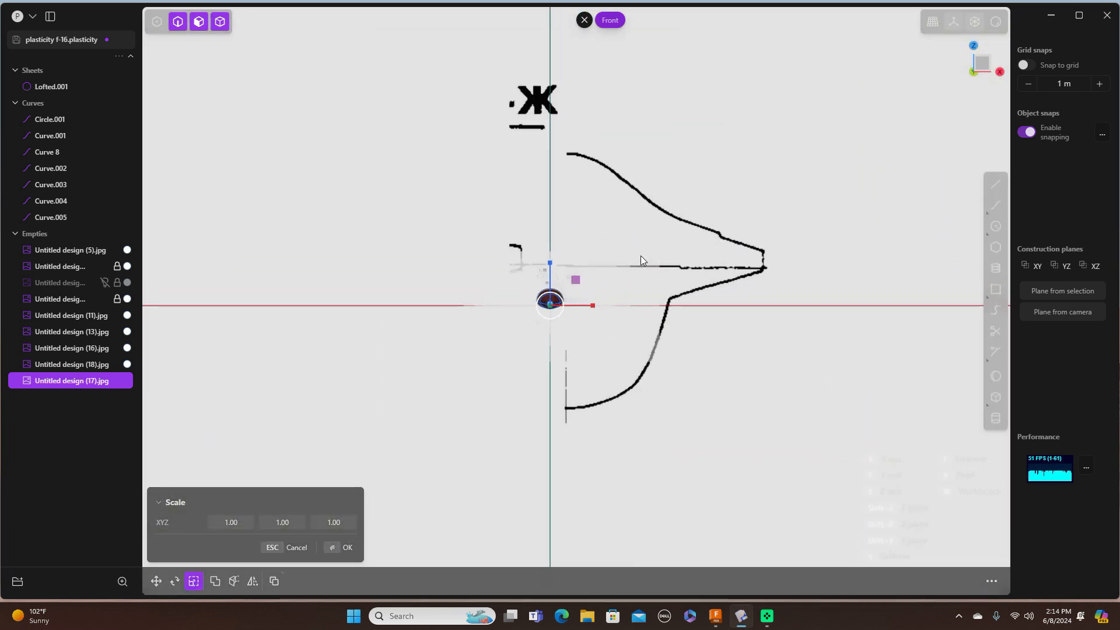
left_click_drag(572, 282, 551, 309)
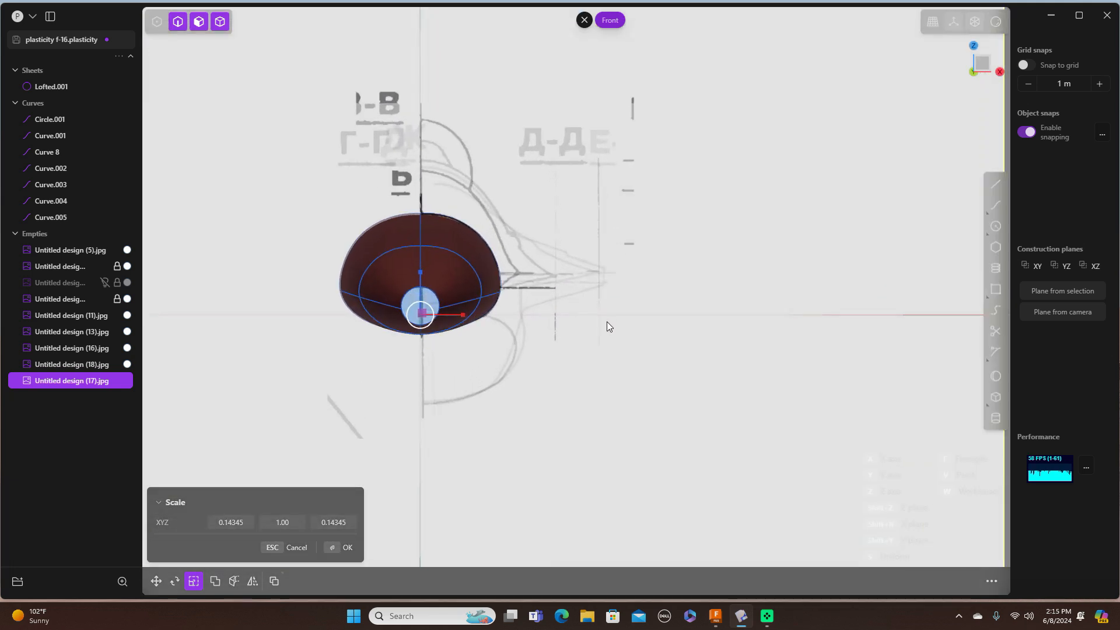
Step: In the side view, move the Untitled design (17).jpg image about 0.212 m in Y to the Ж station mark
middle_click_drag(610, 323, 803, 305, "shift")
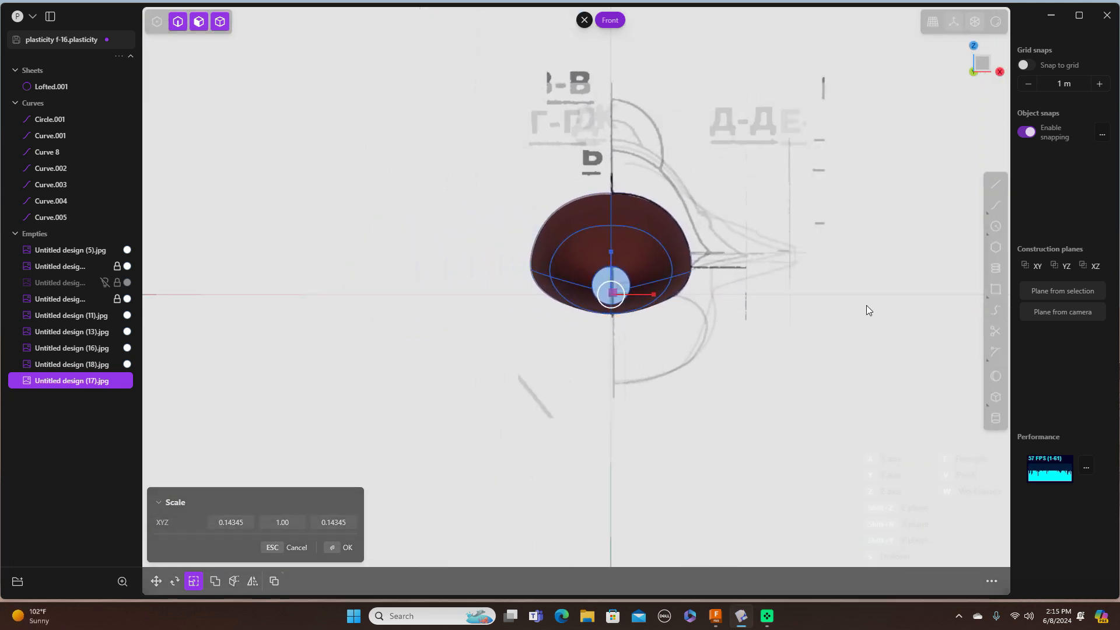
middle_click_drag(876, 289, 834, 304)
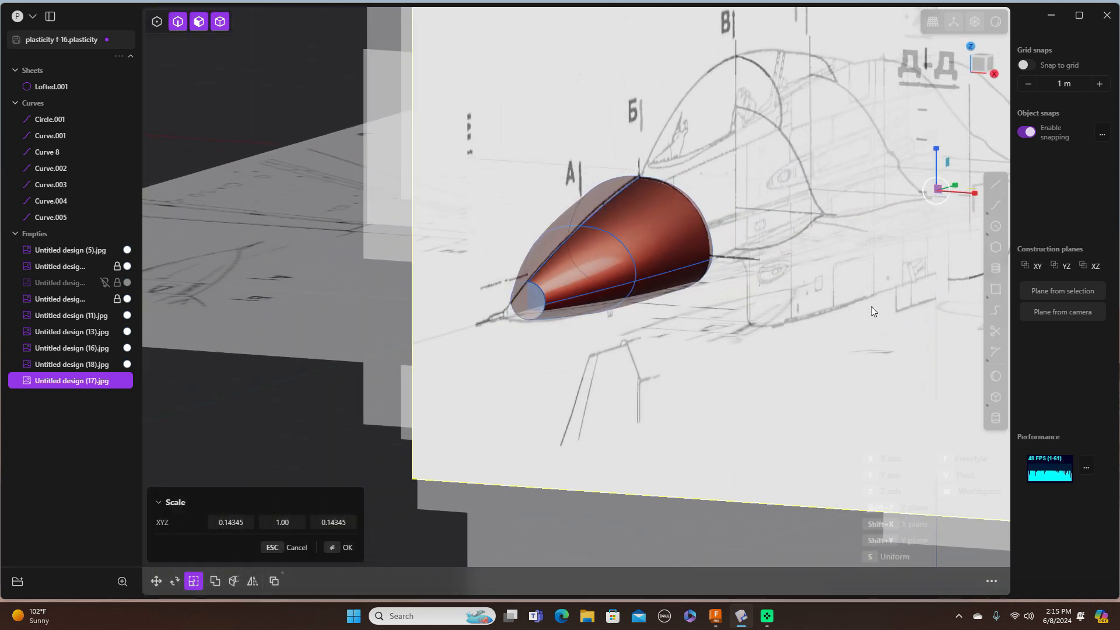
middle_click_drag(880, 307, 657, 317, "shift")
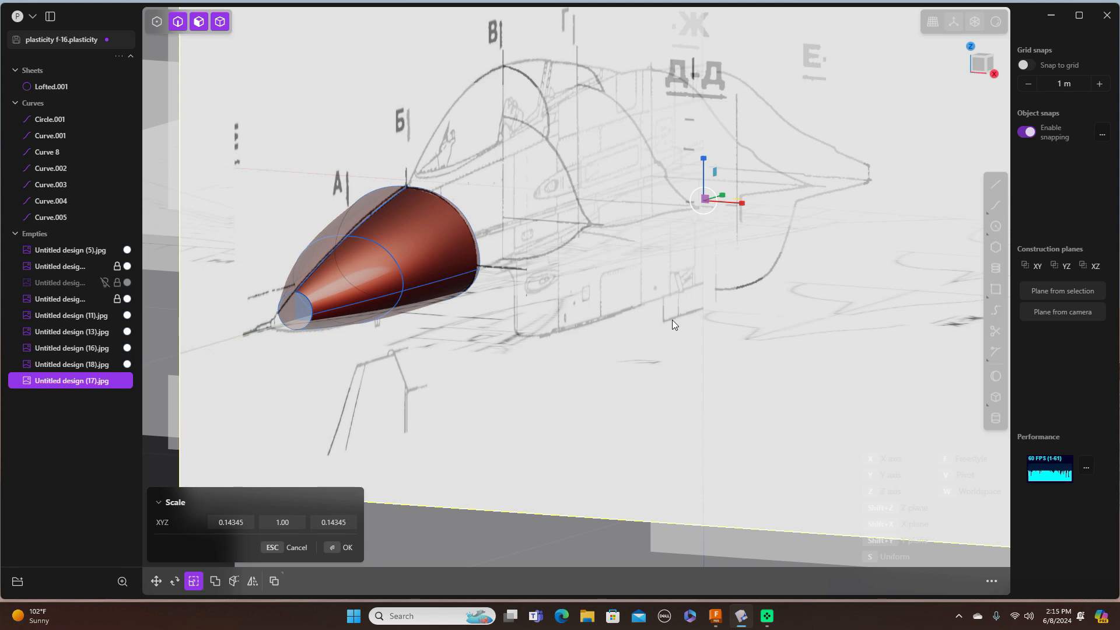
key("KP_3")
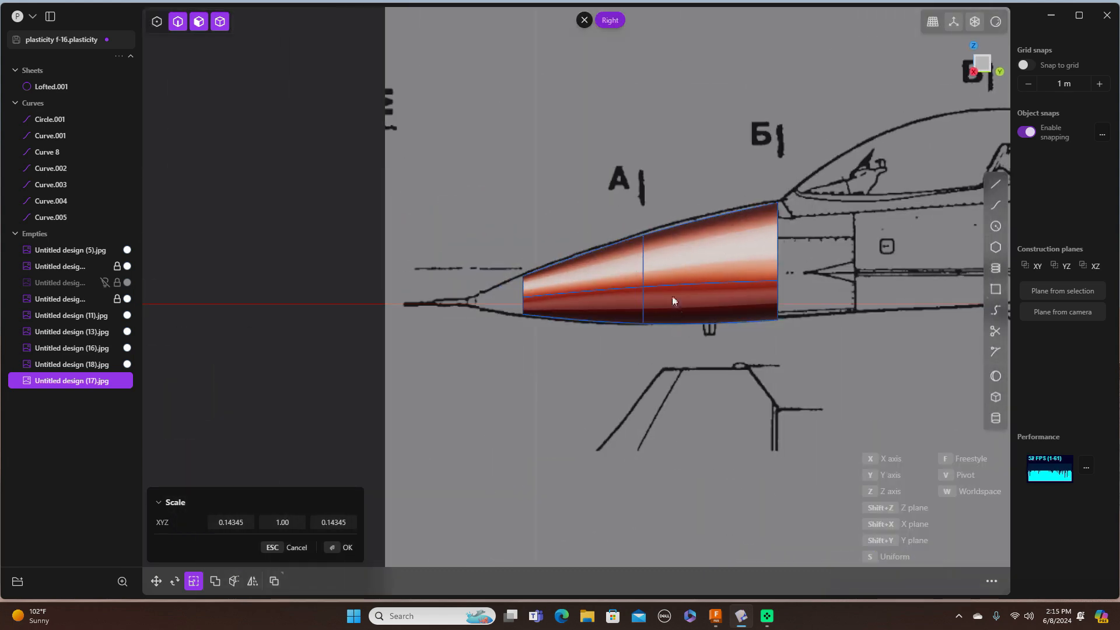
middle_click_drag(852, 371, 254, 340, "shift")
scroll(661, 376, "up", 3)
scroll(662, 376, "down", 4)
scroll(661, 375, "down", 2)
middle_click_drag(710, 378, 377, 364, "shift")
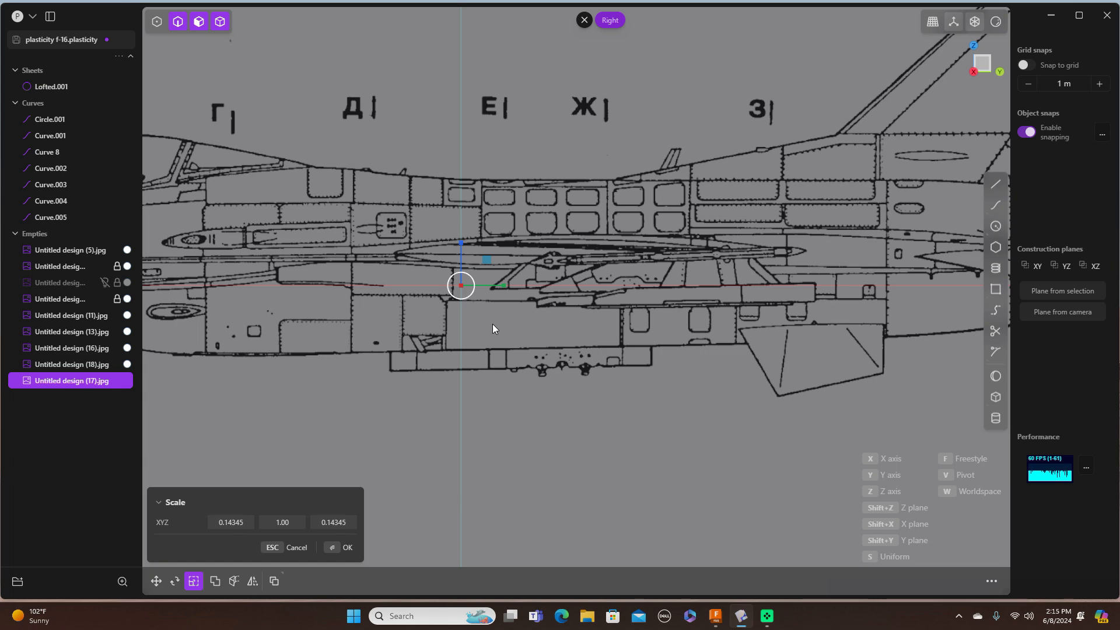
key("g")
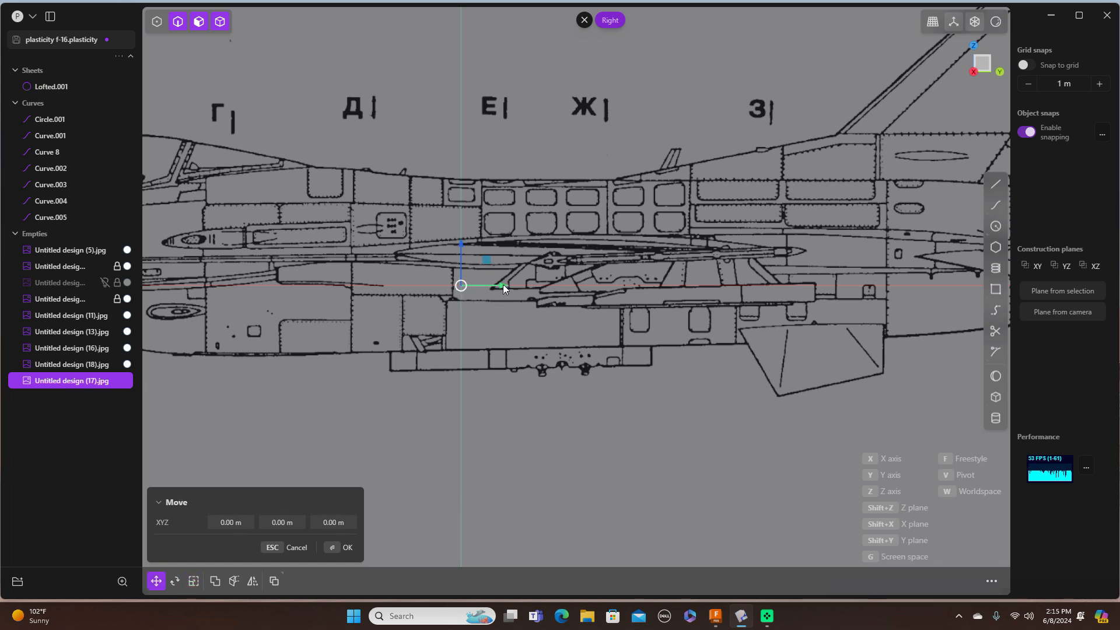
left_click_drag(502, 285, 652, 290)
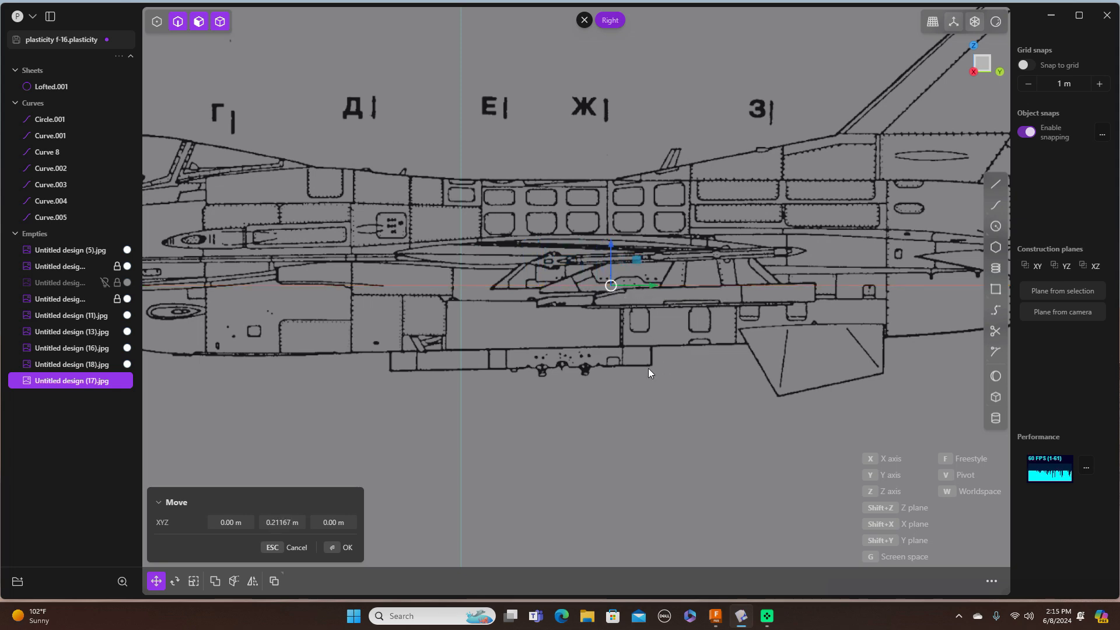
Step: Scale the Untitled design (17).jpg image to about 0.988 in Y and Z to fit the fuselage height at its station
mouse_move(646, 384)
middle_mouse_down()
mouse_move(677, 398)
mouse_move(660, 398)
mouse_move(643, 388)
mouse_move(737, 386)
mouse_move(794, 408)
mouse_move(873, 376)
middle_mouse_up()
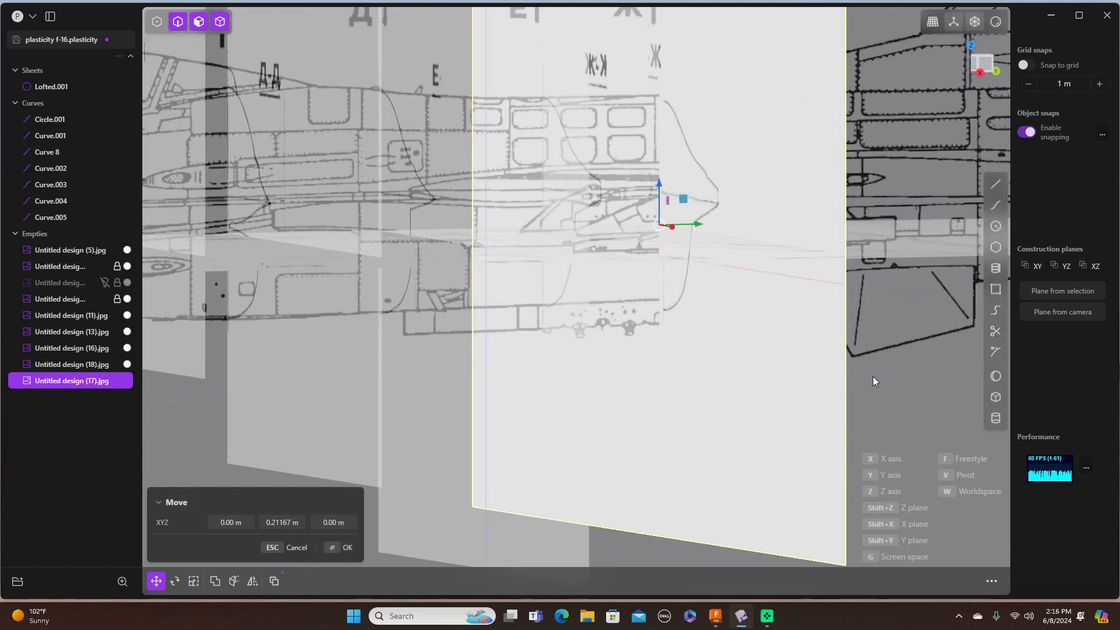
key("s")
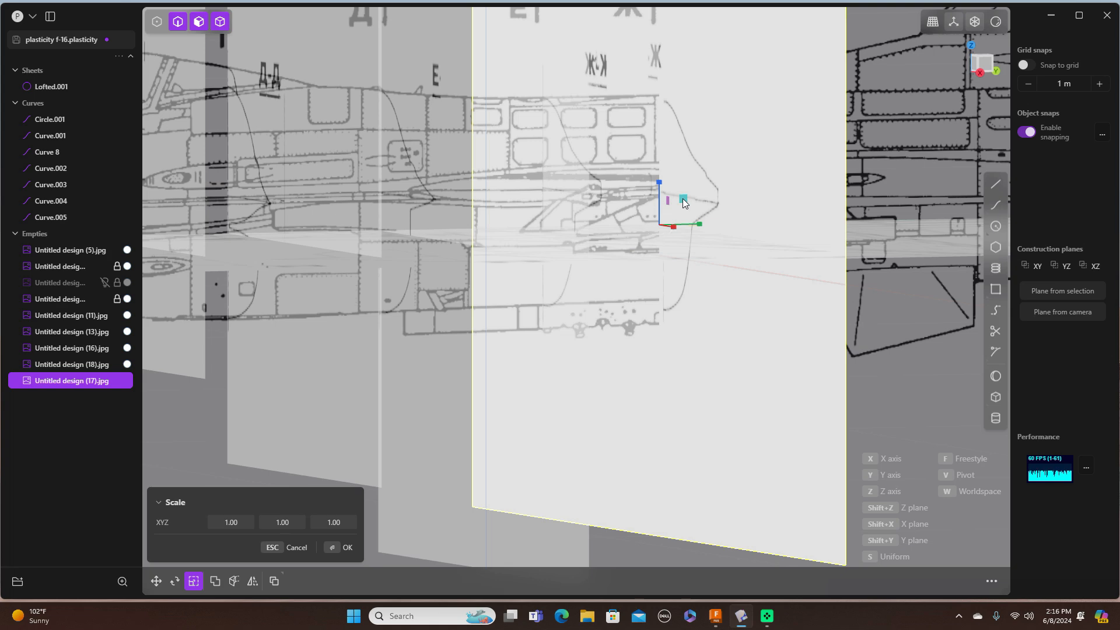
left_click_drag(684, 201, 682, 200)
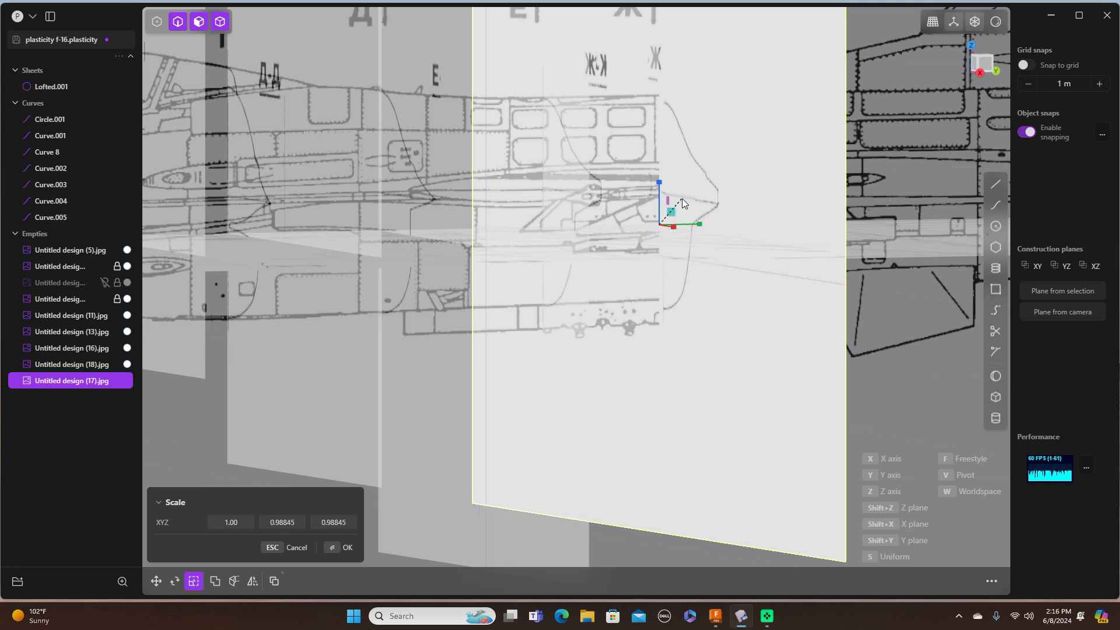
Step: Move the Untitled design (17).jpg image about 0.009 m in Z and -0.003 m in X to align its section outline
key("g")
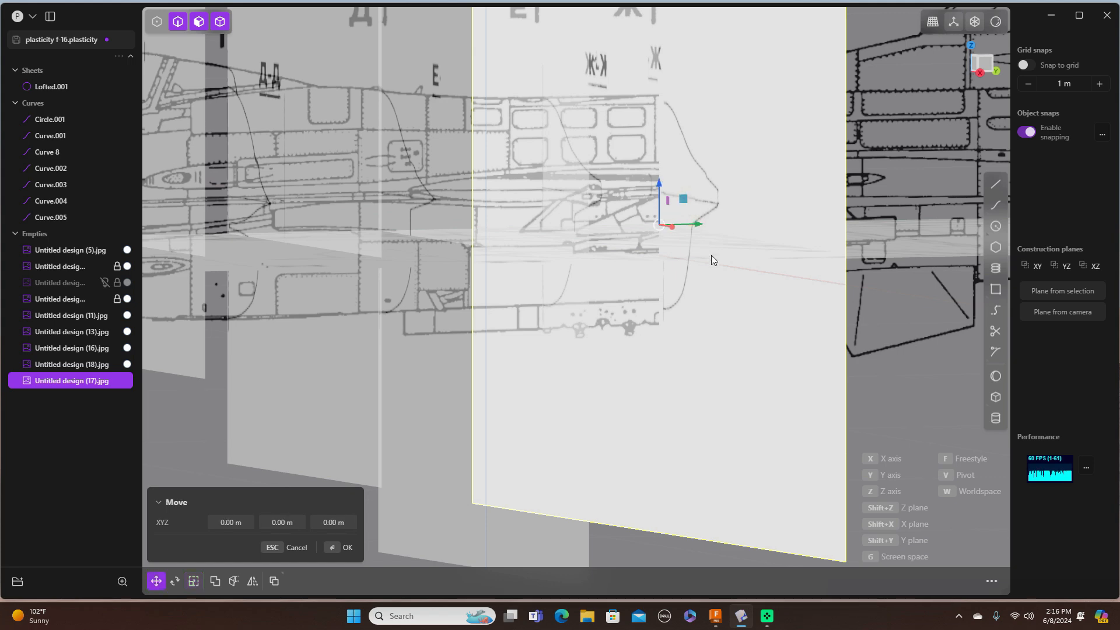
left_click_drag(656, 184, 656, 177)
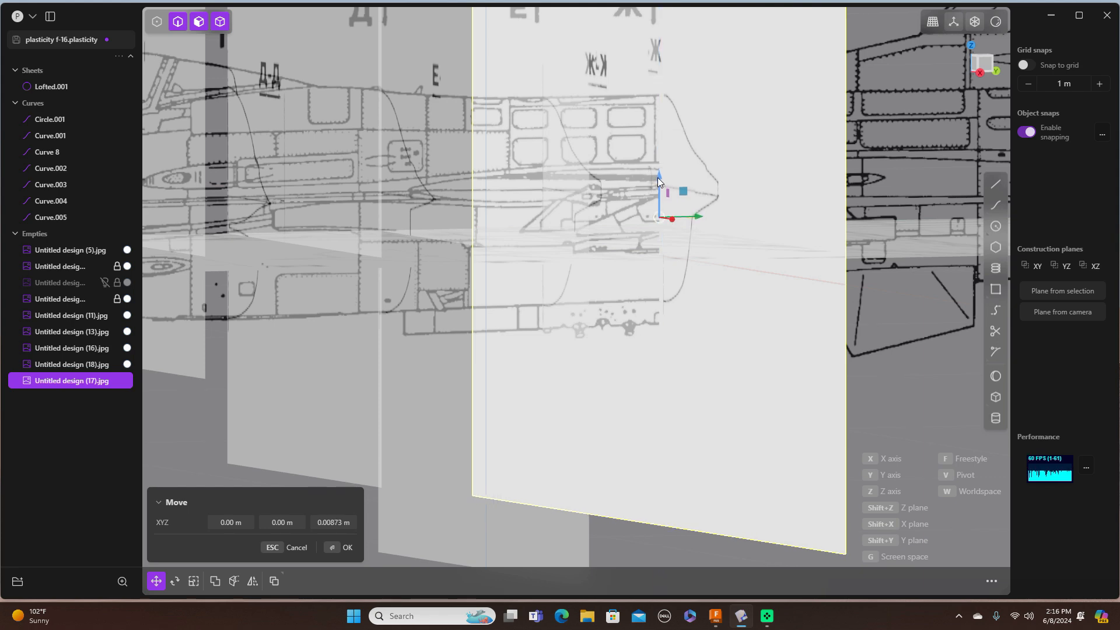
key("KP_1")
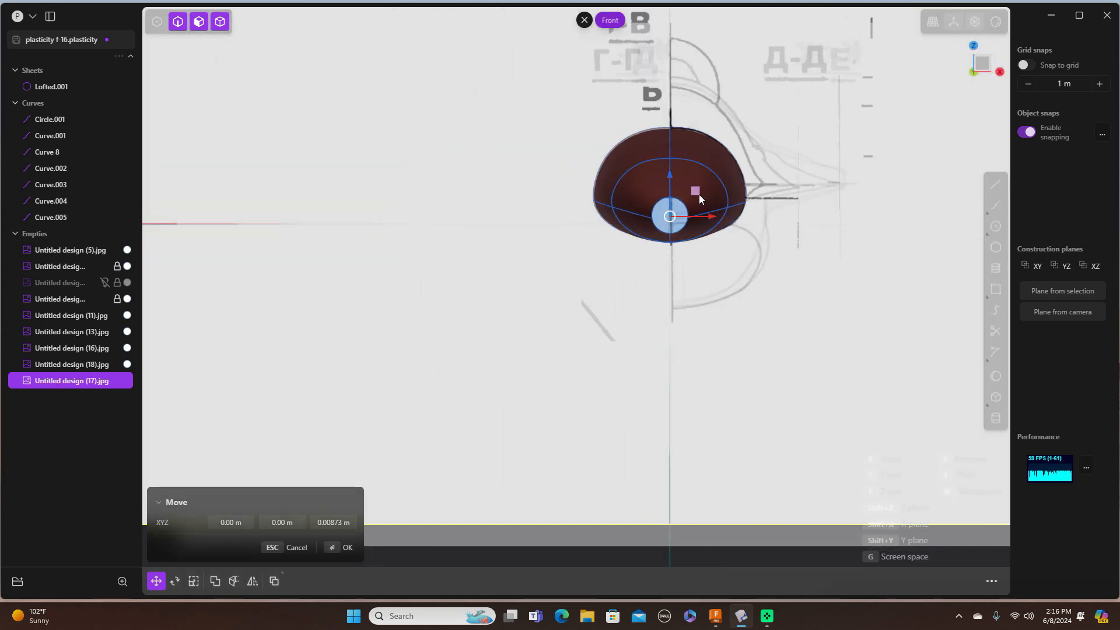
mouse_move(711, 216)
left_mouse_down()
mouse_move(726, 219)
mouse_move(663, 207)
mouse_move(719, 210)
mouse_move(707, 208)
left_mouse_up()
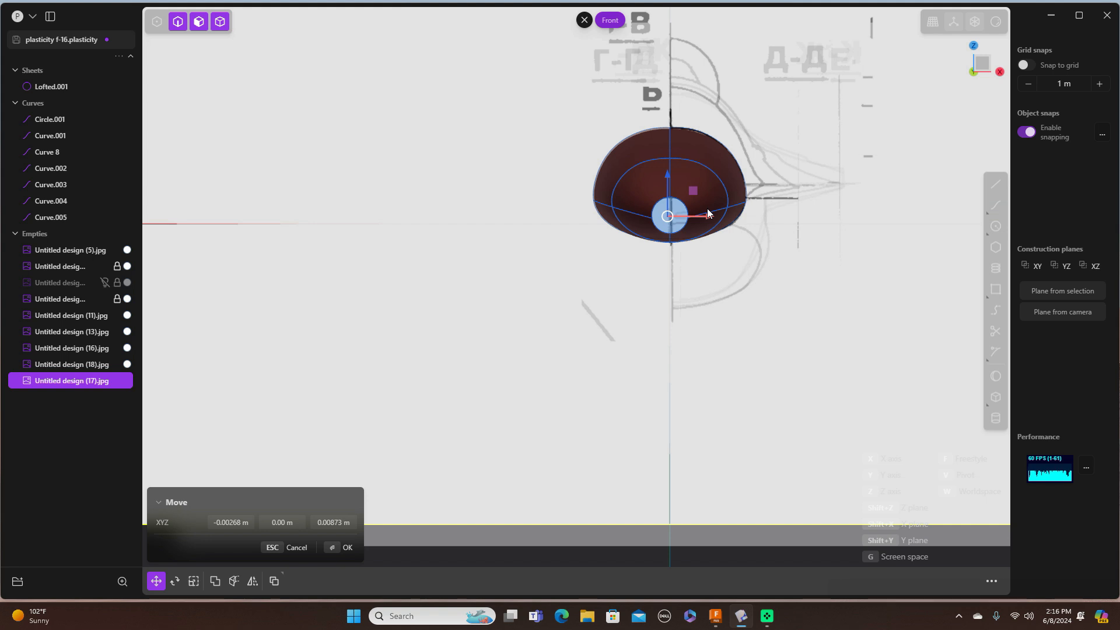
key("Return")
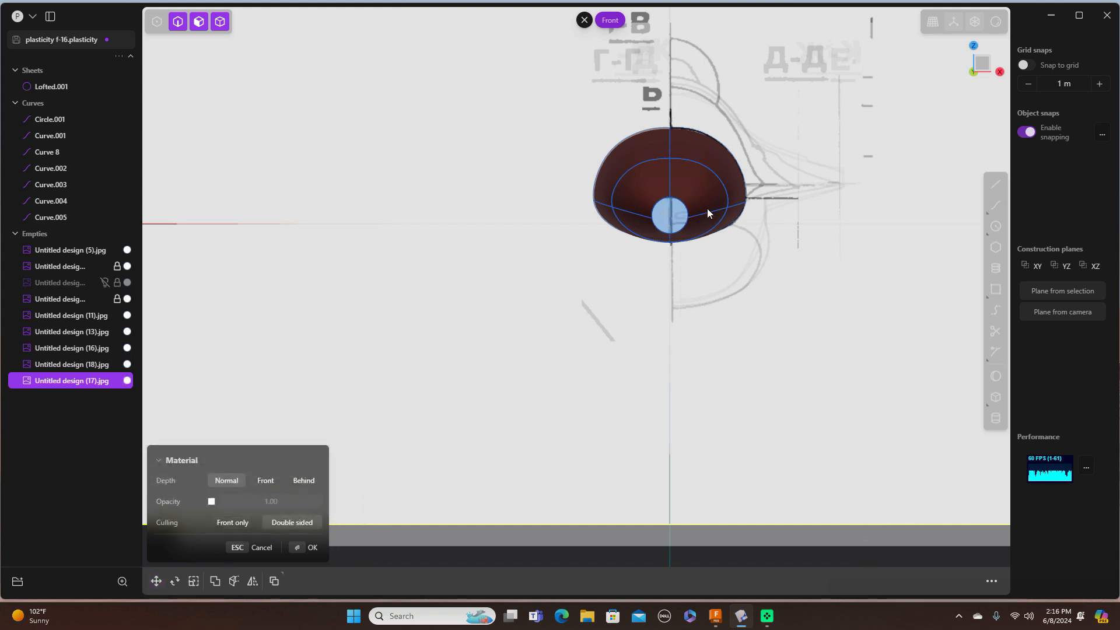
Step: Set the Untitled design (17).jpg image's opacity to 0.50 and move it about -0.010 m in X onto the fuselage centreline
left_click(212, 501)
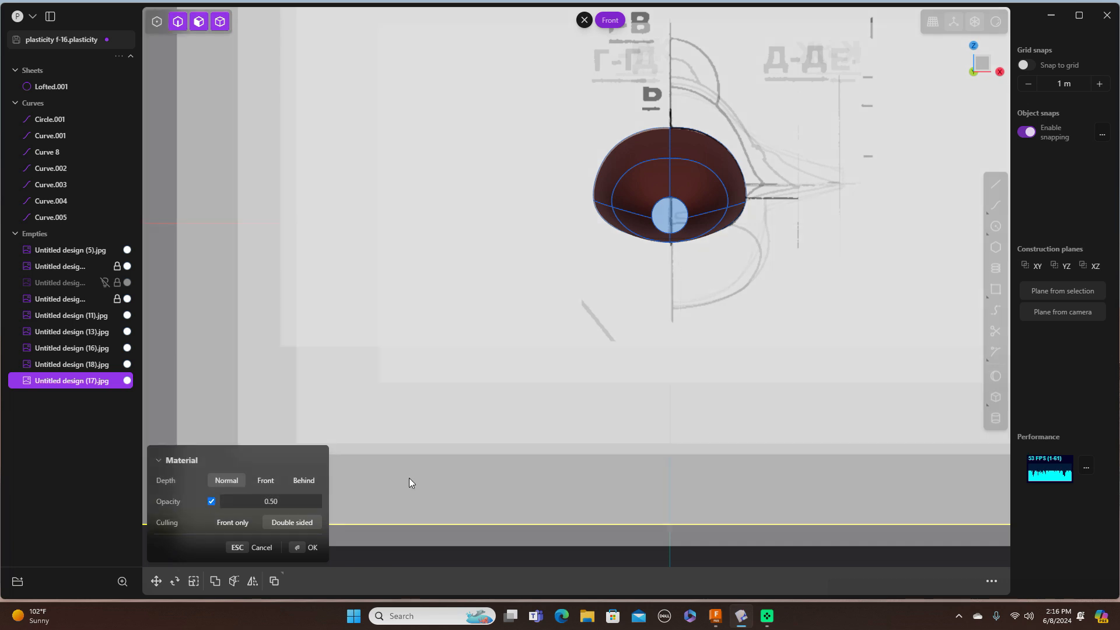
left_click(308, 547)
key("g")
mouse_move(709, 216)
left_mouse_down()
mouse_move(730, 216)
mouse_move(701, 217)
left_mouse_up()
middle_click_drag(868, 278, 712, 370)
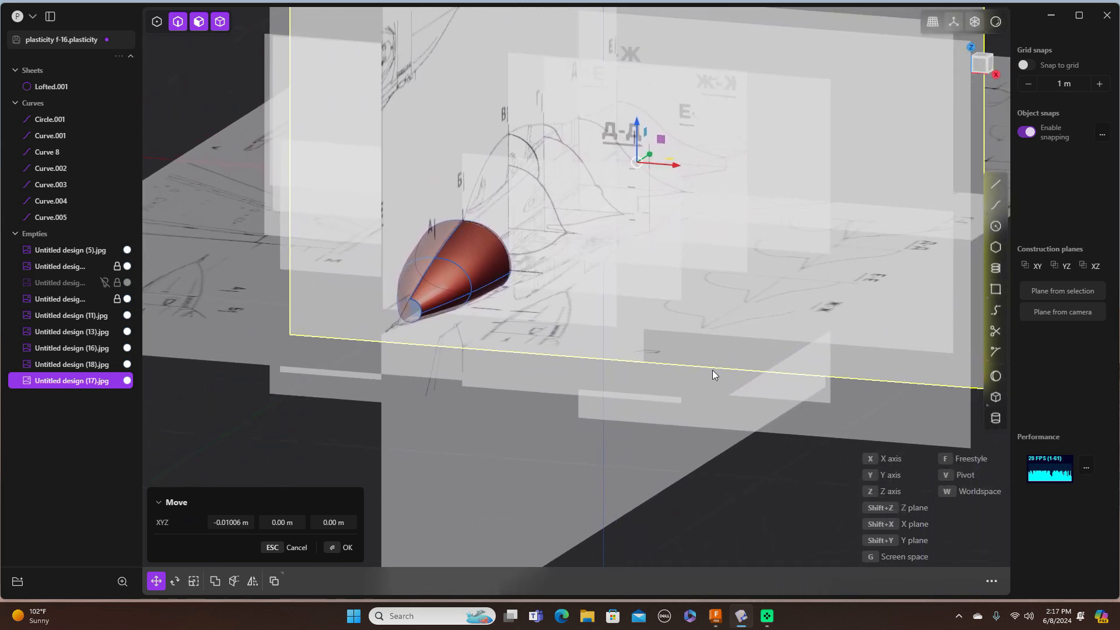
middle_click_drag(832, 338, 794, 332)
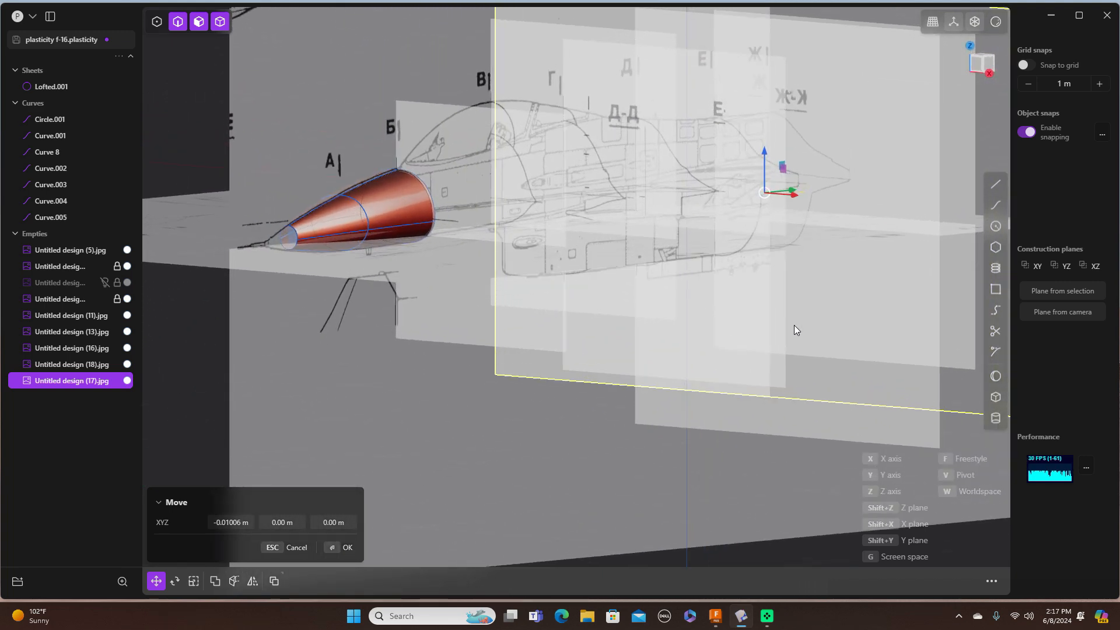
mouse_move(794, 326)
middle_mouse_down()
mouse_move(839, 324)
mouse_move(775, 330)
middle_mouse_up()
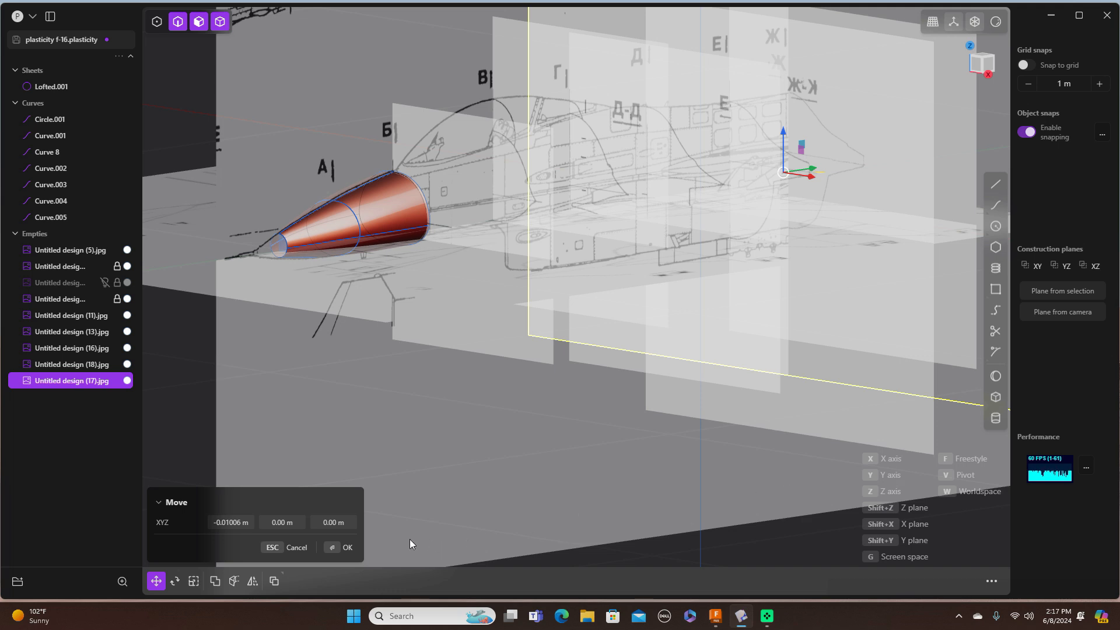
left_click(349, 549)
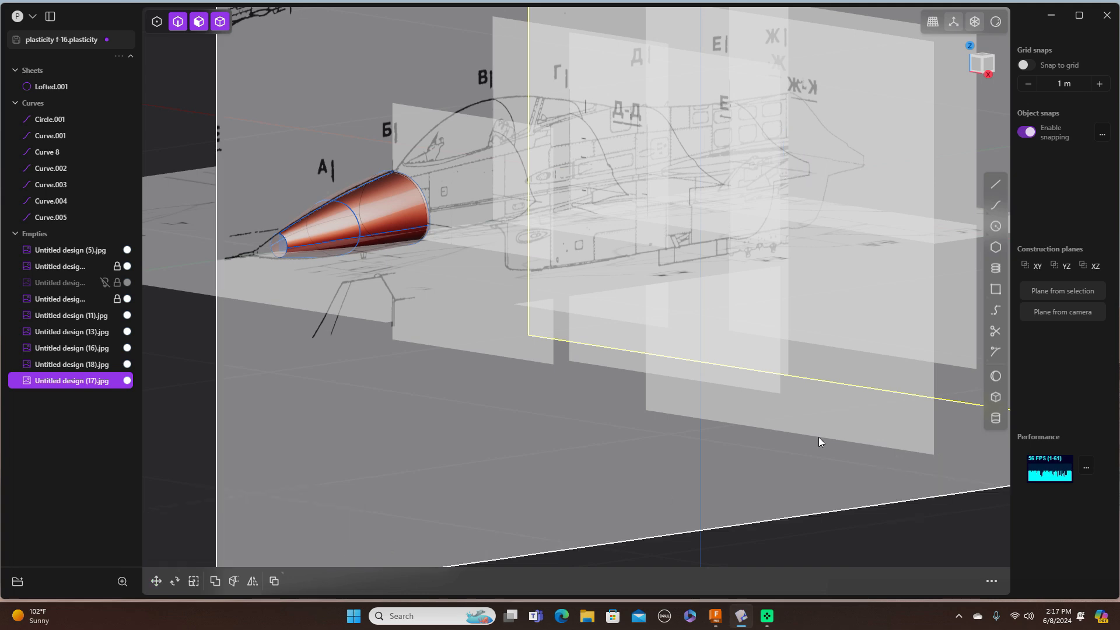
Step: Deselect the image and examine all placed cross-sections against the side drawing's station marks up to Ж and the remaining rear fuselage
scroll(819, 438, "down", 8)
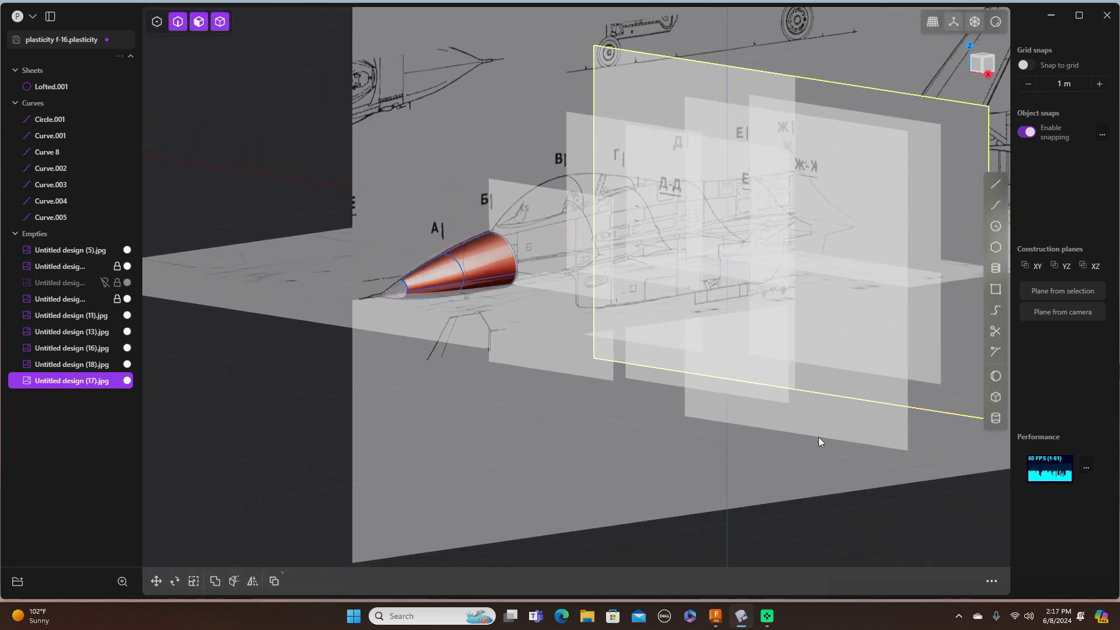
left_click(807, 509)
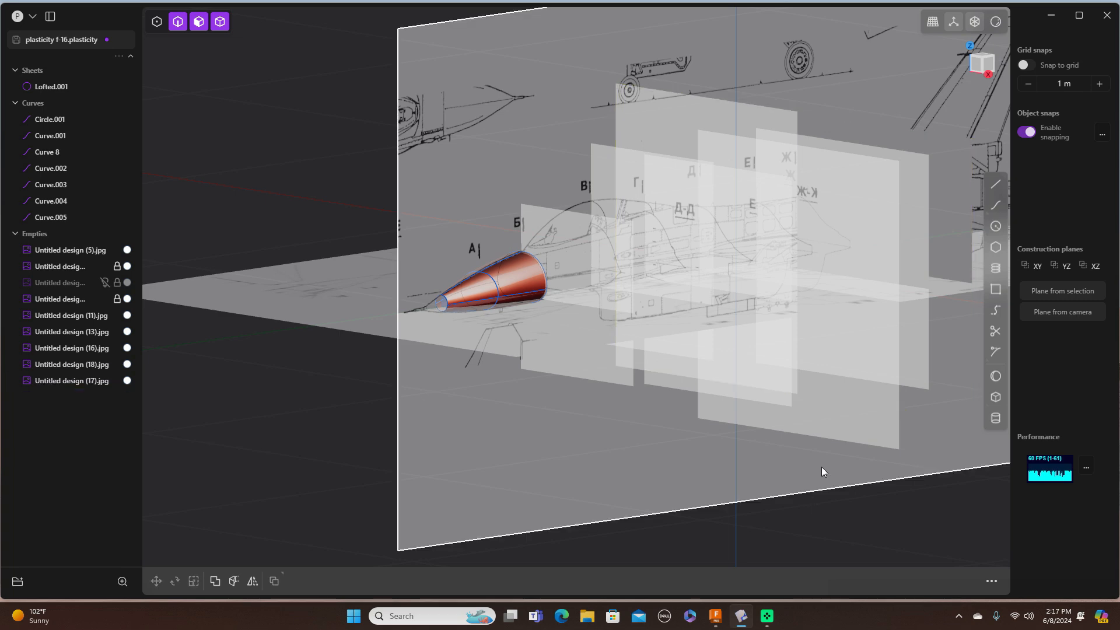
scroll(821, 467, "up", 4)
scroll(821, 466, "up", 2)
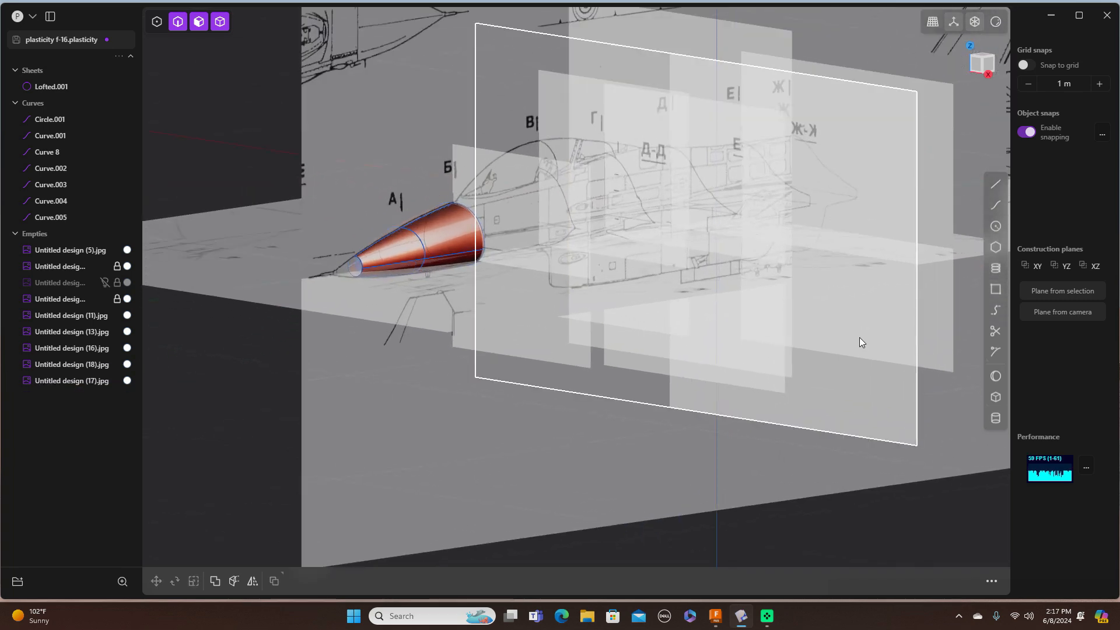
scroll(859, 337, "up", 2)
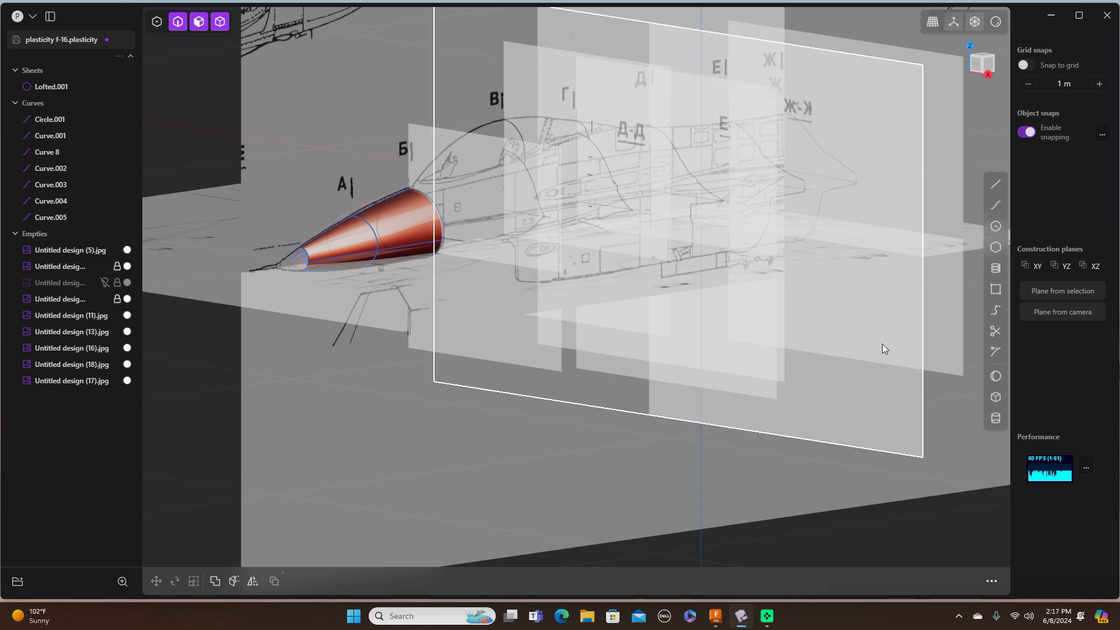
key("KP_3")
mouse_move(879, 477)
middle_mouse_down()
mouse_move(843, 427)
mouse_move(825, 425)
mouse_move(833, 417)
mouse_move(599, 411)
mouse_move(824, 435)
mouse_move(812, 413)
mouse_move(315, 395)
middle_mouse_up()
key("KP_3")
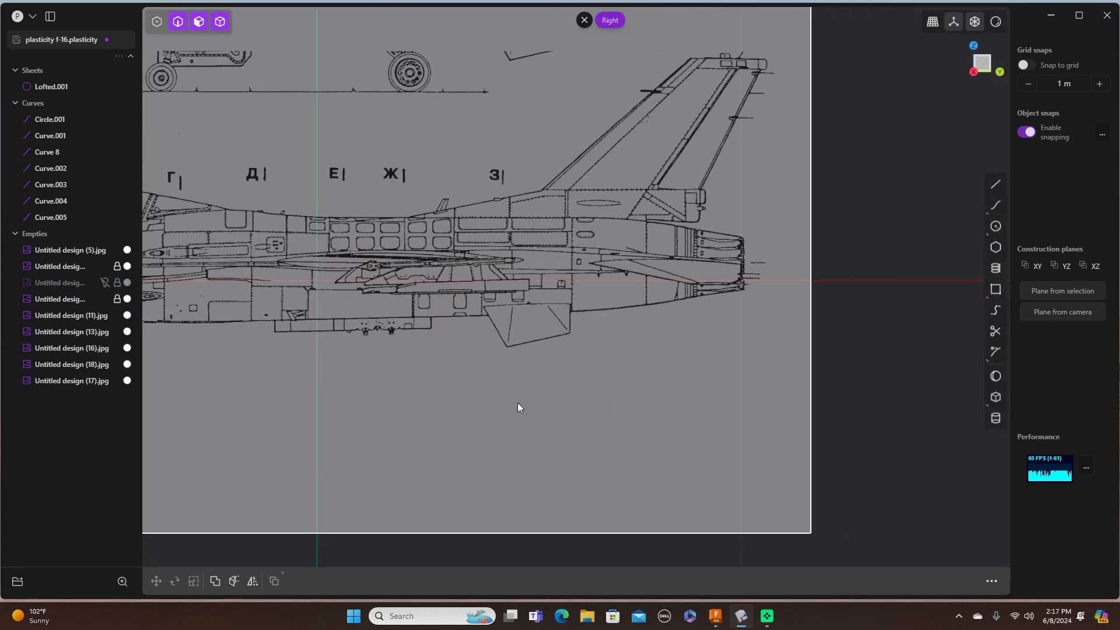
scroll(517, 407, "up", 1)
scroll(517, 403, "down", 2)
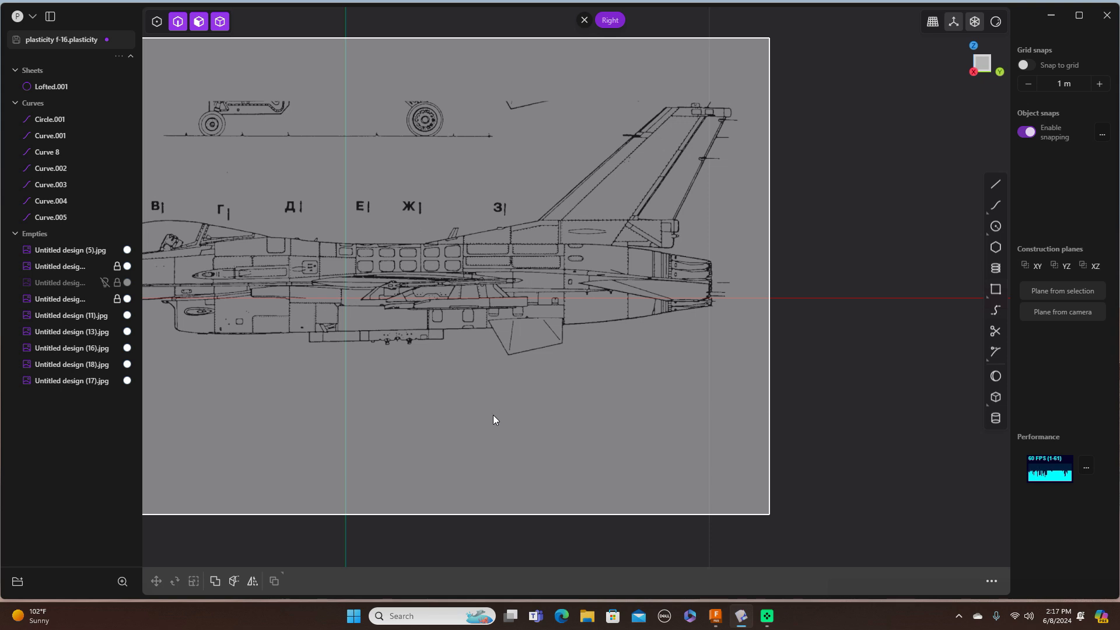
middle_click_drag(494, 419, 731, 430, "shift")
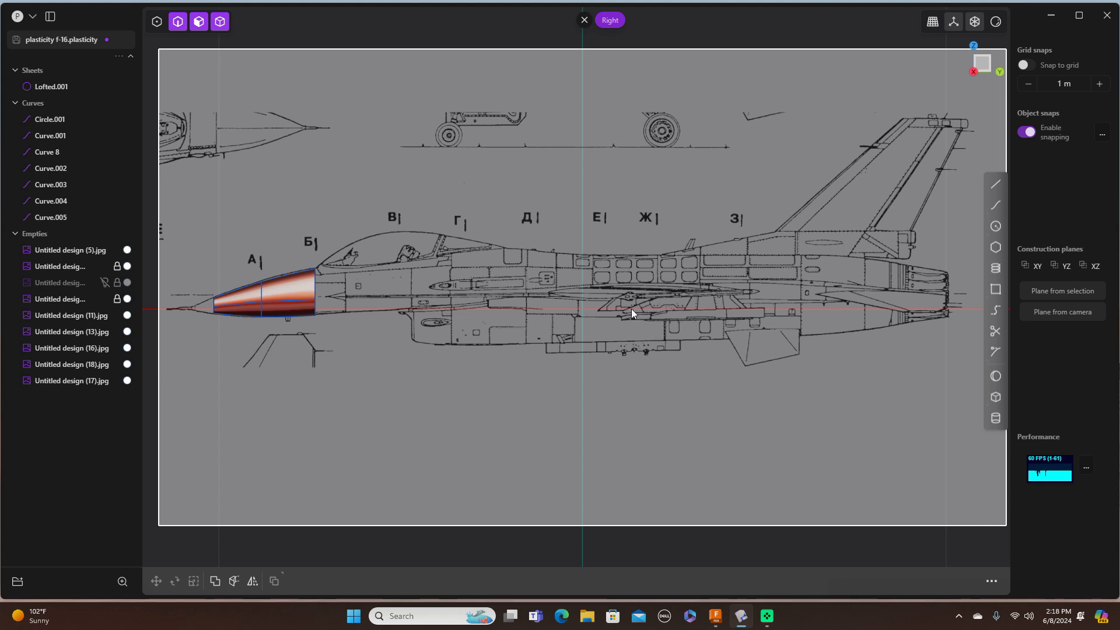
middle_click_drag(628, 307, 700, 315)
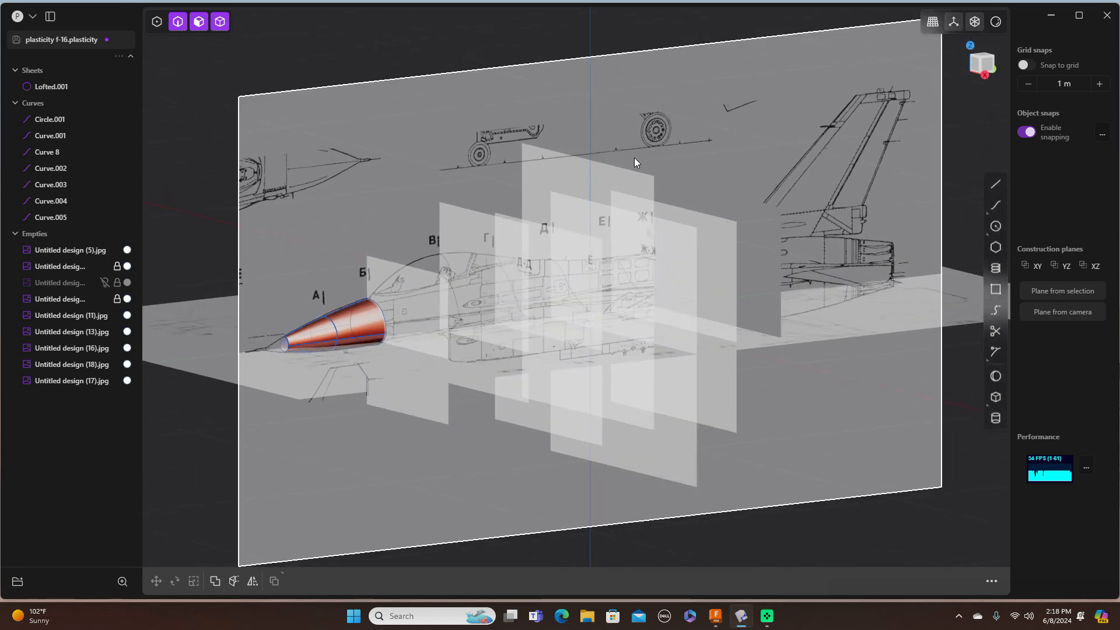
mouse_move(841, 194)
middle_mouse_down()
mouse_move(810, 201)
mouse_move(788, 184)
mouse_move(834, 185)
mouse_move(835, 199)
middle_mouse_up()
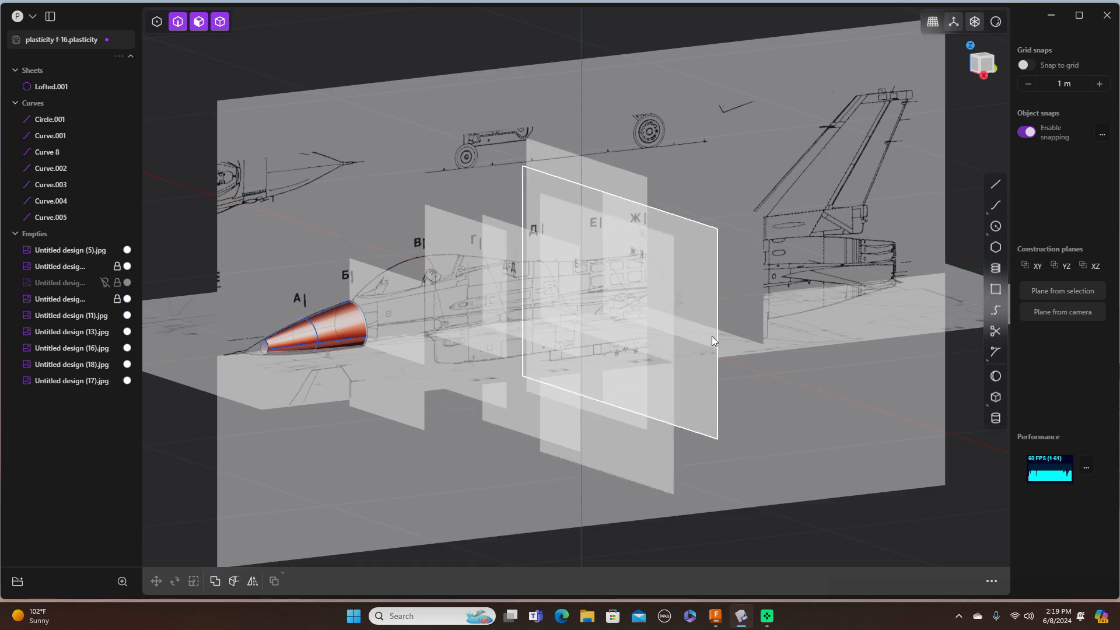
Step: Switch to the front view and hide the two visible locked cross-section images around the nose section
key("KP_1")
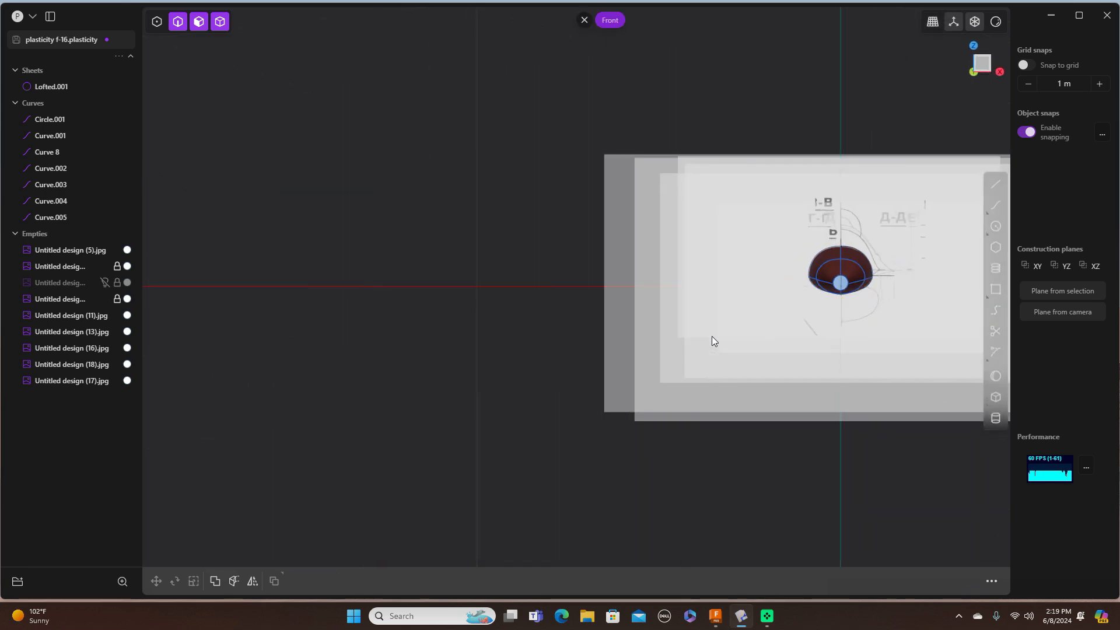
scroll(626, 305, "up", 4)
middle_click_drag(727, 222, 375, 292, "shift")
scroll(376, 293, "up", 3)
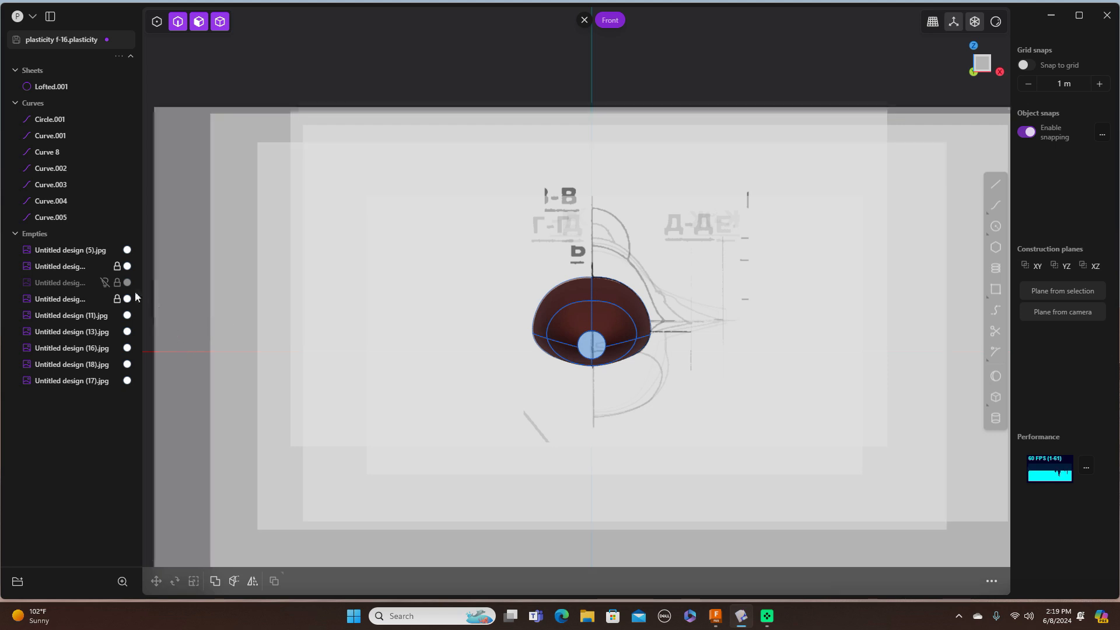
mouse_move(107, 269)
left_click(107, 268)
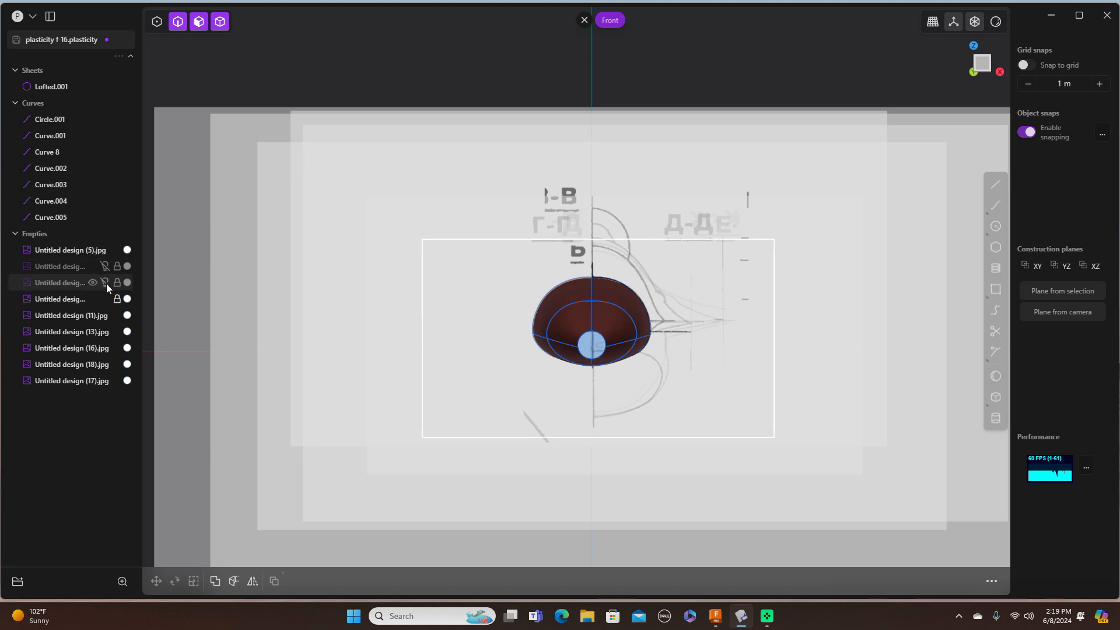
mouse_move(106, 300)
left_click(105, 298)
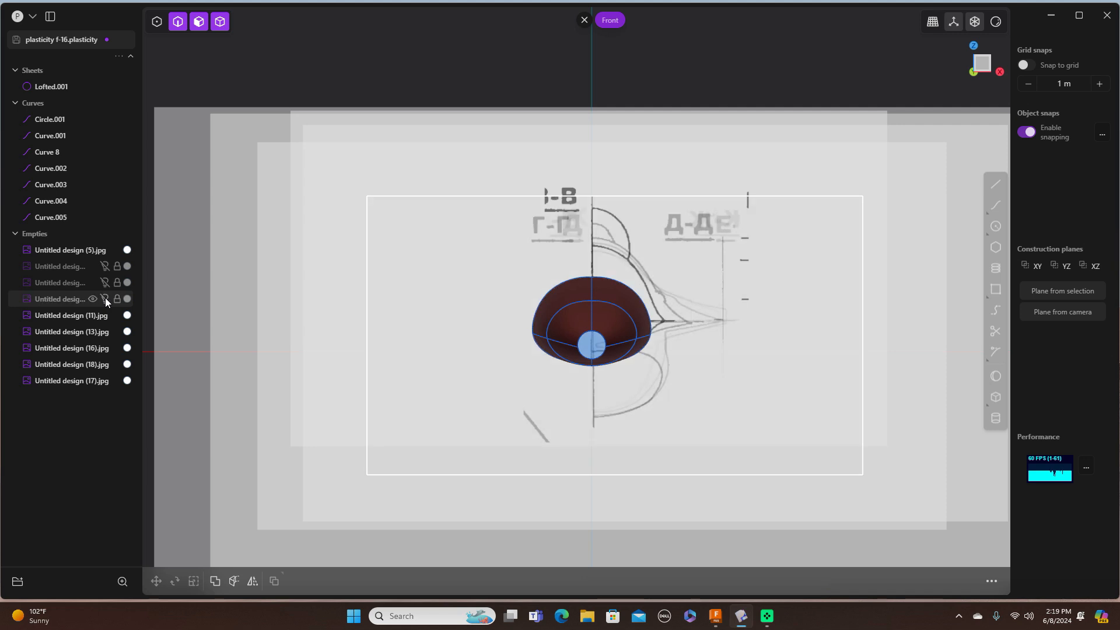
Step: Hide the Untitled design (11), (13), (16), (18) and (17).jpg cross-section images
mouse_move(107, 315)
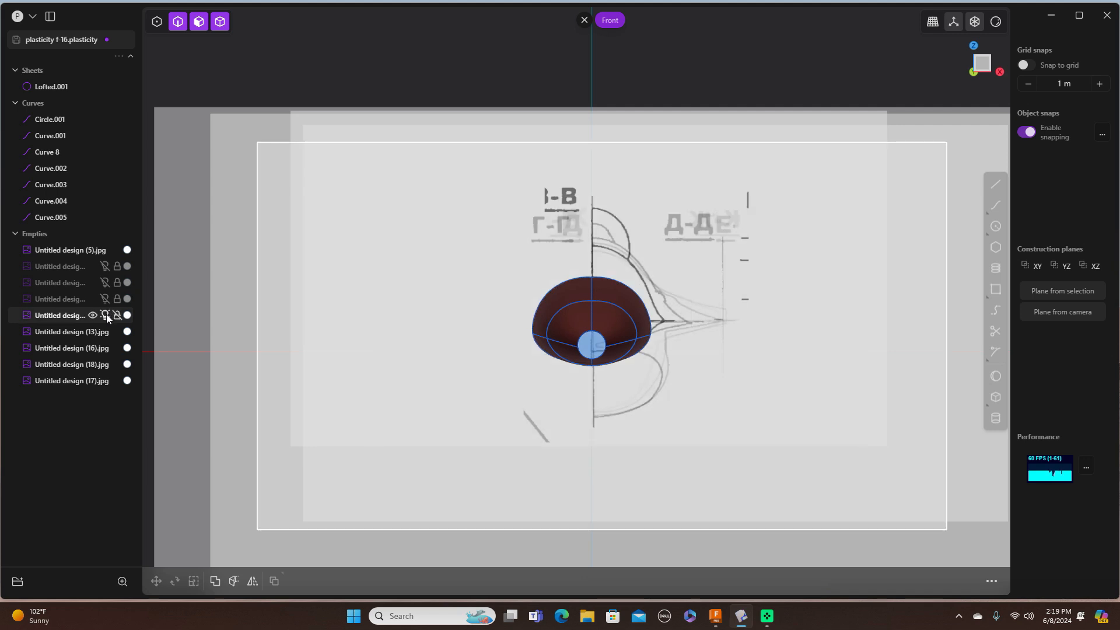
left_click(105, 314)
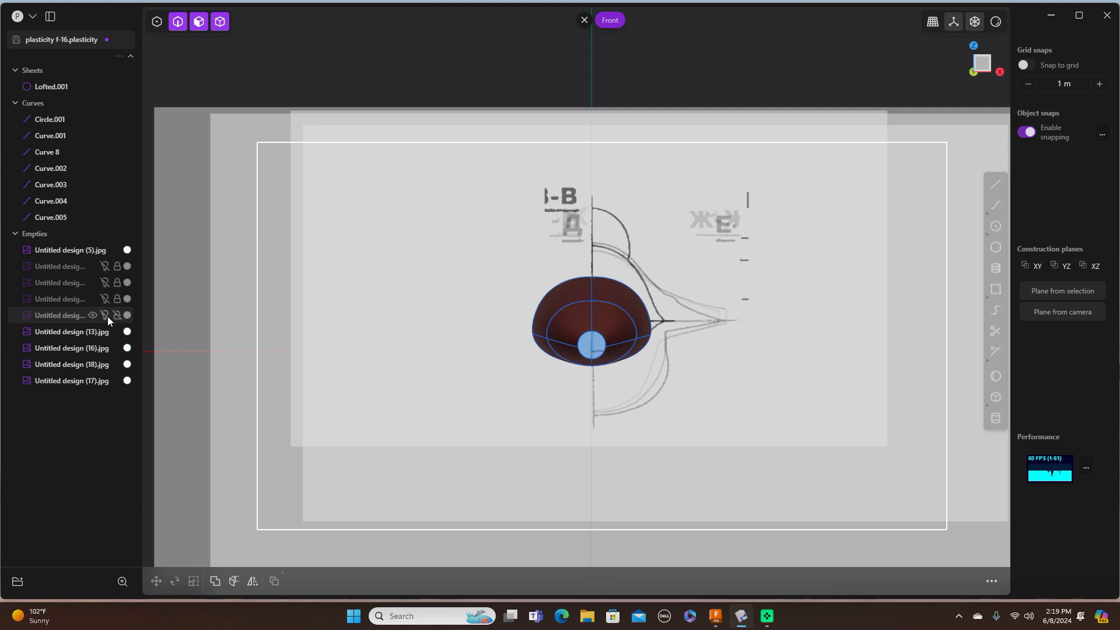
left_click(106, 331)
mouse_move(110, 343)
left_click(106, 348)
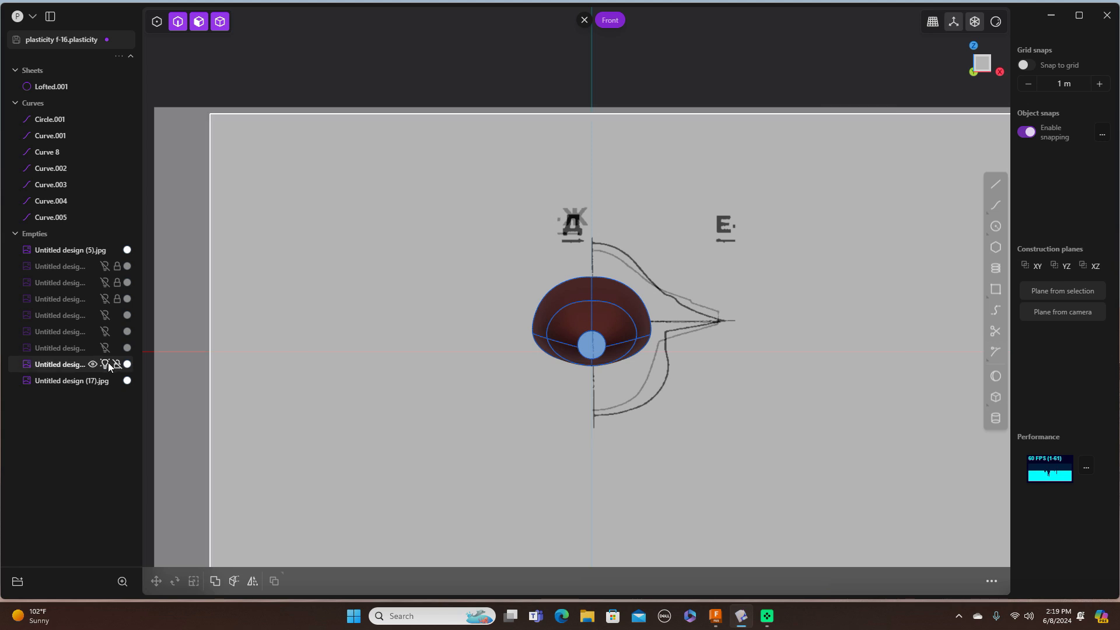
left_click(107, 364)
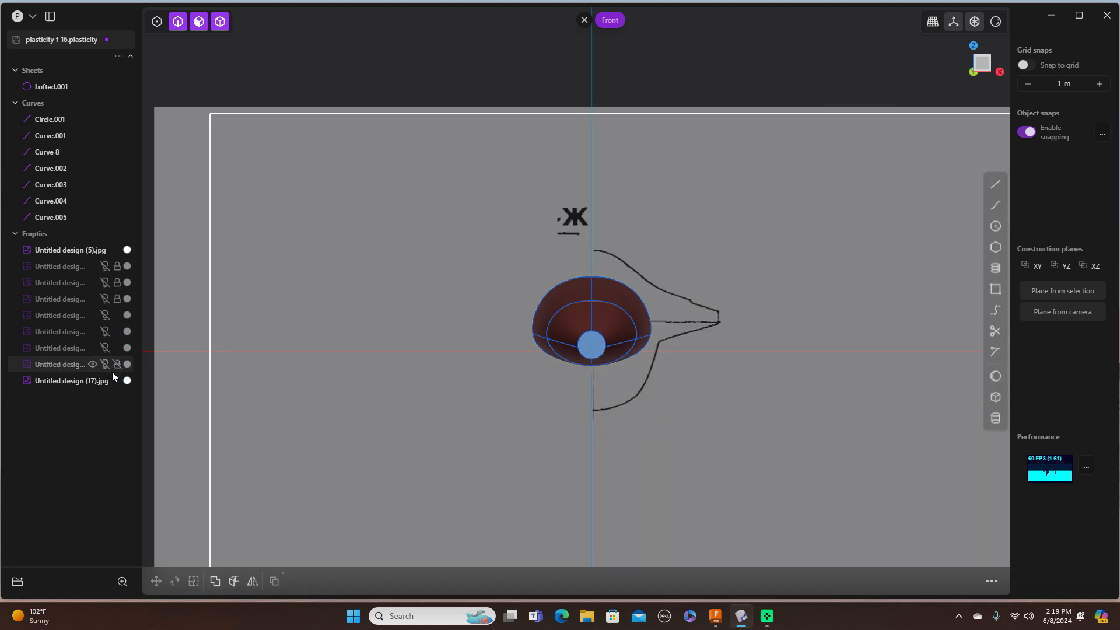
left_click(107, 383)
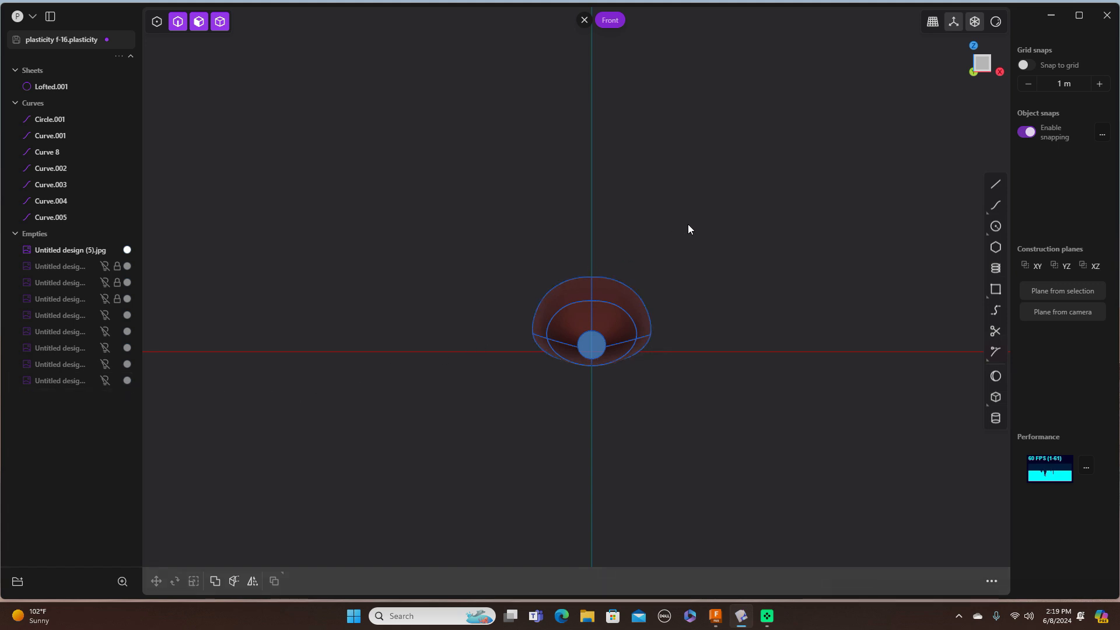
Step: Check the hidden cross-section images one at a time from an angled view and leave only Untitled design (16).jpg shown beside the side drawing
middle_click_drag(736, 191, 726, 198)
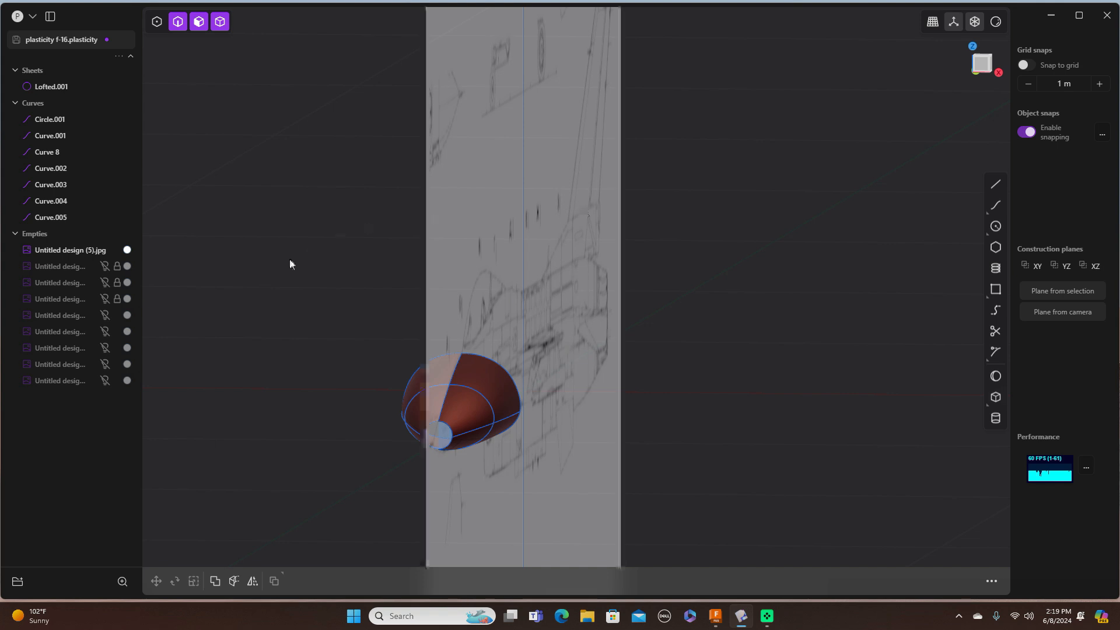
left_click(103, 381)
left_click(105, 380)
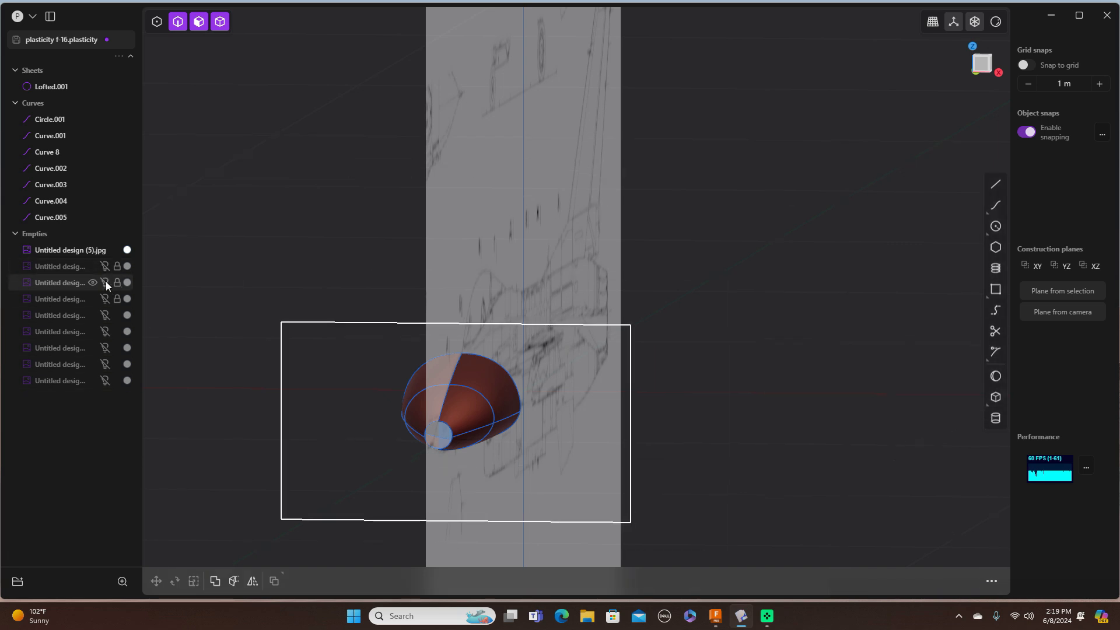
left_click(105, 299)
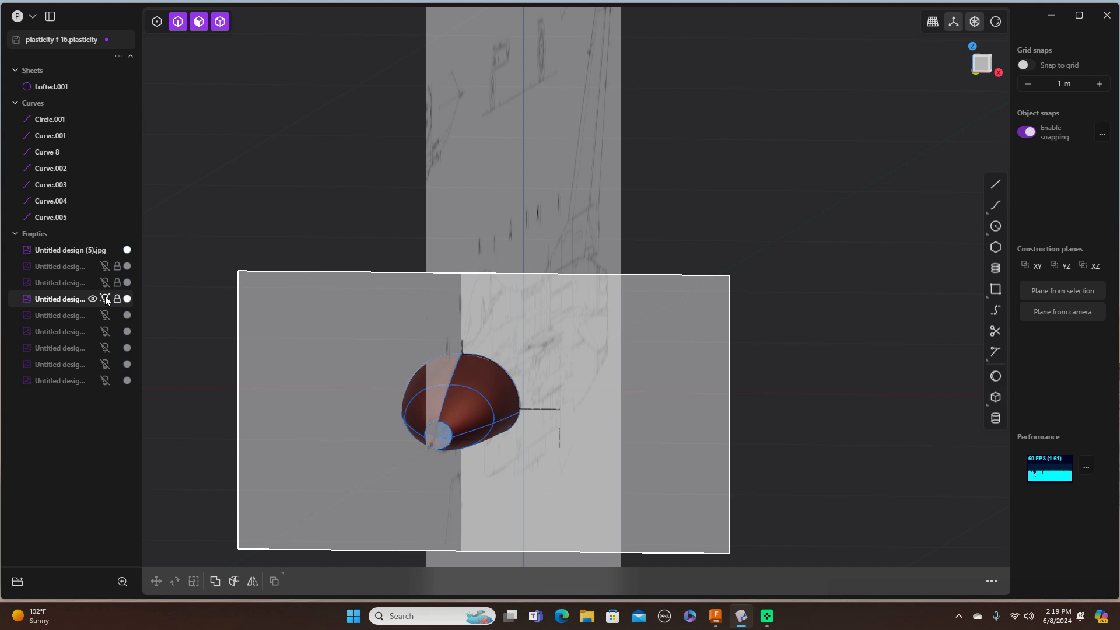
left_click(106, 299)
left_click(107, 313)
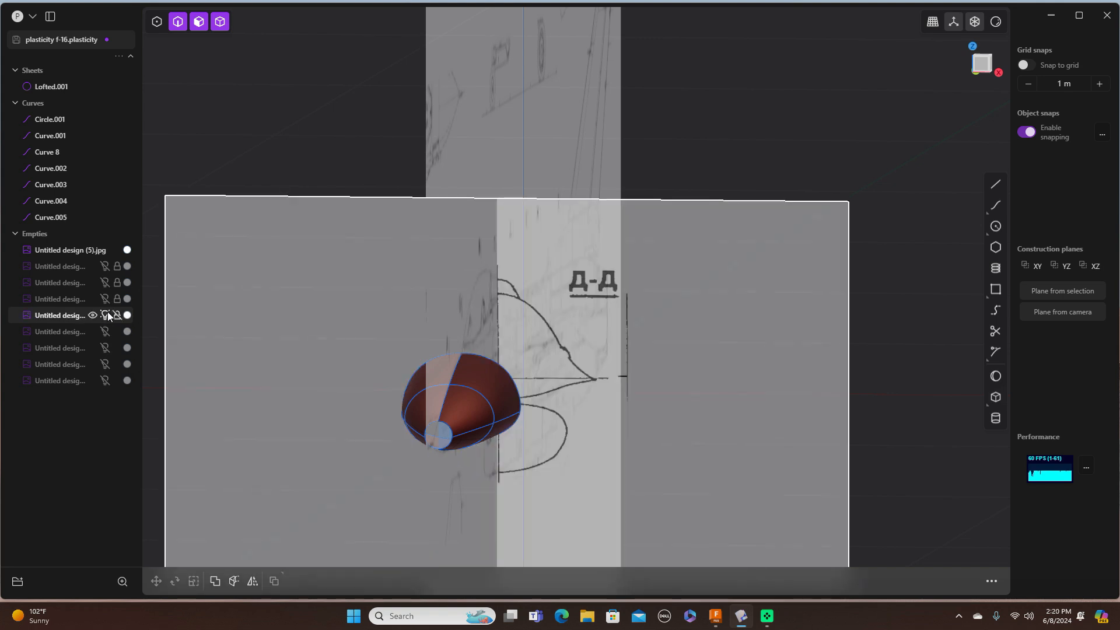
left_click(107, 315)
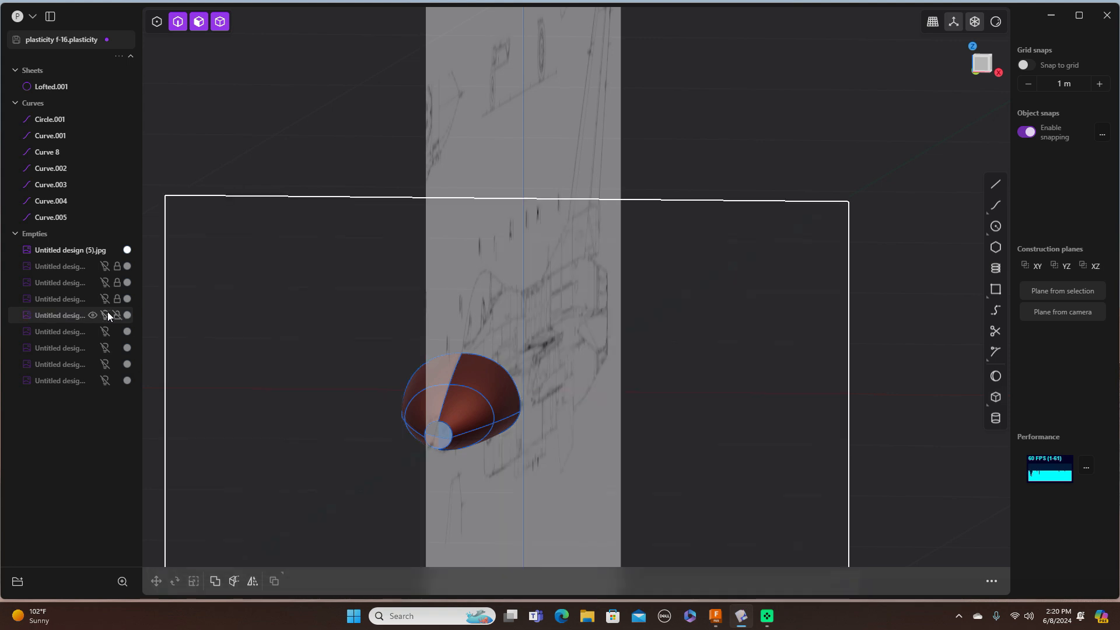
left_click(107, 332)
left_click(107, 332)
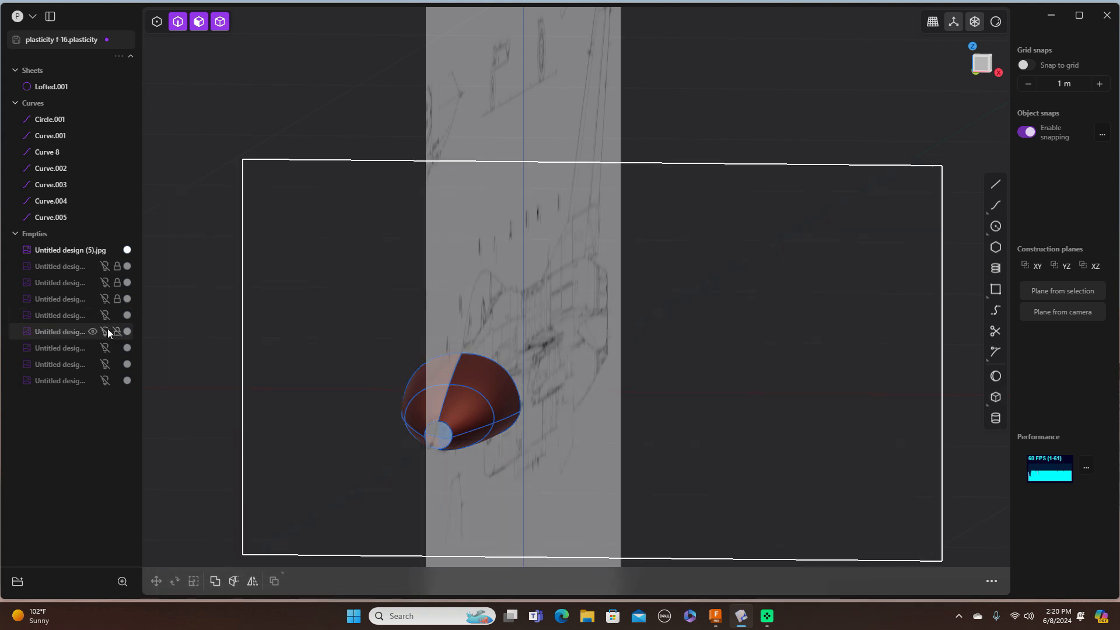
left_click(108, 348)
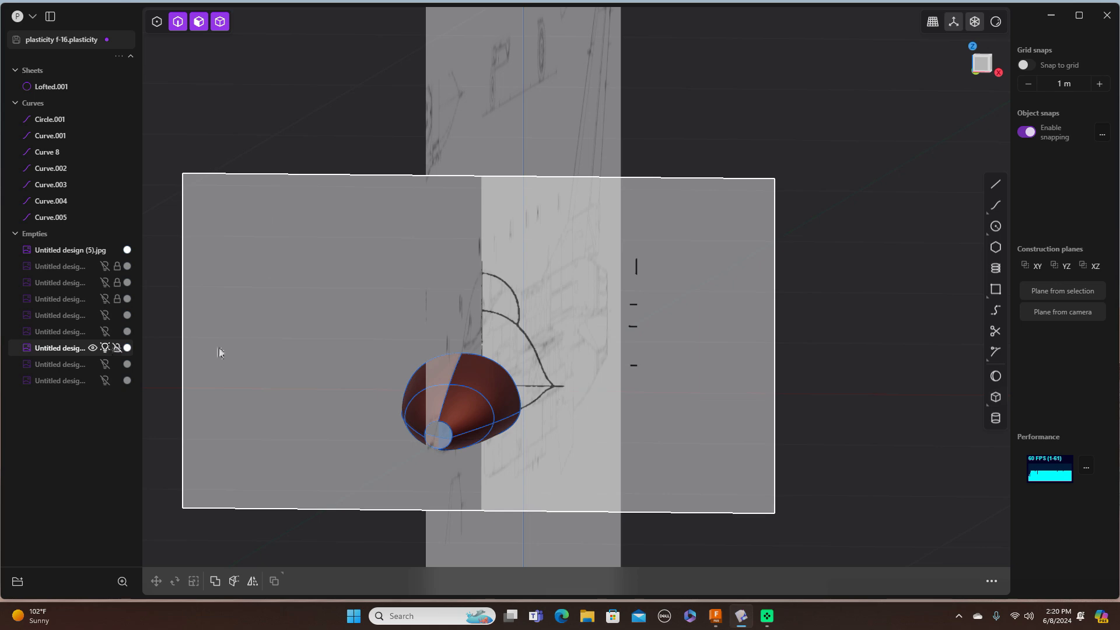
Step: Examine the В-В cross-section against station В on the side drawing and the nose outline, from angled and front views
scroll(801, 226, "up", 8)
scroll(799, 222, "down", 5)
scroll(816, 251, "down", 1)
middle_click_drag(856, 249, 896, 226, "shift")
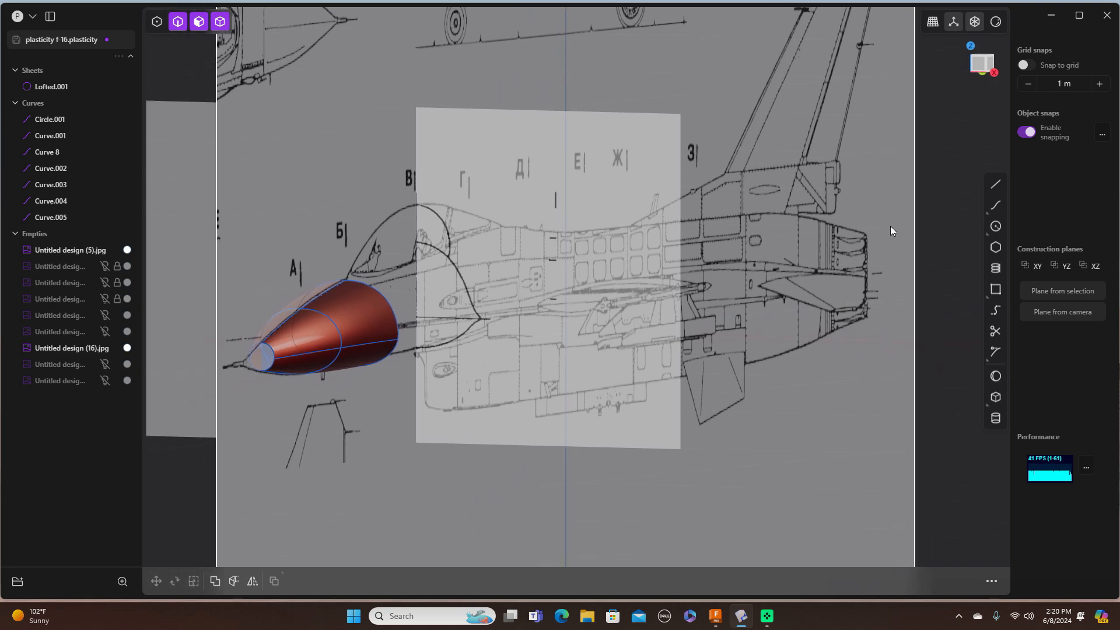
scroll(887, 226, "up", 4)
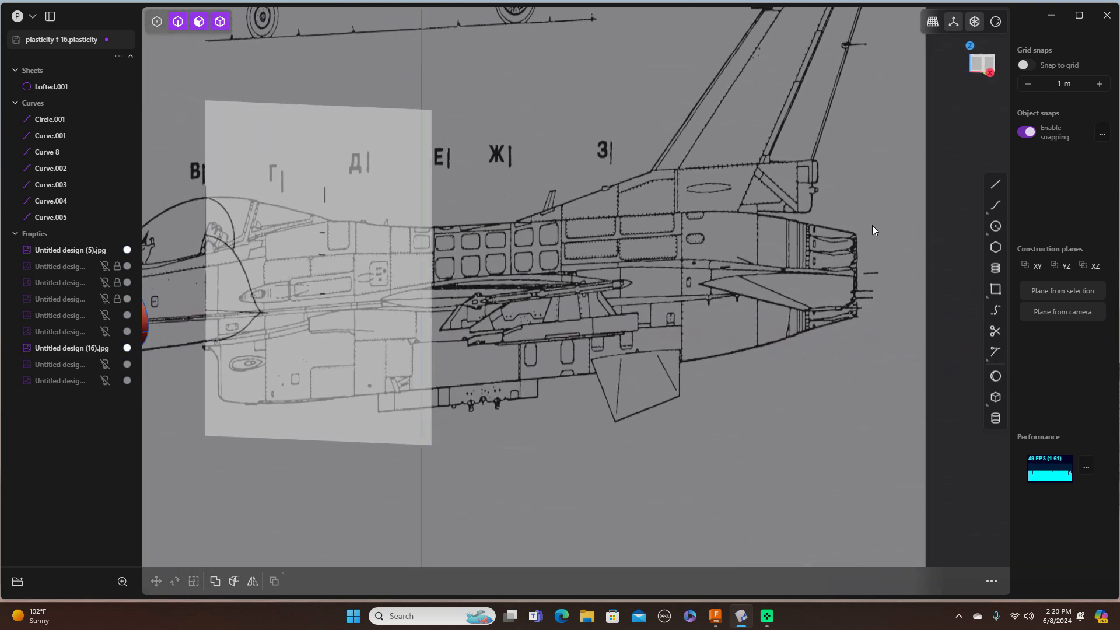
scroll(875, 228, "down", 4)
middle_click_drag(900, 228, 912, 230)
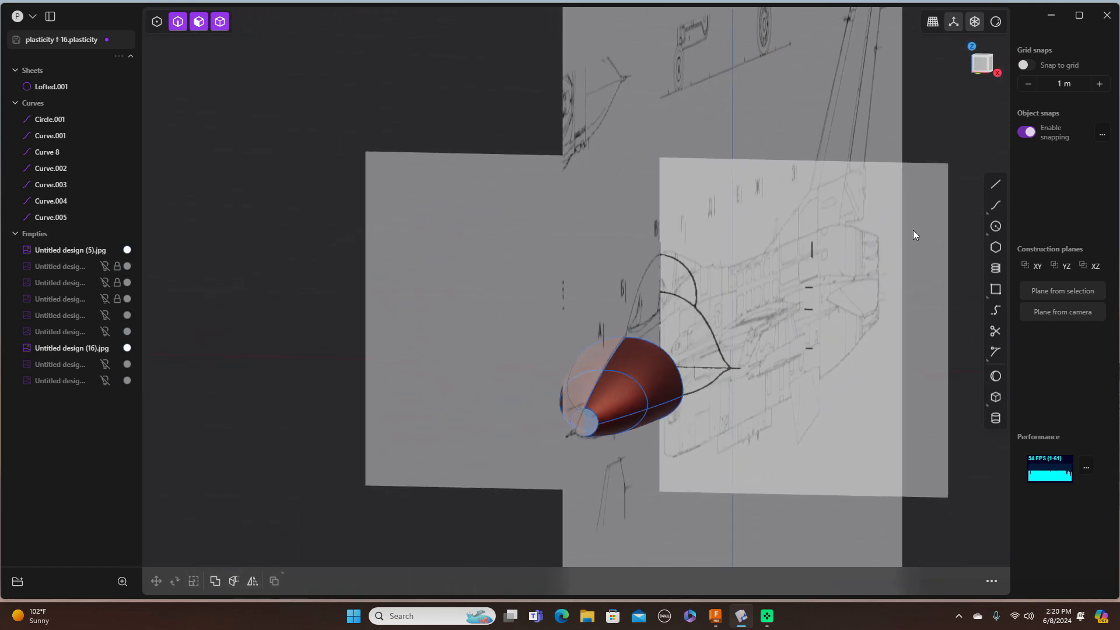
key("KP_1")
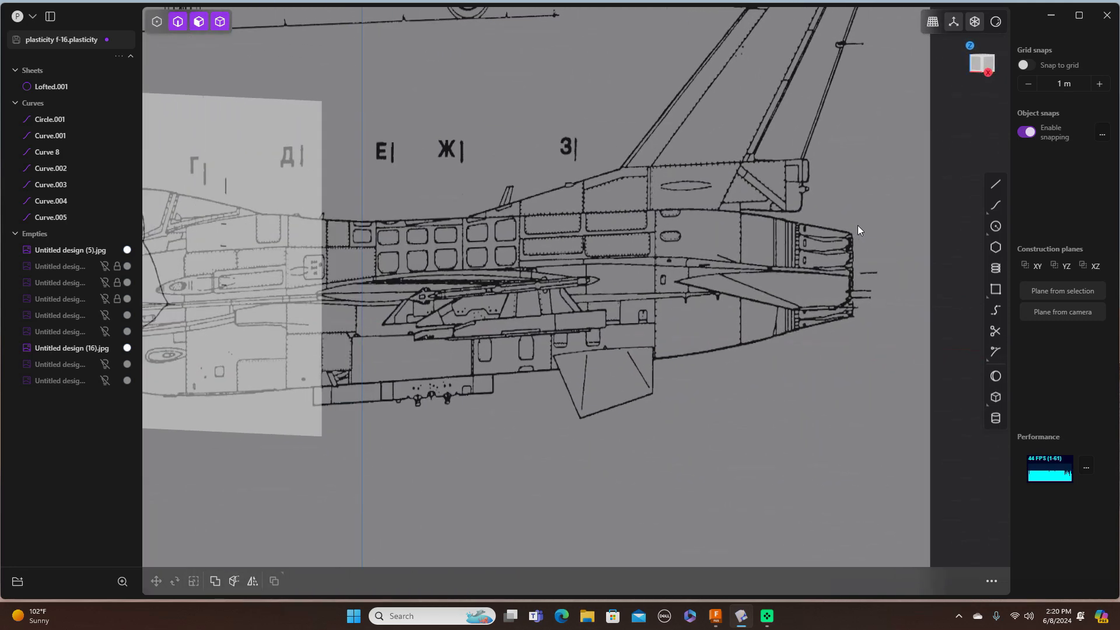
middle_click_drag(857, 228, 892, 231)
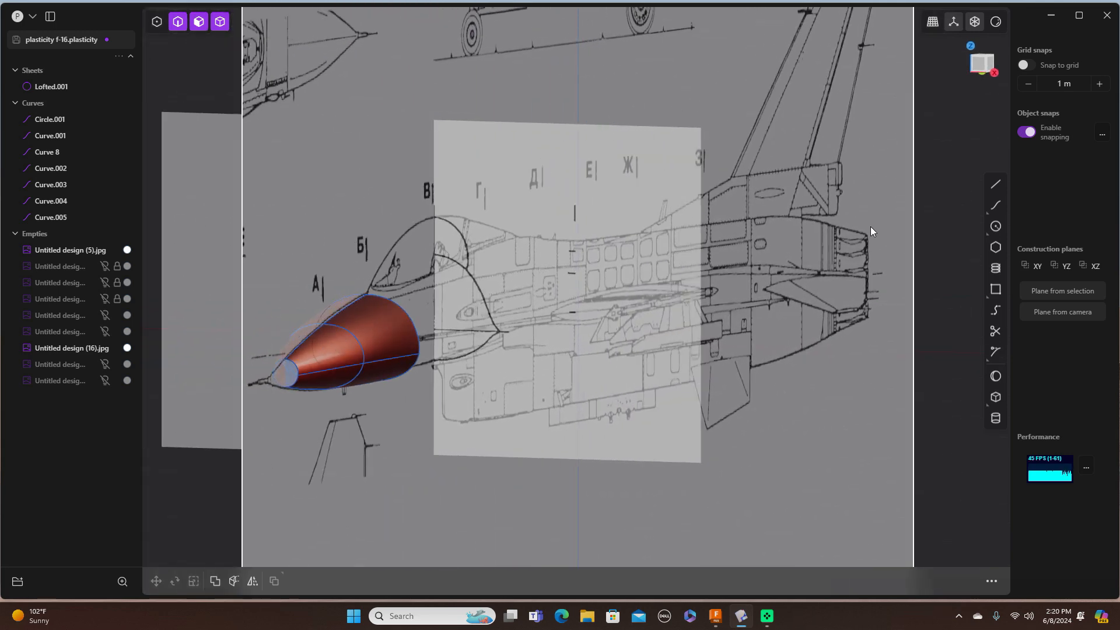
key("1")
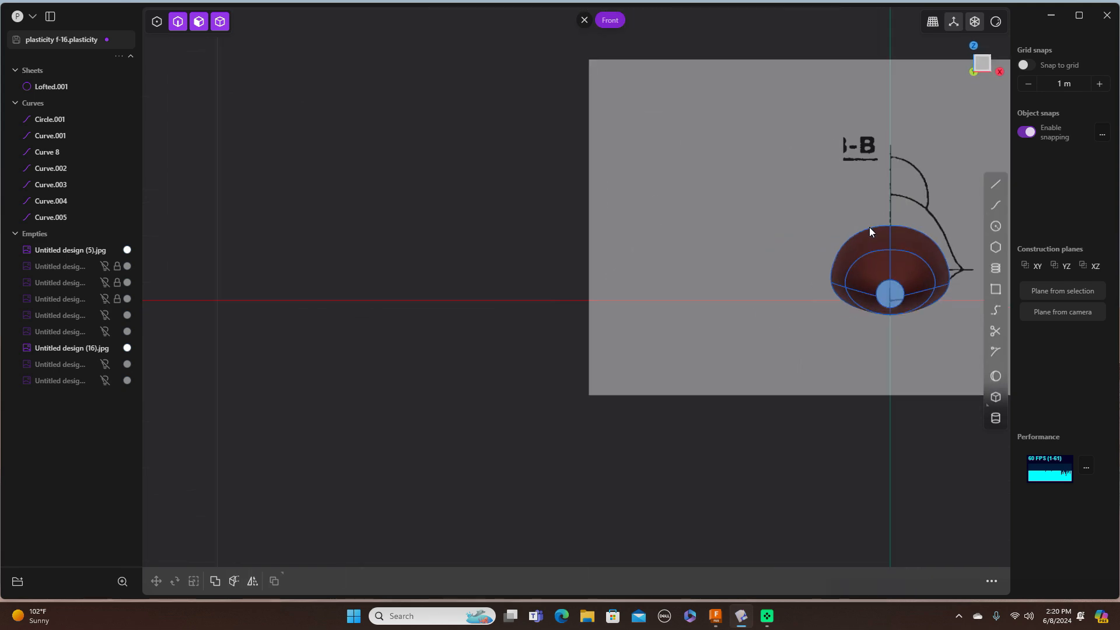
mouse_move(806, 198)
middle_mouse_down()
mouse_move(777, 204)
mouse_move(810, 190)
mouse_move(803, 197)
middle_mouse_up()
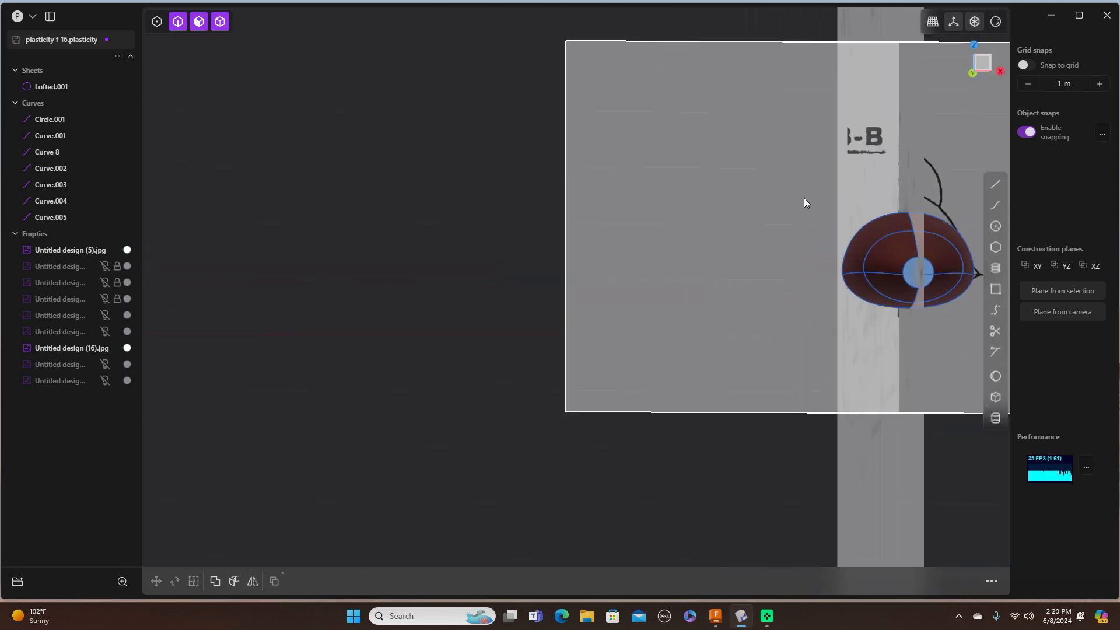
key("3")
key("1")
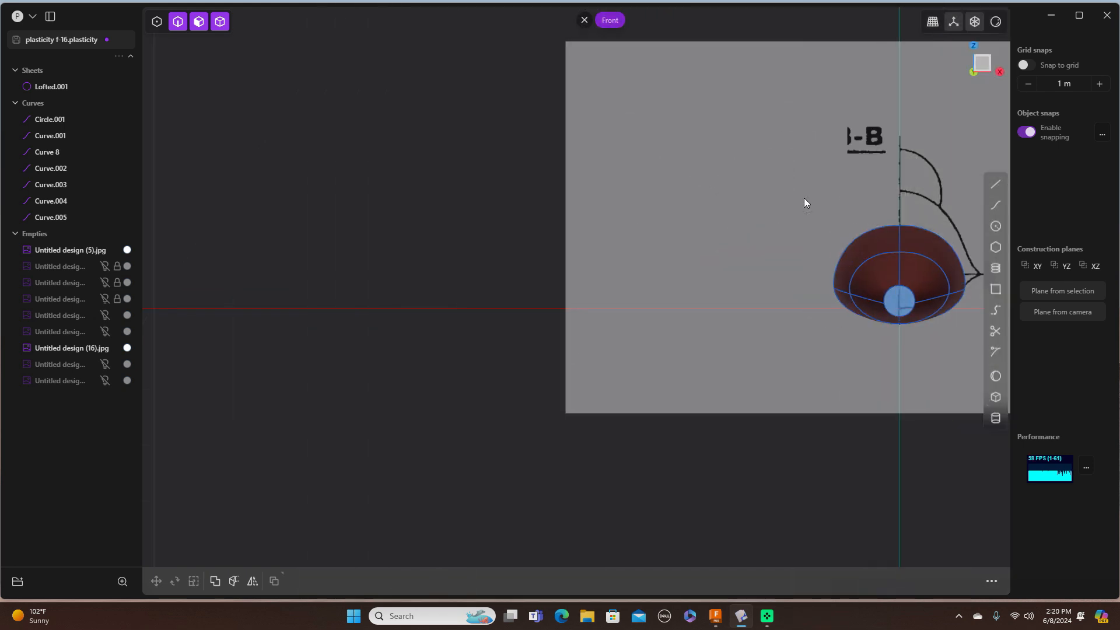
middle_click_drag(673, 219, 422, 246, "shift")
scroll(431, 242, "up", 1)
scroll(435, 241, "down", 2)
scroll(433, 242, "up", 3)
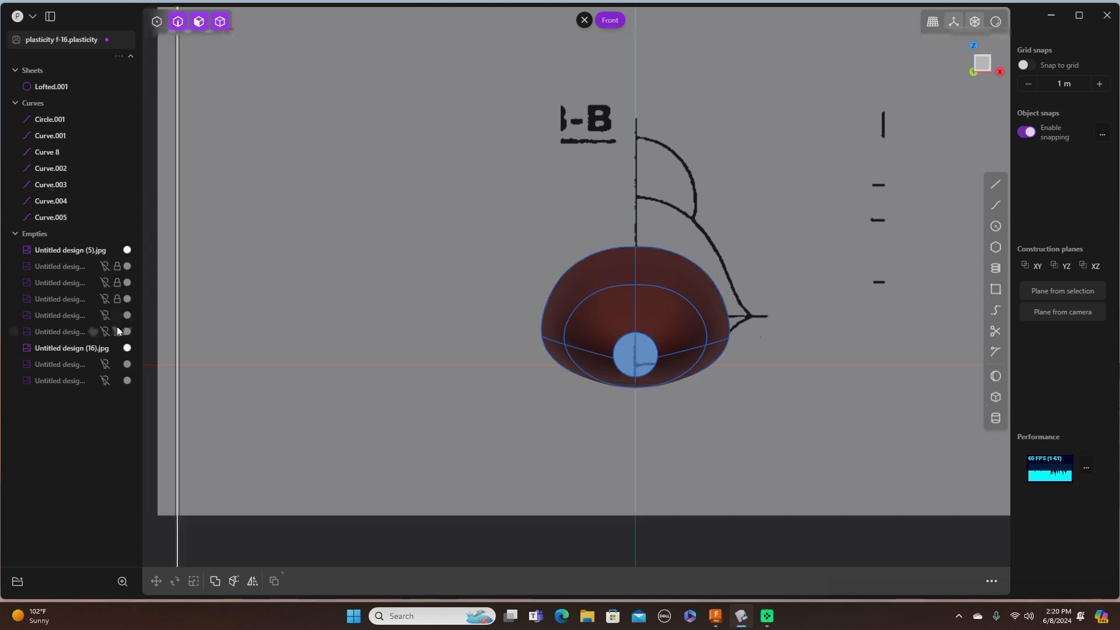
Step: Lock the Untitled design (16).jpg image, briefly compare the (13) and (11) sections, and leave only (16) shown with the side drawing
mouse_move(117, 349)
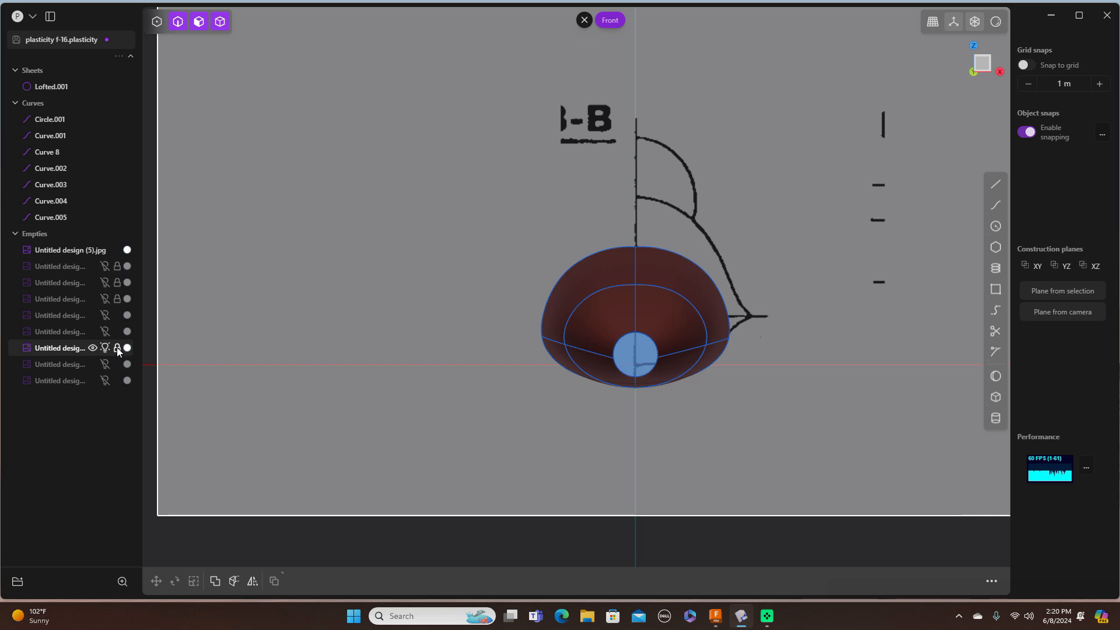
left_click(105, 349)
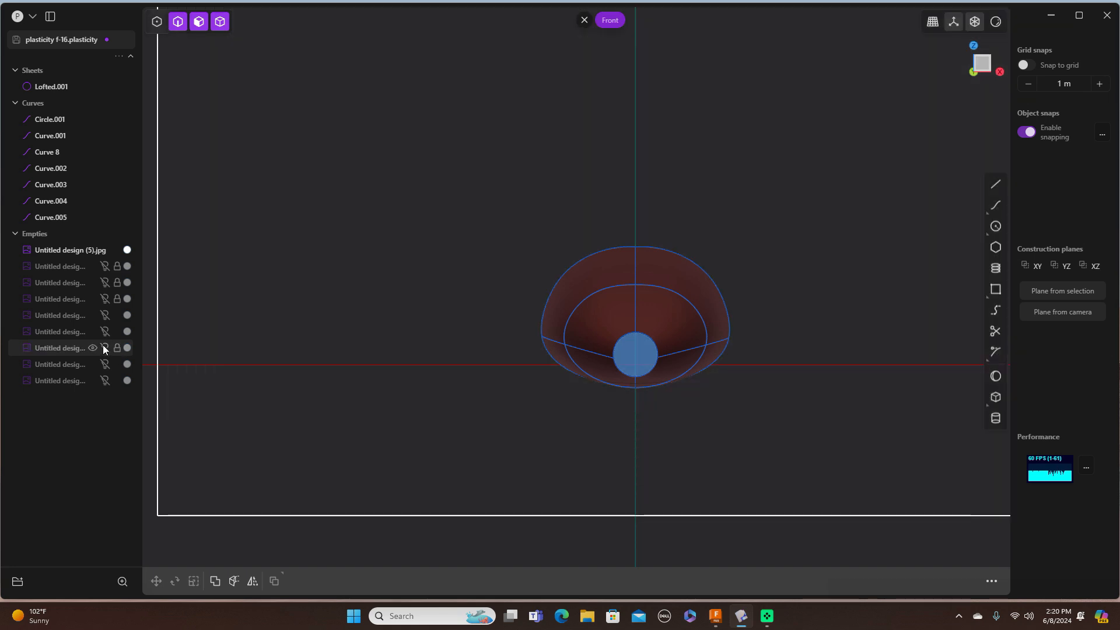
left_click(105, 332)
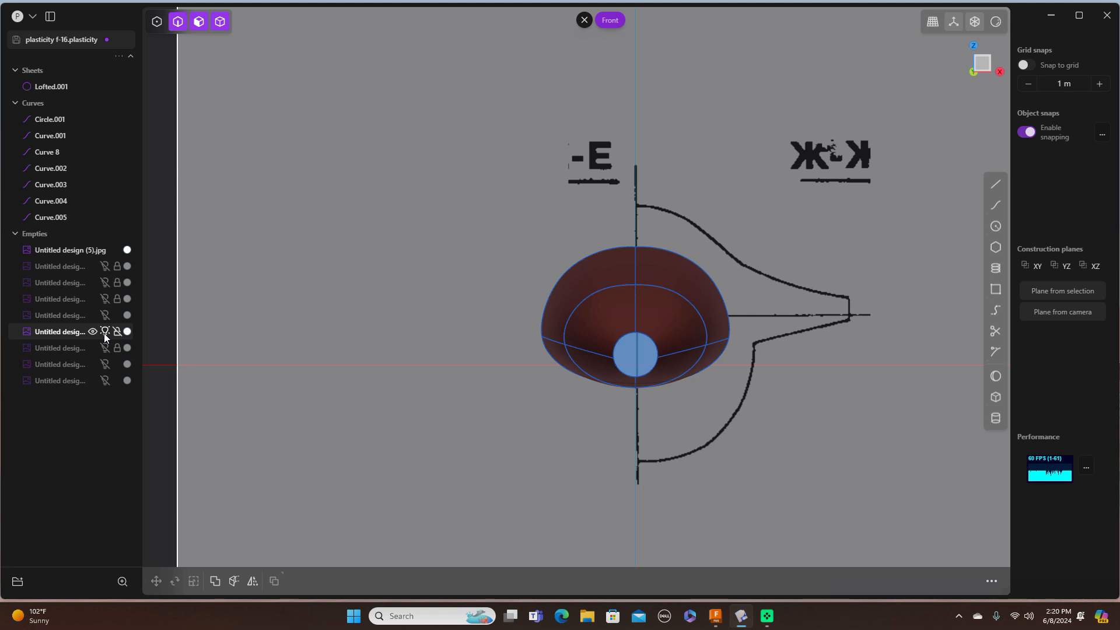
left_click(105, 316)
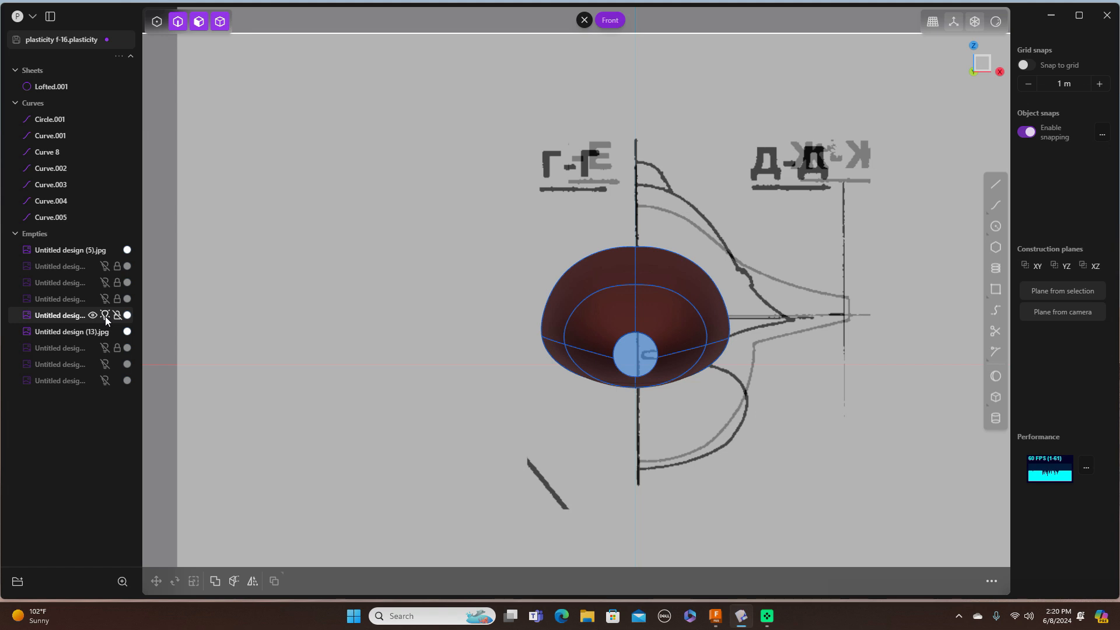
left_click(105, 316)
left_click(105, 316)
left_click(105, 316)
left_click(105, 332)
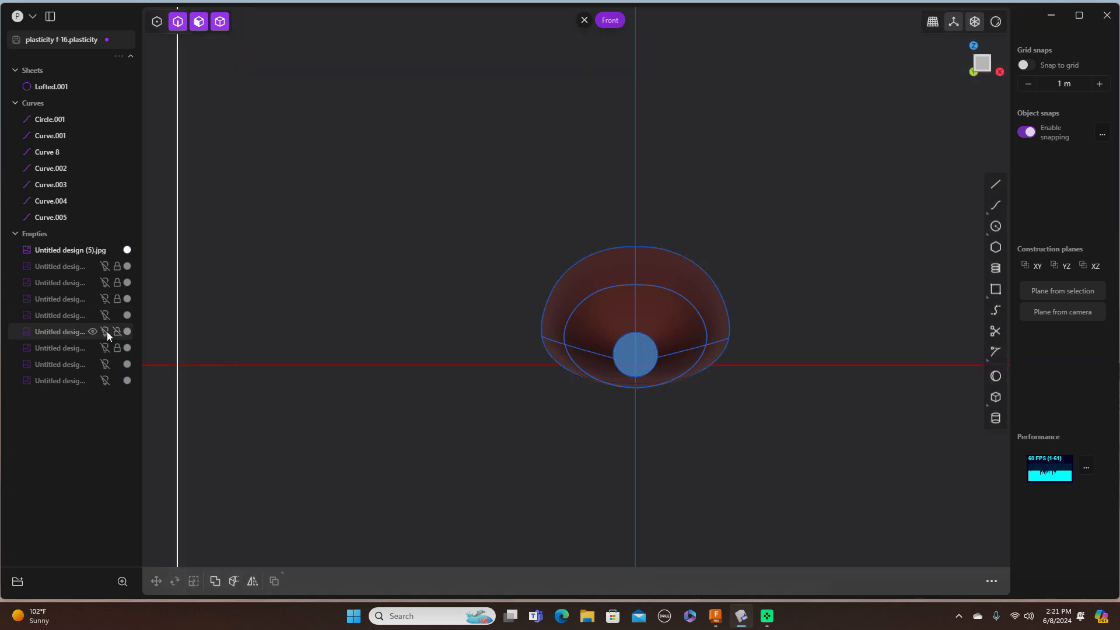
left_click(105, 347)
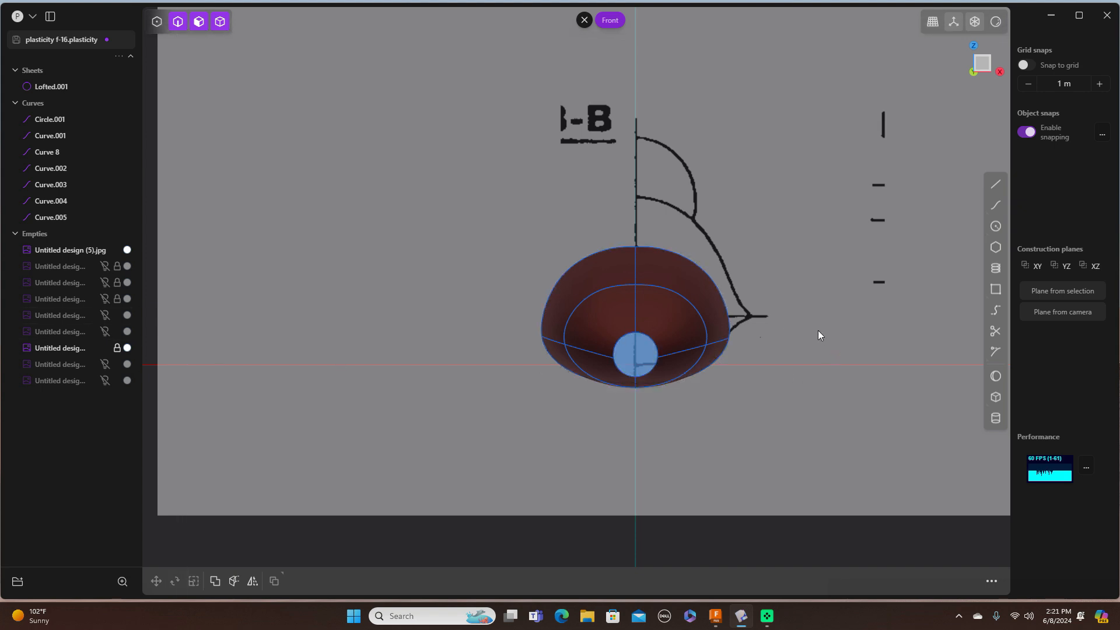
Step: Show the Untitled design (13).jpg section at station Е alongside the В-В section and lock it
scroll(822, 331, "up", 1)
scroll(827, 335, "up", 1)
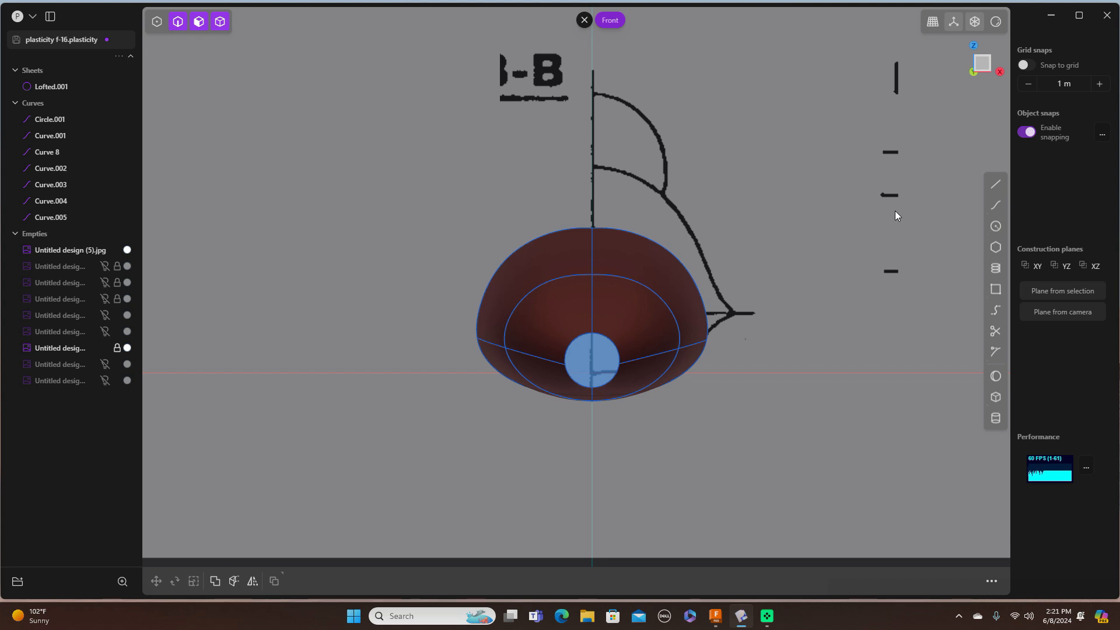
middle_click_drag(866, 261, 810, 272)
scroll(831, 264, "down", 4)
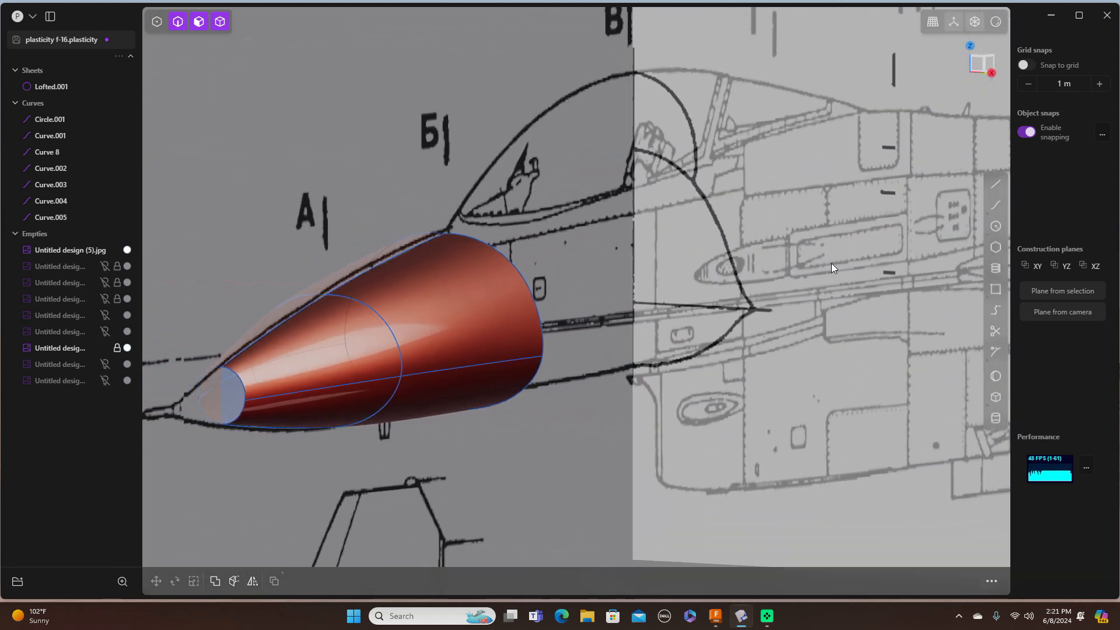
middle_click_drag(850, 258, 534, 296, "shift")
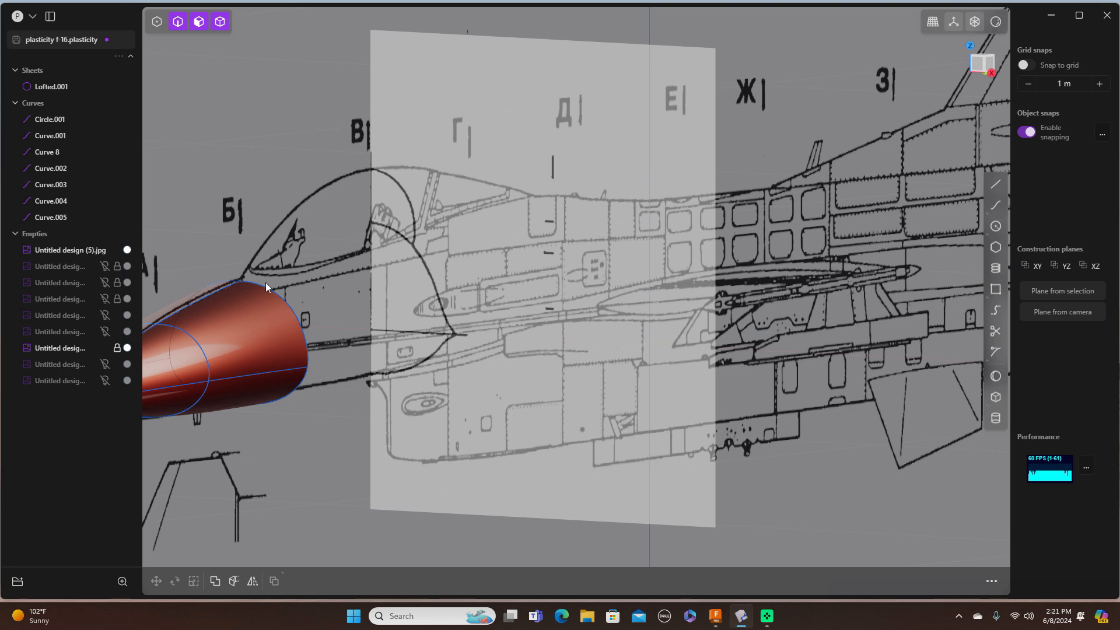
left_click(105, 331)
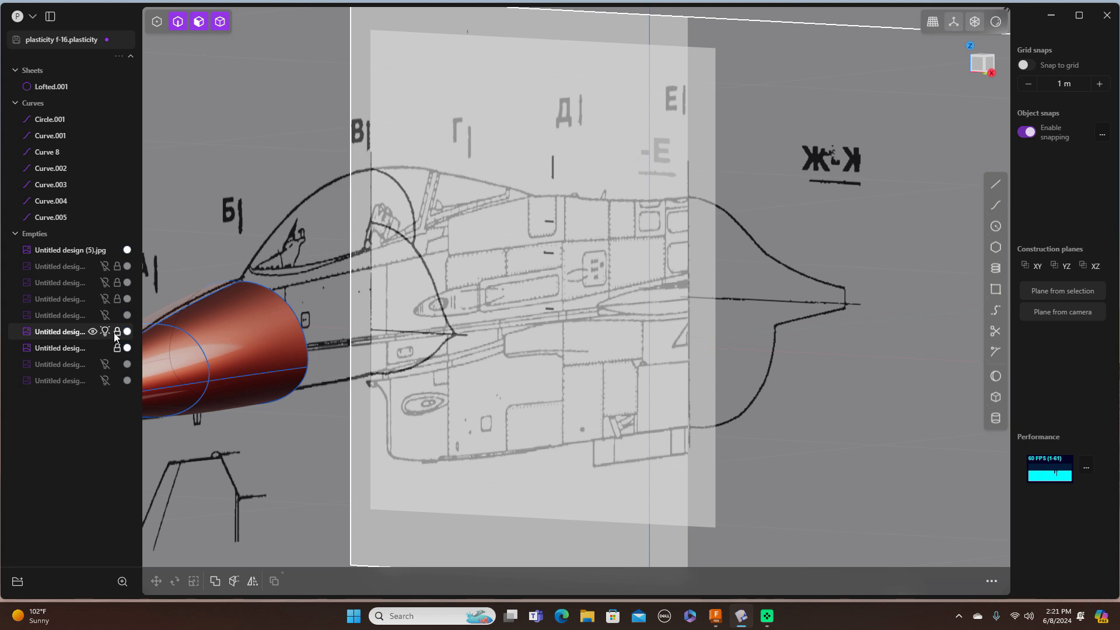
Step: Hide the section image at station Е and view the В-В section from the front
left_click(104, 331)
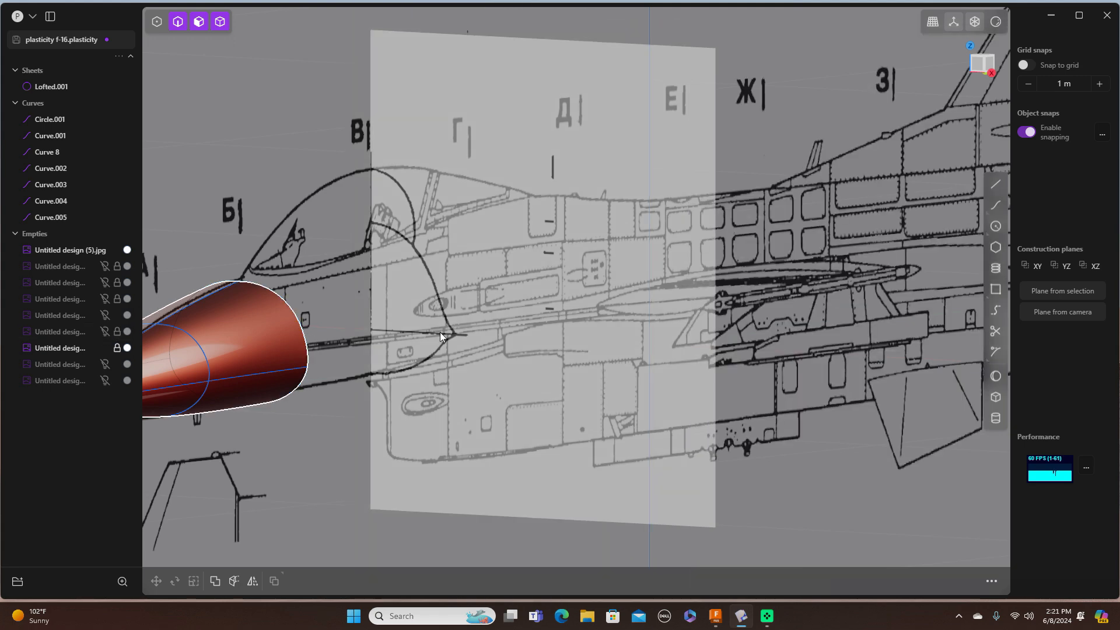
key("KP_1")
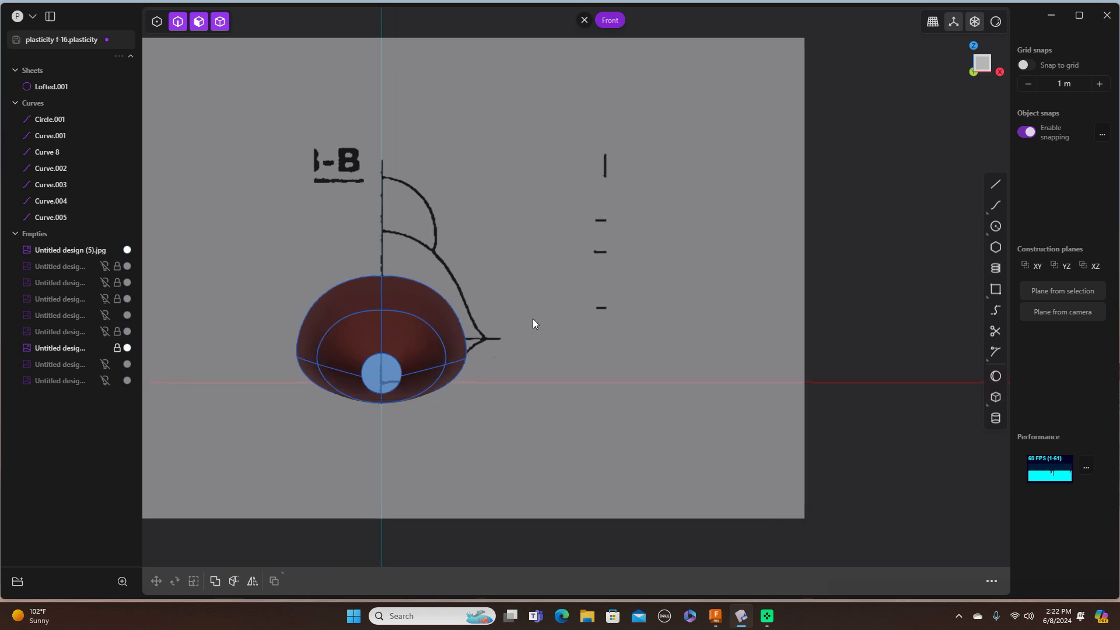
middle_click_drag(614, 291, 714, 289, "shift")
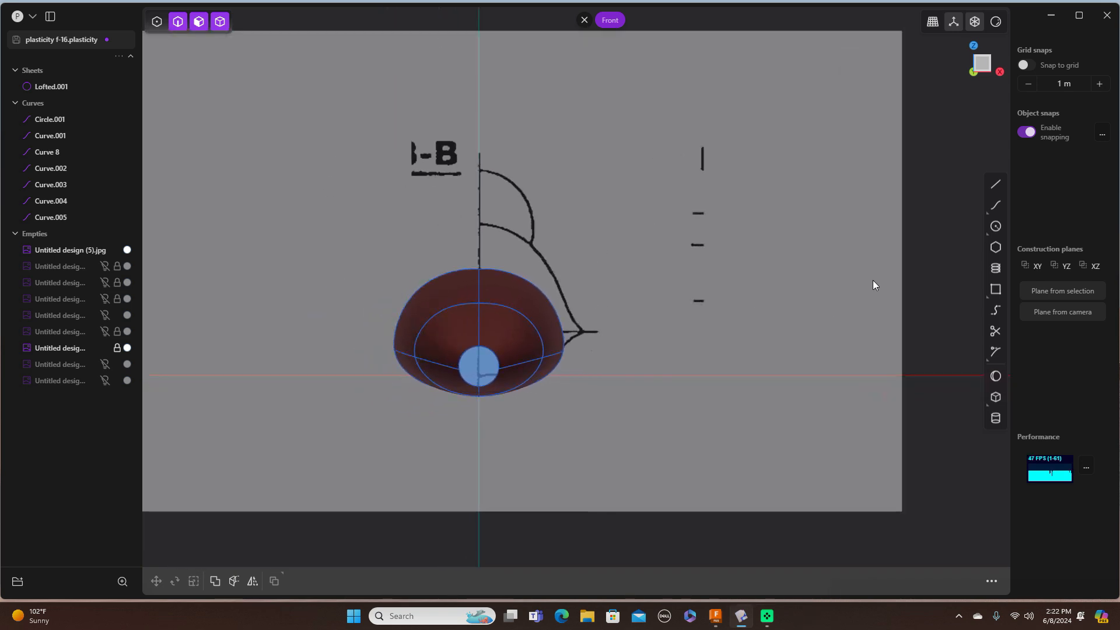
Step: Trace the fuselage's upper outline on the В-В section with a spline, from the centreline below the canopy arc to the outer side tip
left_click(995, 205)
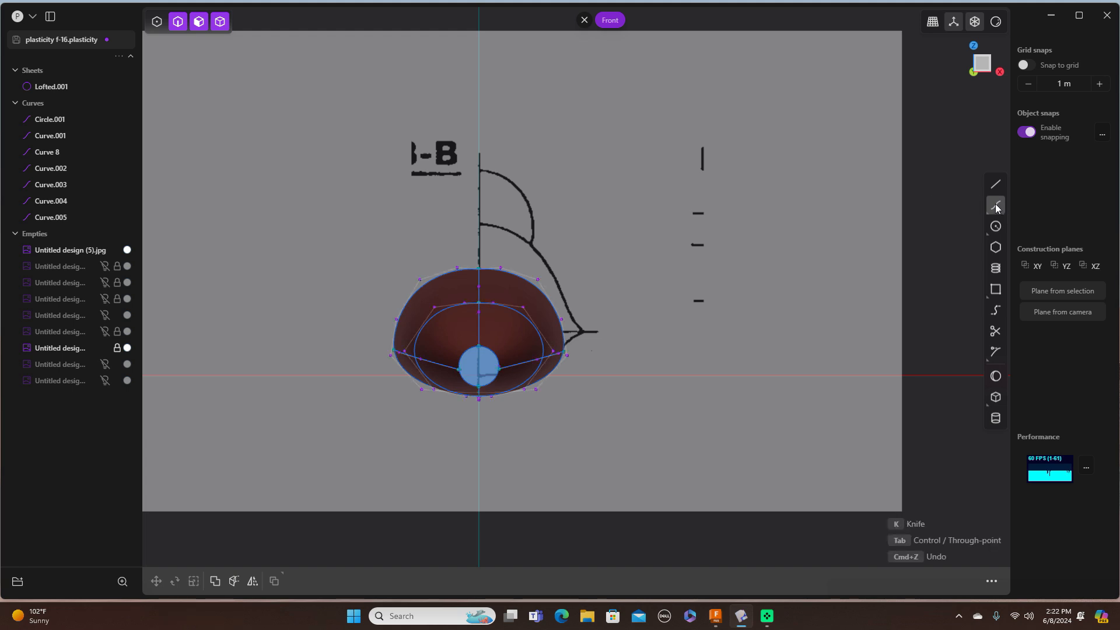
scroll(629, 245, "up", 1)
scroll(629, 245, "up", 1)
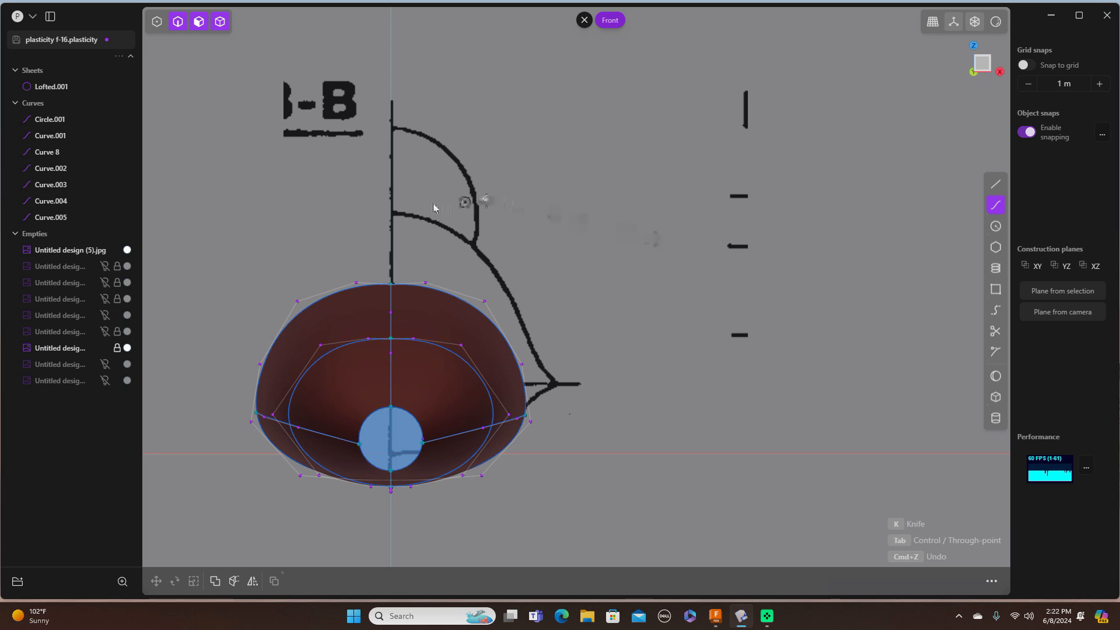
left_click(391, 214)
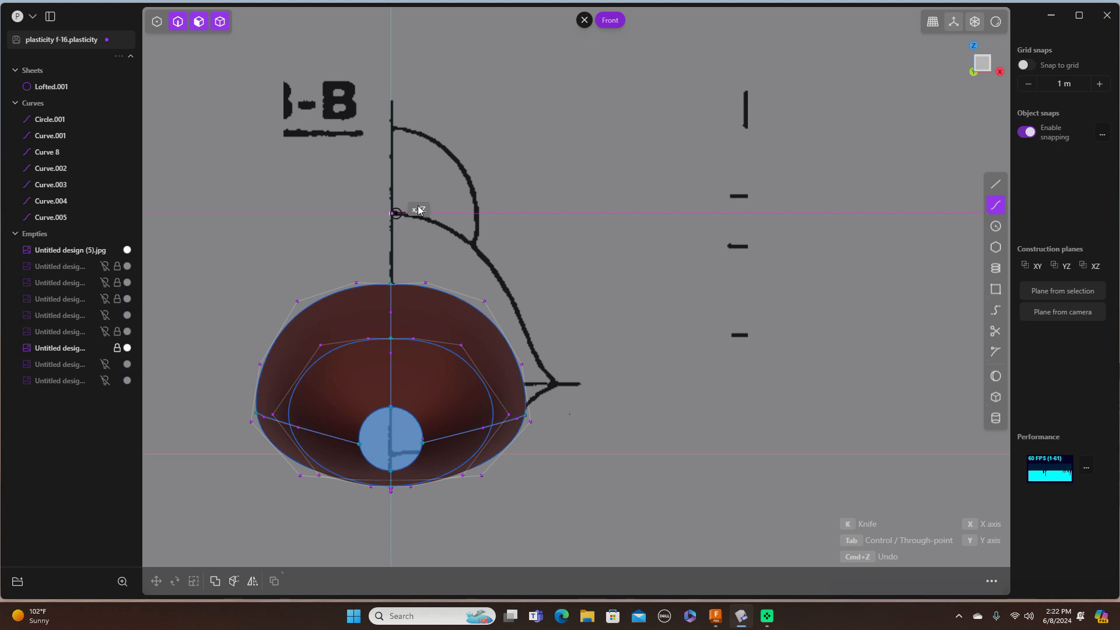
left_click(443, 225)
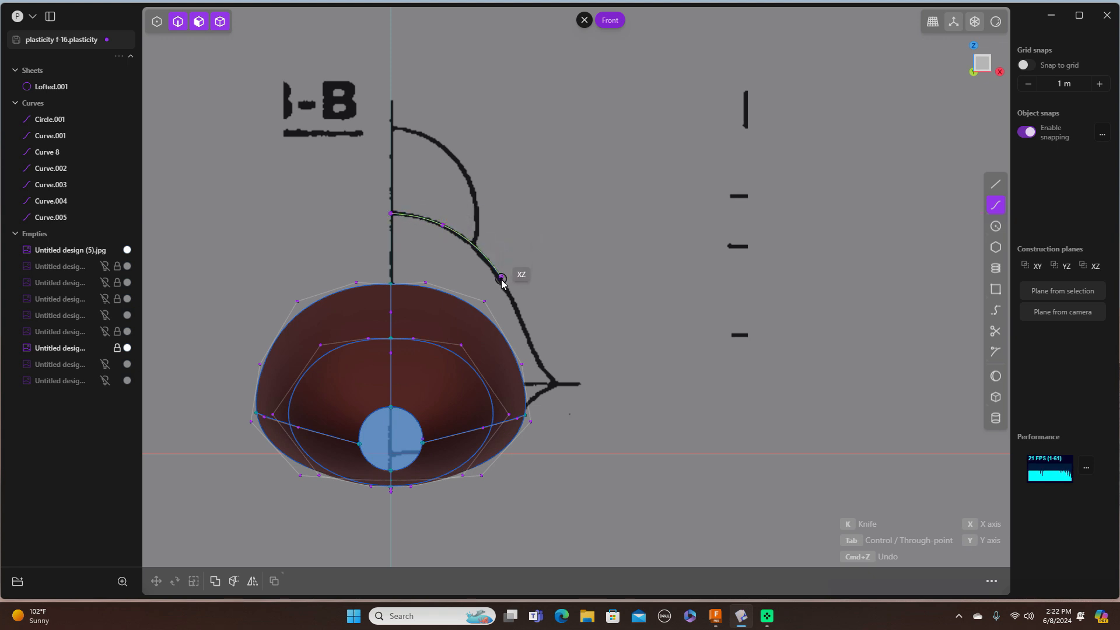
left_click(501, 280)
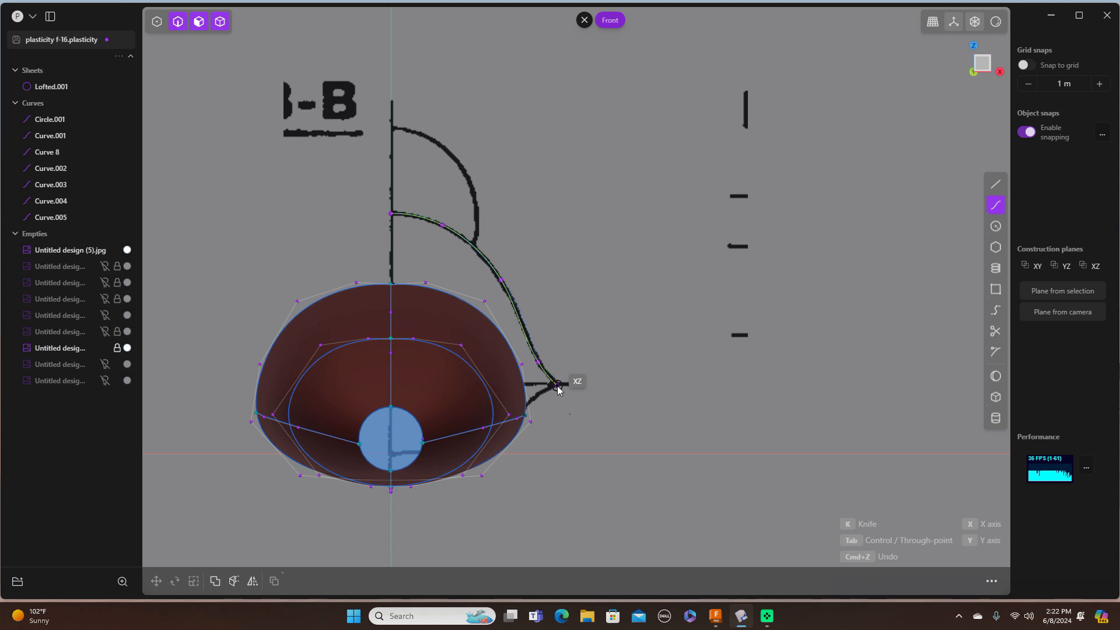
left_click(559, 385)
right_click(559, 385)
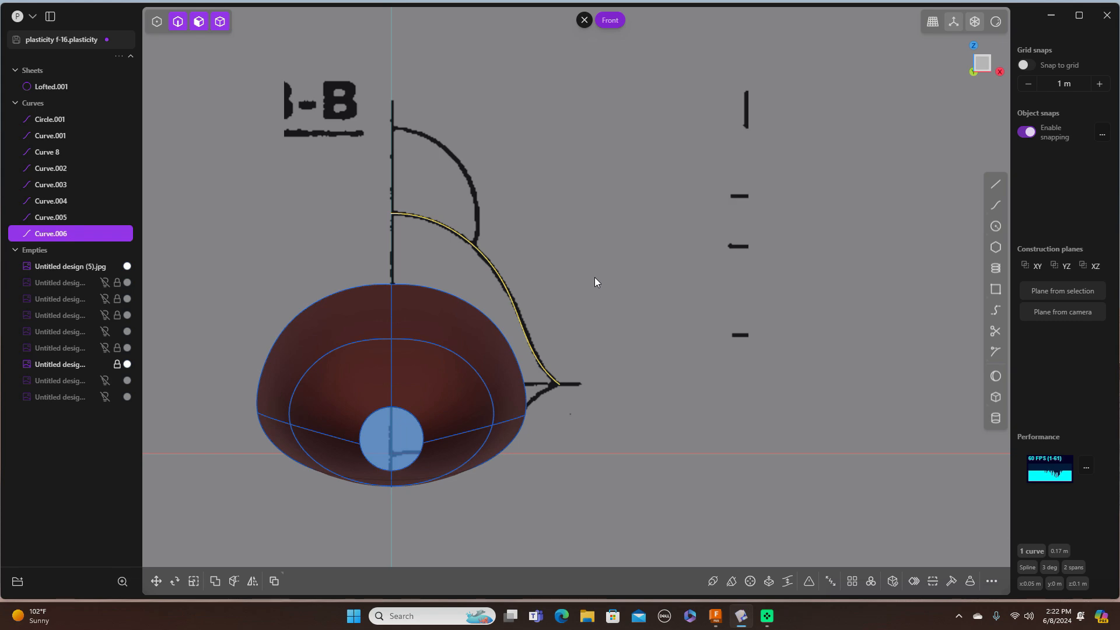
Step: Move the traced В-В curve -0.49995 m along Y to station В on the side drawing
key("g")
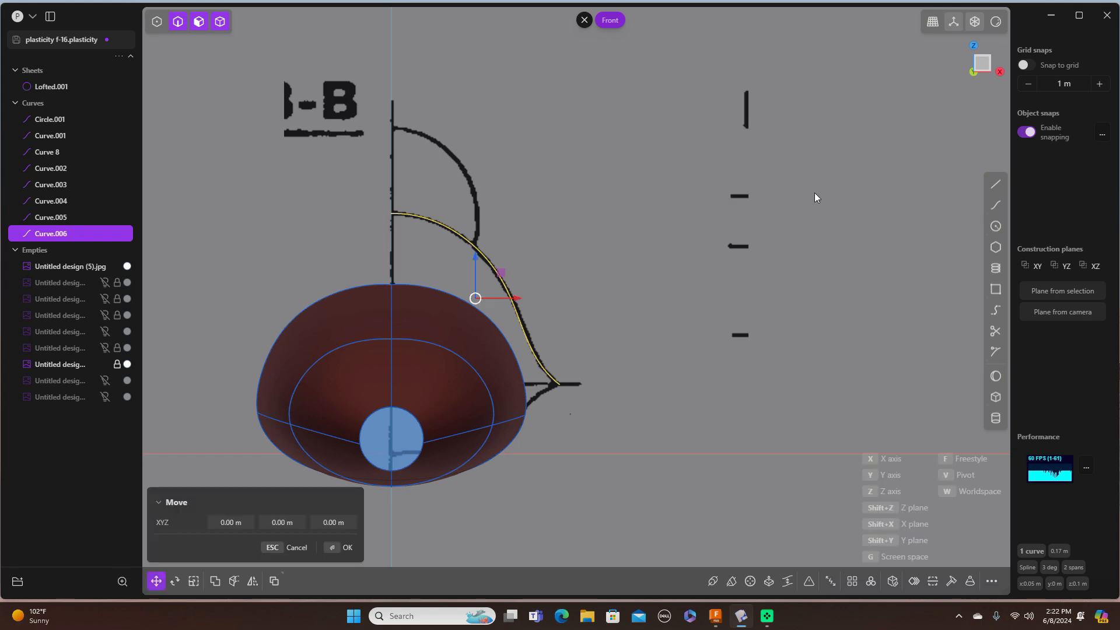
middle_click_drag(807, 200, 791, 201)
scroll(775, 196, "up", 1)
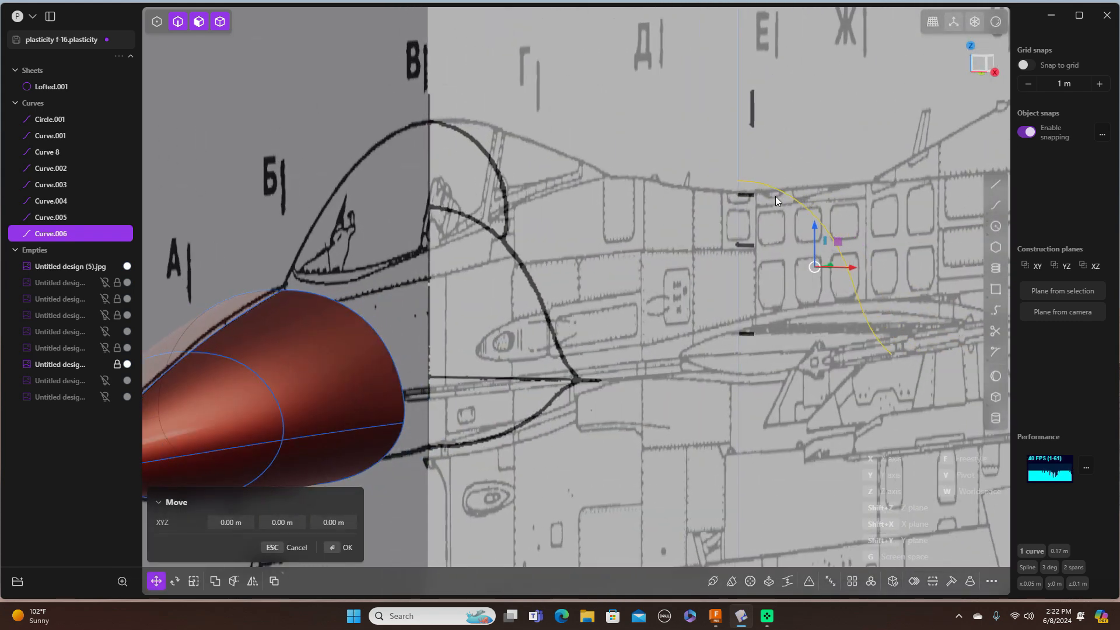
scroll(775, 196, "up", 2)
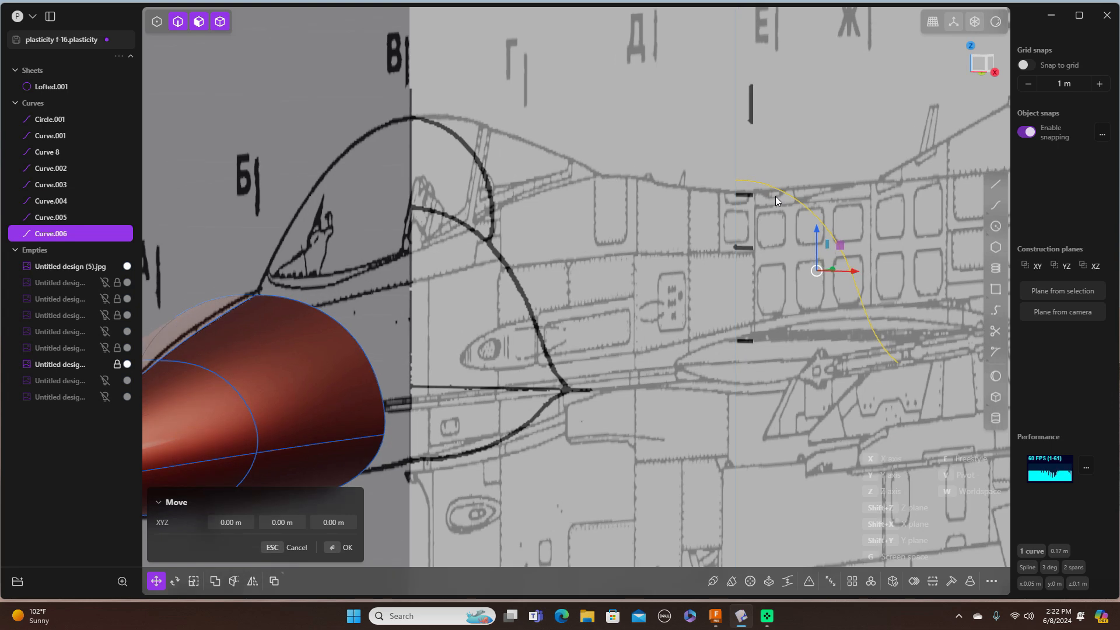
key("KP_3")
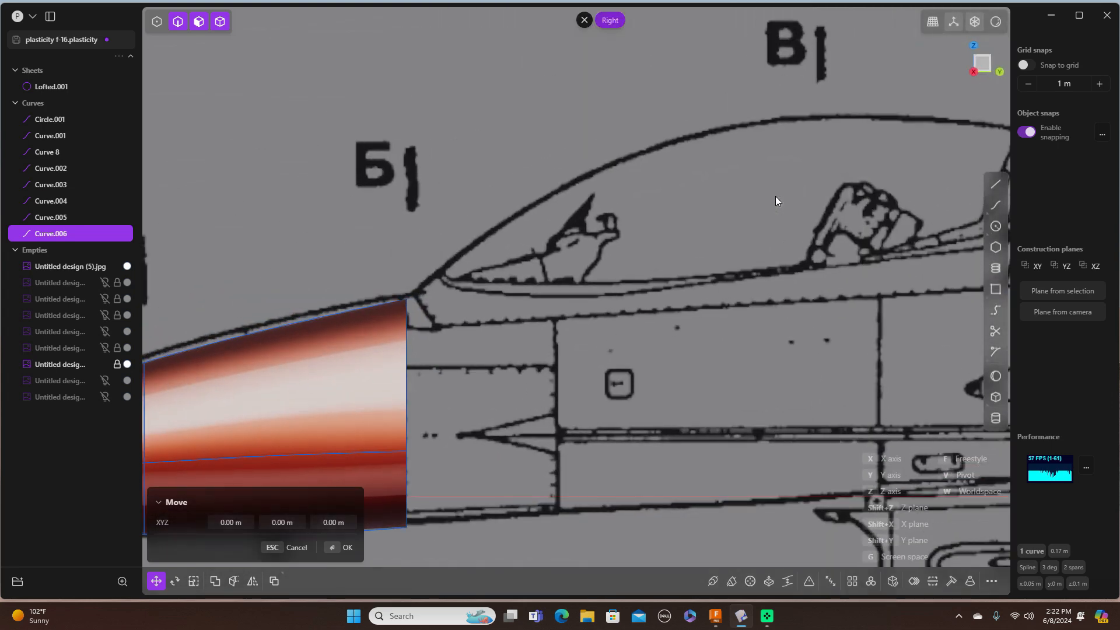
scroll(775, 196, "down", 3)
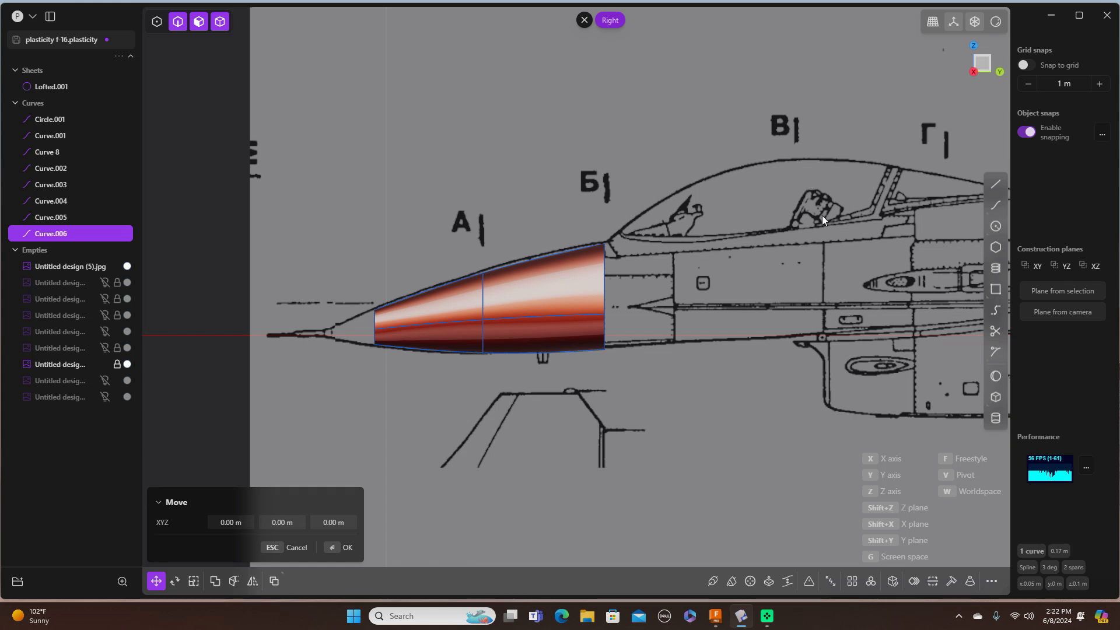
middle_click_drag(701, 227, 541, 197, "shift")
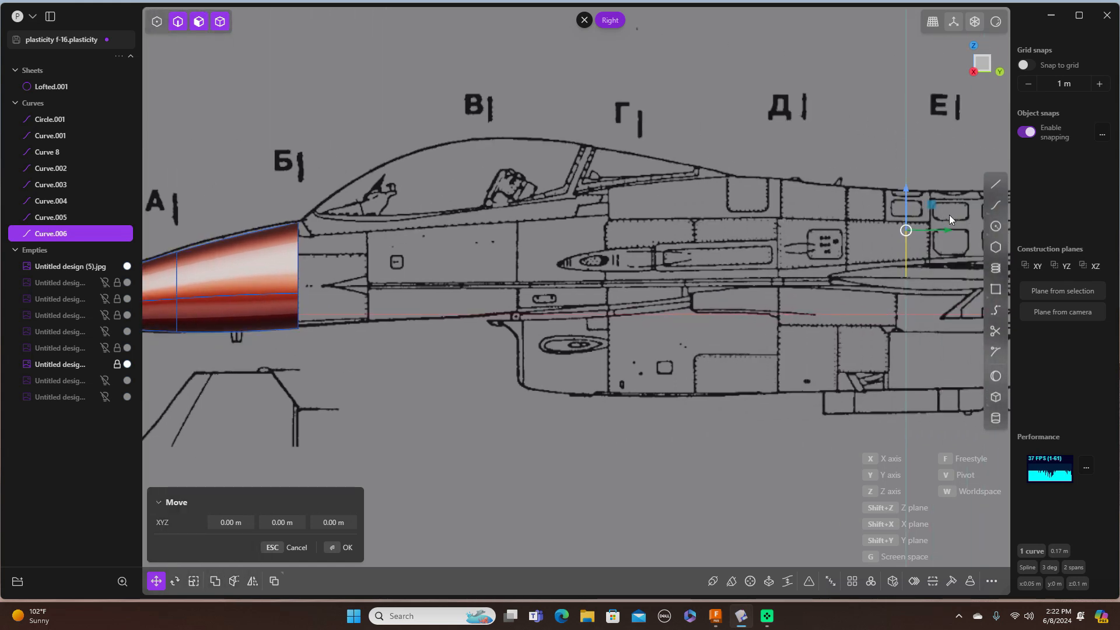
left_click_drag(950, 229, 537, 181)
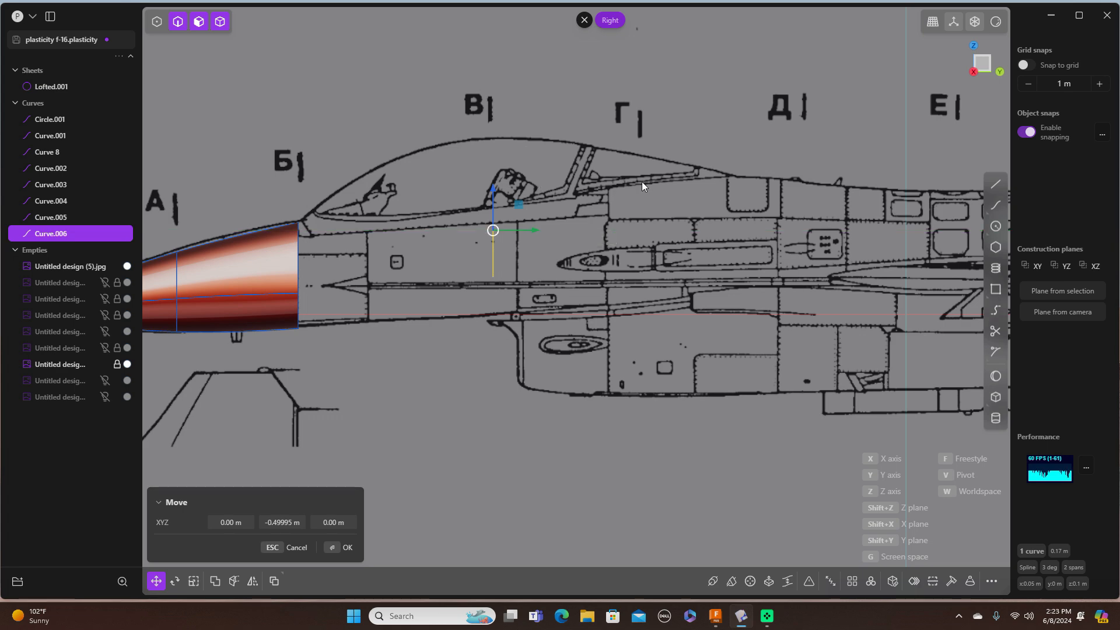
mouse_move(642, 182)
middle_mouse_down()
mouse_move(778, 199)
mouse_move(769, 201)
middle_mouse_up()
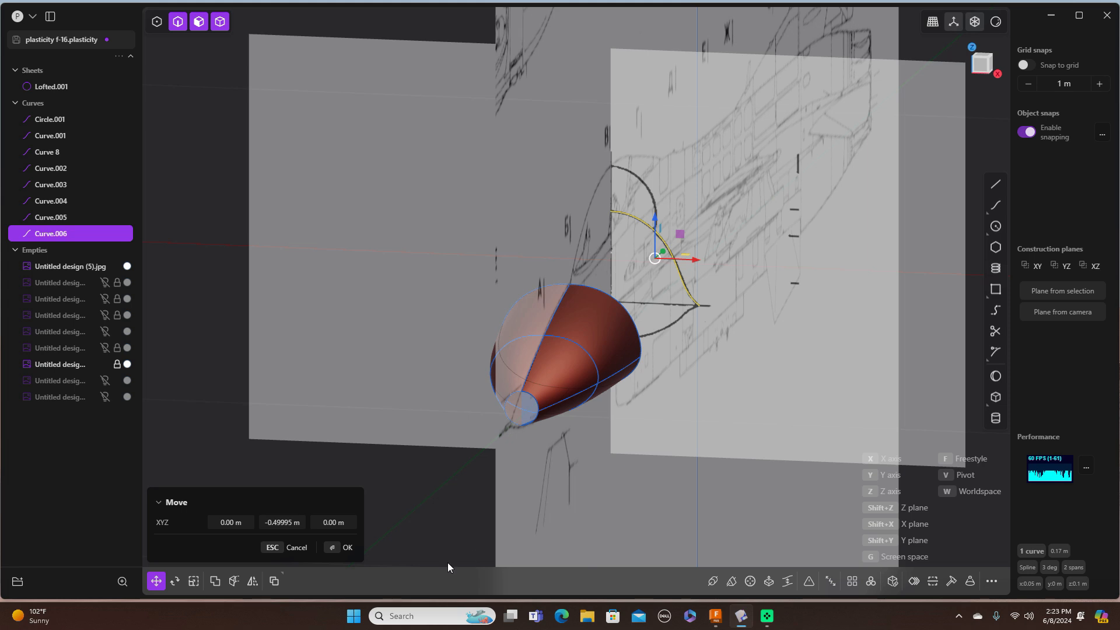
left_click(346, 548)
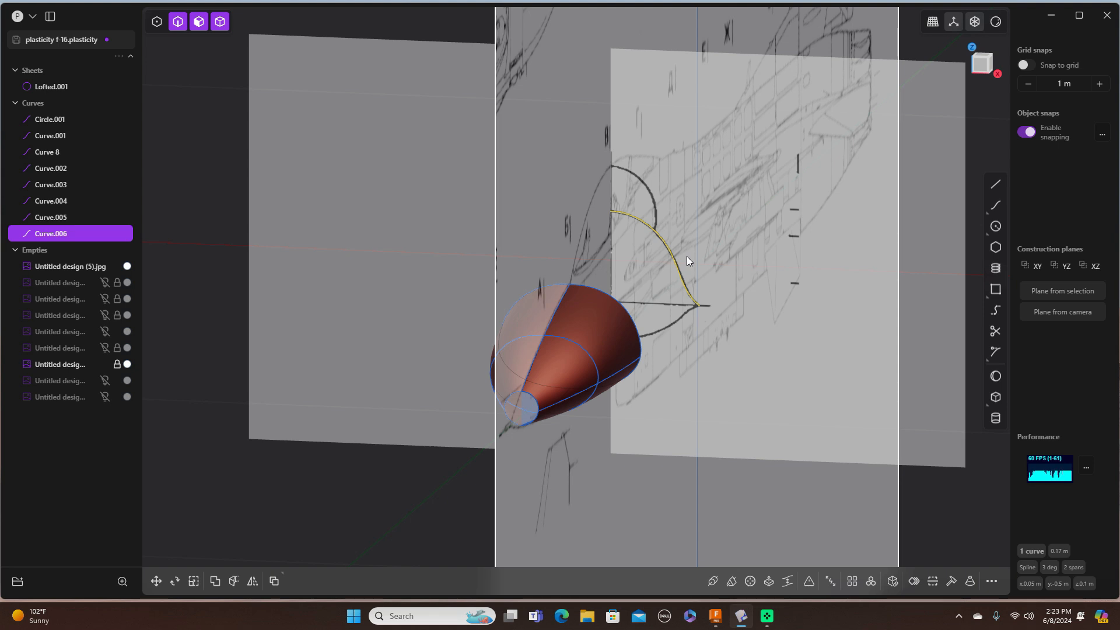
Step: Mirror the В-В curve along X across the fuselage centreline
key("alt+x")
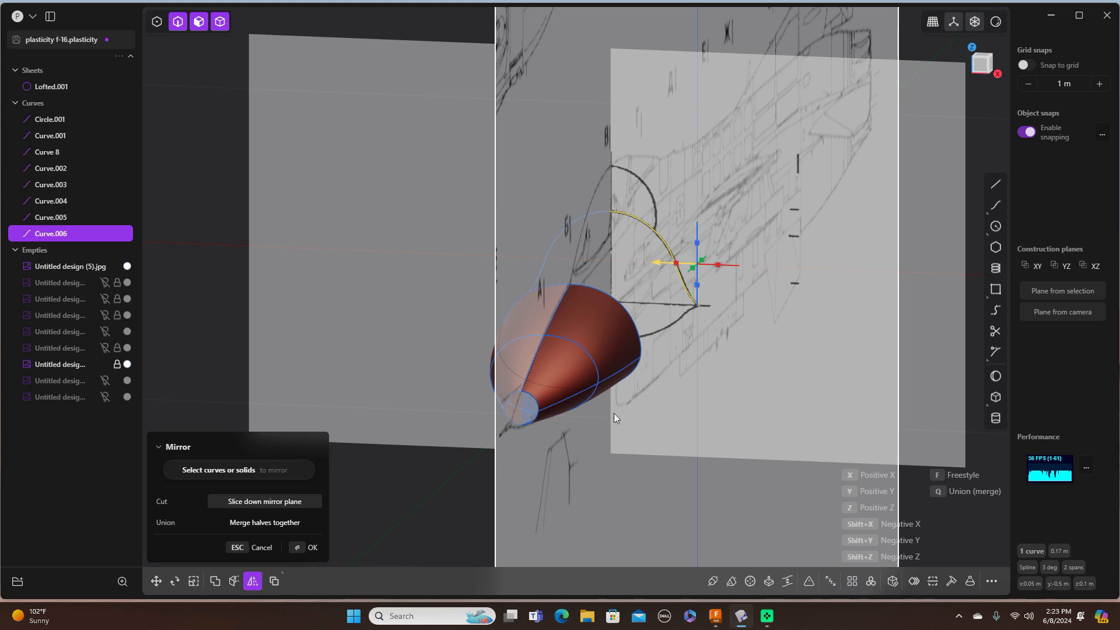
Step: Mirror the half section curve across the centre plane and join both halves into a single curve
left_click(314, 546)
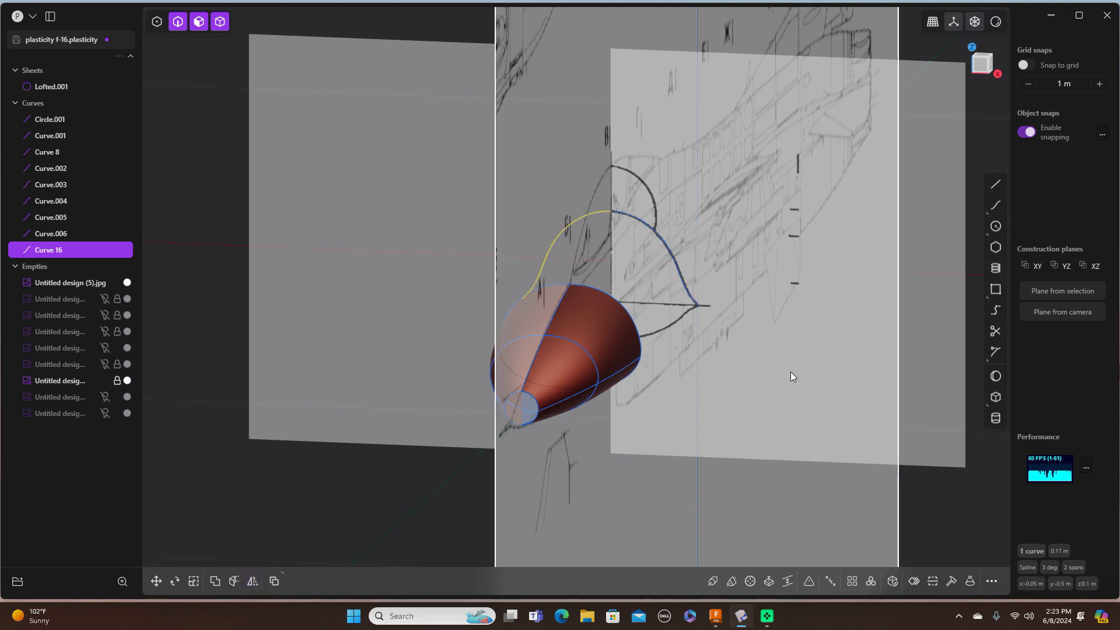
left_click(663, 238)
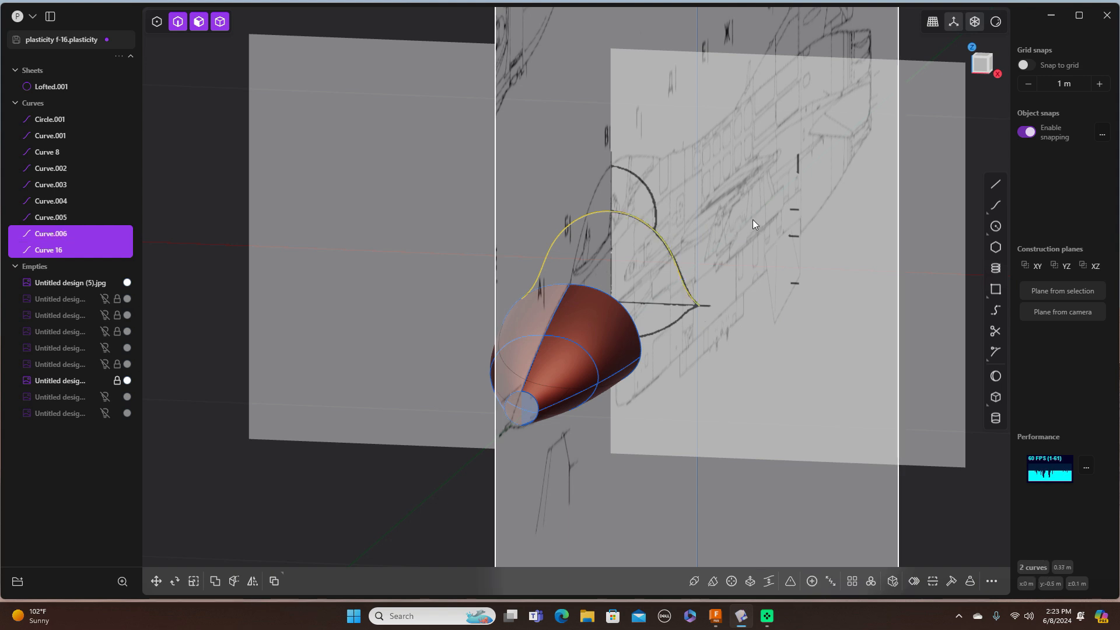
key("Delete")
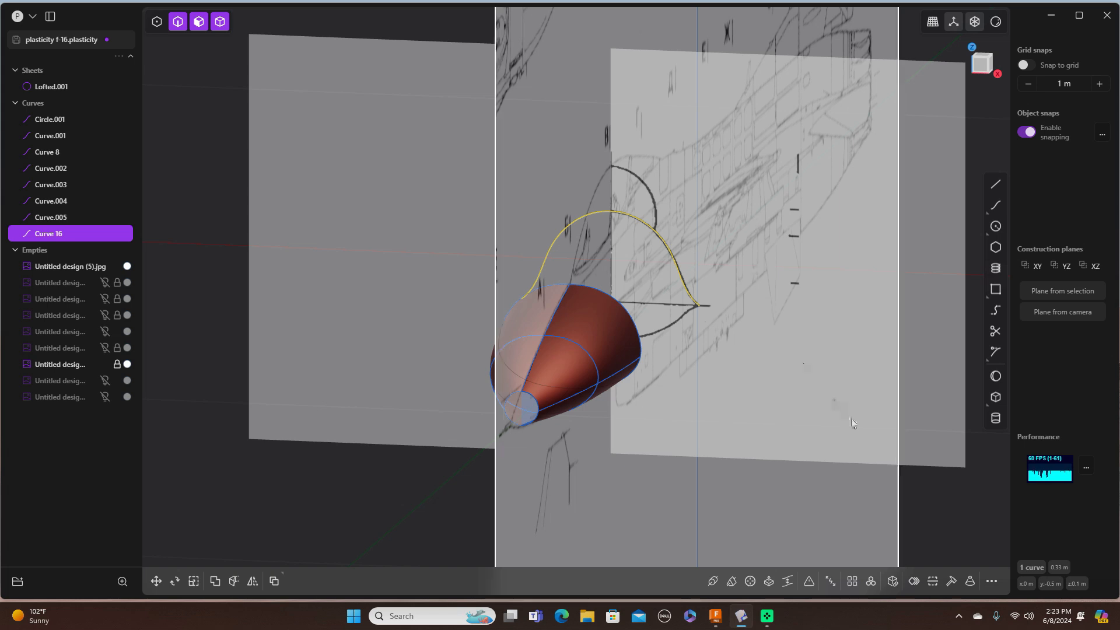
Step: Rebuild the joined section curve using the Refit method with a tolerance of 0.00100, then clear the selection
left_click(952, 579)
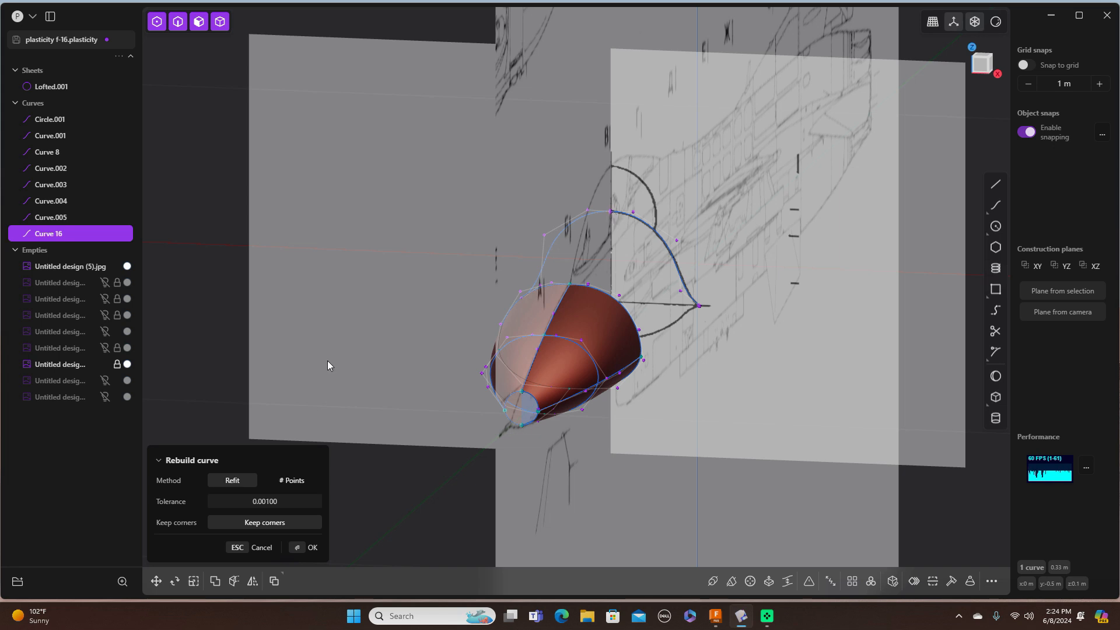
left_click(314, 547)
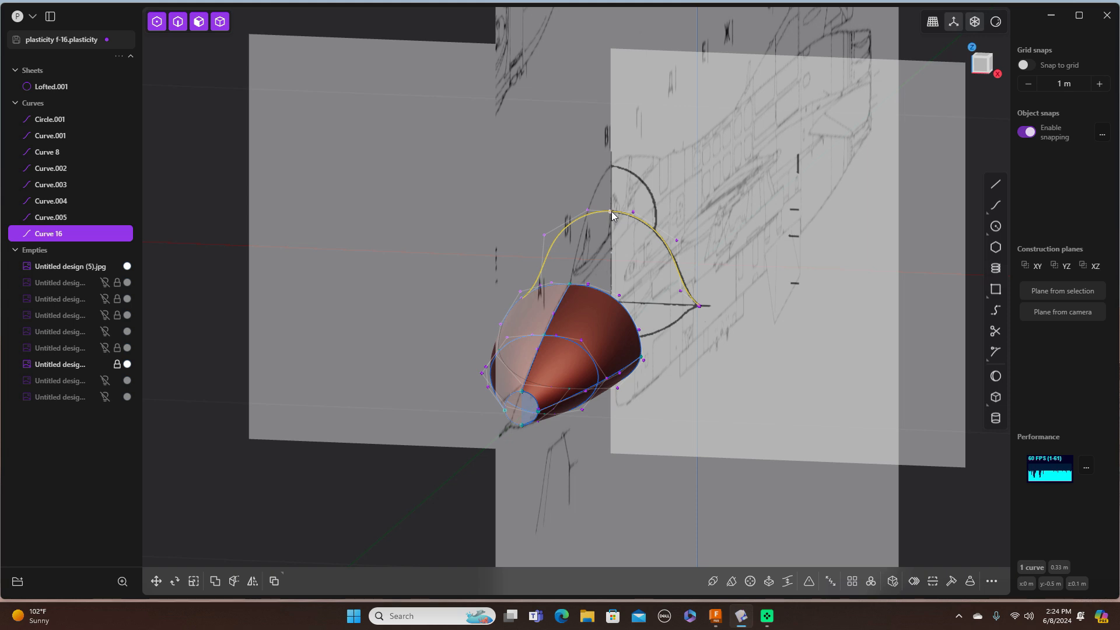
key("Escape")
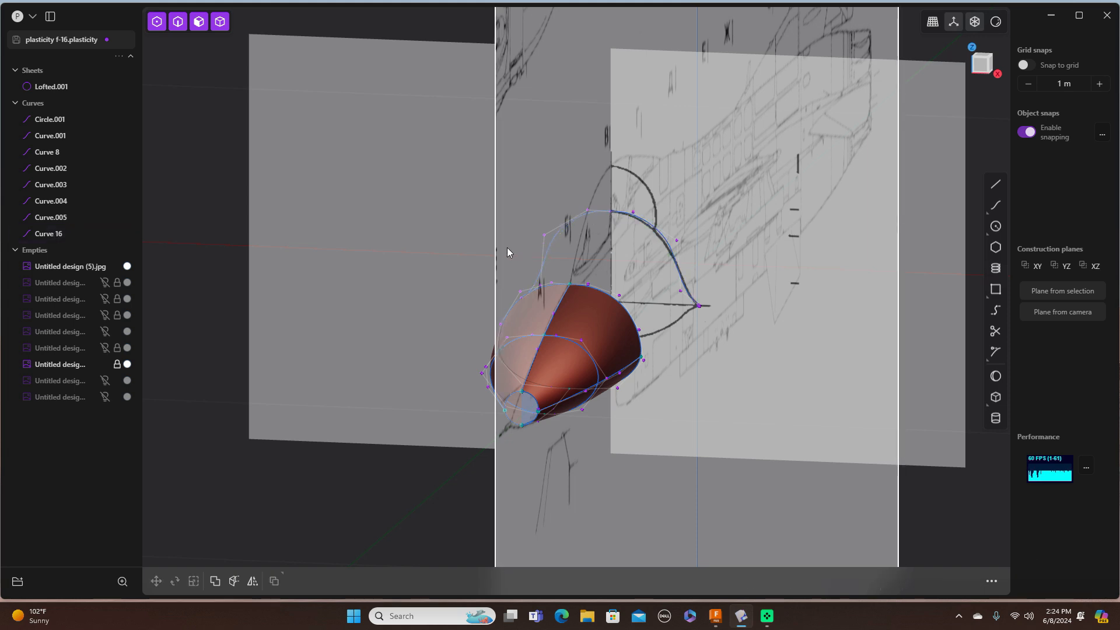
Step: In front view, raise the section curve's top centre point 0.00148 m and nudge its upper control point on the traced half slightly inward
key("KP_1")
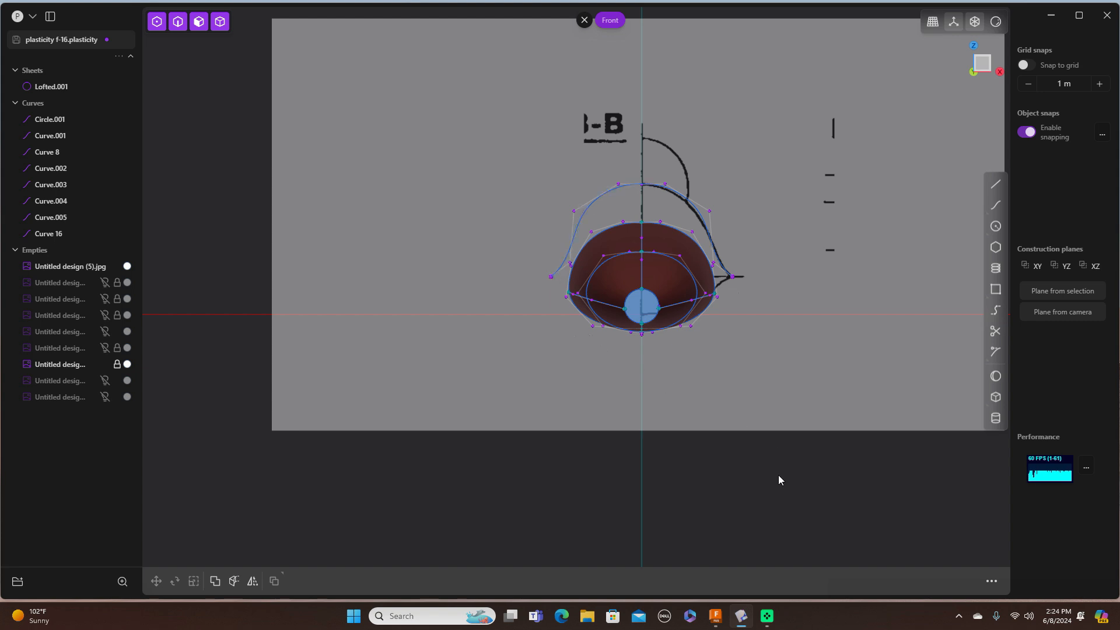
middle_click_drag(786, 467, 393, 470)
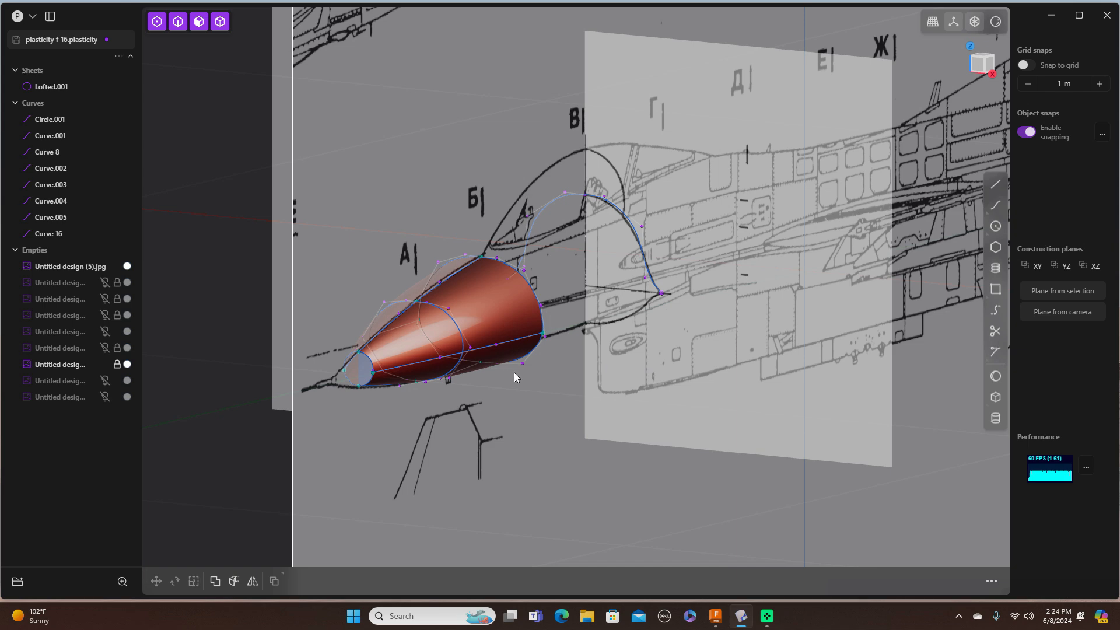
key("KP_1")
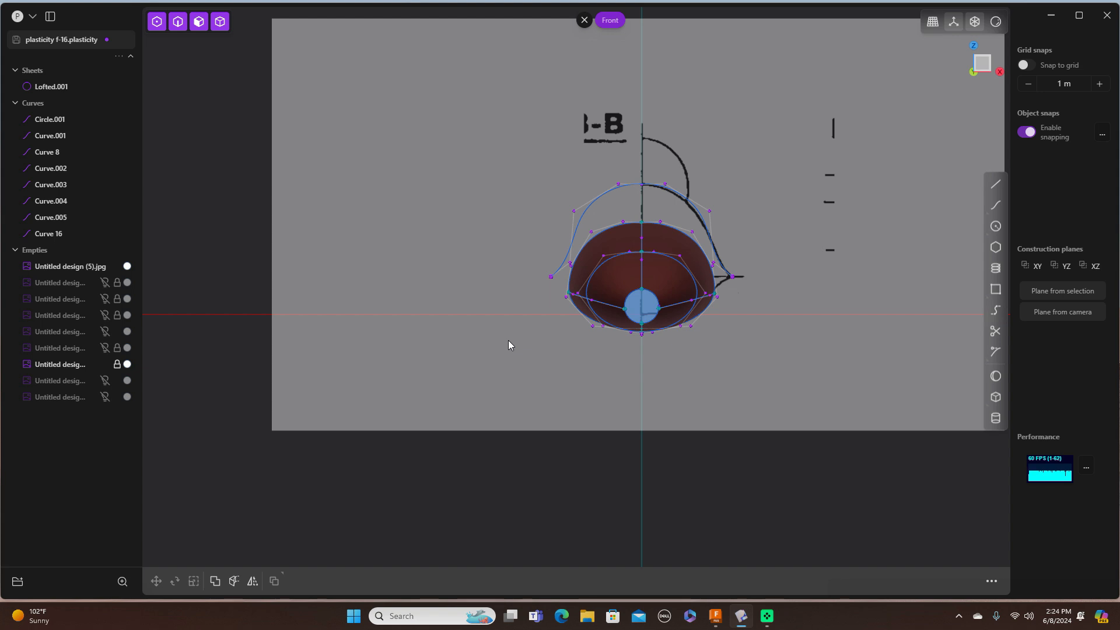
scroll(605, 334, "up", 3)
scroll(605, 333, "up", 1)
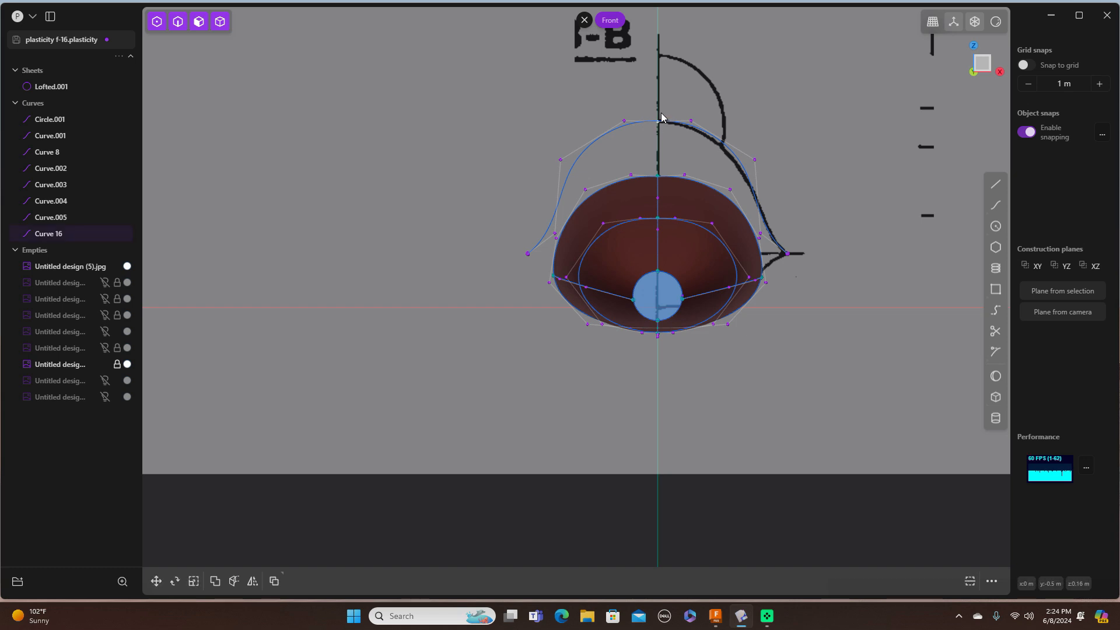
key("g")
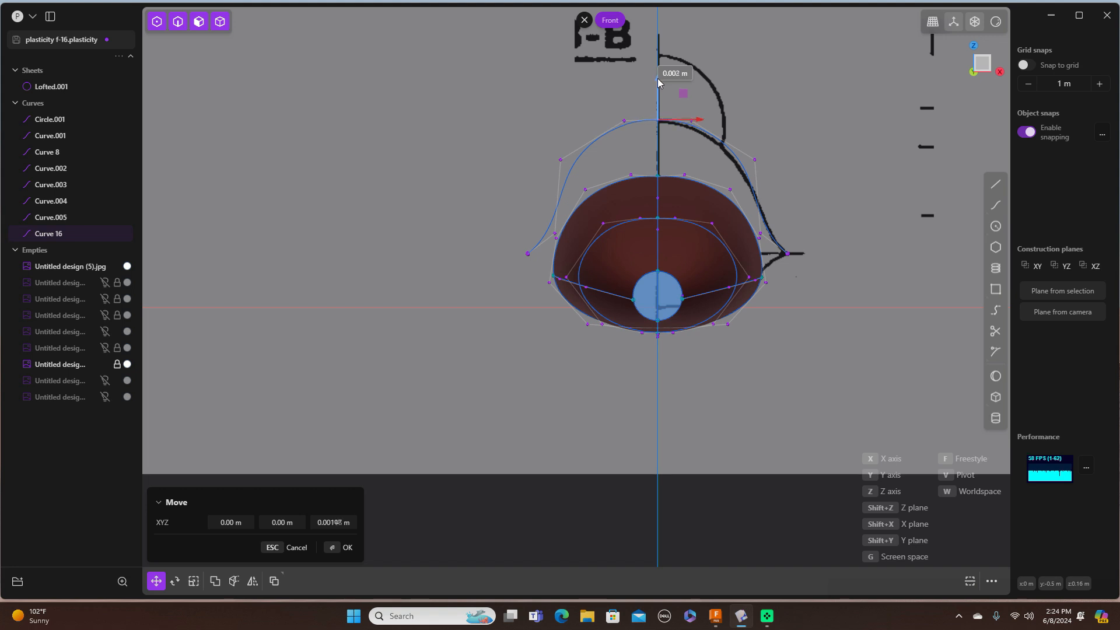
left_click_drag(657, 82, 658, 81)
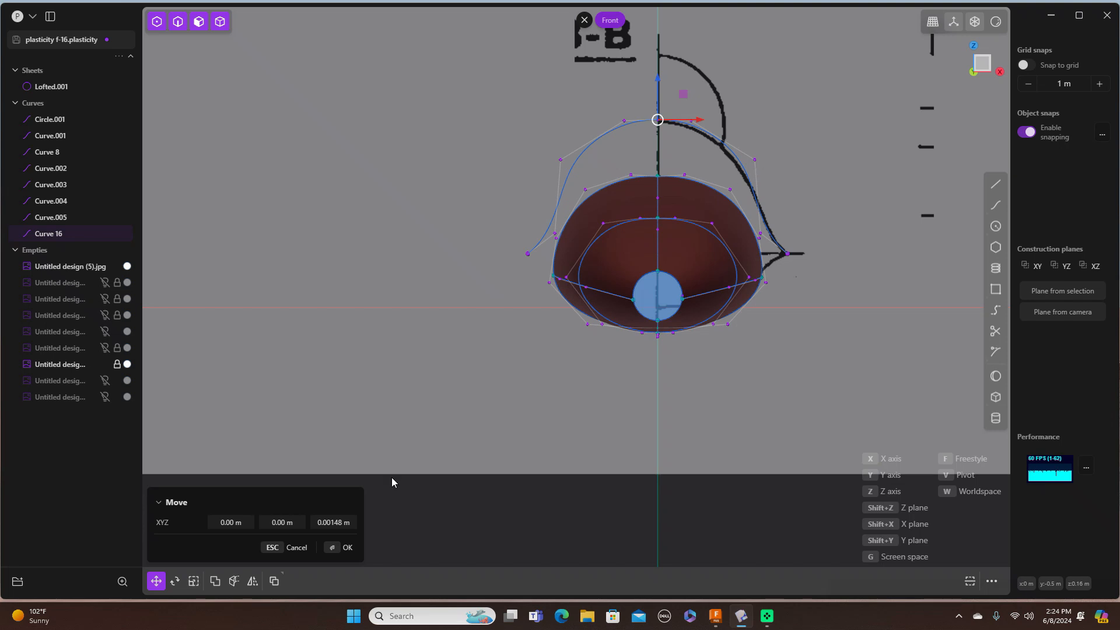
left_click(347, 547)
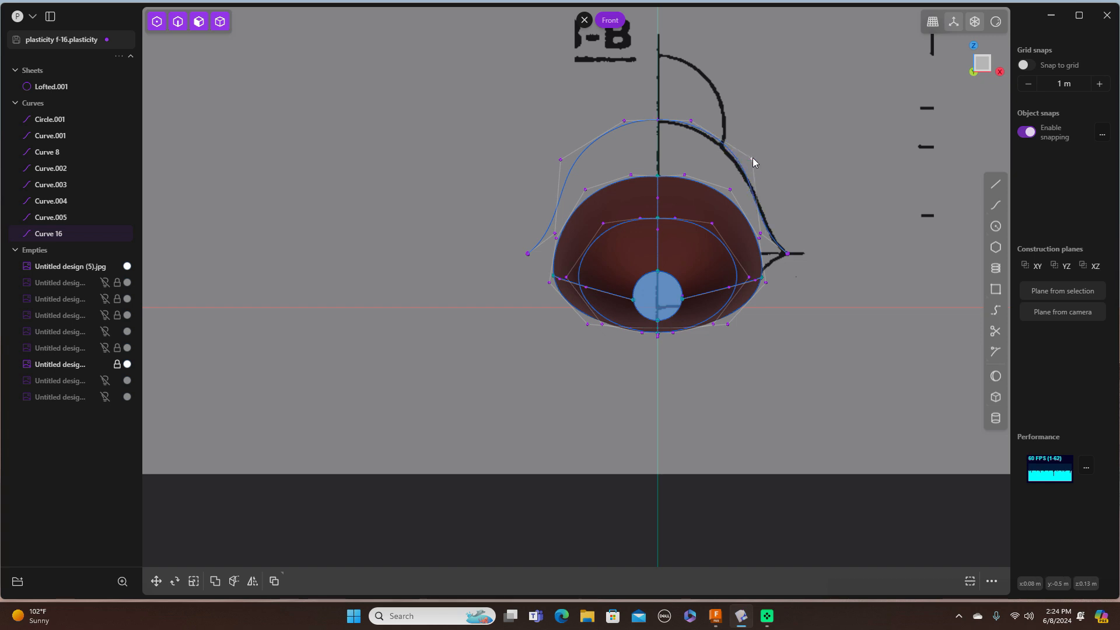
left_click_drag(751, 157, 750, 160)
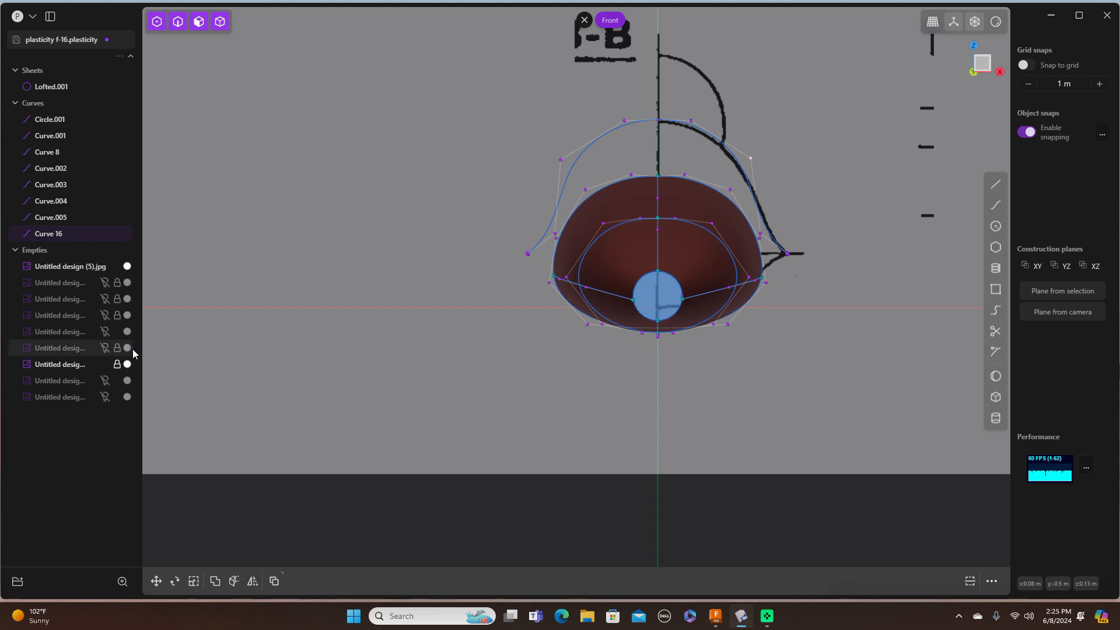
Step: Hide the B-B section image and show the E and Ж-Ж image together with Untitled design (11).jpg
left_click(105, 365)
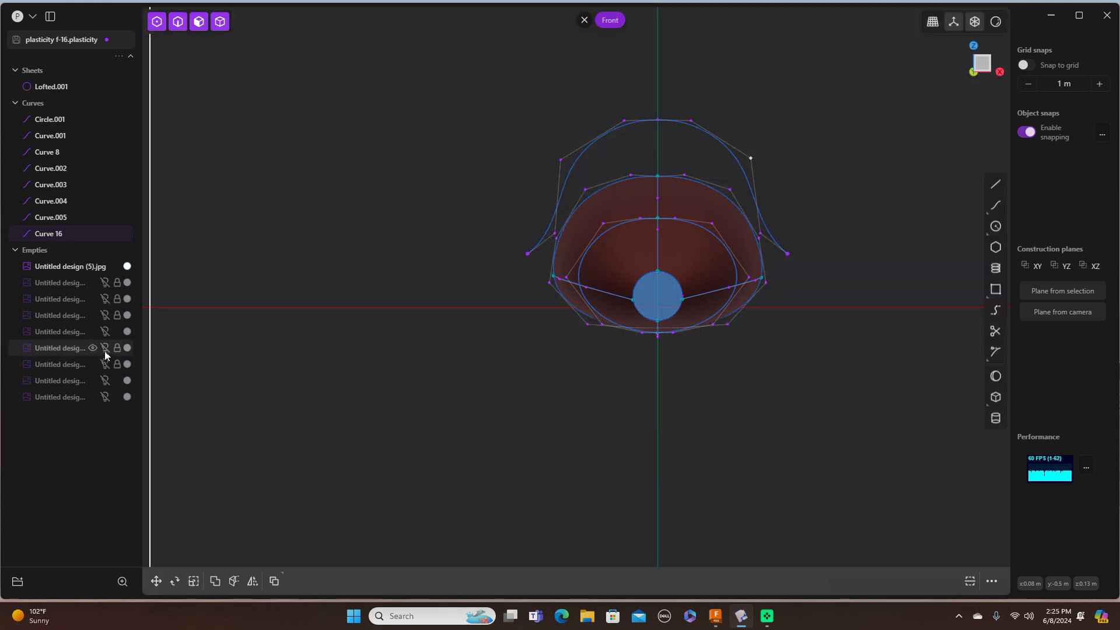
left_click(106, 352)
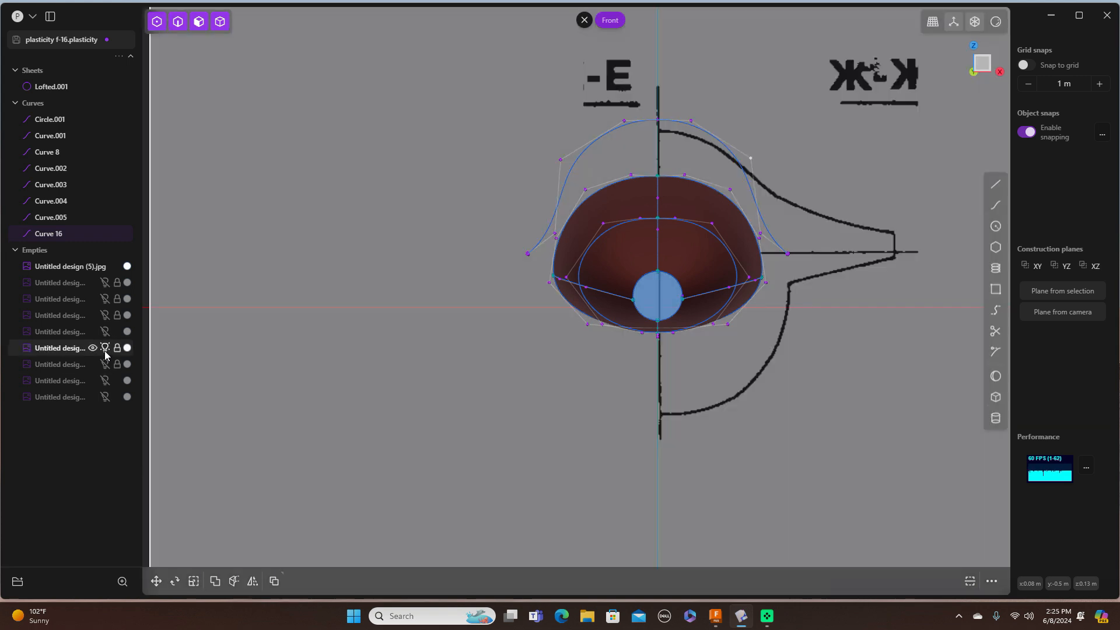
middle_click_drag(918, 326, 896, 339)
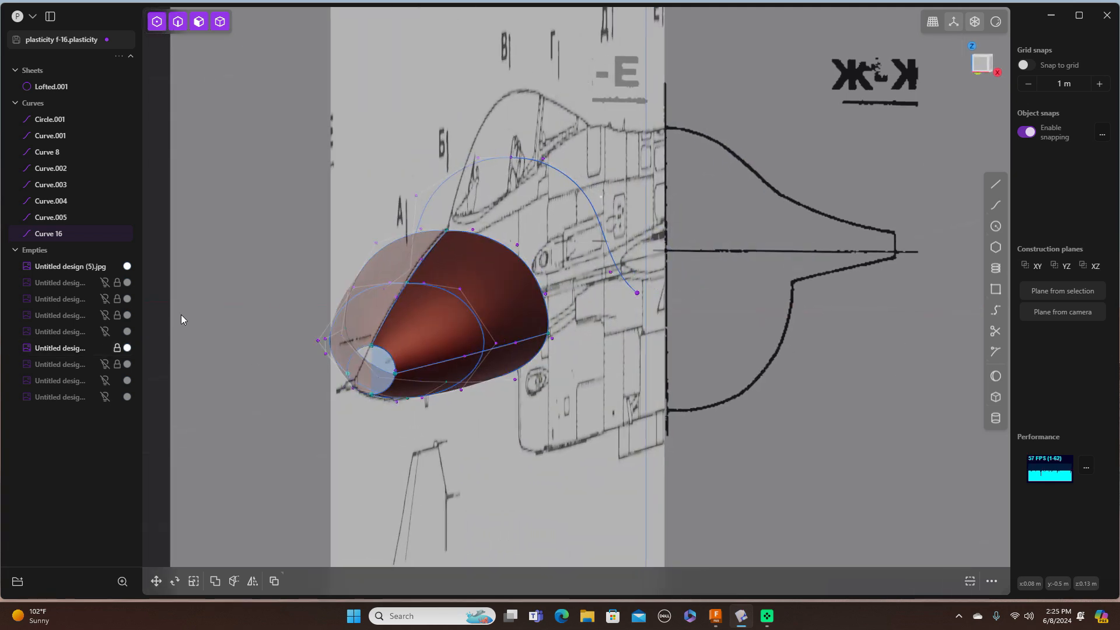
left_click(117, 330)
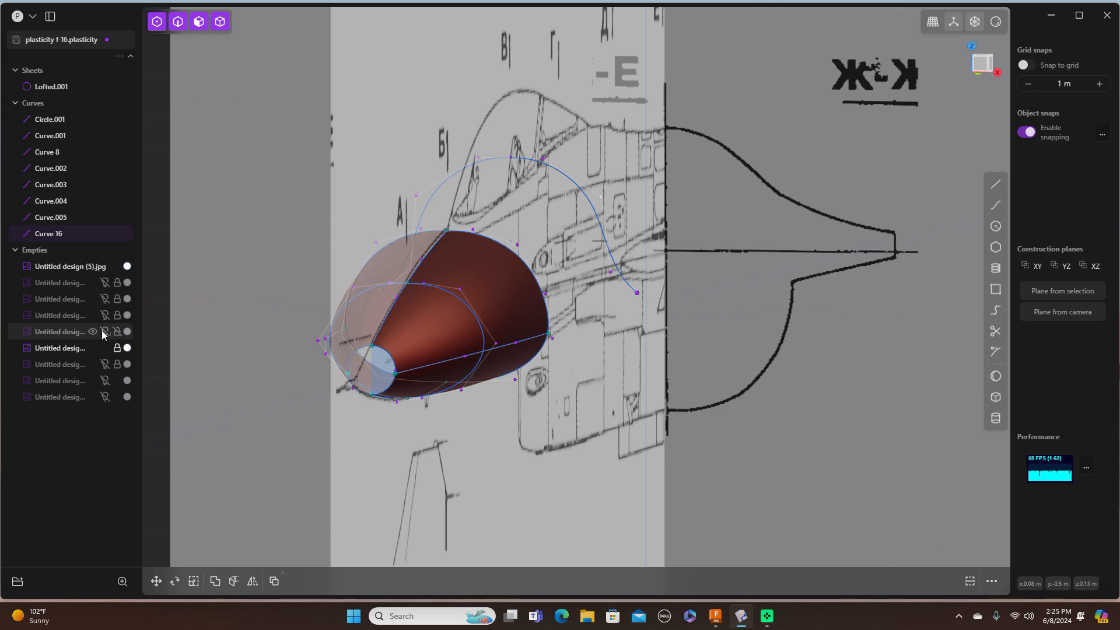
left_click(104, 332)
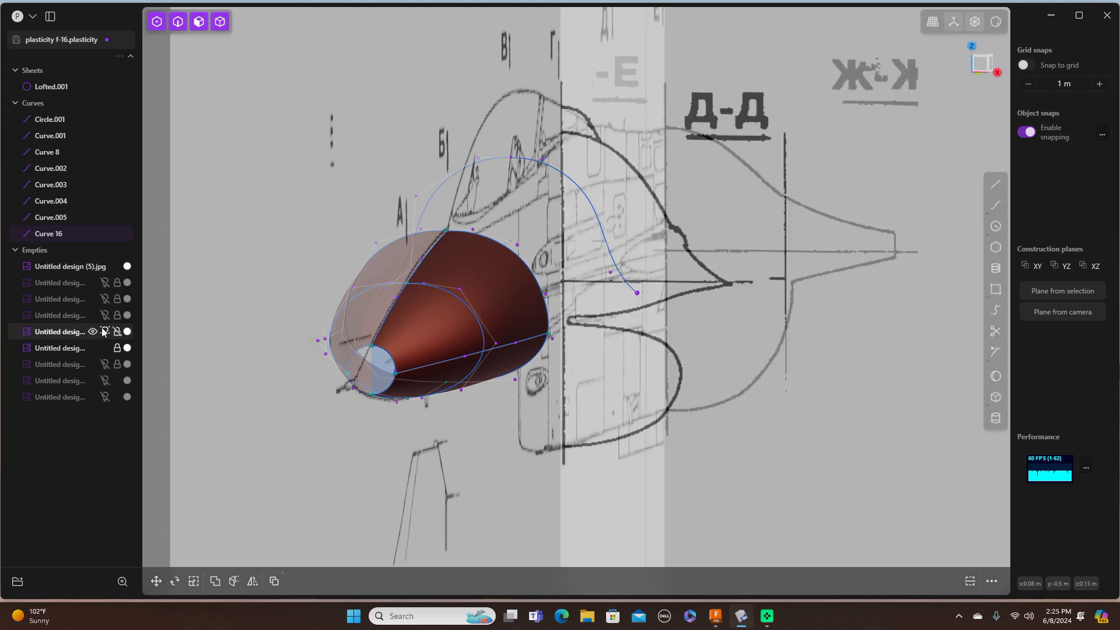
Step: Show and hide the other cross-section reference images, including Untitled design (18).jpg, to compare their positions against the fuselage side view
left_click(105, 316)
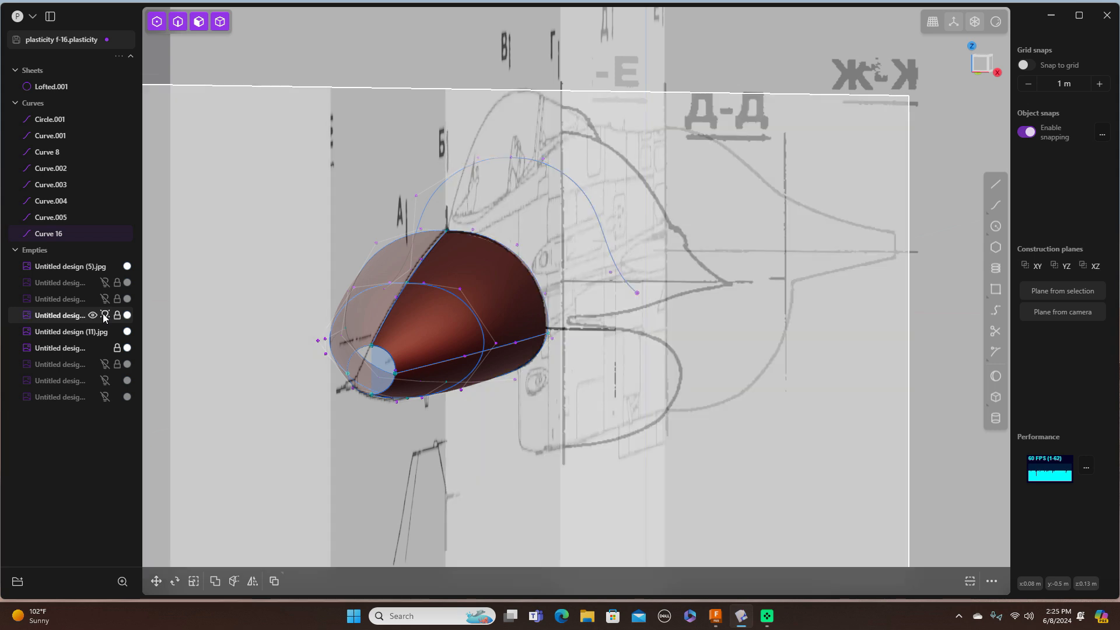
left_click(105, 315)
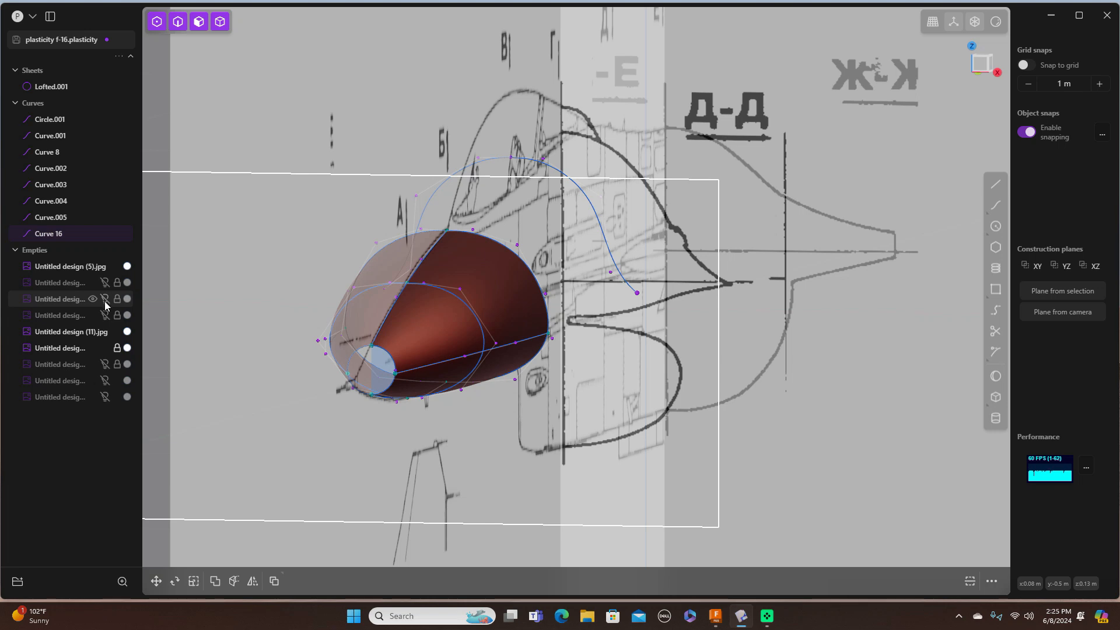
left_click(105, 348)
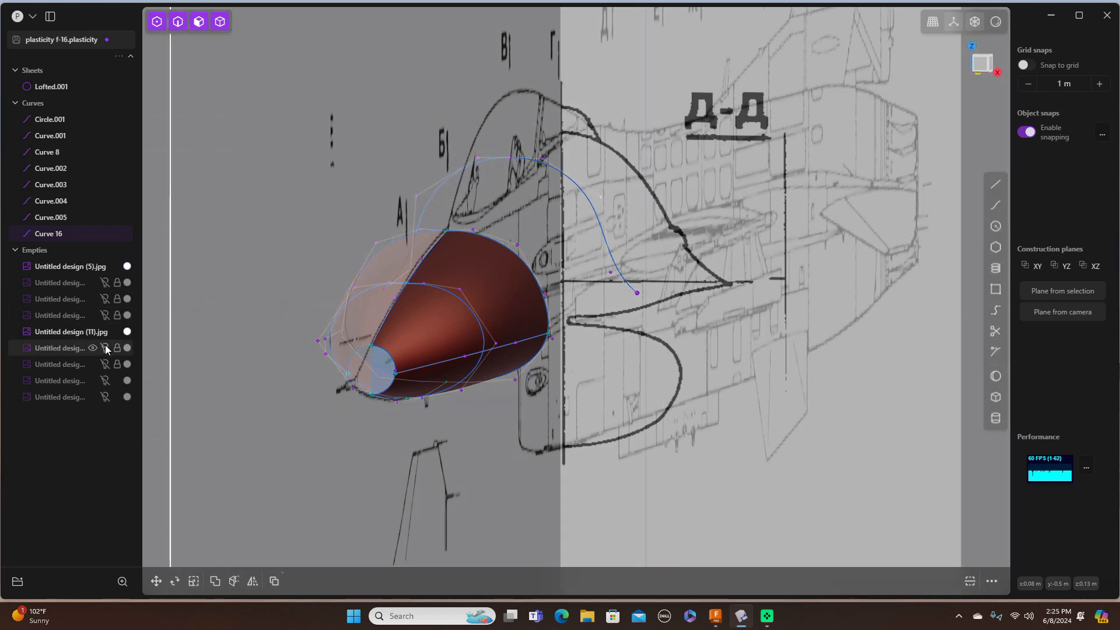
left_click(105, 347)
left_click(105, 348)
left_click(105, 348)
left_click(105, 364)
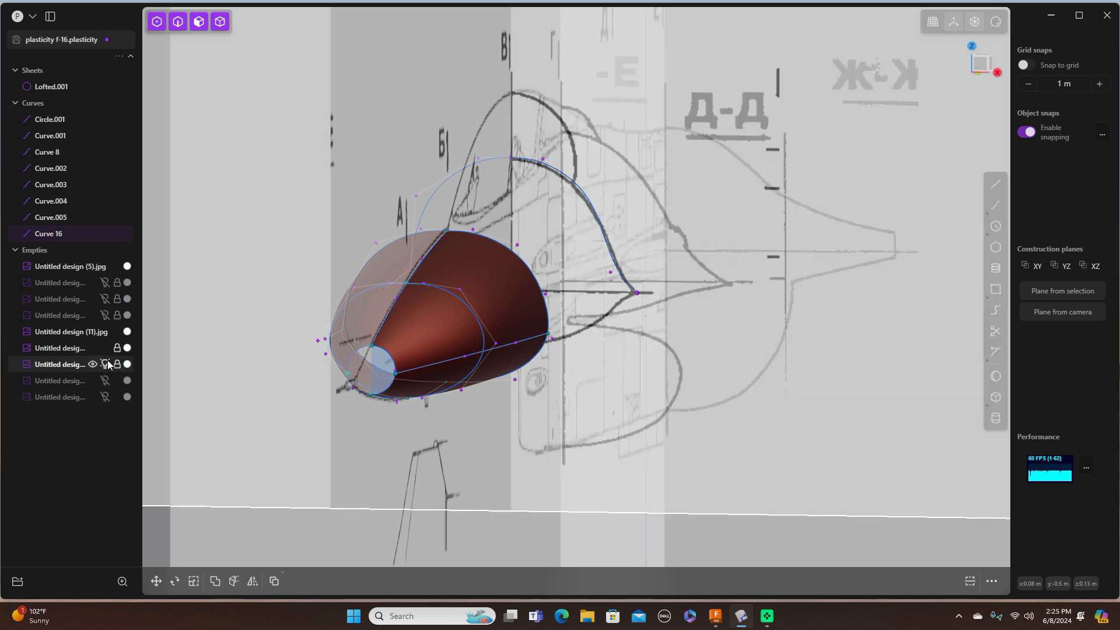
left_click(106, 364)
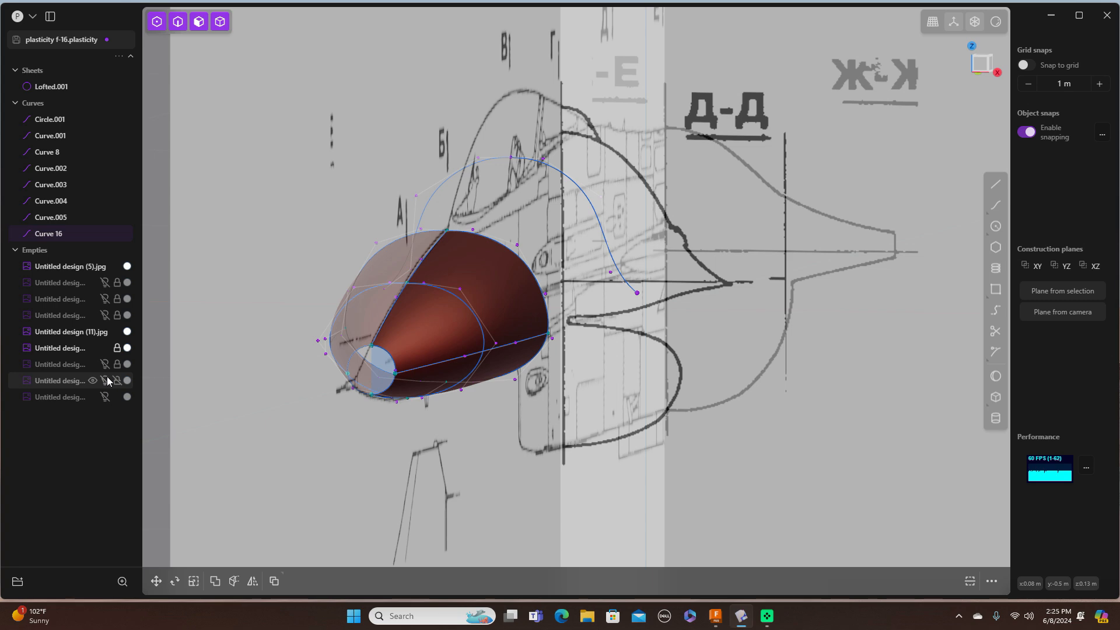
left_click(106, 380)
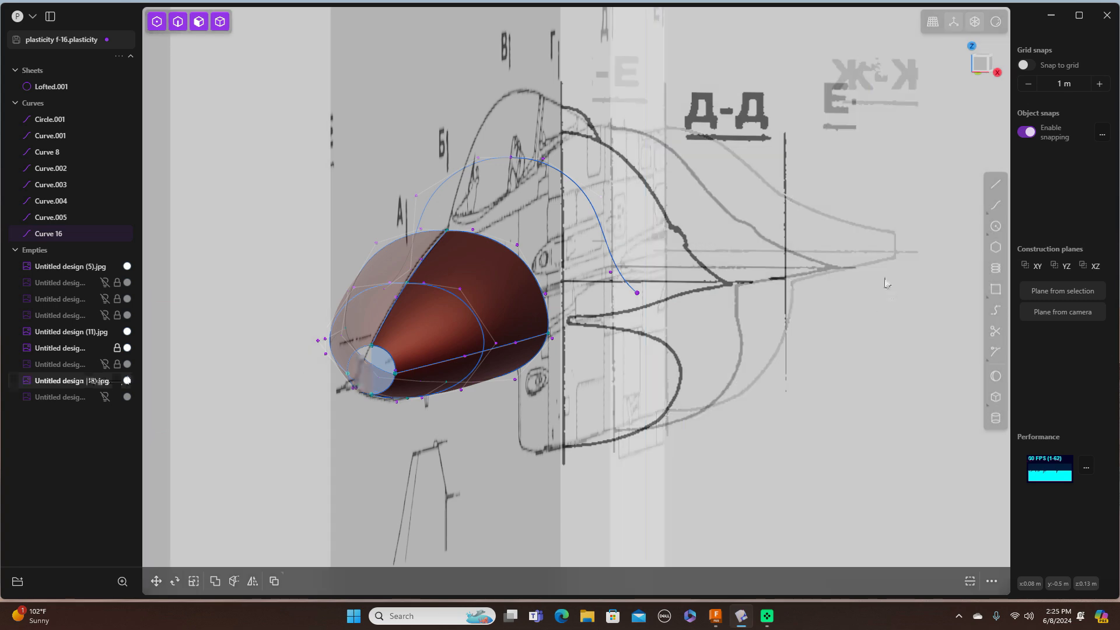
middle_click_drag(909, 341, 890, 344)
scroll(875, 343, "up", 5)
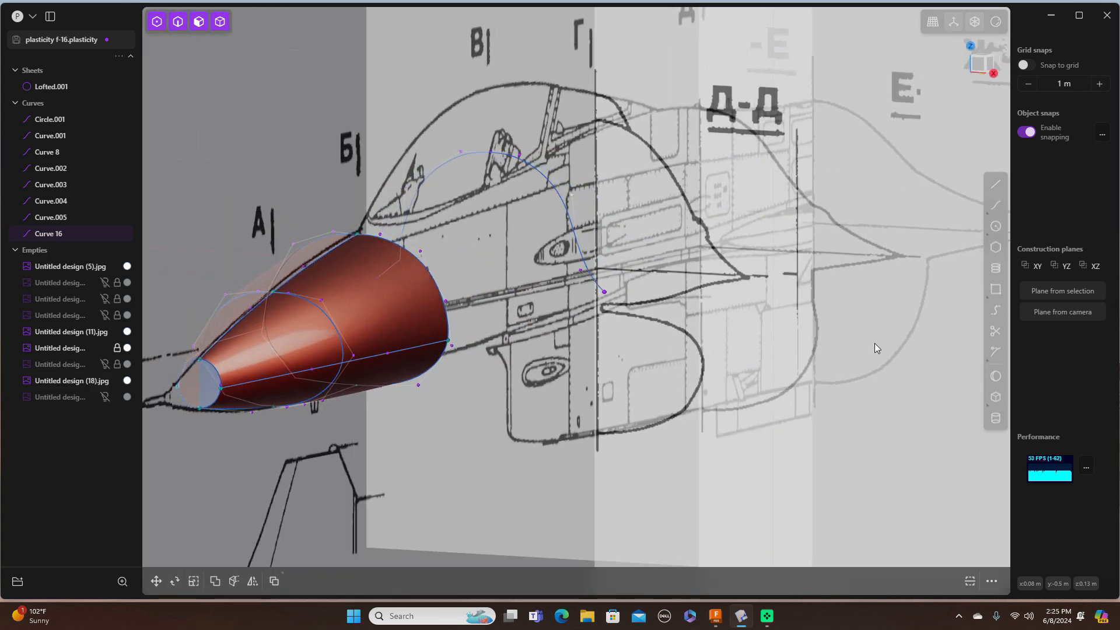
scroll(865, 357, "up", 1)
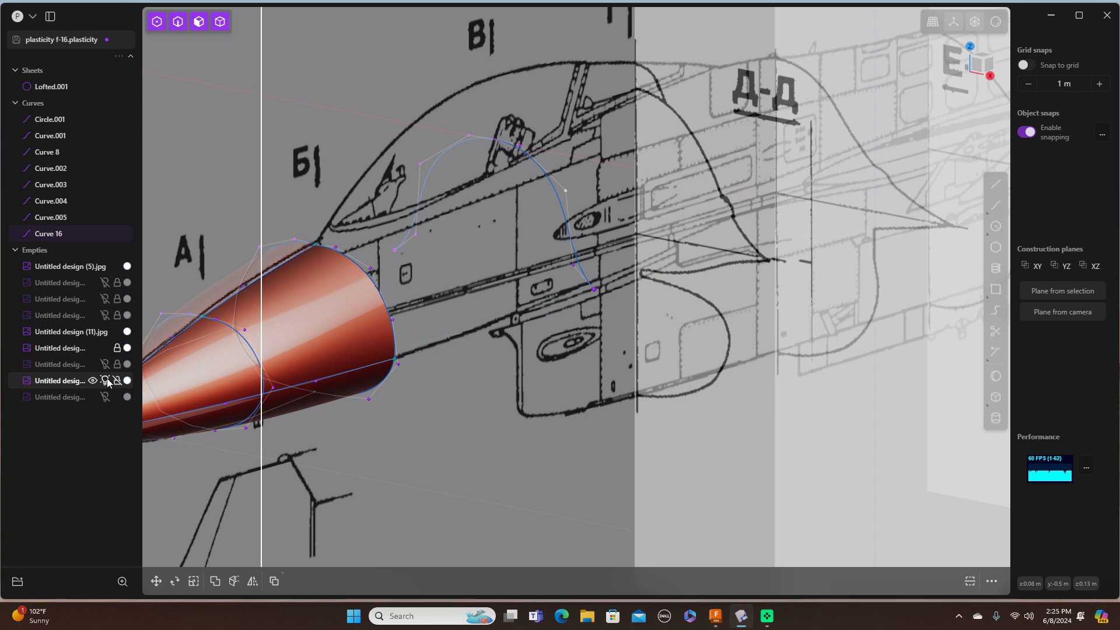
Step: Hide Untitled design (18).jpg and the E and Ж-Ж section image, keeping Untitled design (11).jpg displayed
left_click(108, 380)
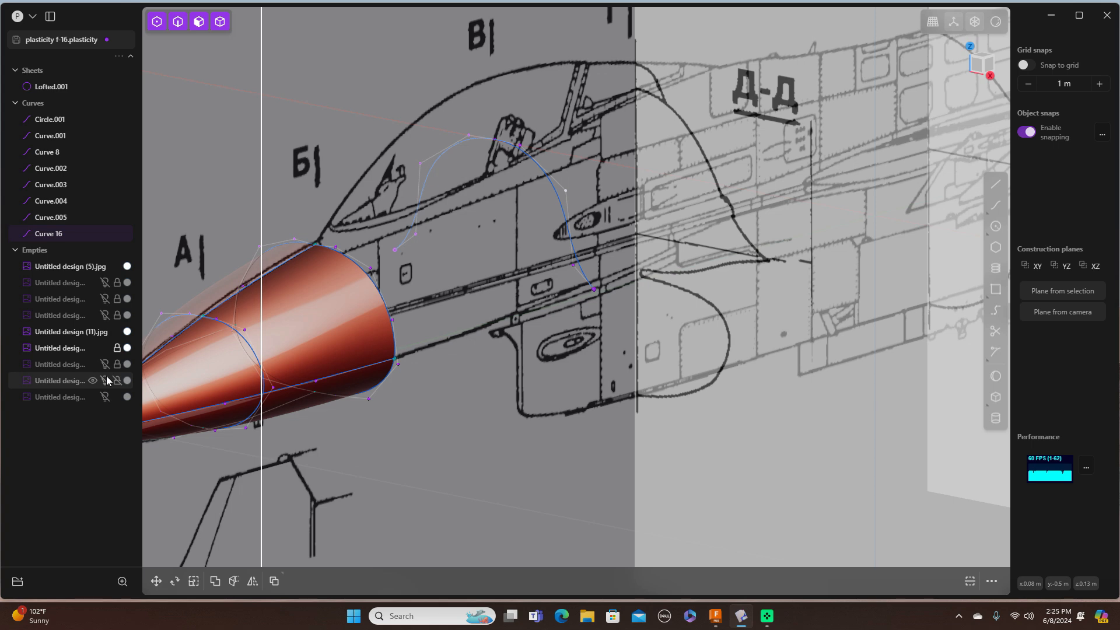
left_click(106, 332)
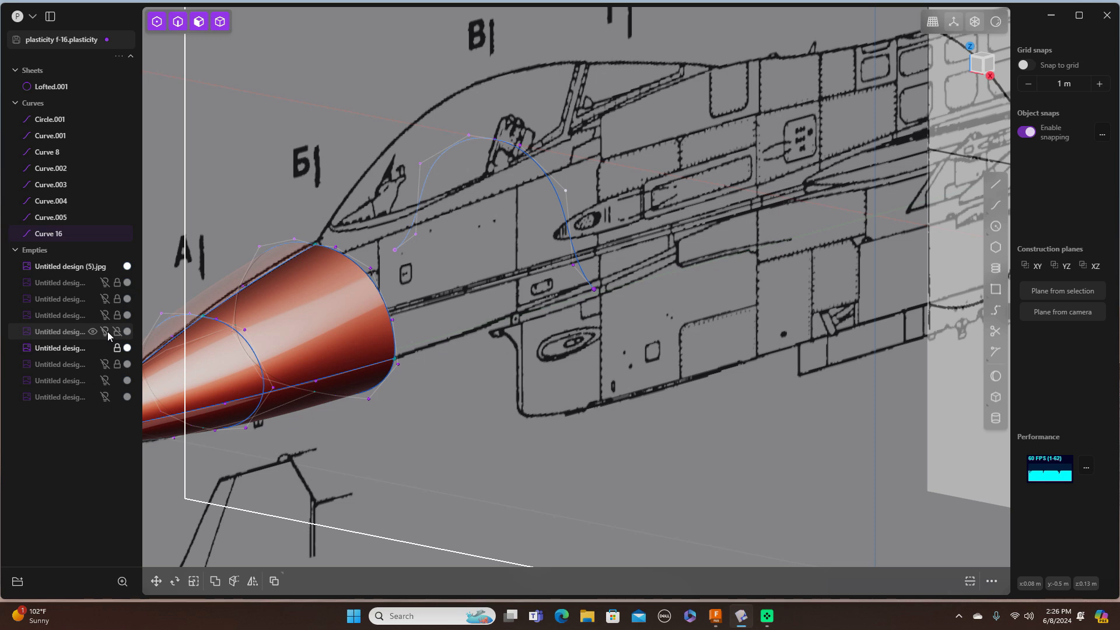
left_click(107, 331)
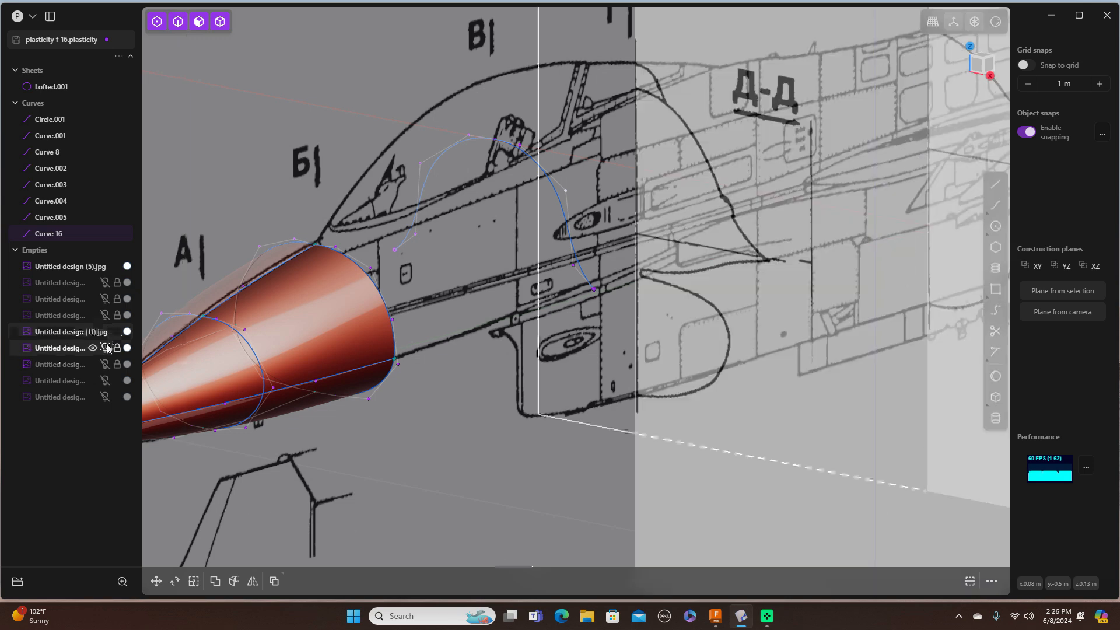
left_click(106, 348)
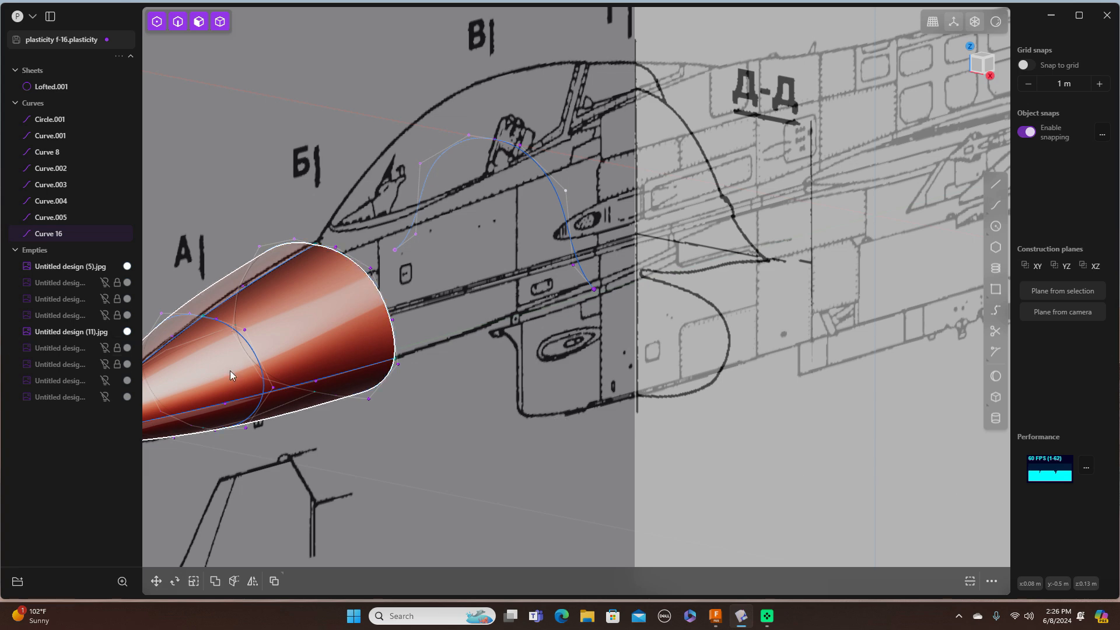
Step: In front view, trace the upper right half of the Г-Г section with a through-point spline from the centreline to the side tip
key("KP_1")
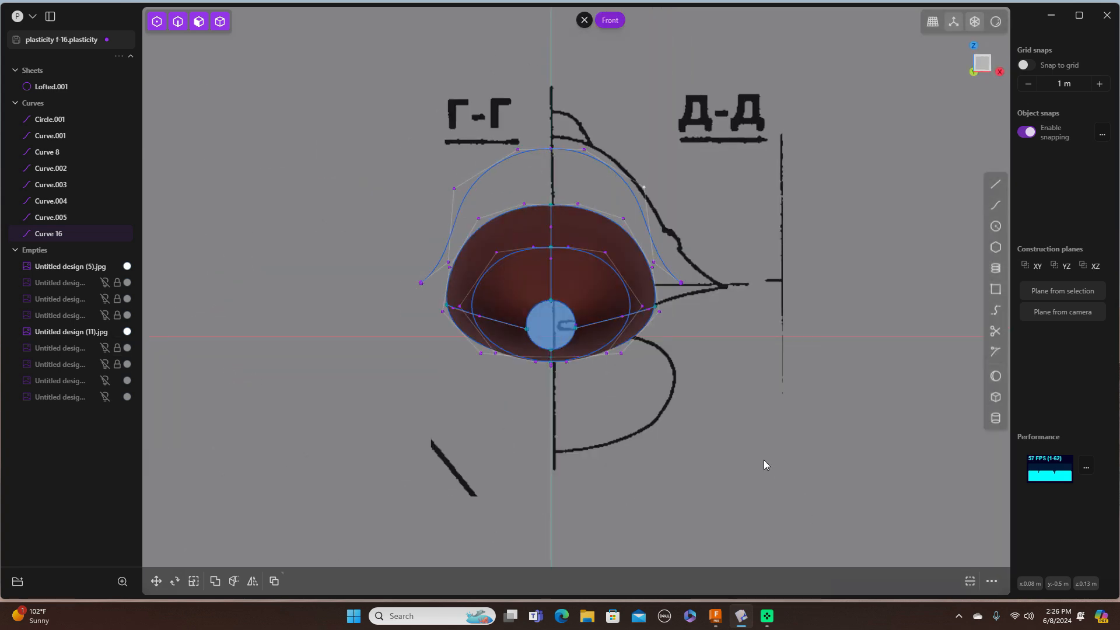
scroll(768, 455, "up", 3)
scroll(768, 454, "down", 1)
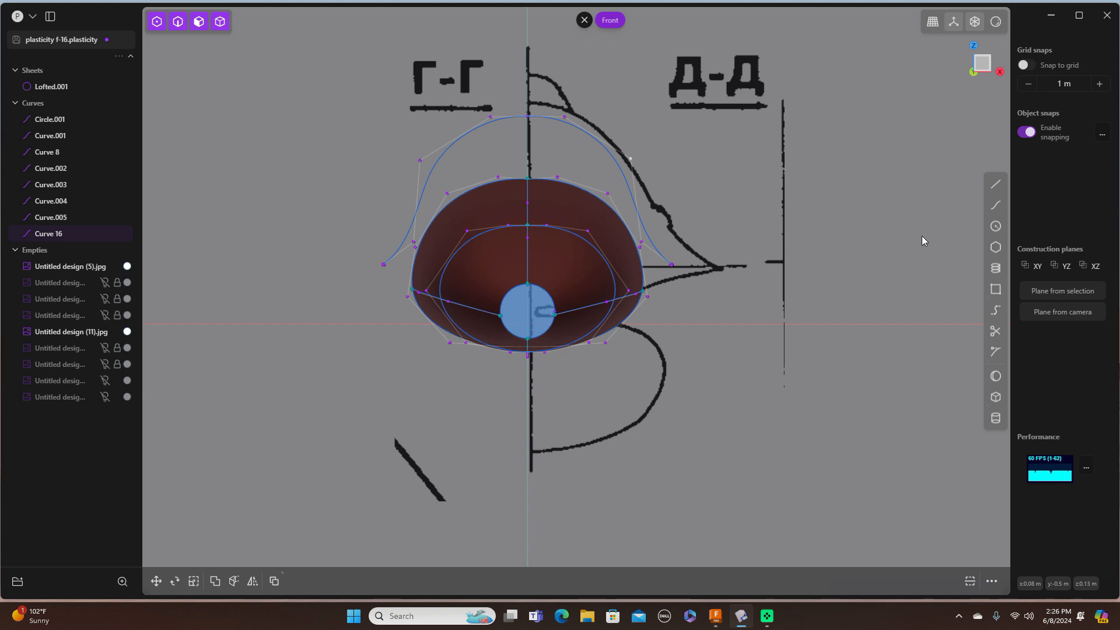
left_click(998, 206)
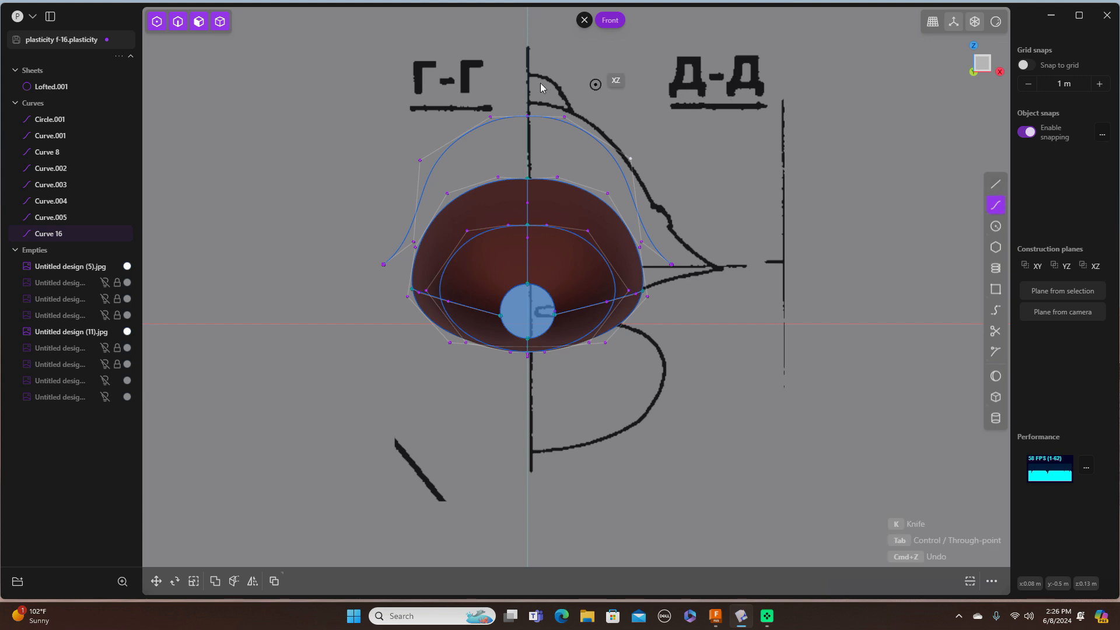
scroll(541, 87, "up", 3)
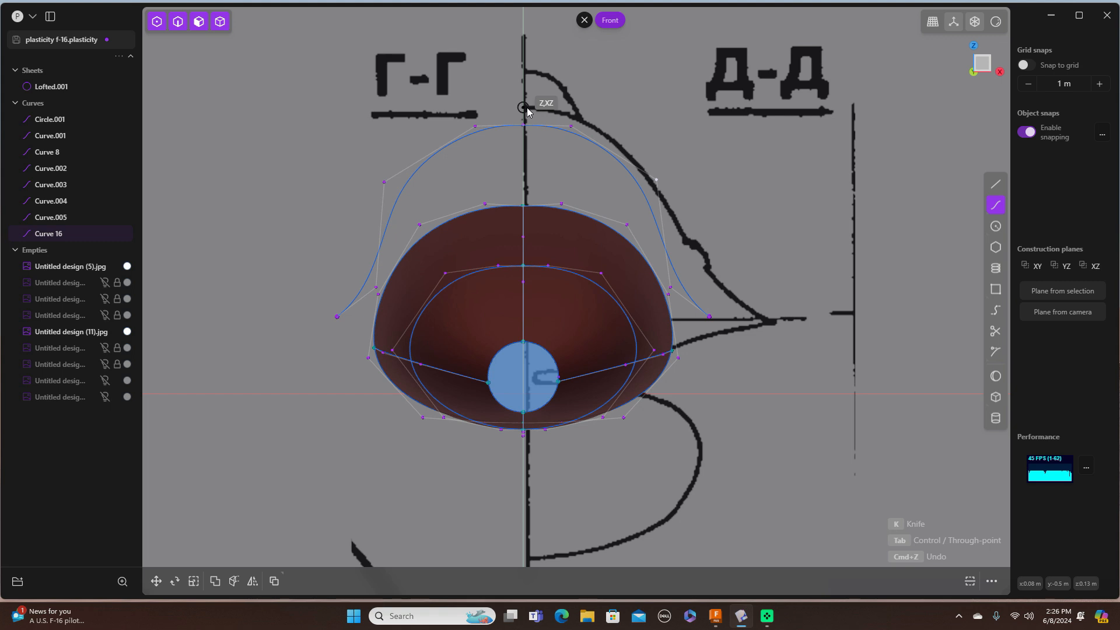
left_click(526, 108)
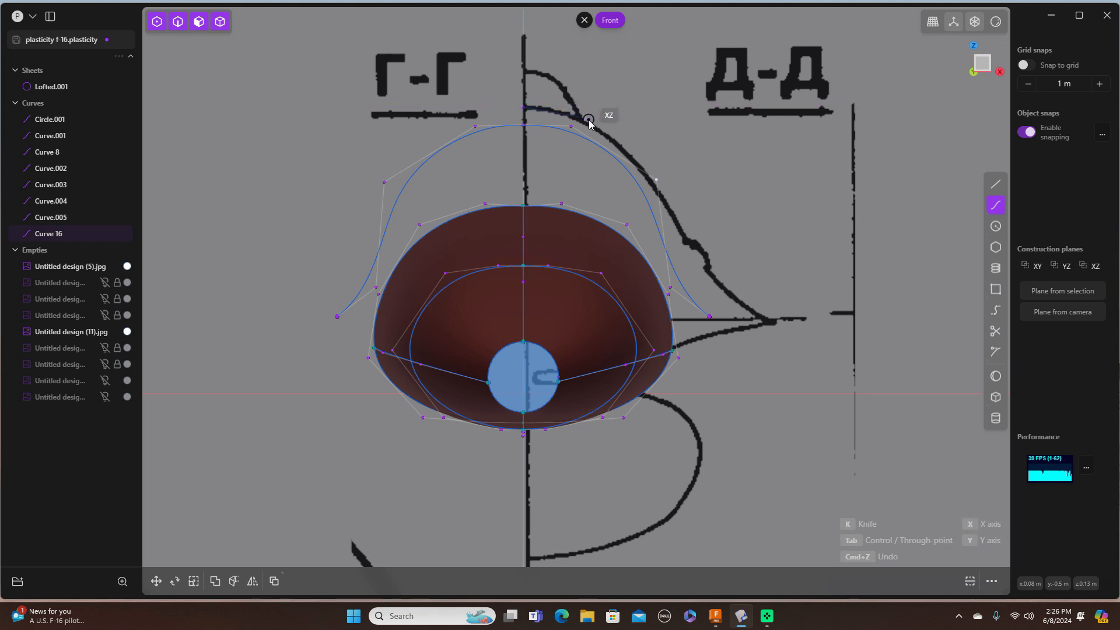
left_click(588, 120)
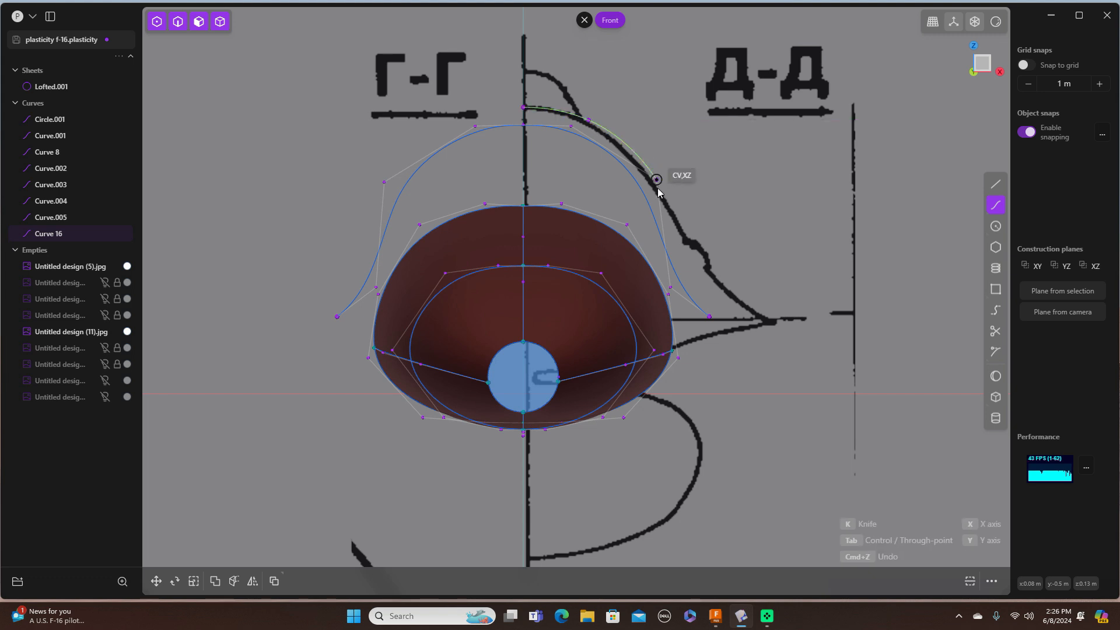
left_click(660, 195)
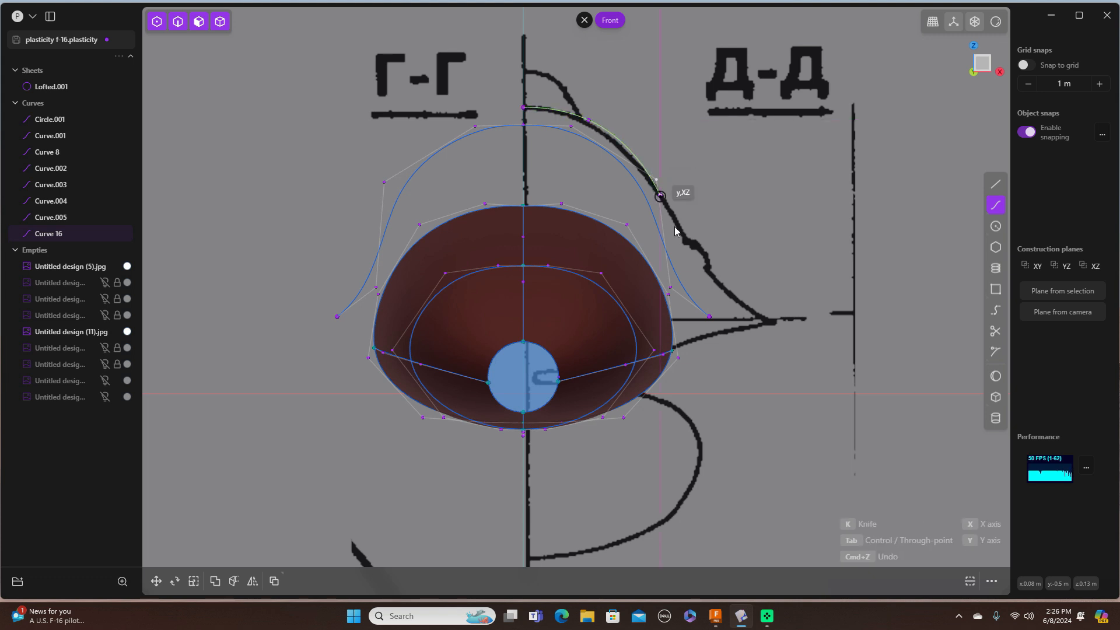
left_click(700, 263)
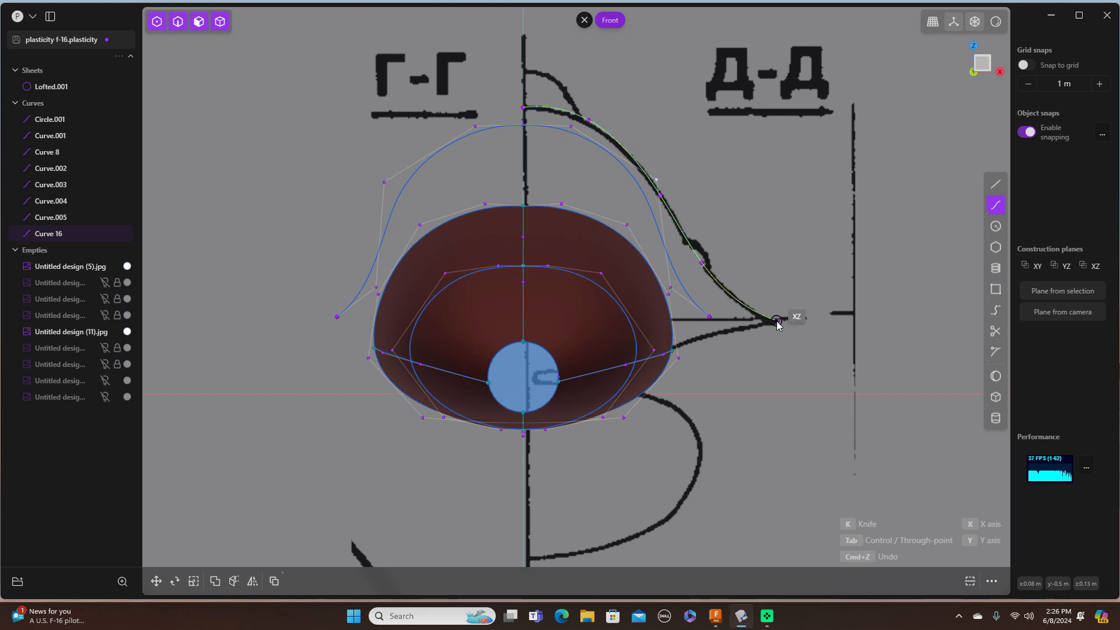
scroll(776, 320, "up", 5)
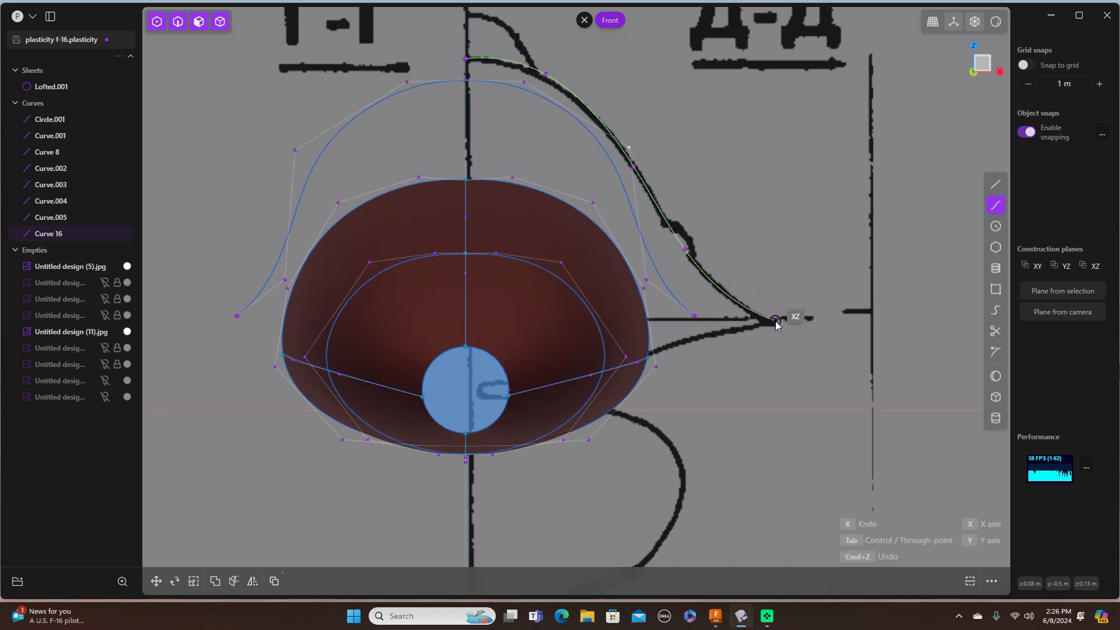
left_click(775, 321)
key("Return")
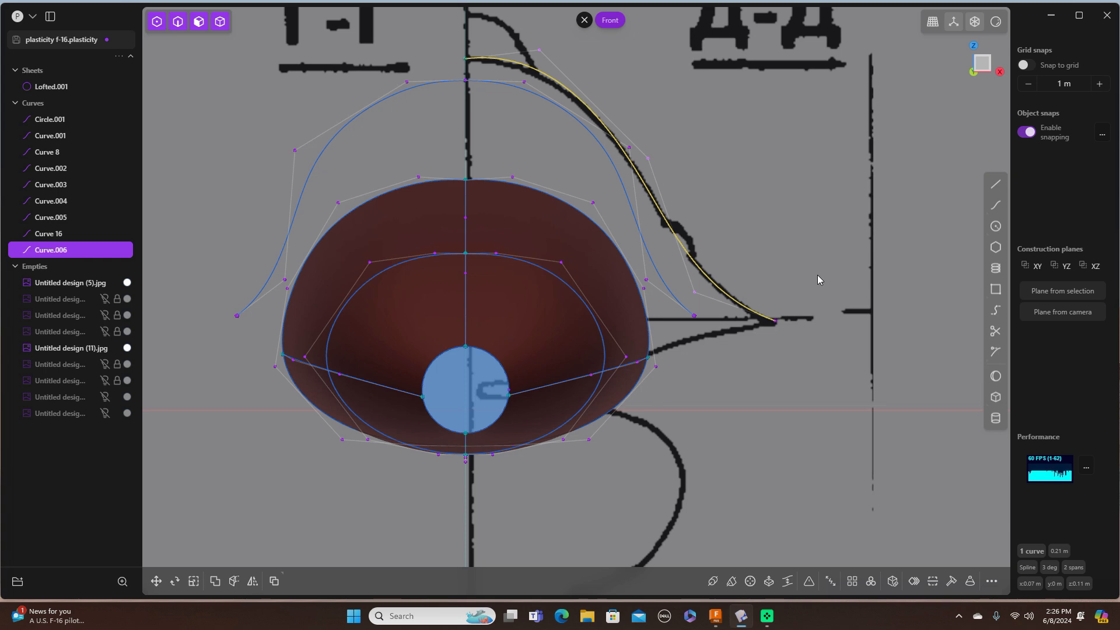
Step: In side view, move the traced half curve -0.3194 m along Y to station Г on the fuselage
key("g")
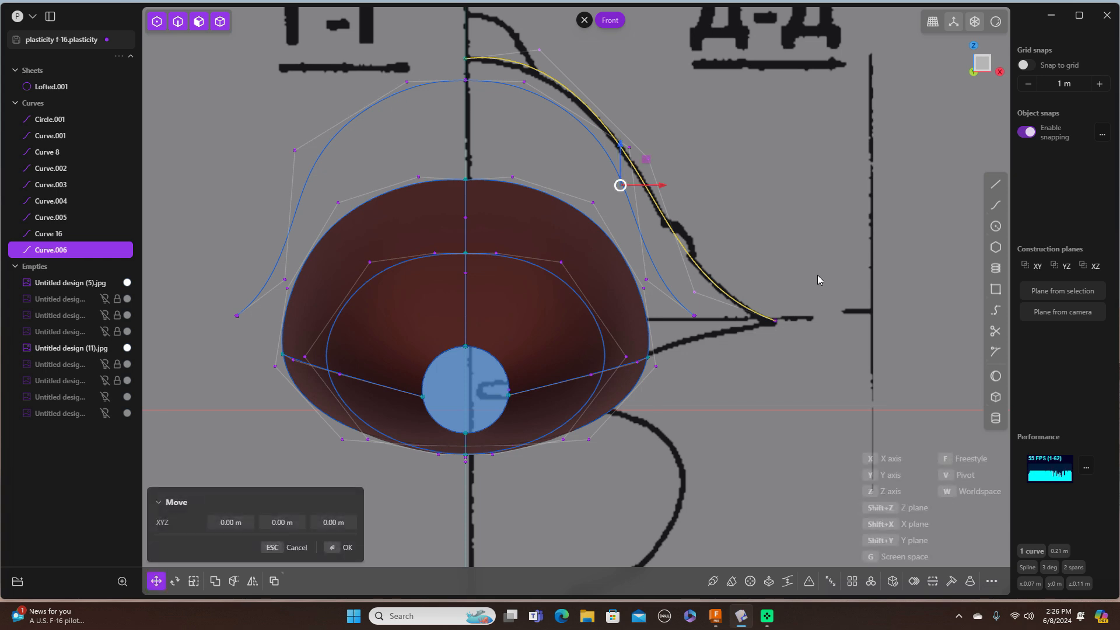
key("3")
scroll(765, 331, "down", 5)
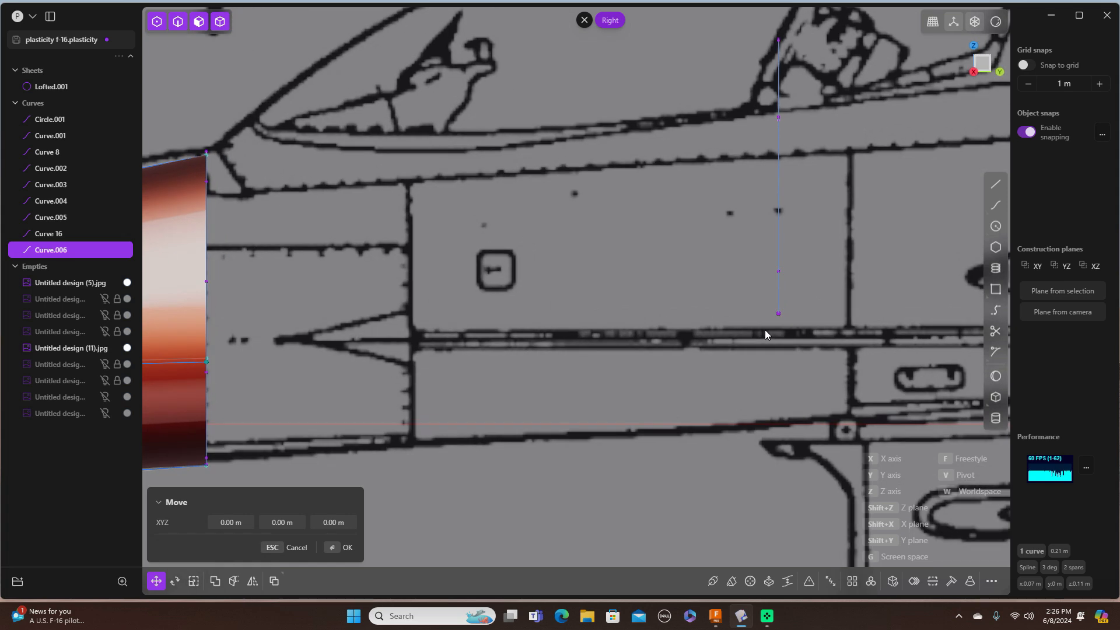
scroll(764, 335, "down", 2)
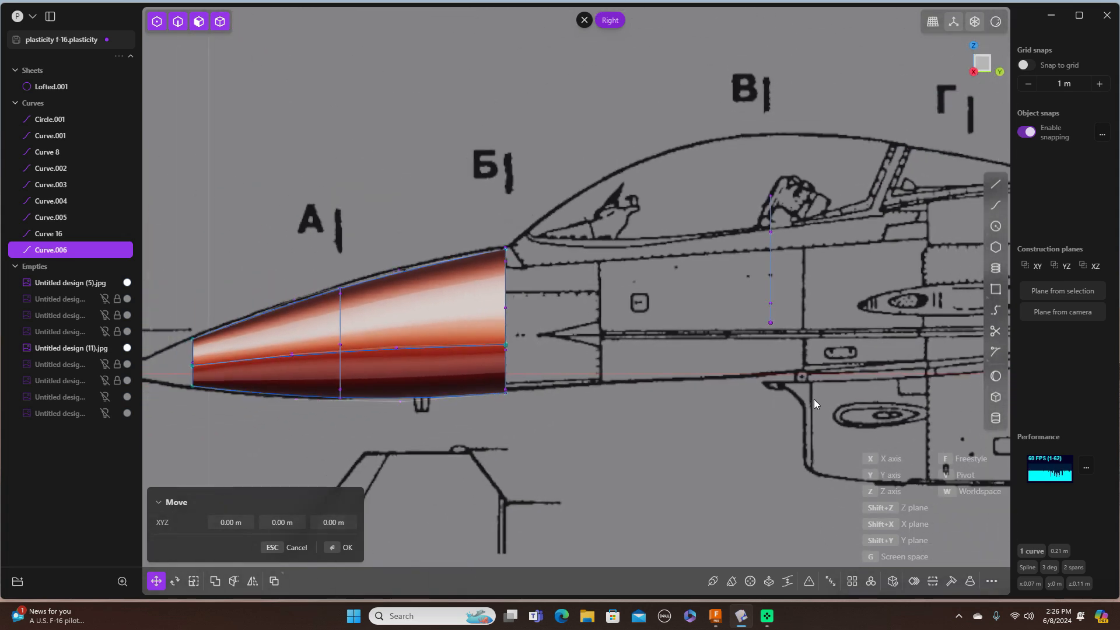
middle_click_drag(813, 412, 563, 391, "shift")
scroll(608, 411, "up", 3)
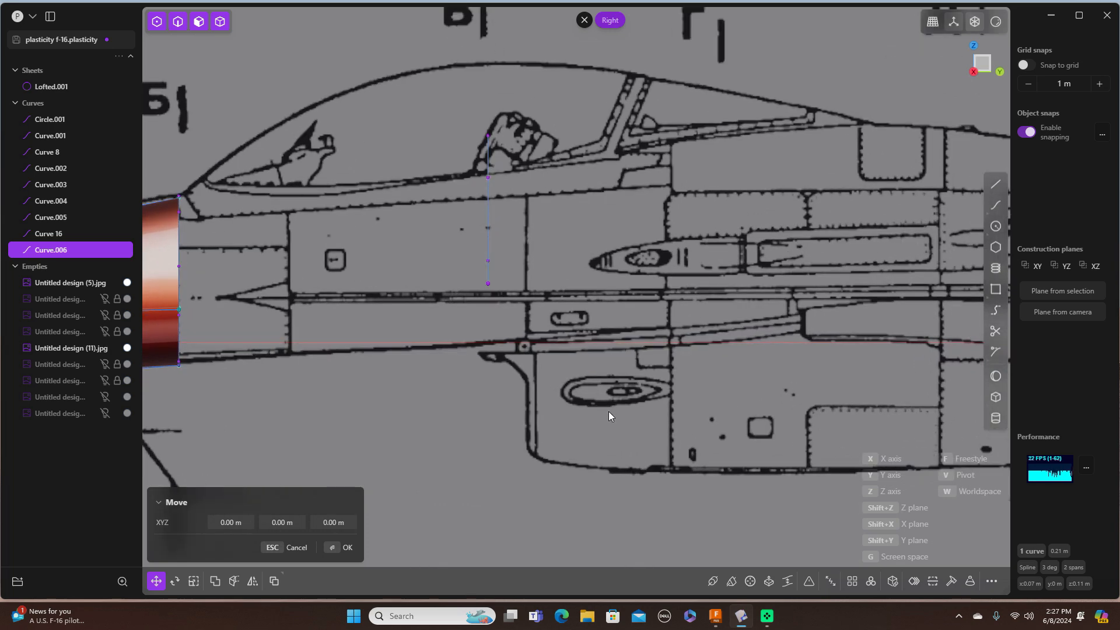
scroll(608, 411, "down", 5)
scroll(609, 414, "down", 3)
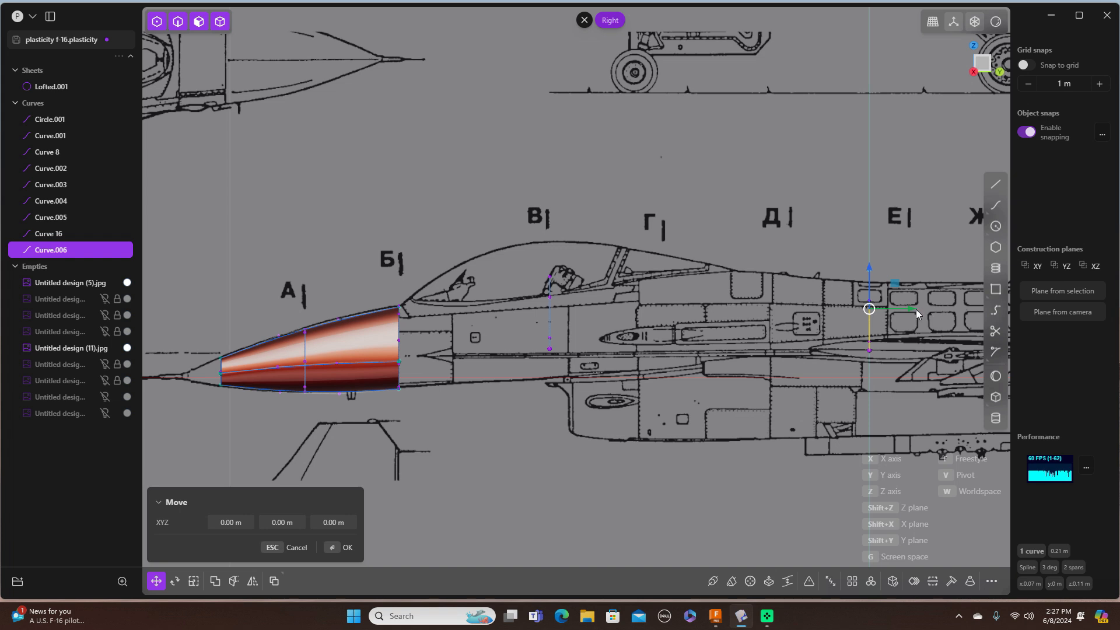
left_click_drag(911, 309, 708, 297)
middle_click_drag(636, 399, 786, 407)
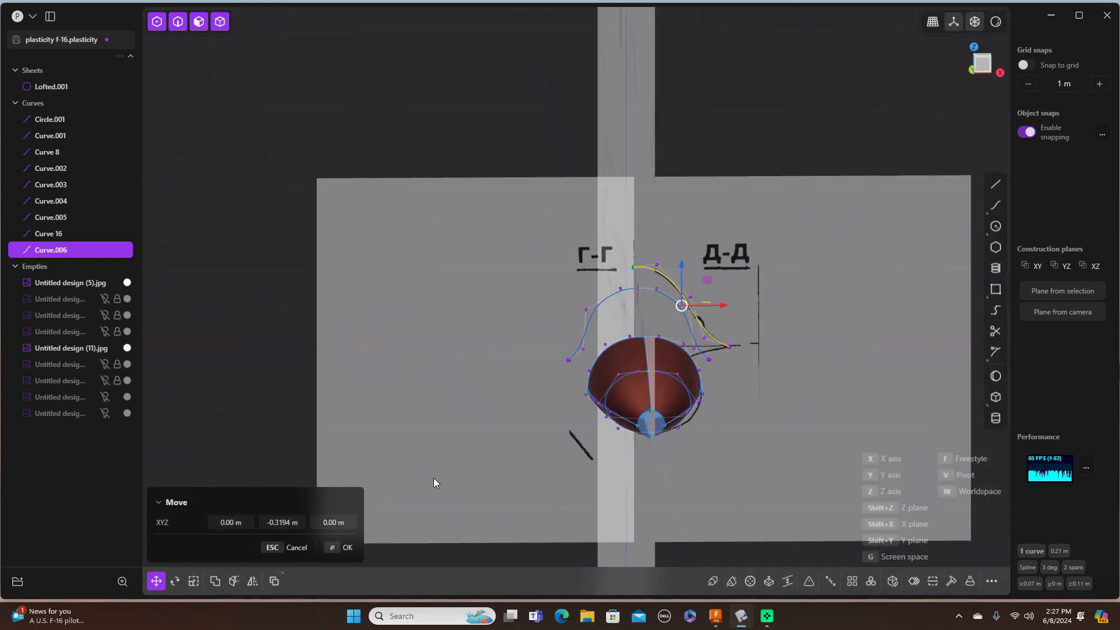
left_click(347, 548)
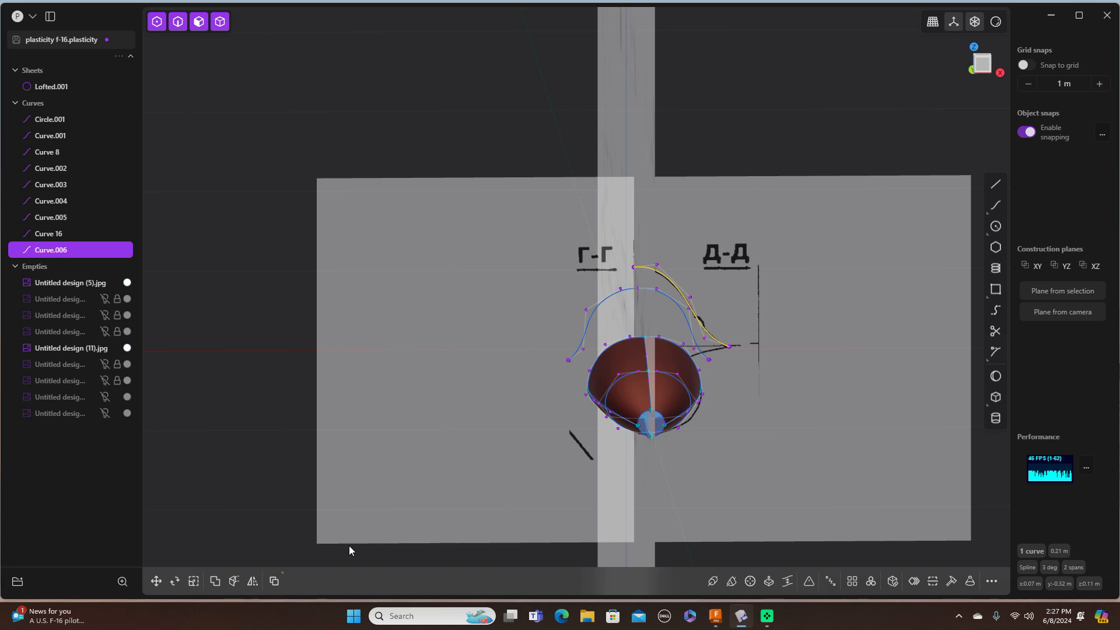
Step: Mirror the Г-Г half curve across the vertical centre plane towards negative X
key("KP_1")
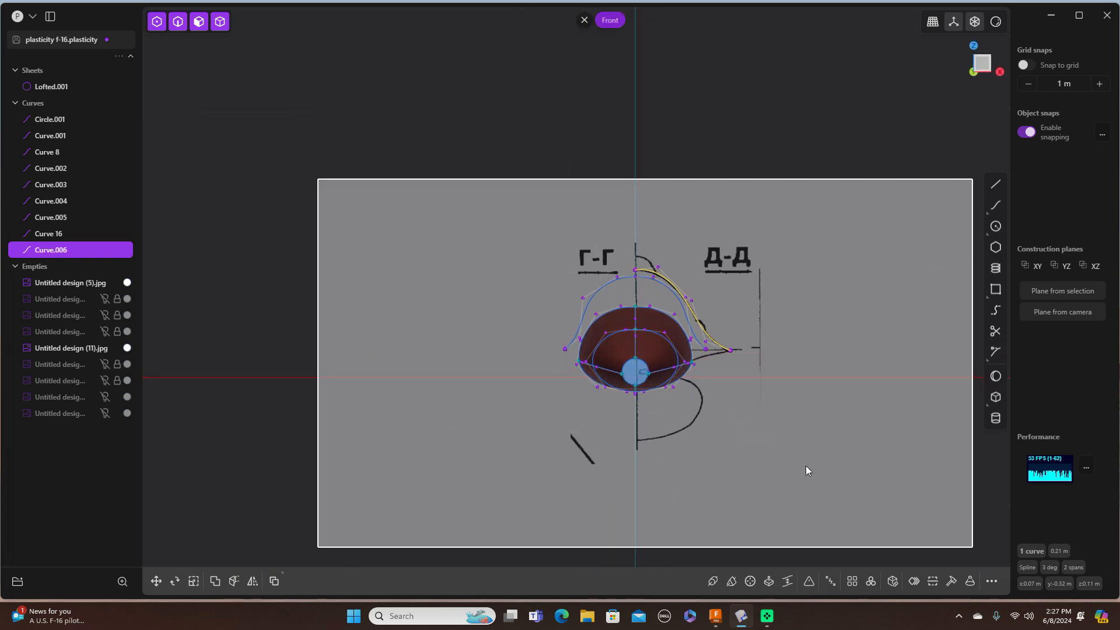
scroll(806, 466, "up", 3)
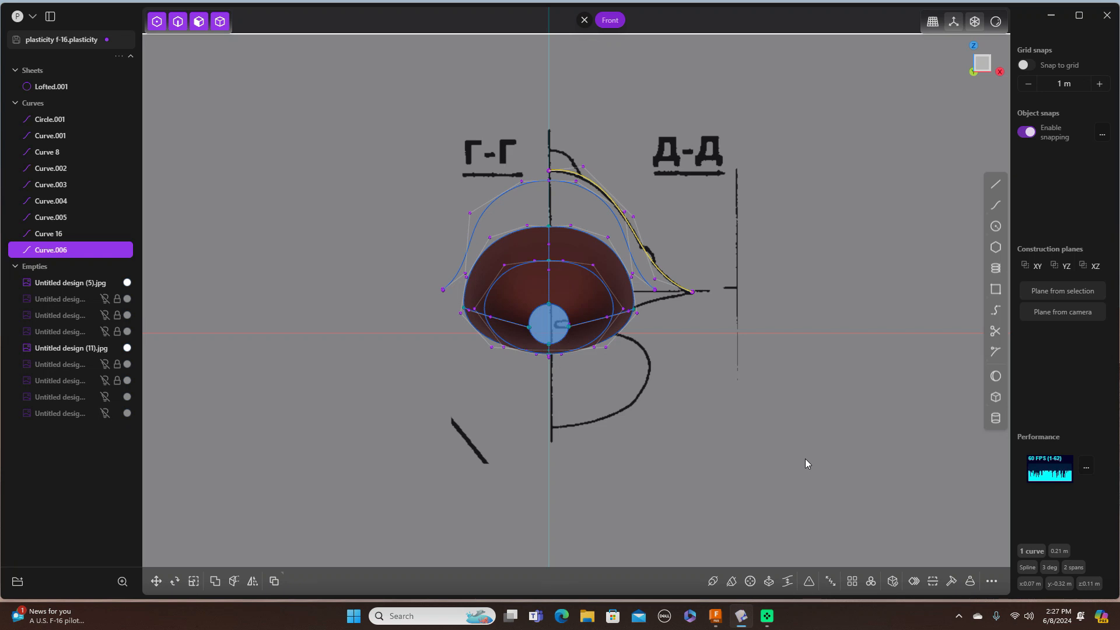
key("alt+x")
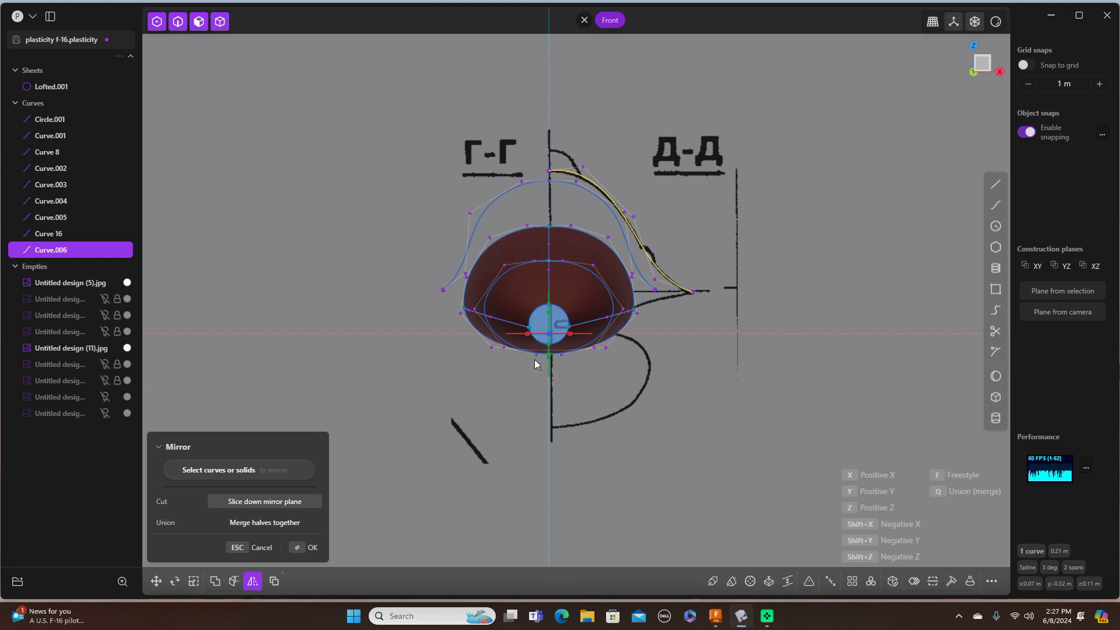
left_click(530, 335)
left_click(314, 546)
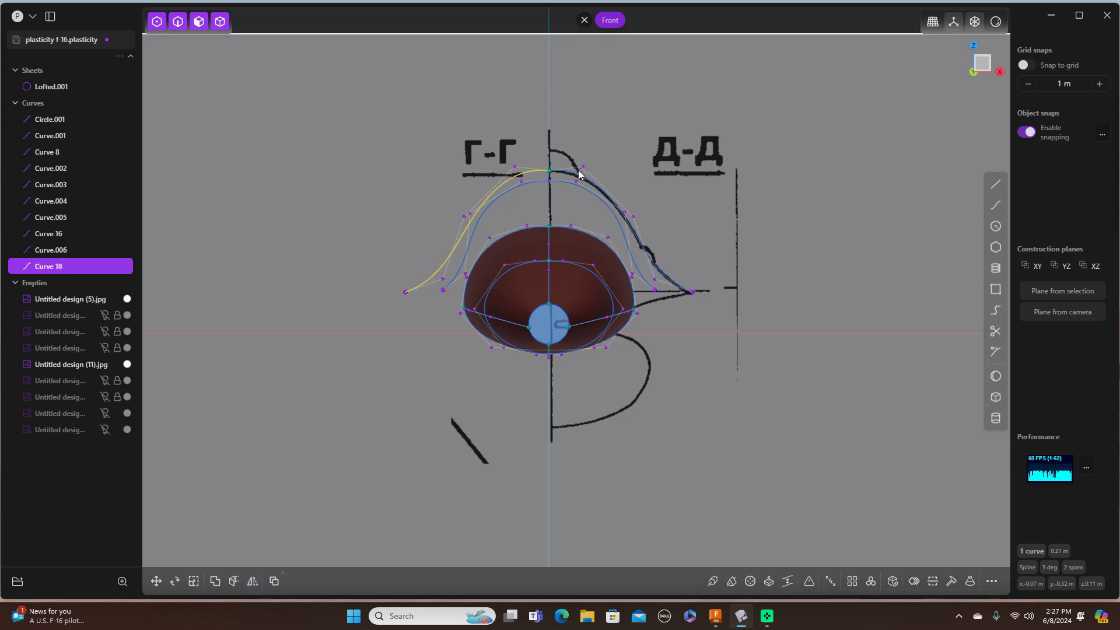
Step: Join the two Г-Г halves into one curve and rebuild it using Refit with a tolerance of 0.00100
left_click(603, 184, "shift")
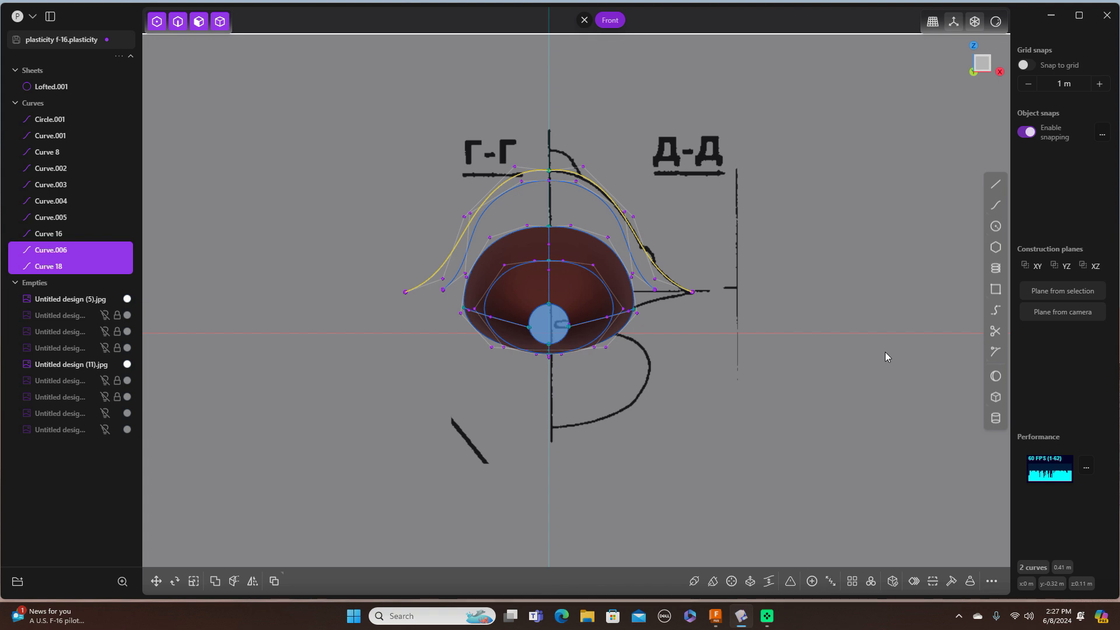
key("j")
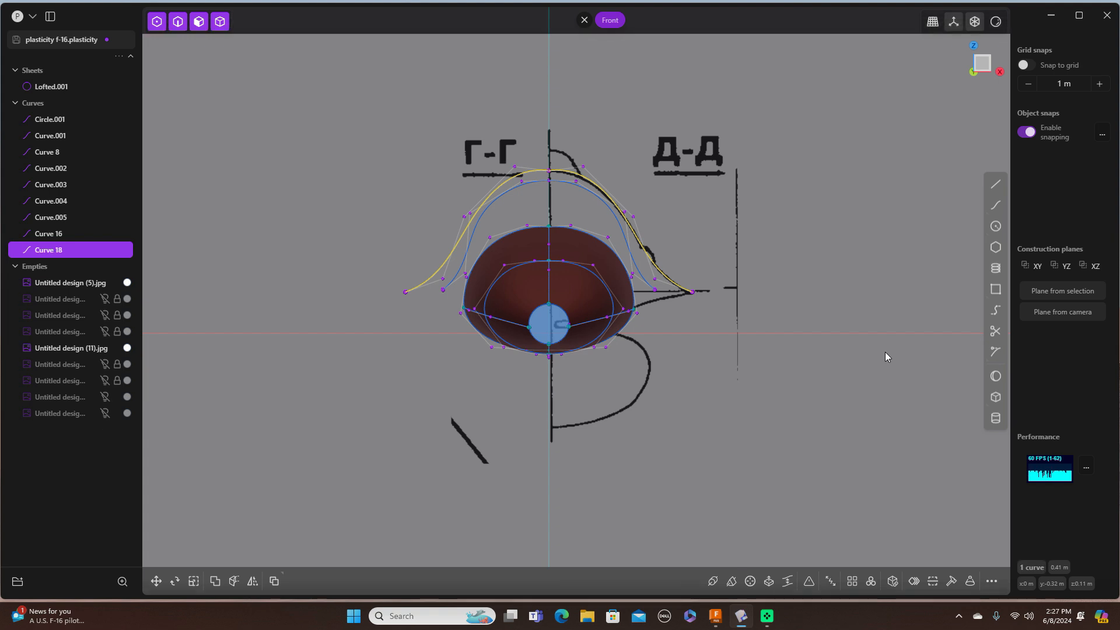
left_click(952, 581)
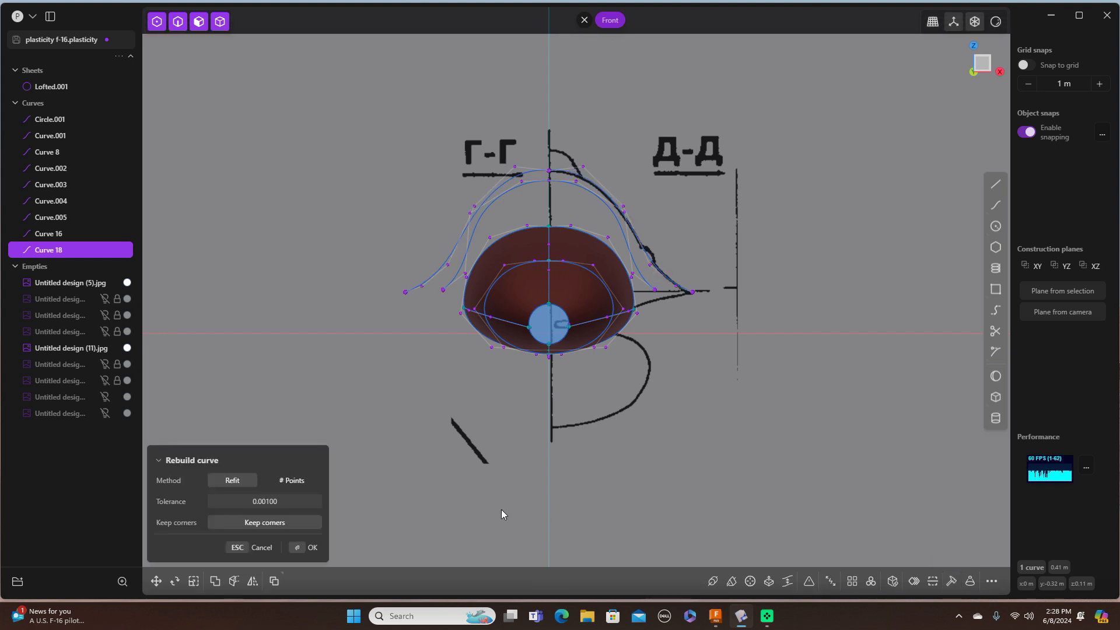
left_click(312, 547)
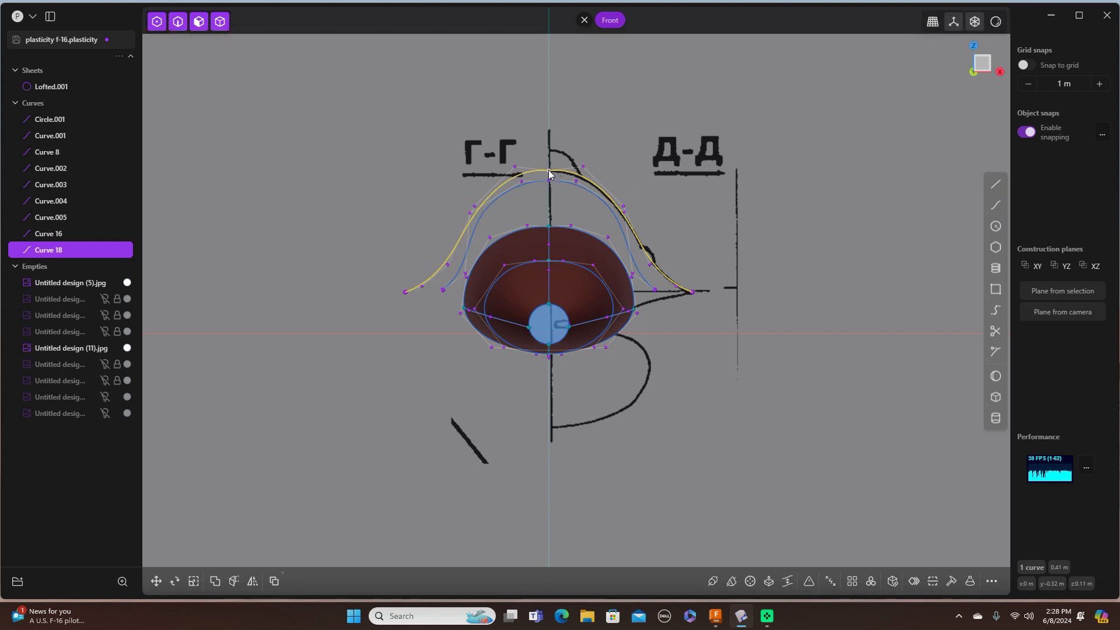
Step: Raise the top centre point of the joined Г-Г section curve by 0.00182 m along Z
key("Escape")
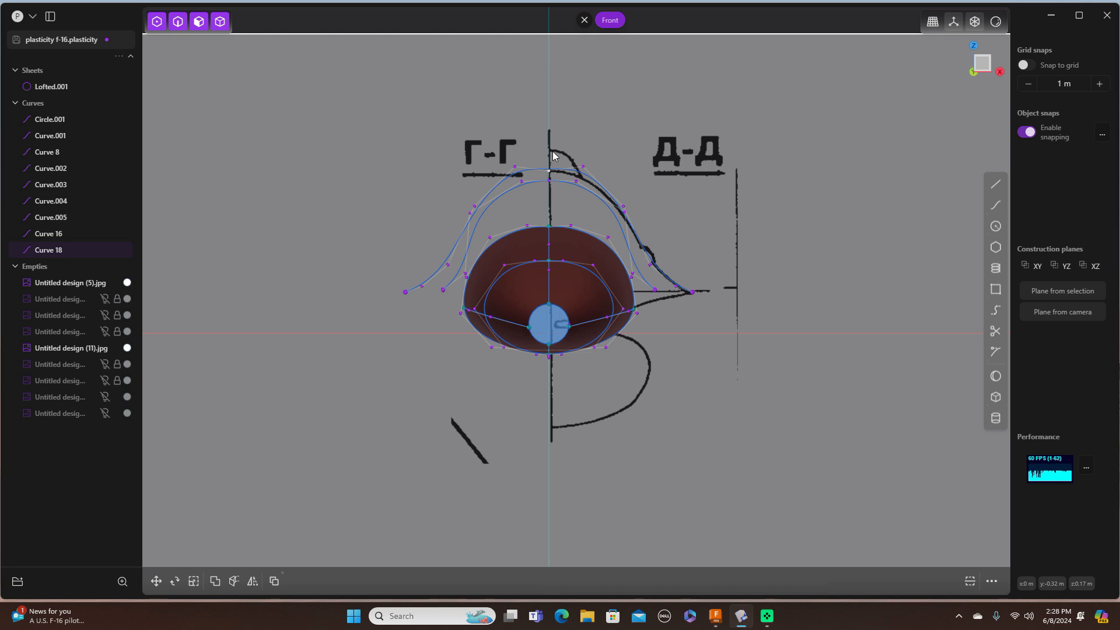
key("g")
left_click_drag(549, 131, 550, 129)
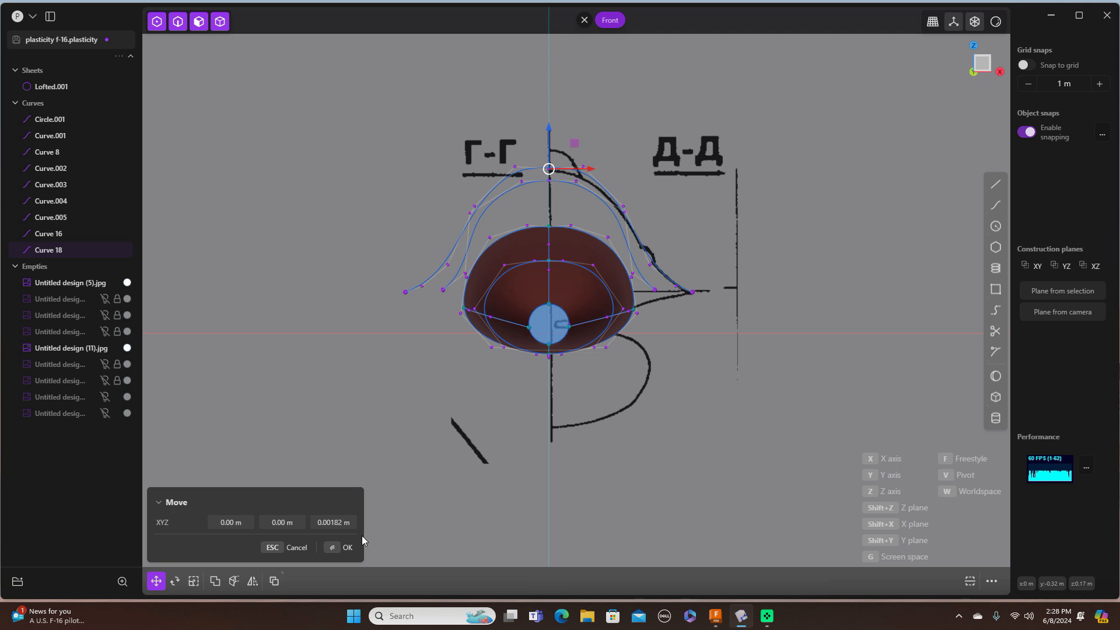
left_click(348, 548)
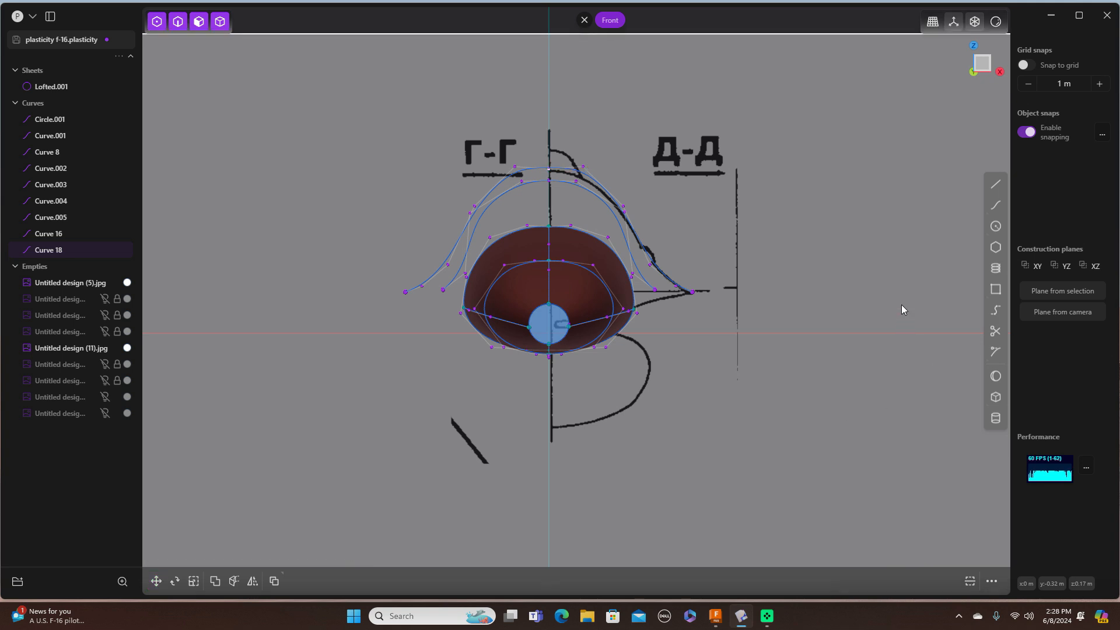
Step: Hide the Г-Г and Д-Д section image, and briefly show the E and Ж-Ж image and the B-B image to compare them
scroll(890, 314, "down", 2)
middle_click_drag(891, 318, 847, 336)
scroll(846, 335, "up", 1)
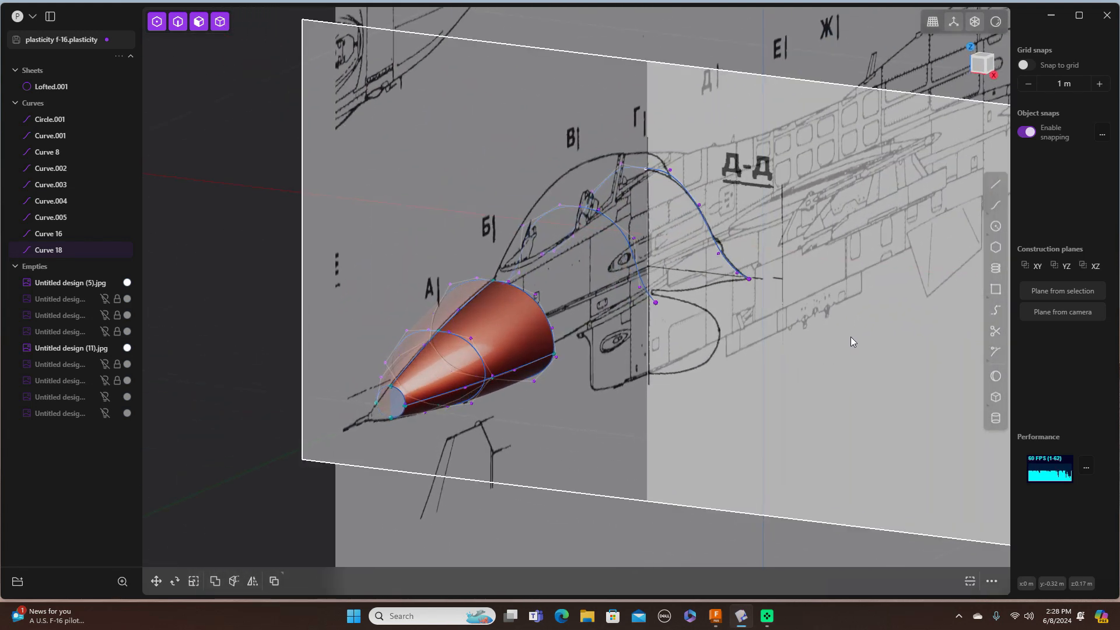
key("KP_1")
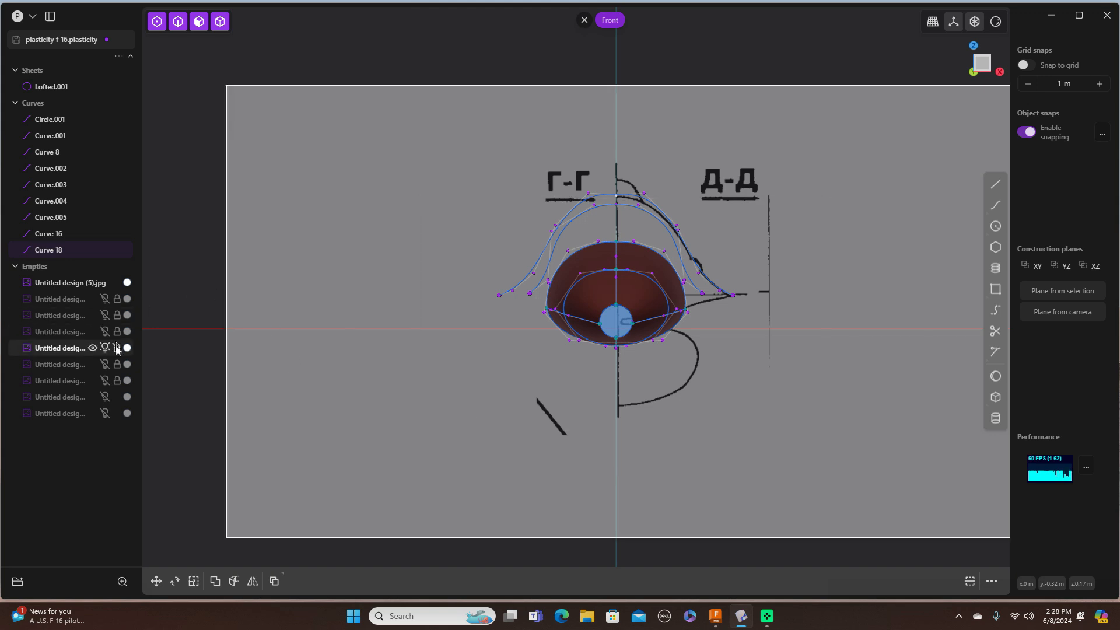
left_click(105, 348)
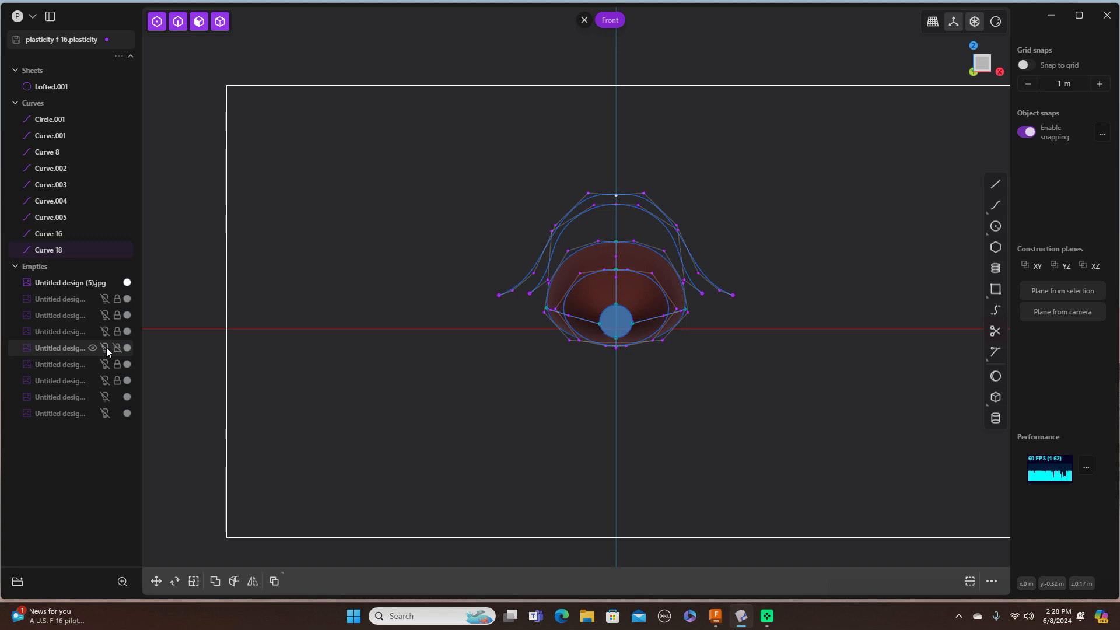
left_click(105, 364)
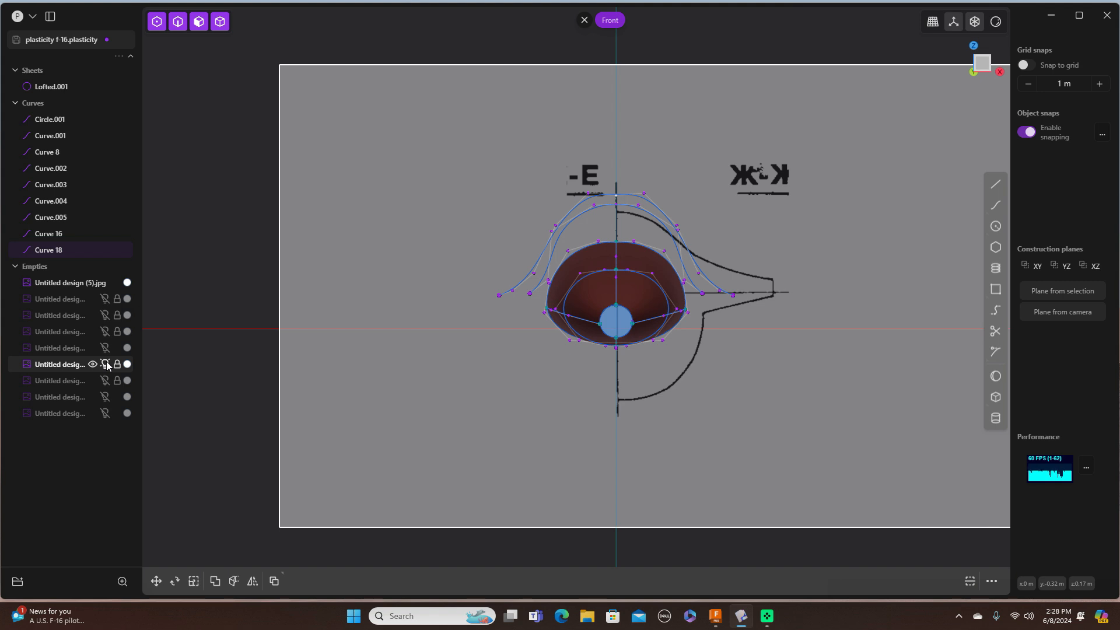
left_click(106, 364)
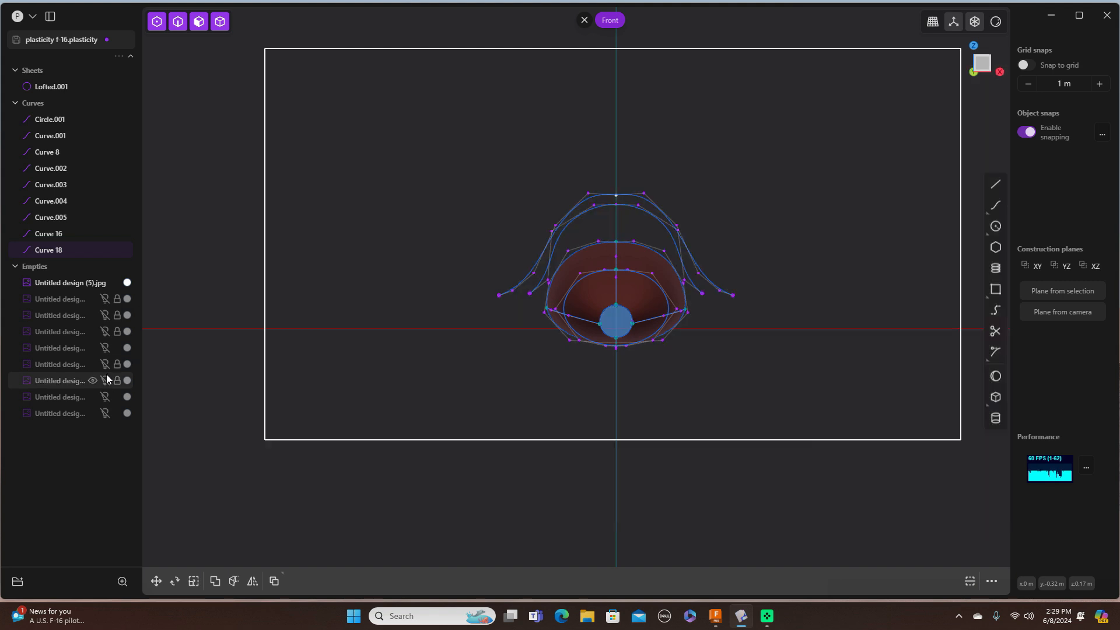
left_click(106, 380)
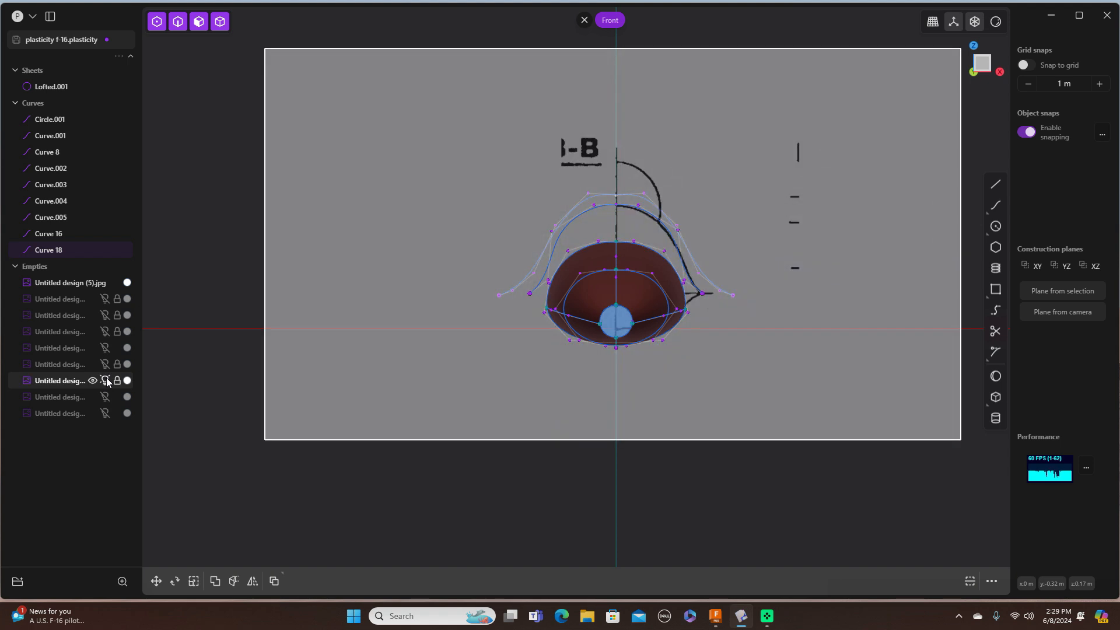
left_click(107, 382)
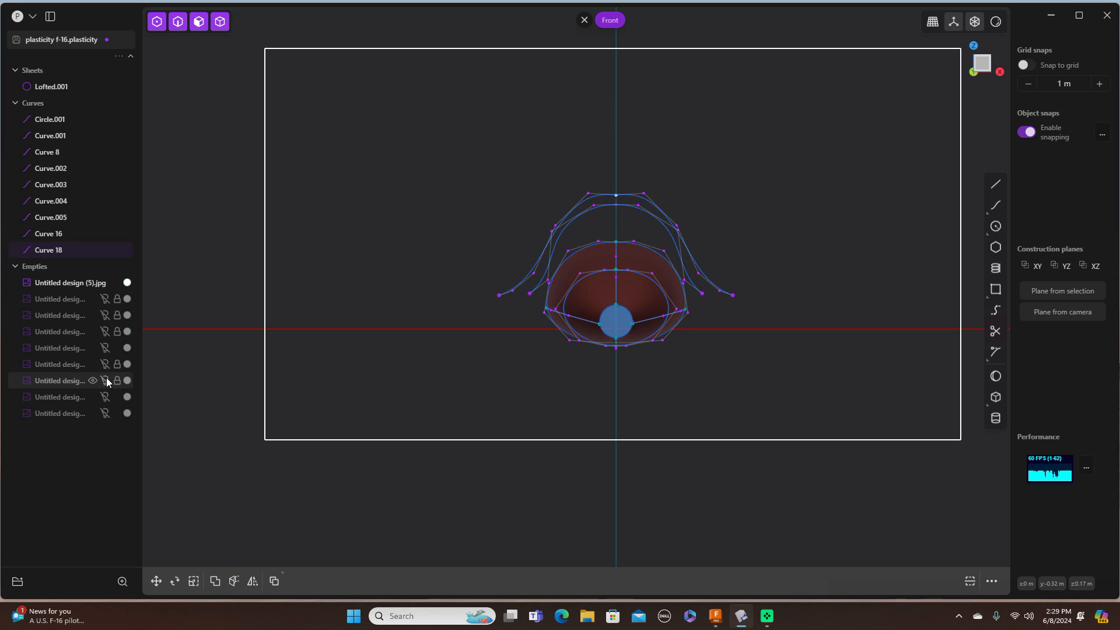
Step: Show the Д–E section reference image, Untitled design (18).jpg, and check its placement against the side-view drawing
left_click(106, 398)
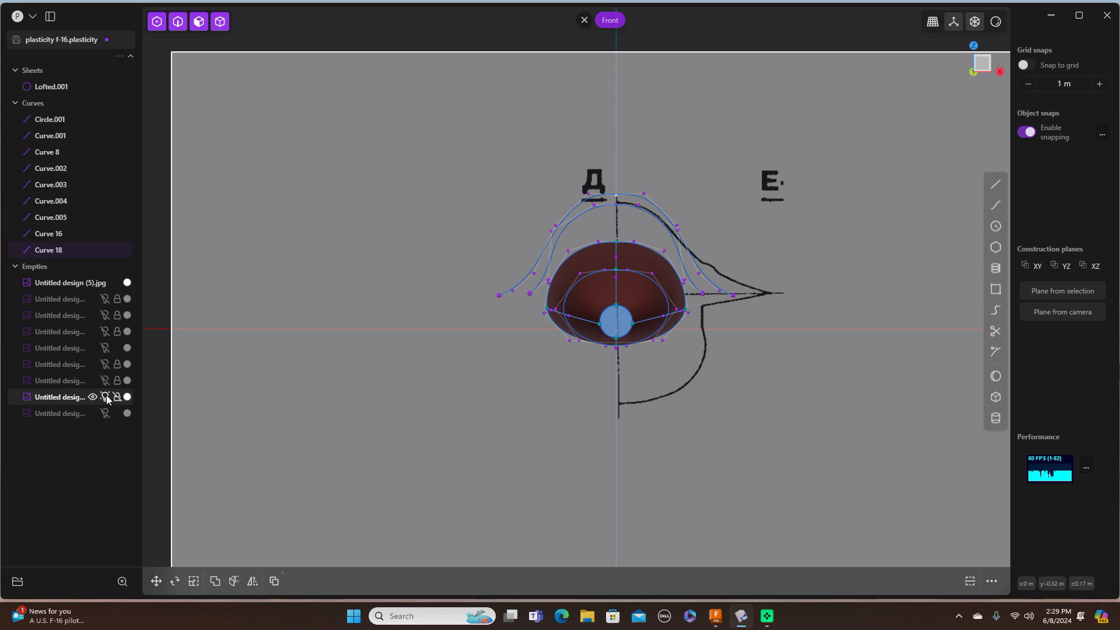
left_click(105, 398)
left_click(106, 413)
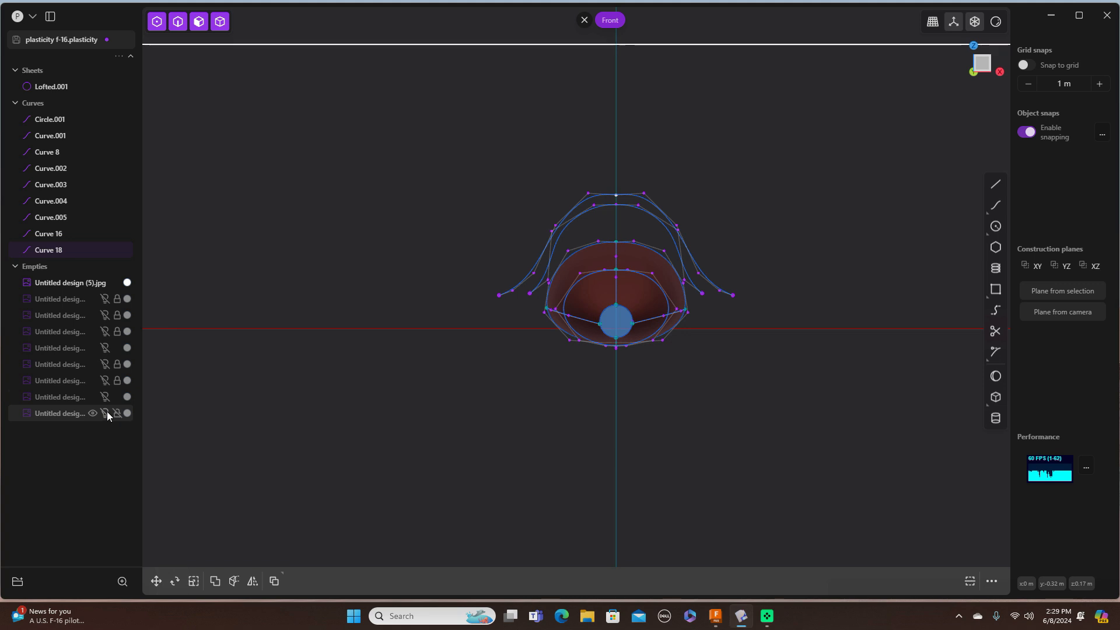
left_click(106, 413)
left_click(106, 397)
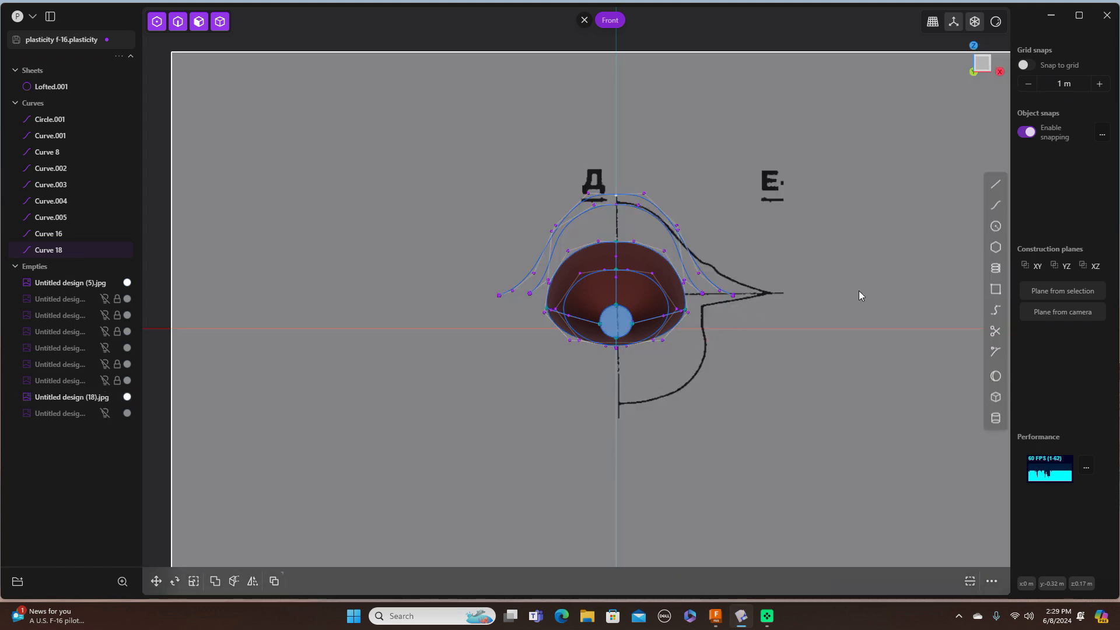
mouse_move(880, 270)
right_mouse_down()
mouse_move(769, 280)
mouse_move(809, 281)
right_mouse_up()
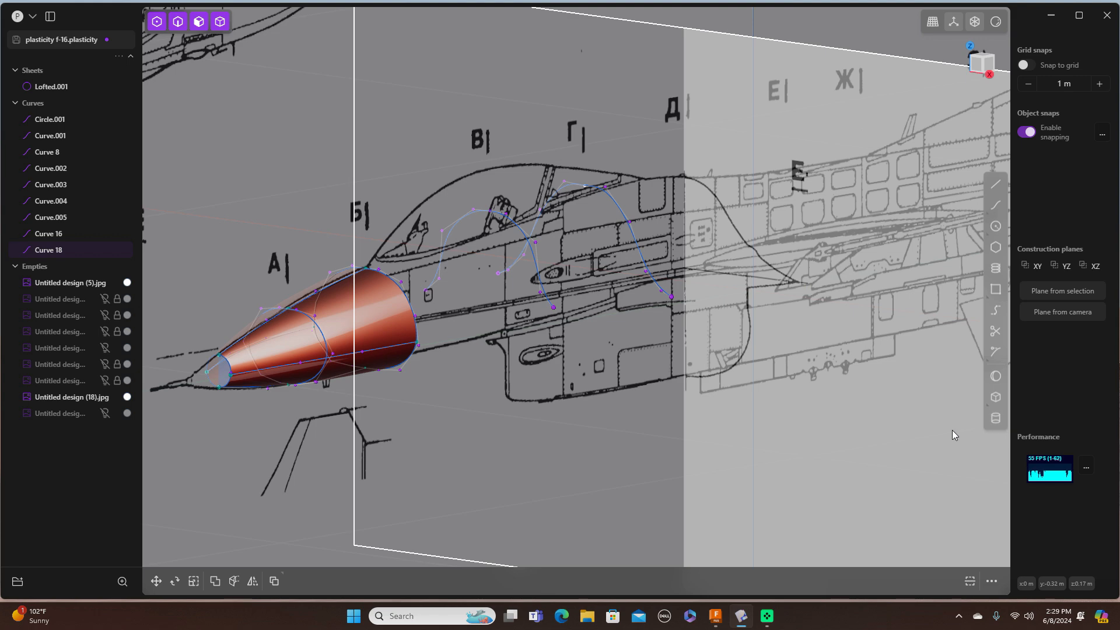
key("KP_1")
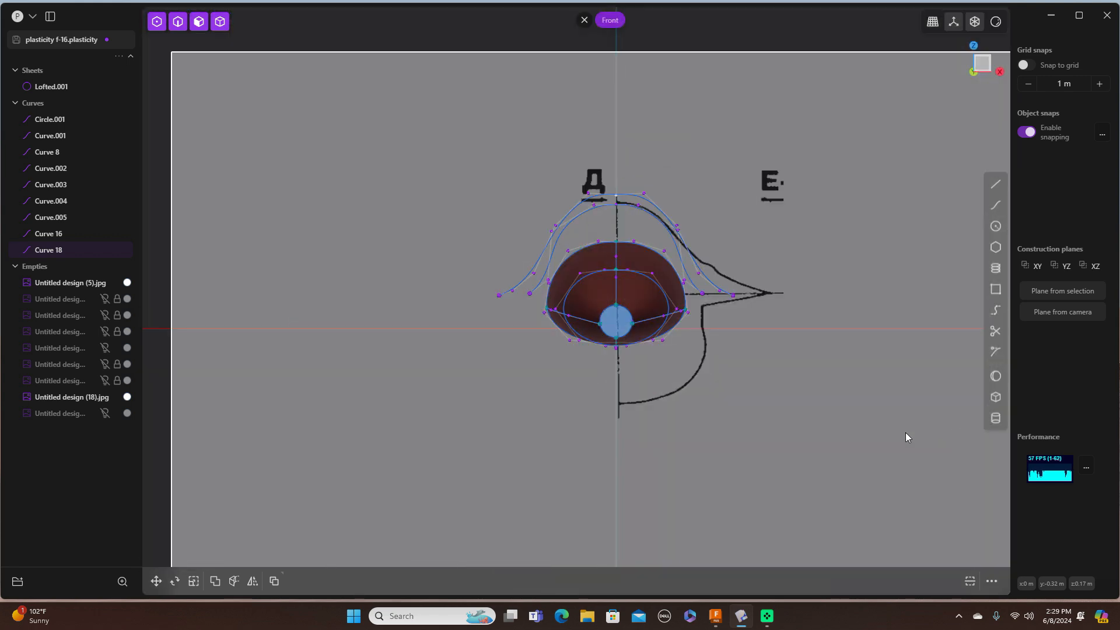
Step: Hide the section curves Curve 18 and Curve 16 to clear the Д section outline
scroll(908, 435, "up", 1)
scroll(908, 434, "up", 3)
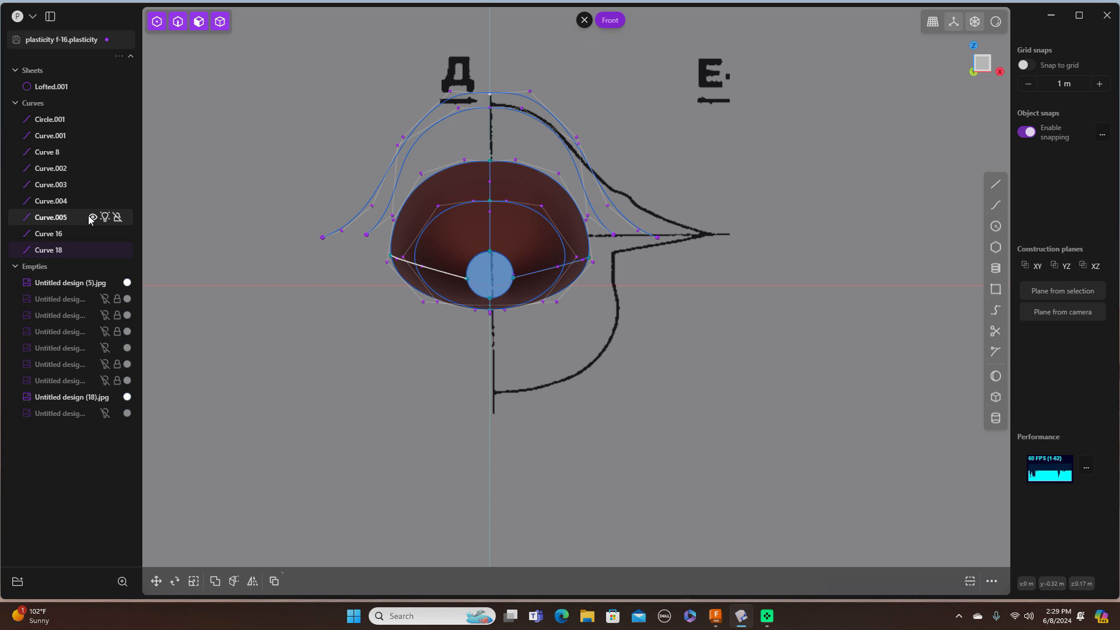
left_click(98, 251)
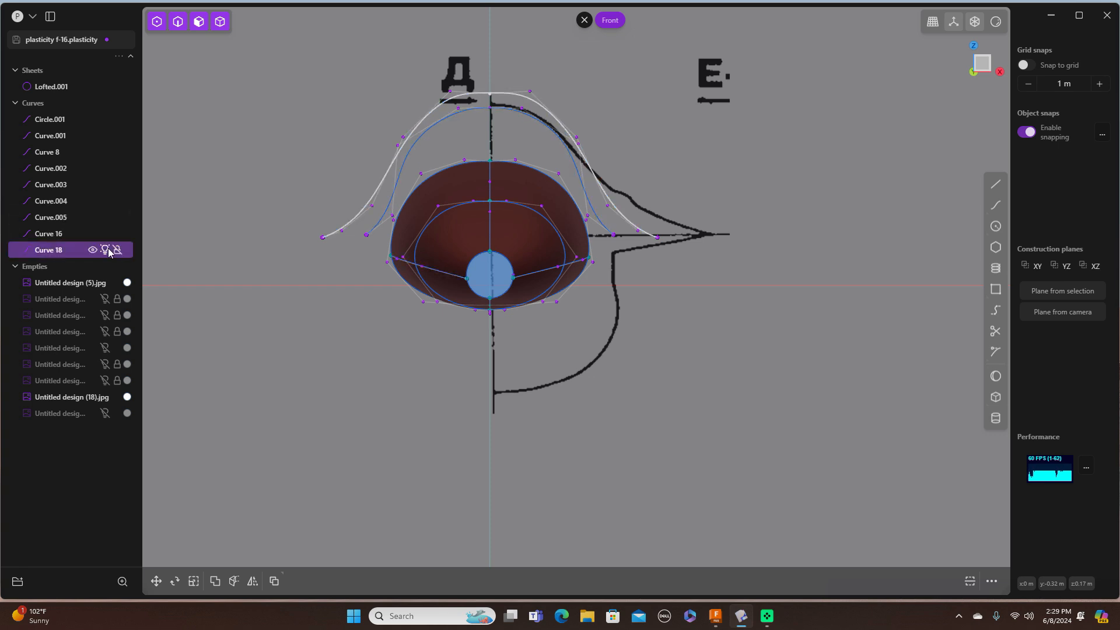
left_click(106, 251)
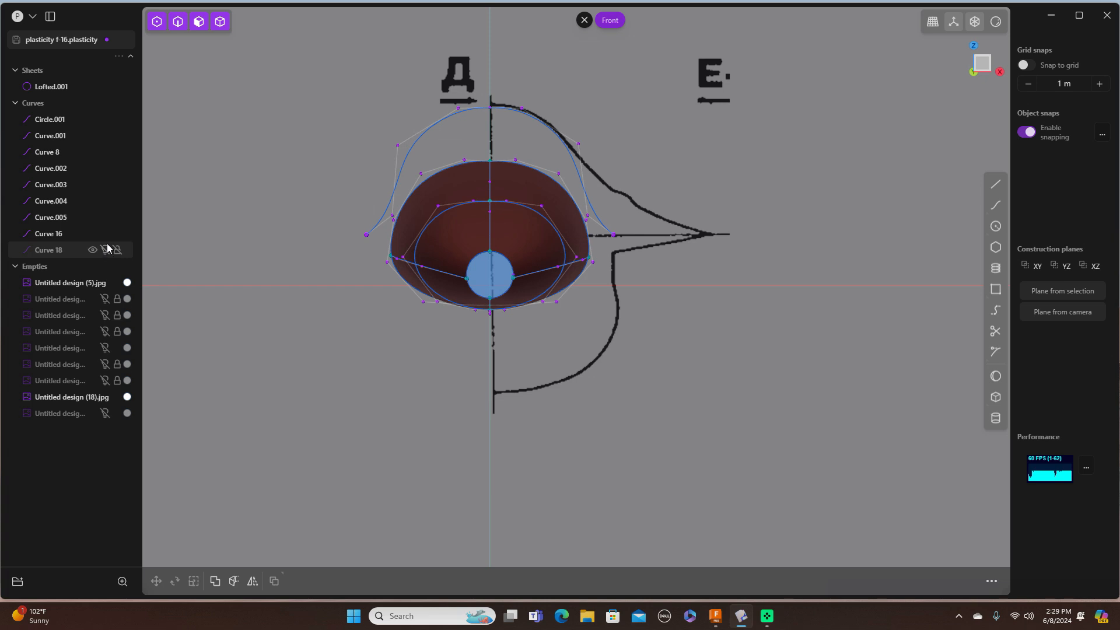
left_click(107, 234)
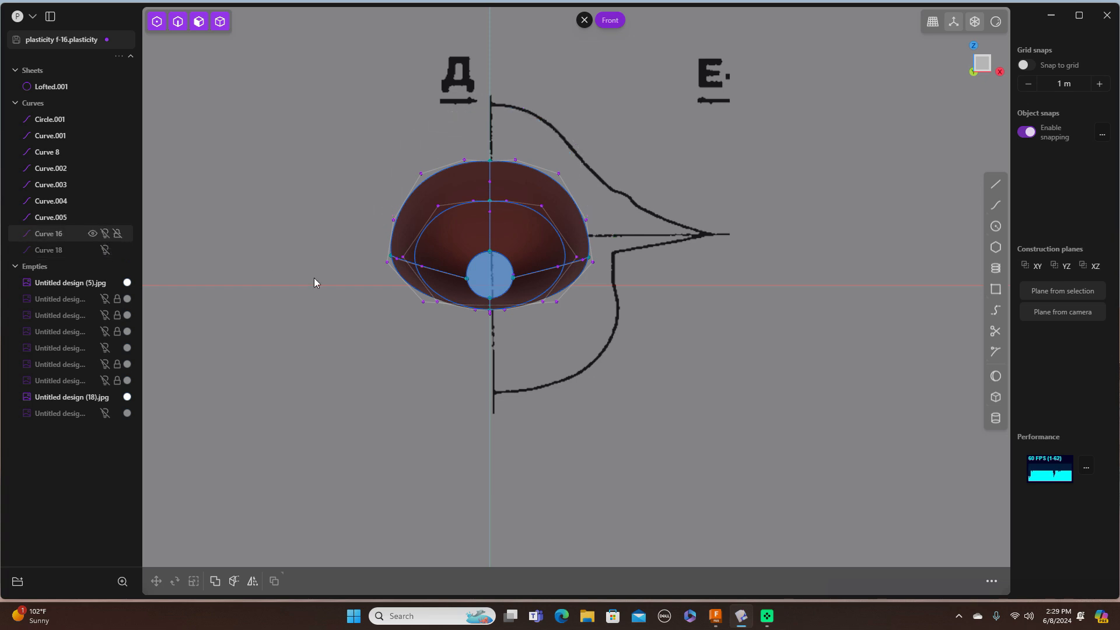
scroll(769, 327, "up", 2)
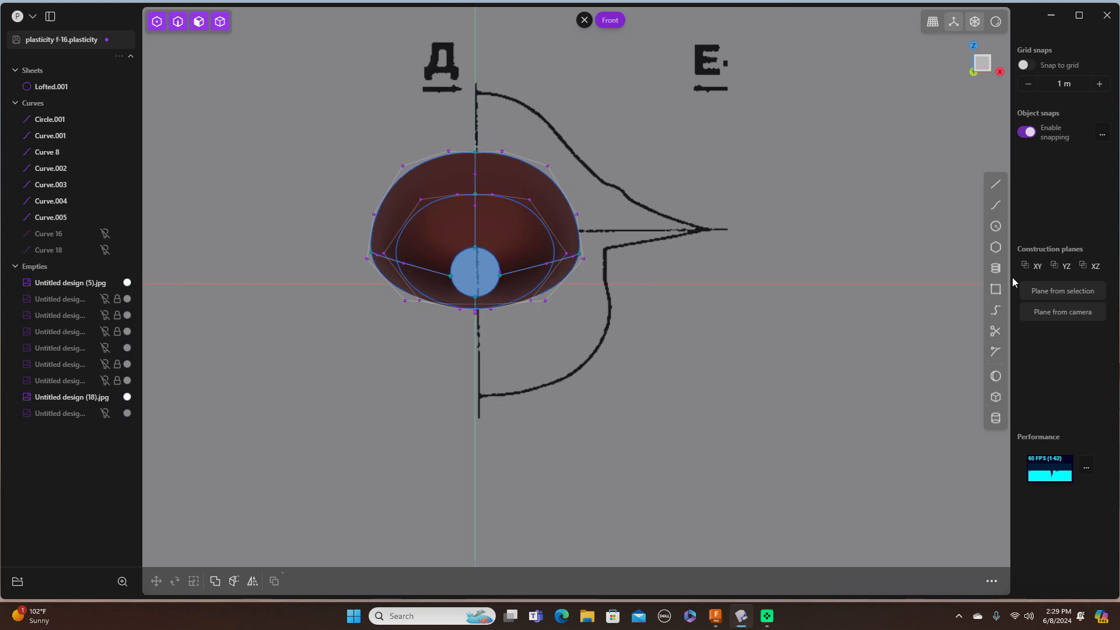
Step: Trace the upper half outline of the Д section with a five-point spline from the top centre to the pointed side tip
left_click(996, 204)
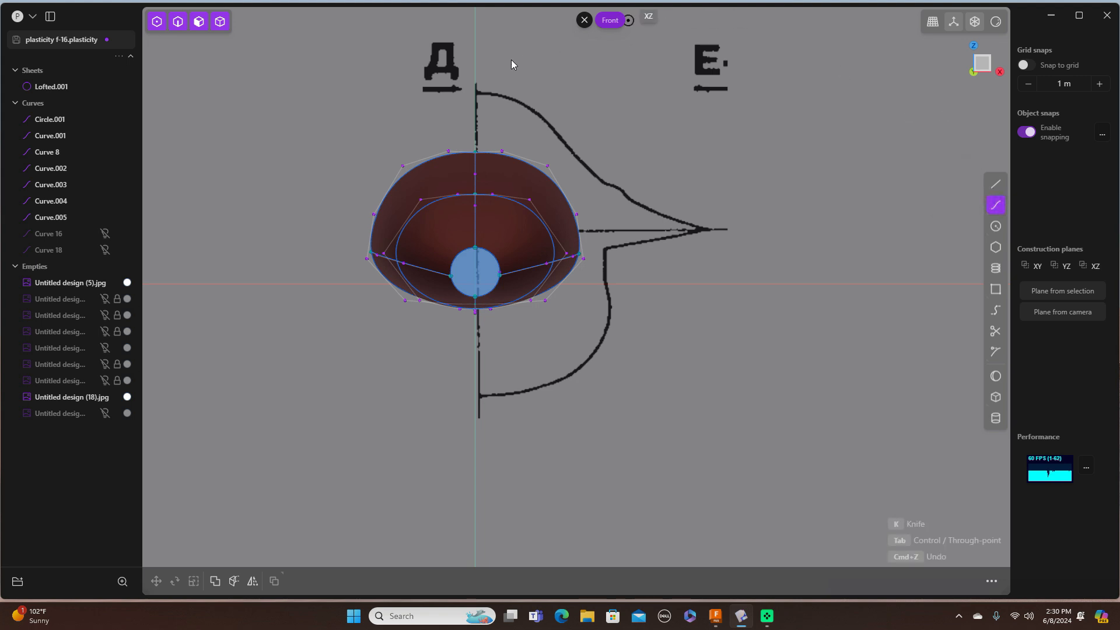
left_click(477, 92)
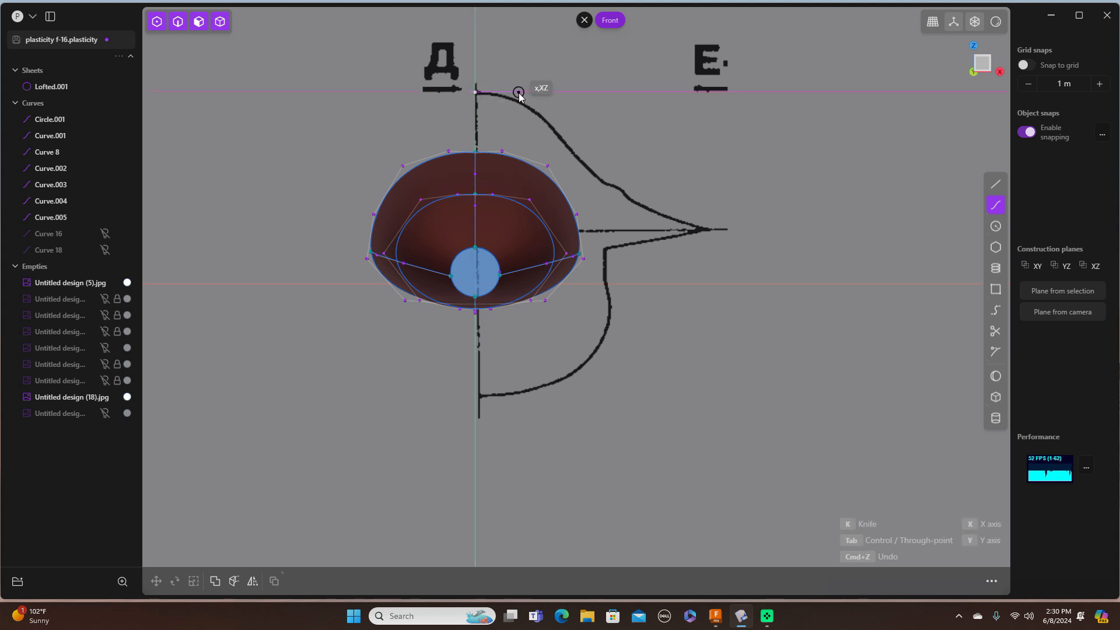
scroll(519, 92, "down", 1)
scroll(519, 94, "up", 3)
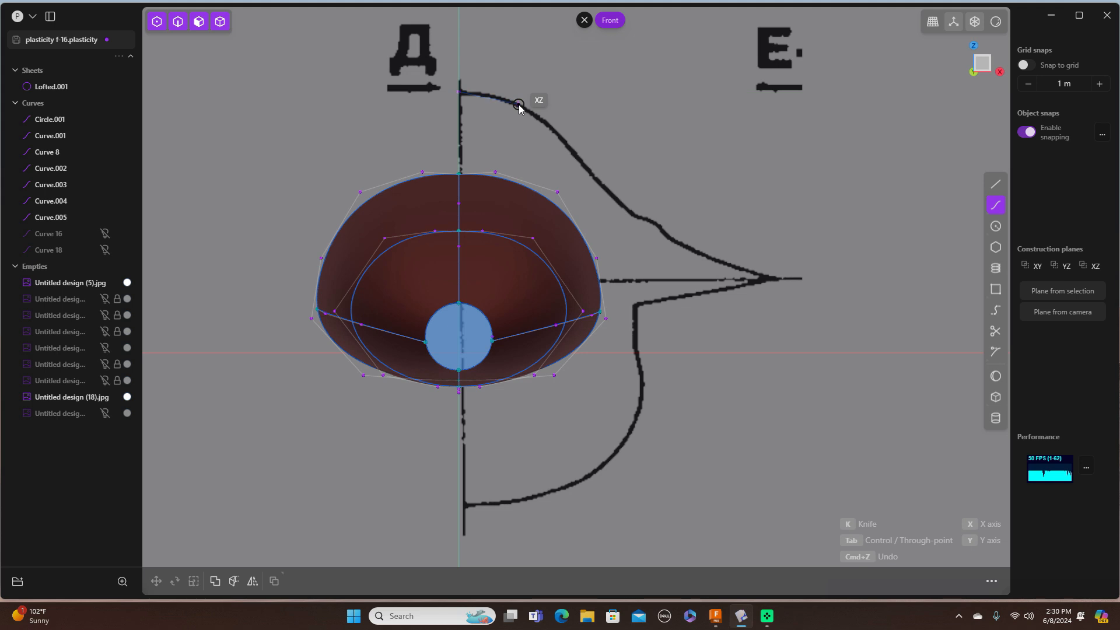
left_click(518, 104)
left_click(580, 161)
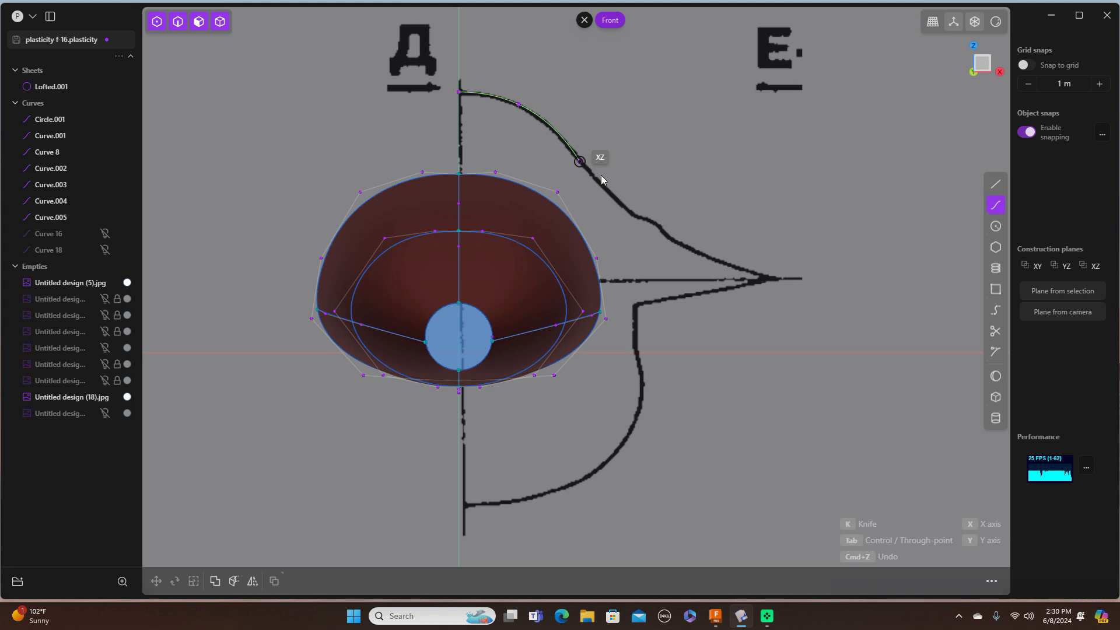
left_click(666, 236)
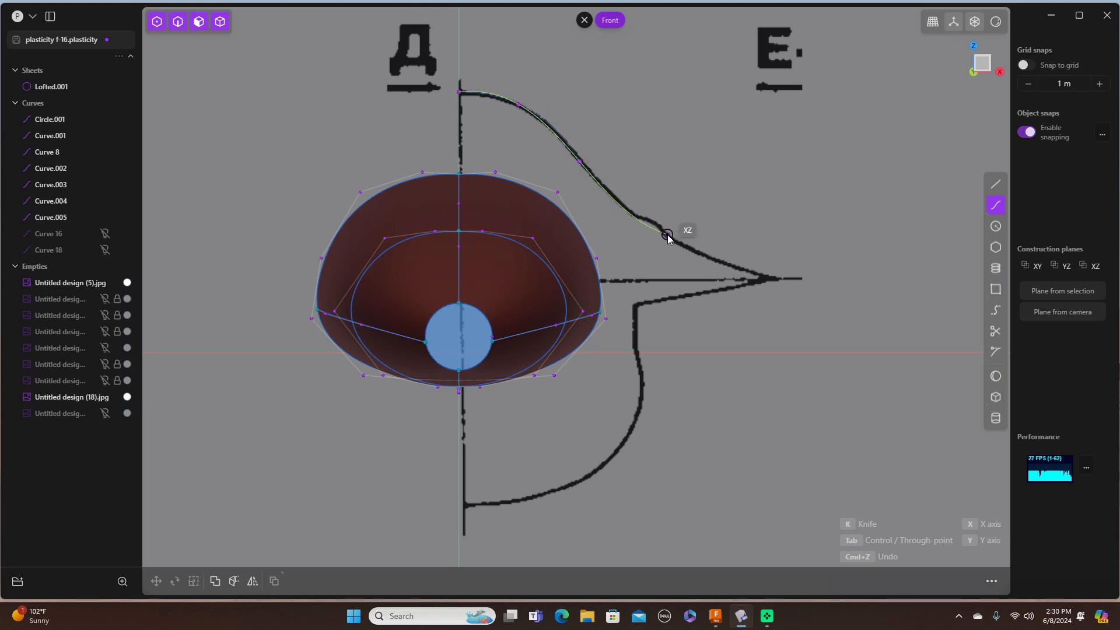
left_click(781, 280)
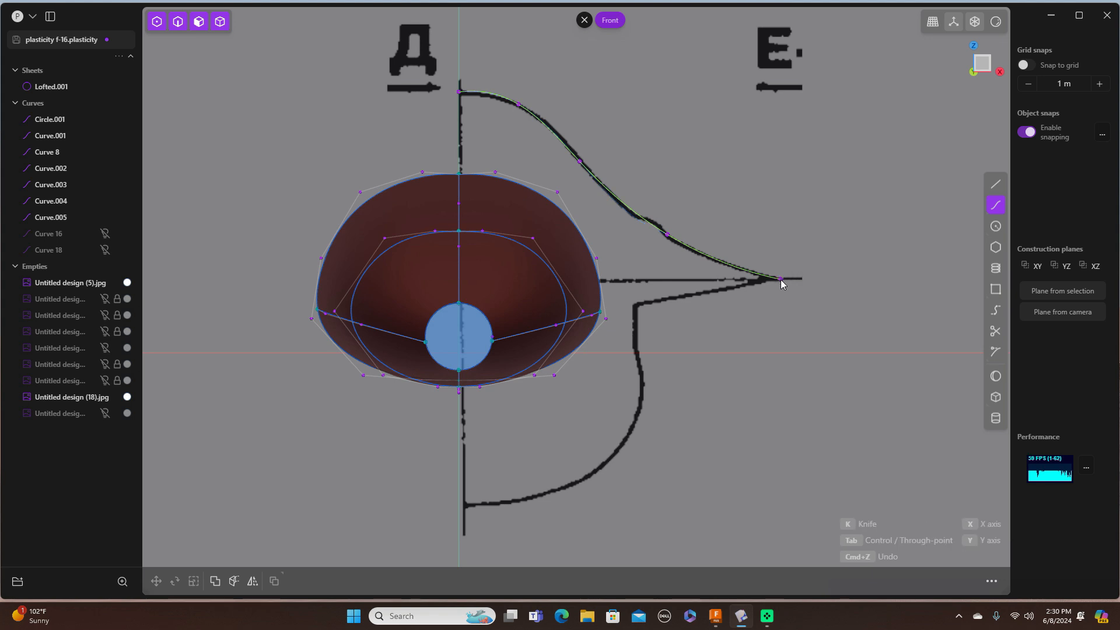
key("Return")
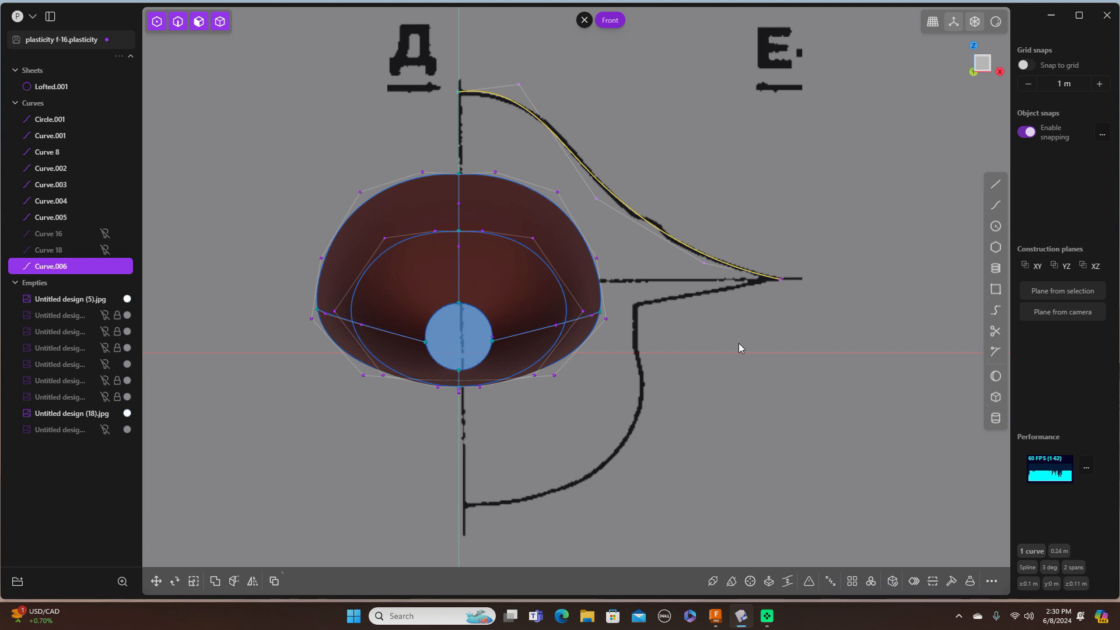
Step: Mirror the traced Д half curve across the vertical centre plane towards negative X
key("alt+x")
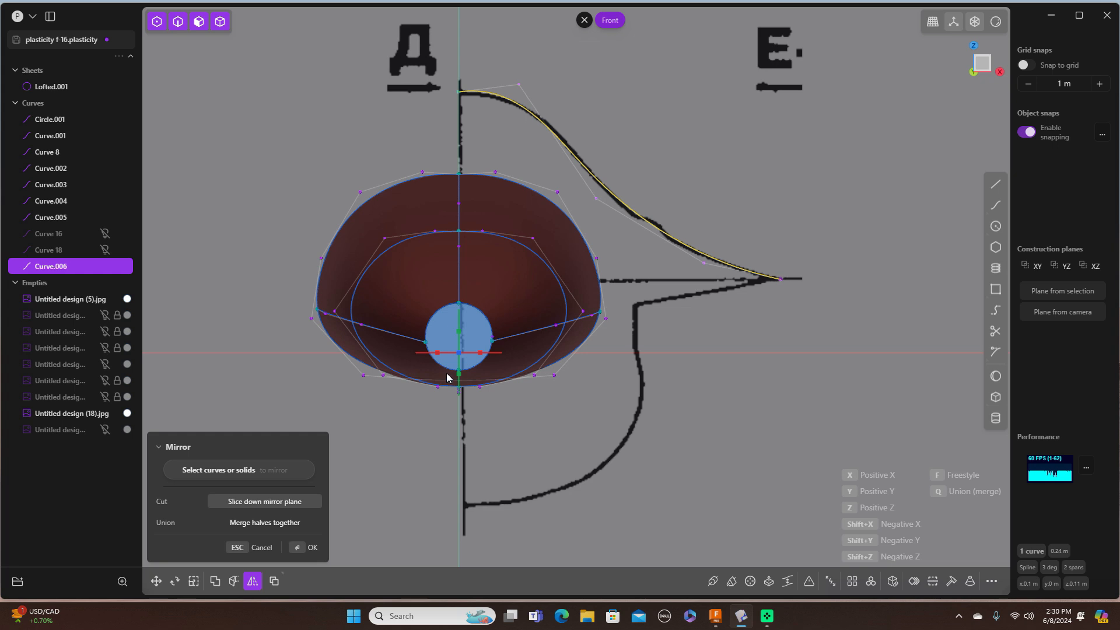
left_click(436, 354)
left_click(314, 548)
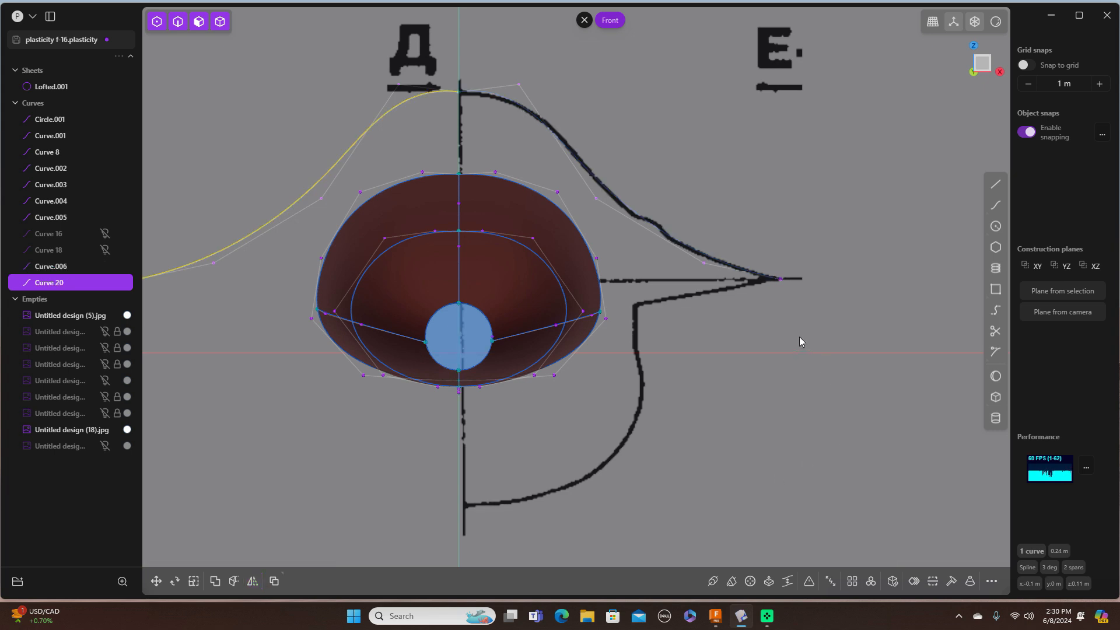
Step: Join the two Д section halves into one curve and rebuild it using Refit with a tolerance of 0.00100
left_click(527, 108)
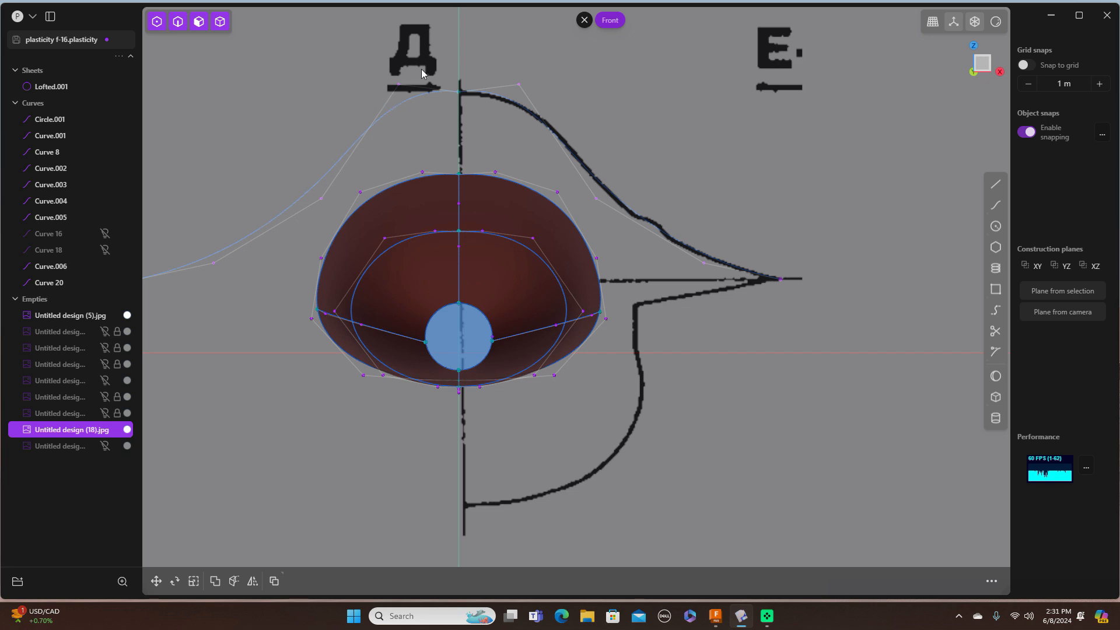
scroll(424, 121, "down", 3)
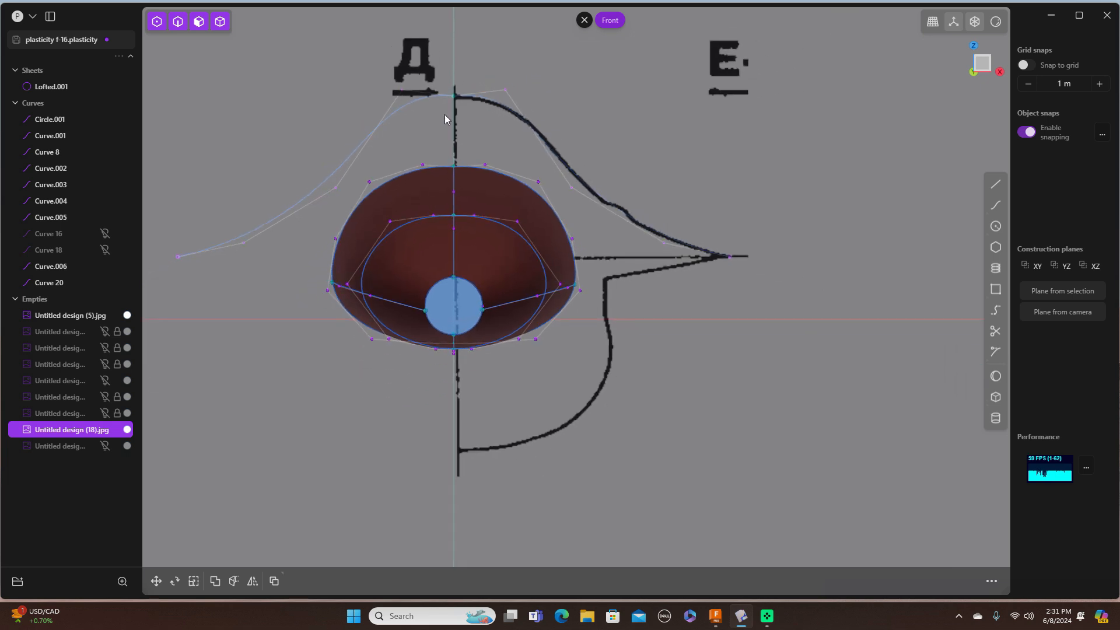
middle_click_drag(572, 94, 667, 110, "shift")
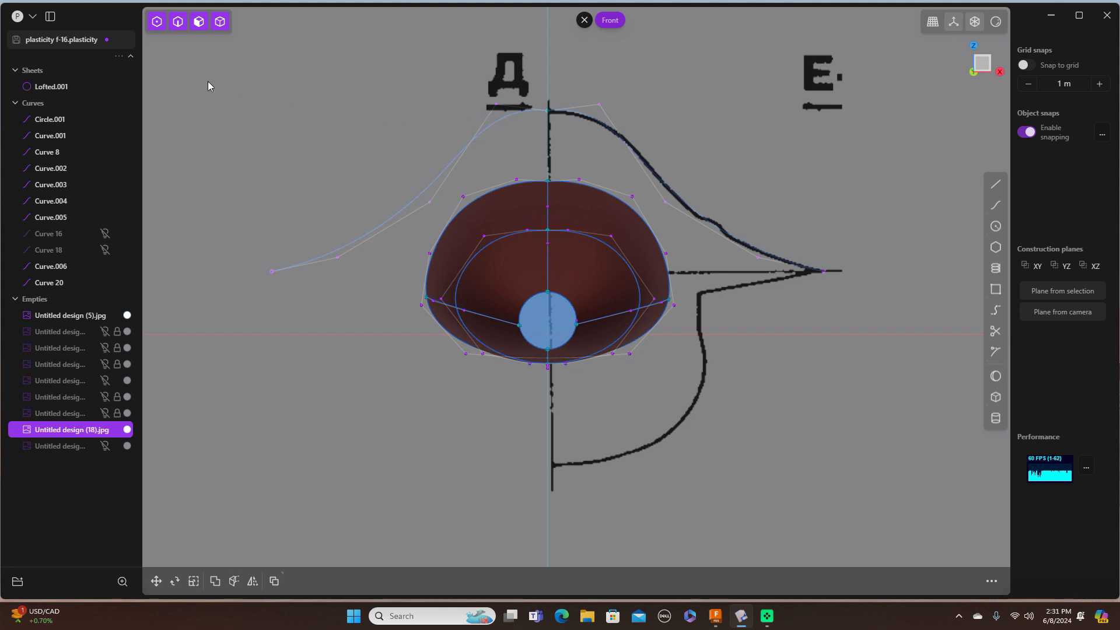
left_click(203, 28)
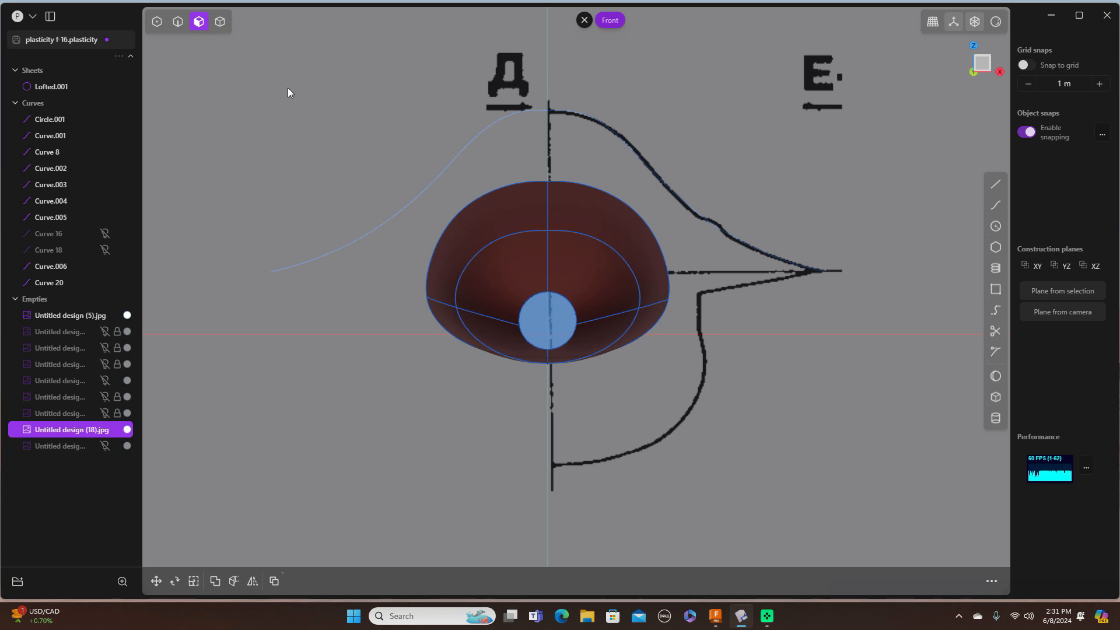
key("4")
left_click(178, 21)
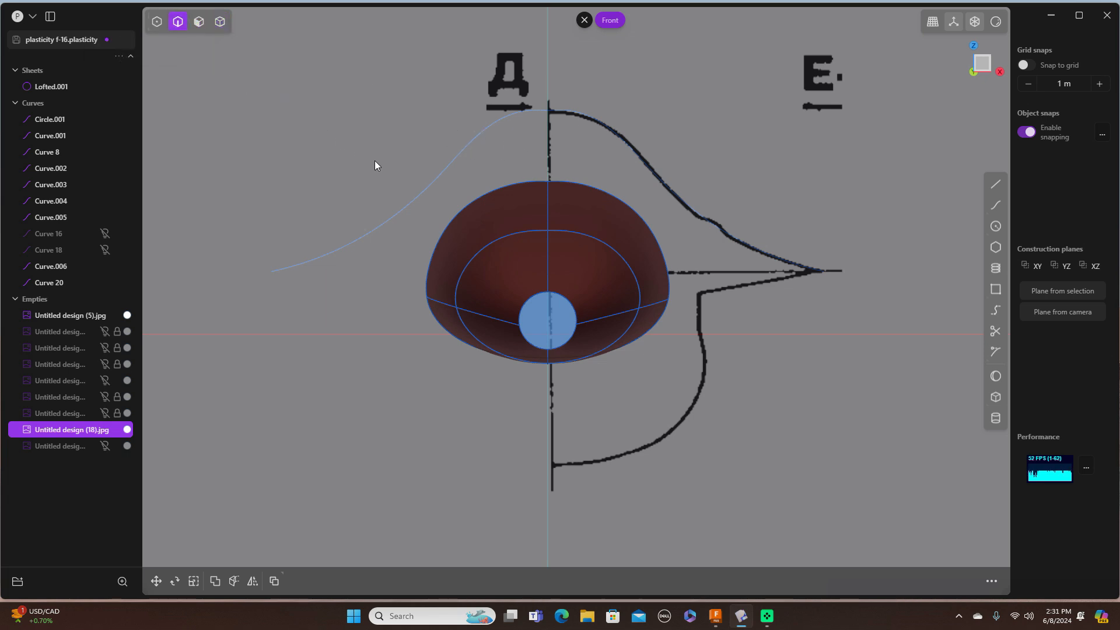
left_click(428, 190)
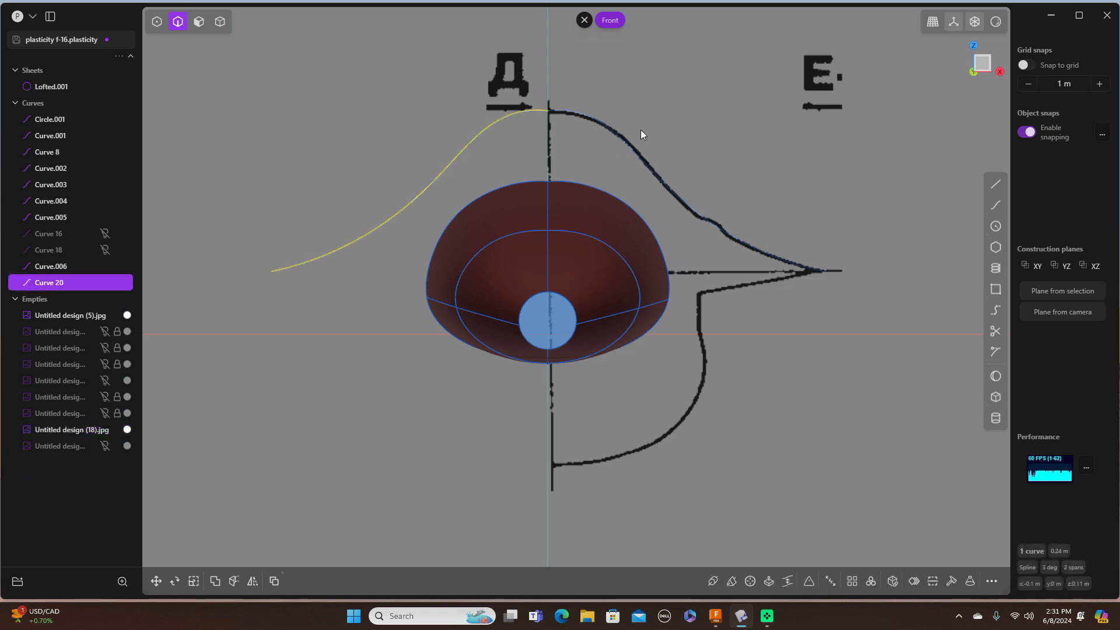
left_click(618, 135, "shift")
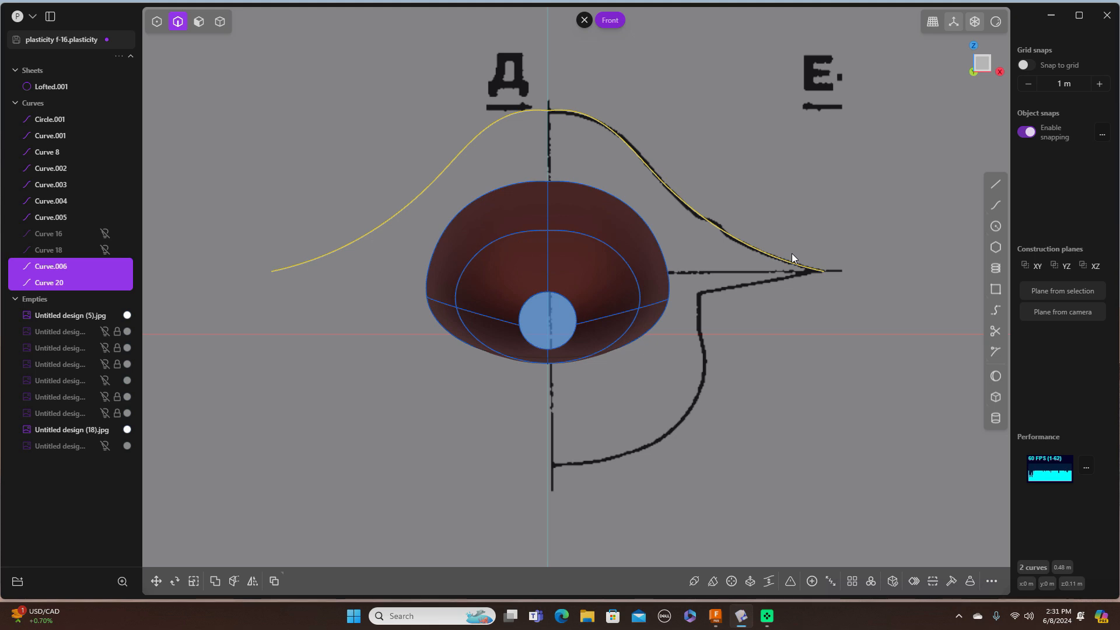
key("j")
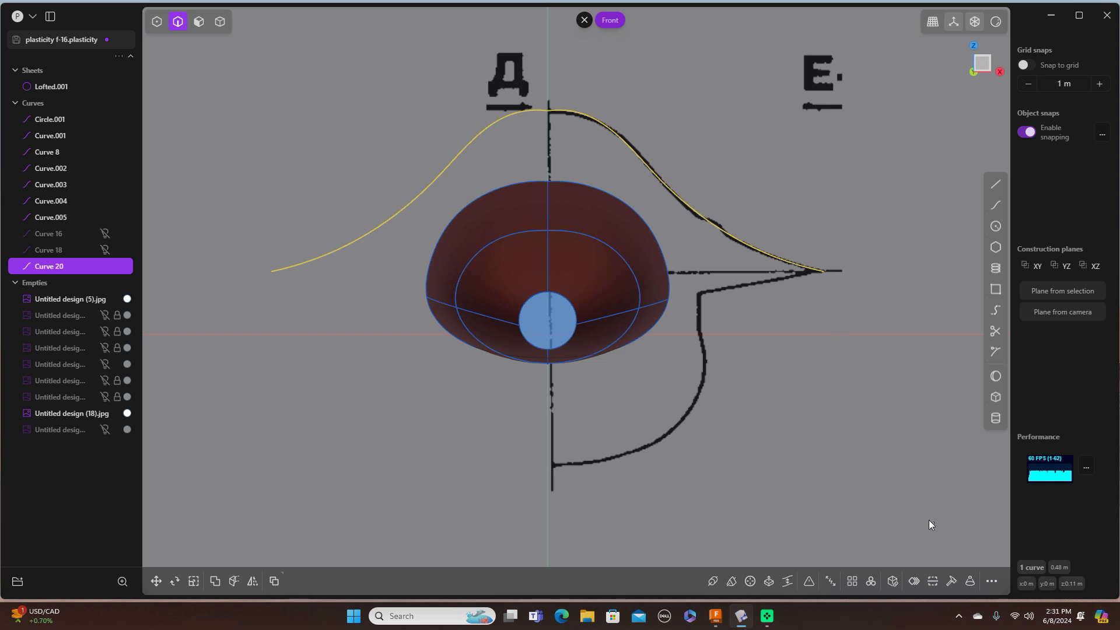
left_click(951, 581)
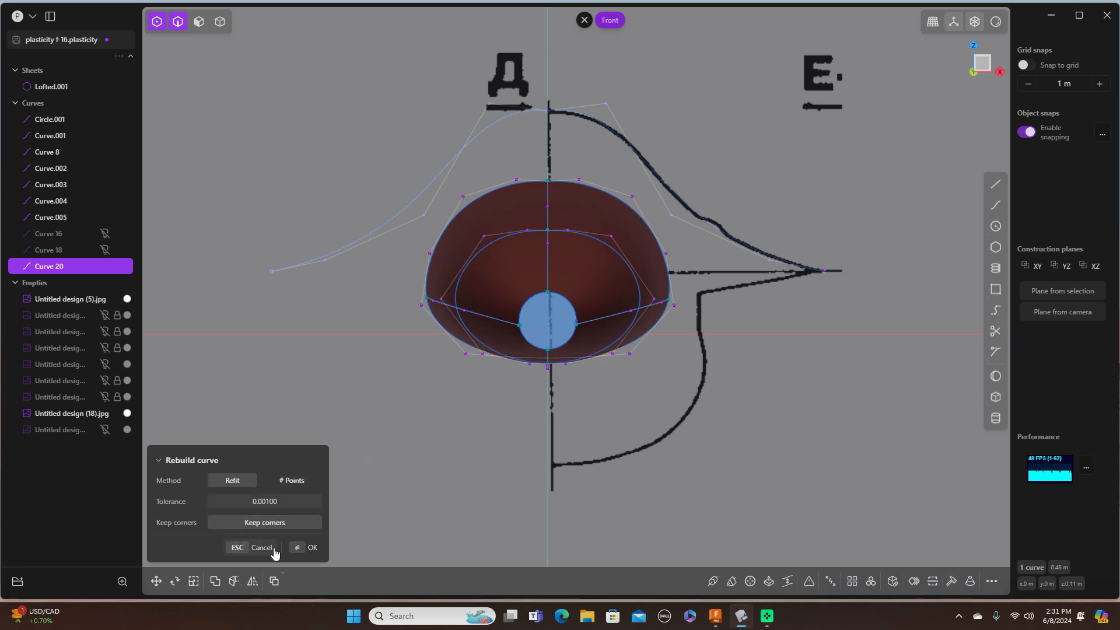
left_click(300, 548)
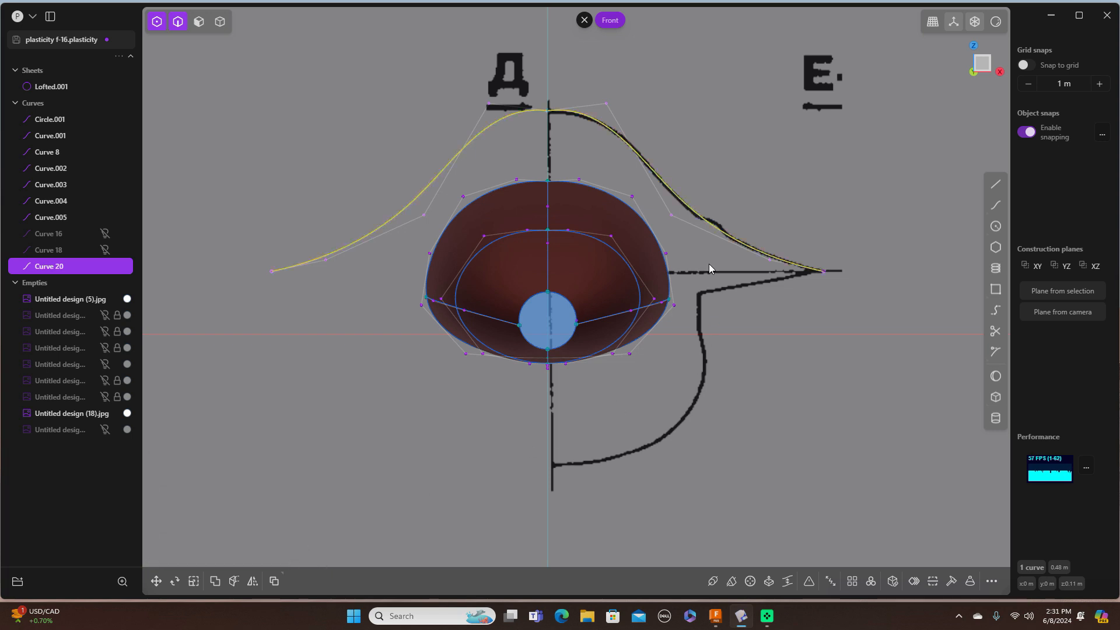
left_click(548, 110)
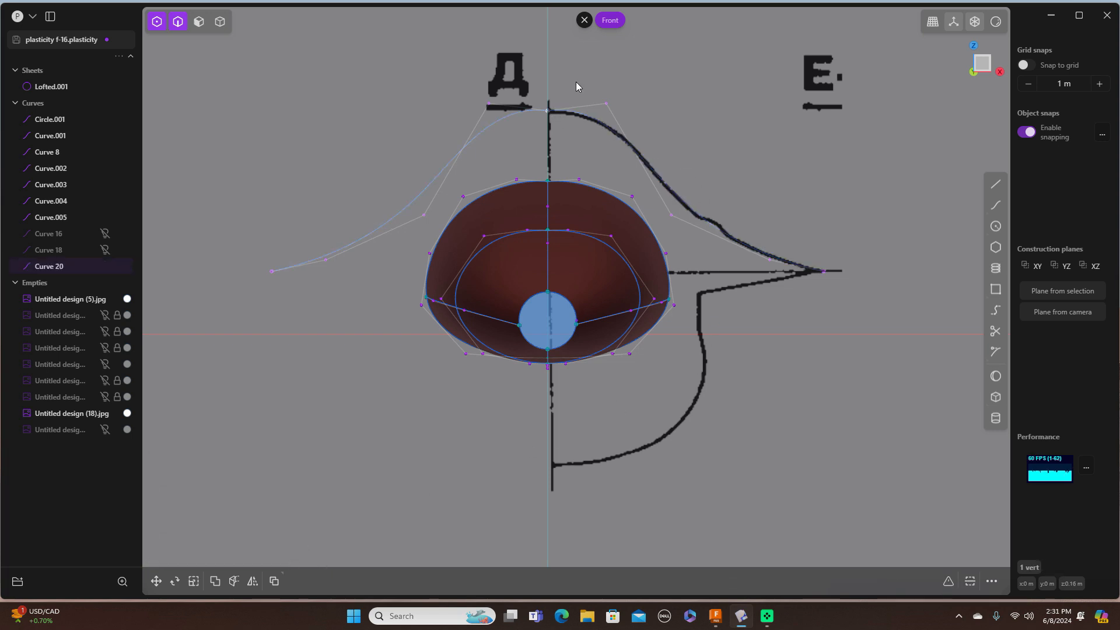
key("g")
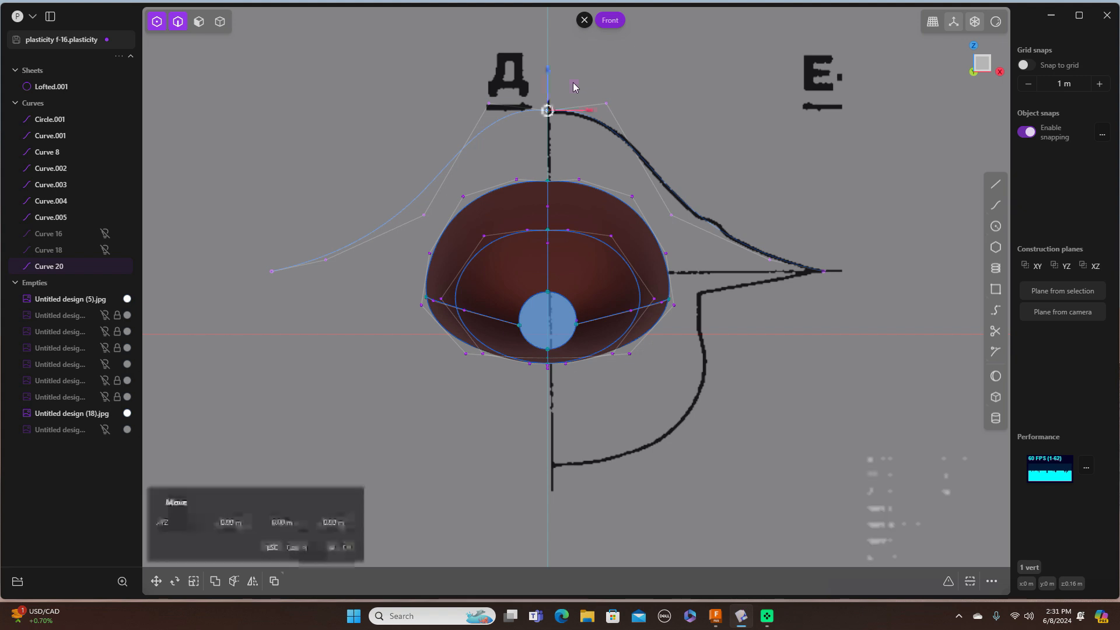
left_click_drag(549, 69, 548, 65)
scroll(597, 148, "up", 3)
scroll(597, 149, "up", 3)
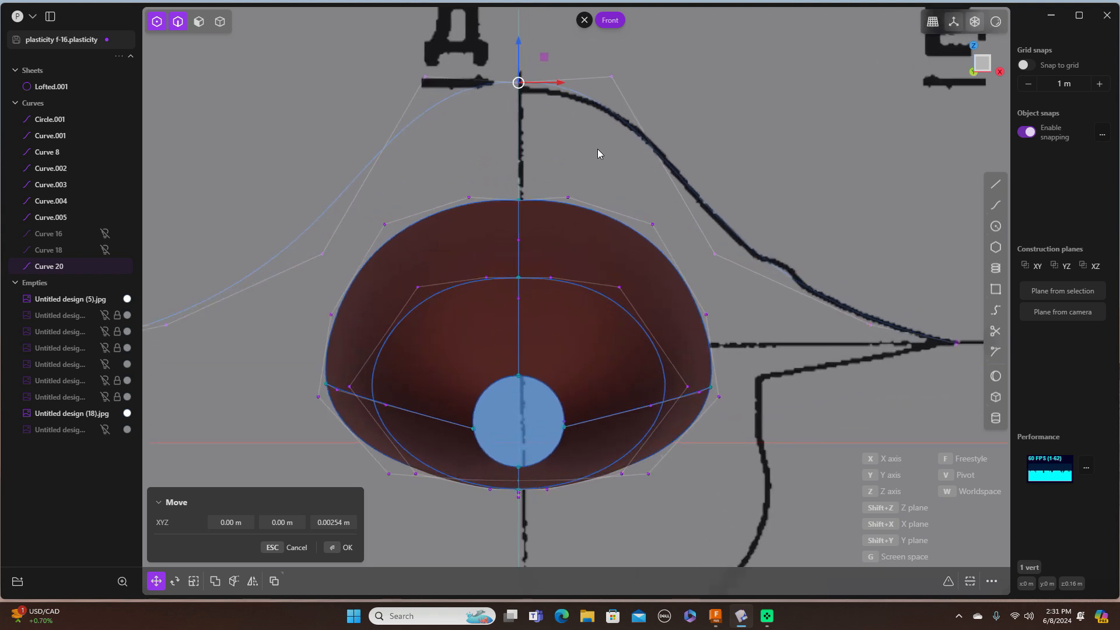
scroll(597, 150, "down", 5)
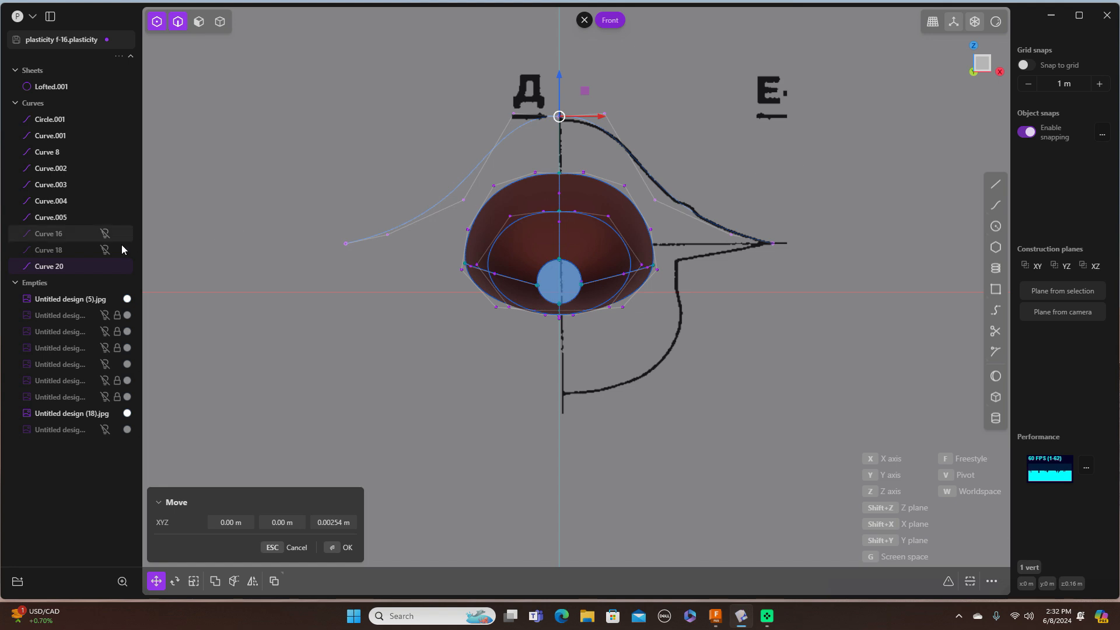
mouse_move(118, 266)
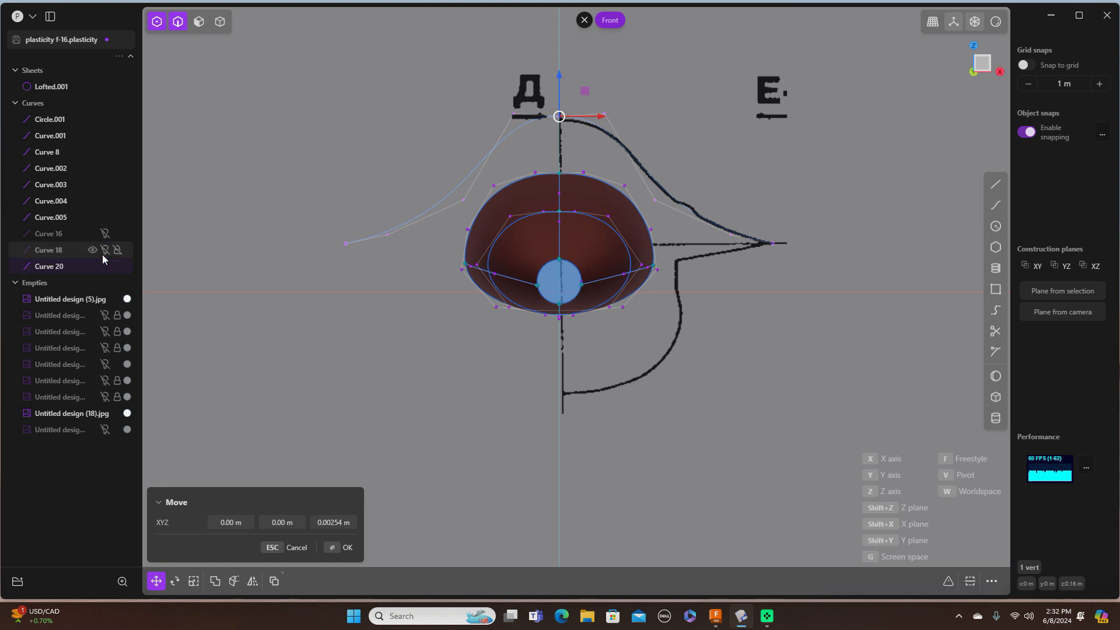
left_click(104, 251)
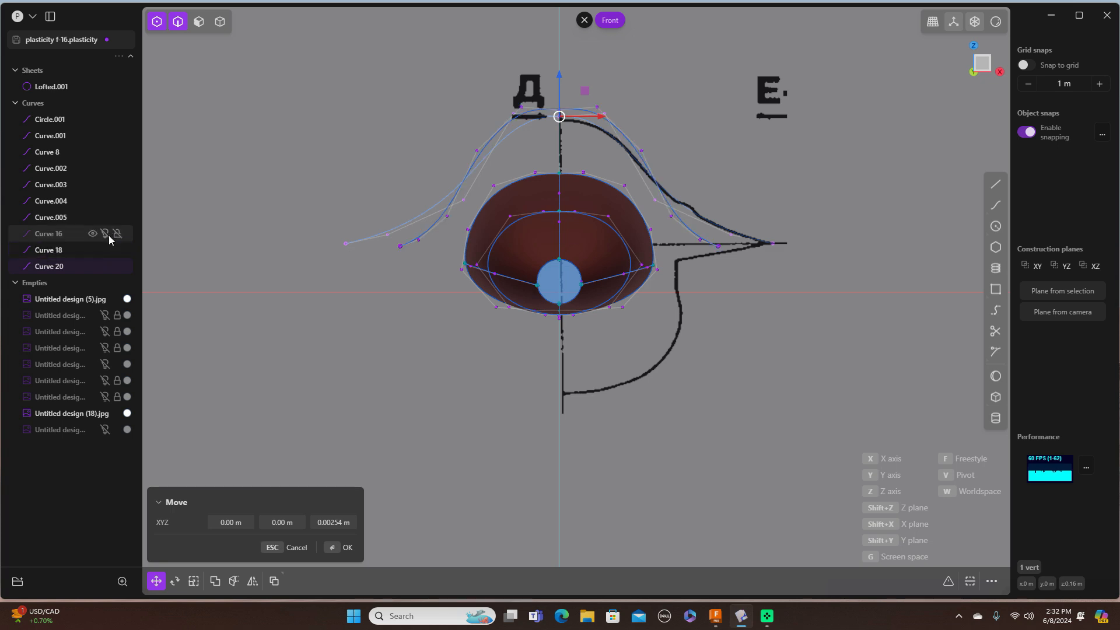
left_click(104, 234)
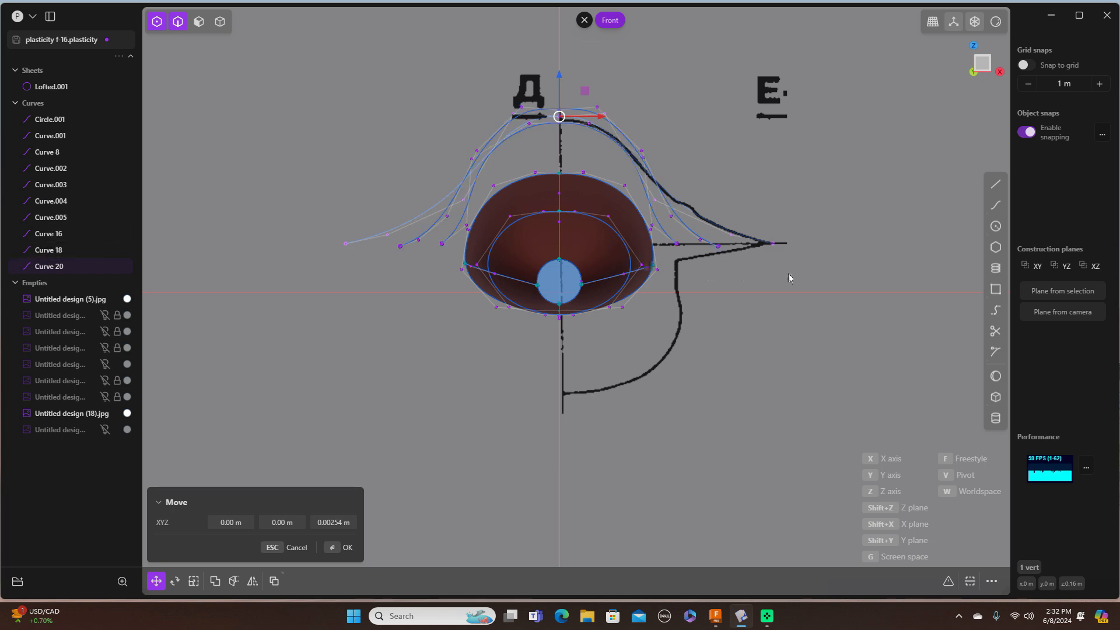
scroll(789, 277, "up", 2)
mouse_move(788, 278)
middle_mouse_down()
mouse_move(817, 233)
mouse_move(864, 238)
mouse_move(756, 242)
mouse_move(789, 239)
middle_mouse_up()
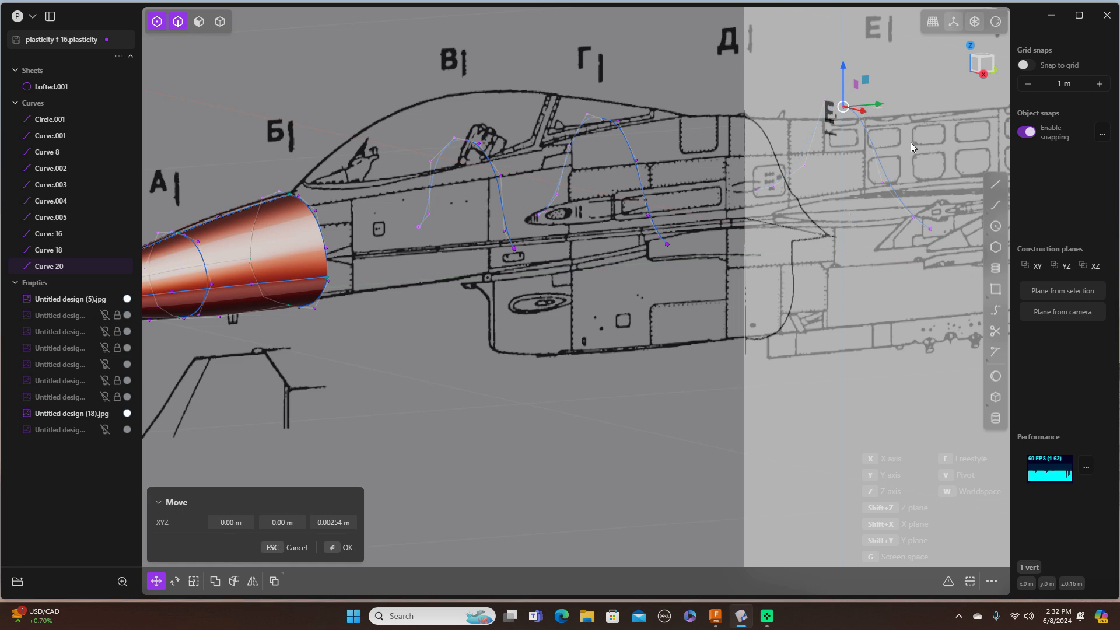
mouse_move(877, 106)
left_mouse_down()
mouse_move(862, 107)
mouse_move(881, 107)
left_mouse_up()
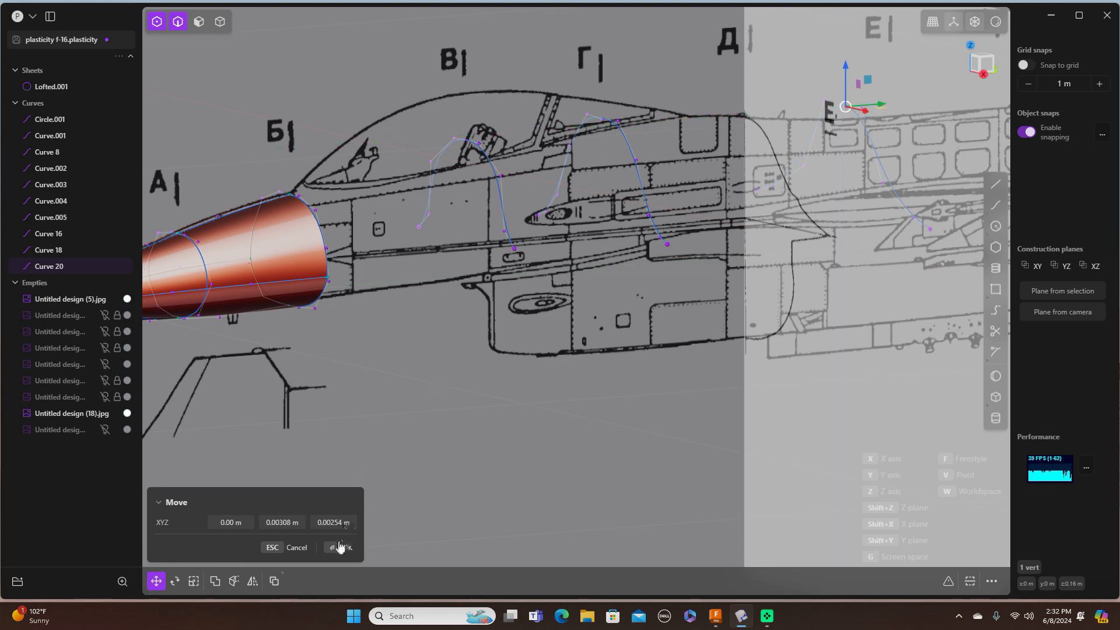
left_click(296, 547)
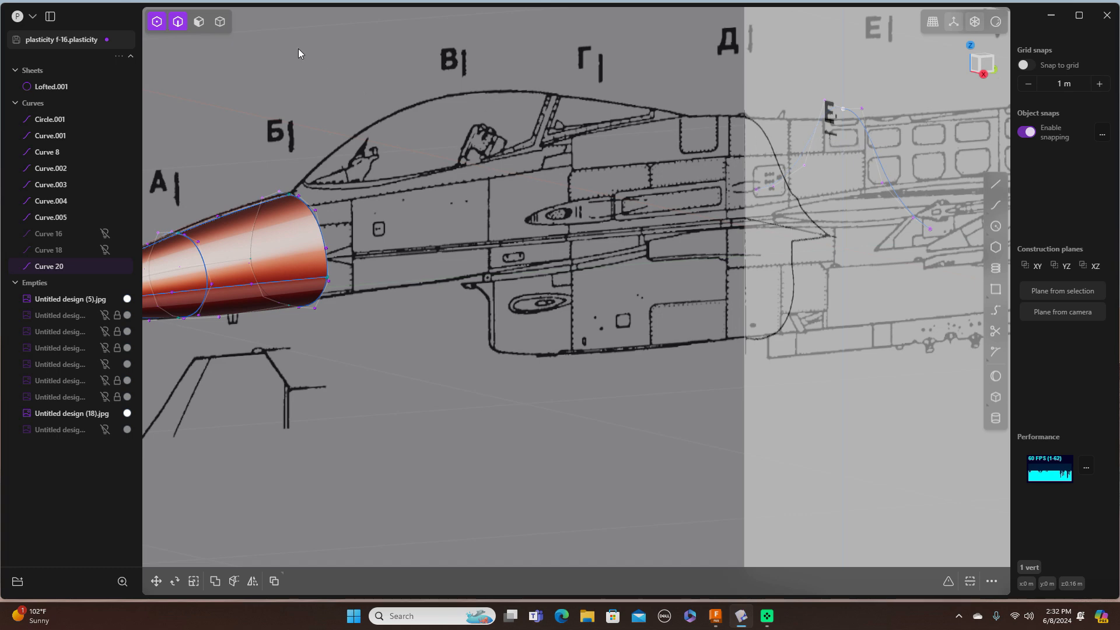
Step: Return to the front view and limit selection to edges and curves, with control points excluded
left_click(178, 21)
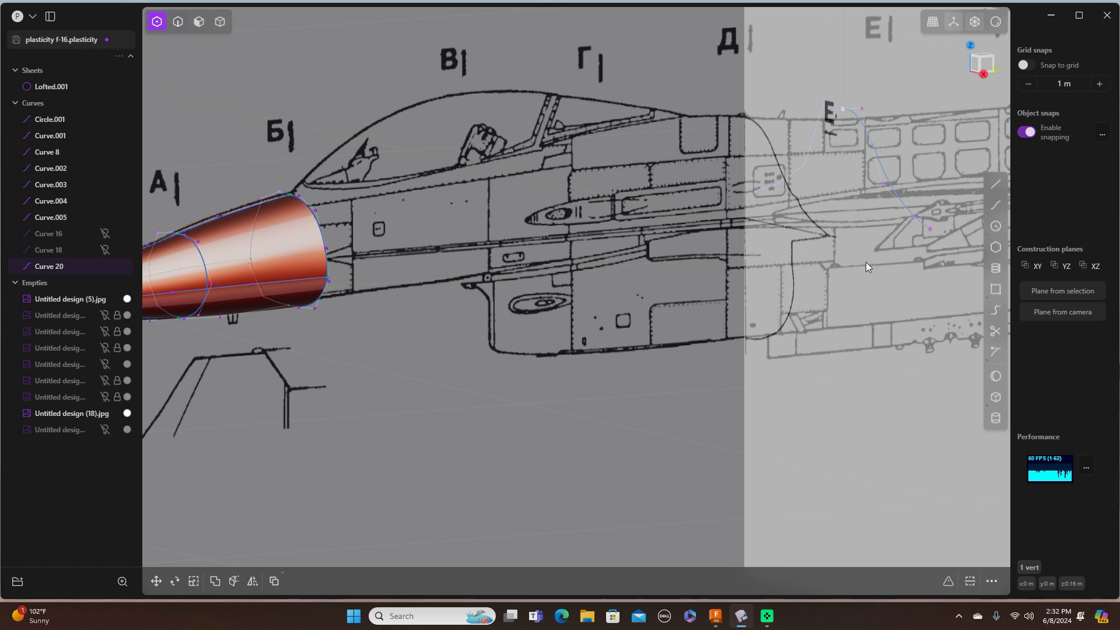
key("KP_1")
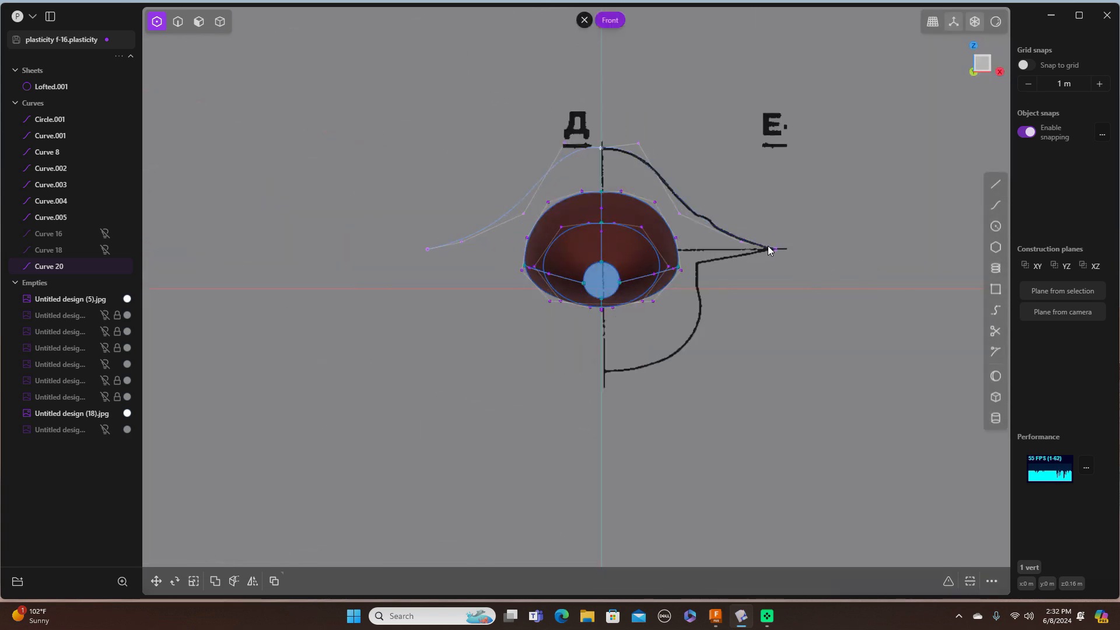
scroll(737, 132, "down", 1)
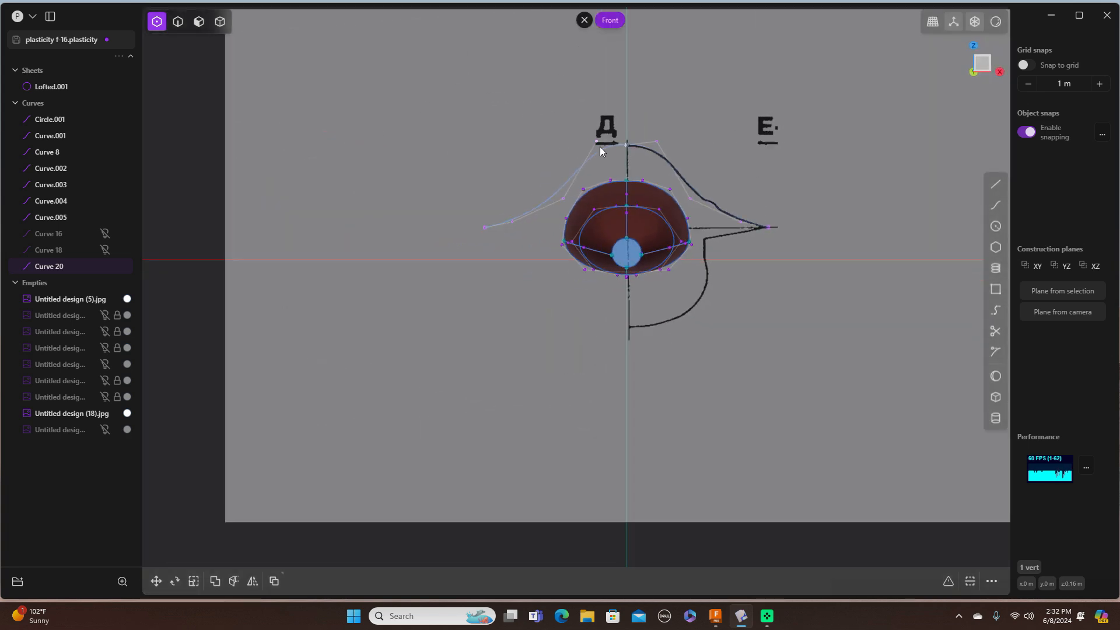
scroll(601, 145, "up", 1)
left_click(181, 25)
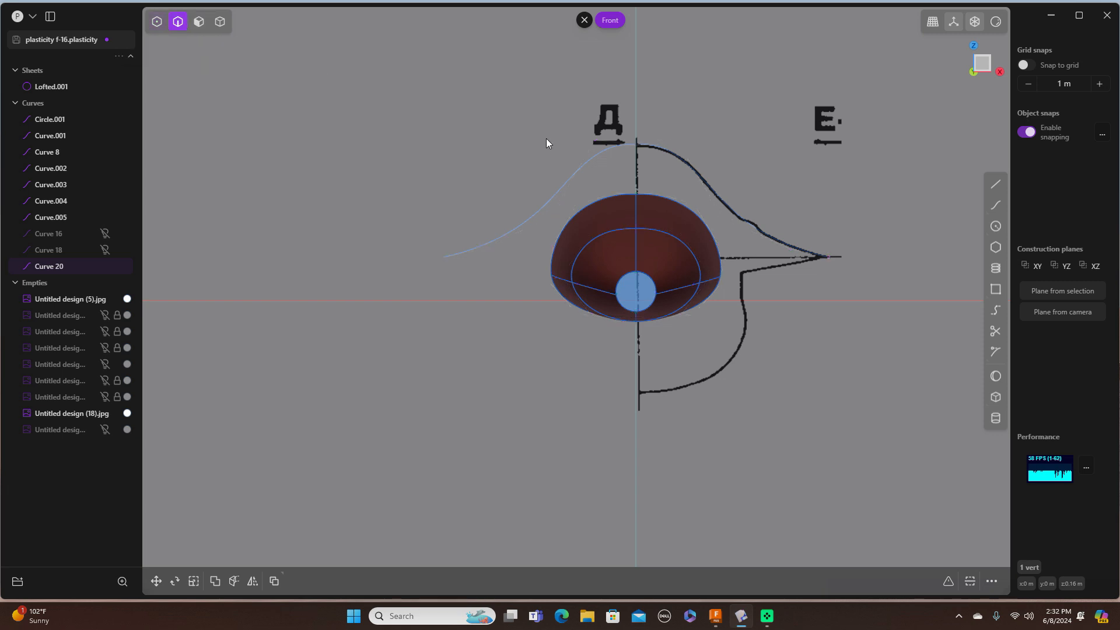
left_click(156, 22)
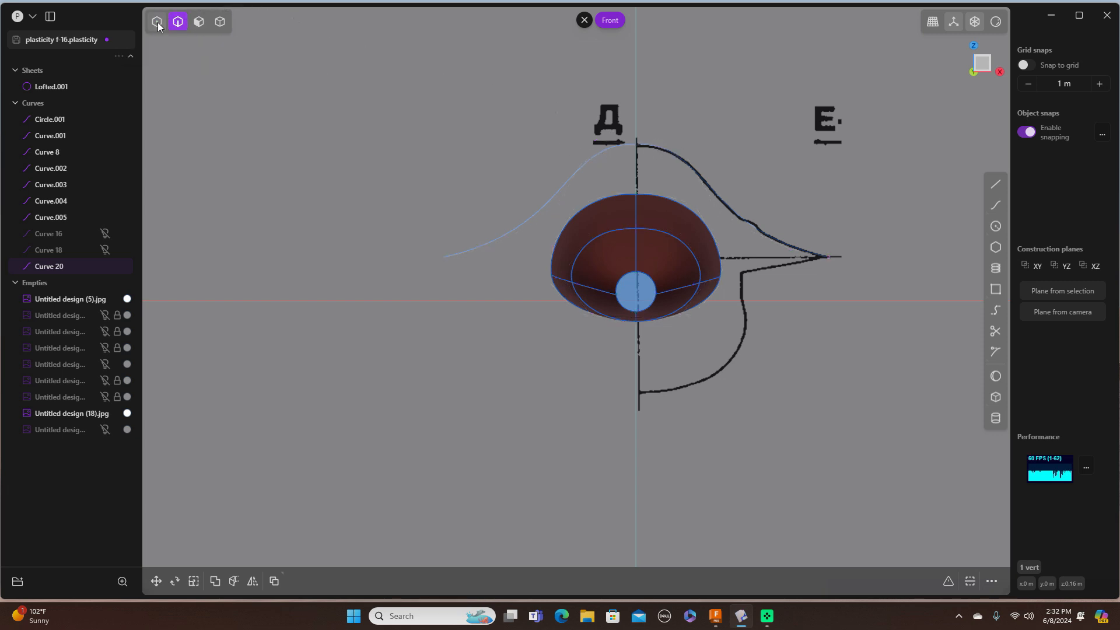
left_click(589, 159)
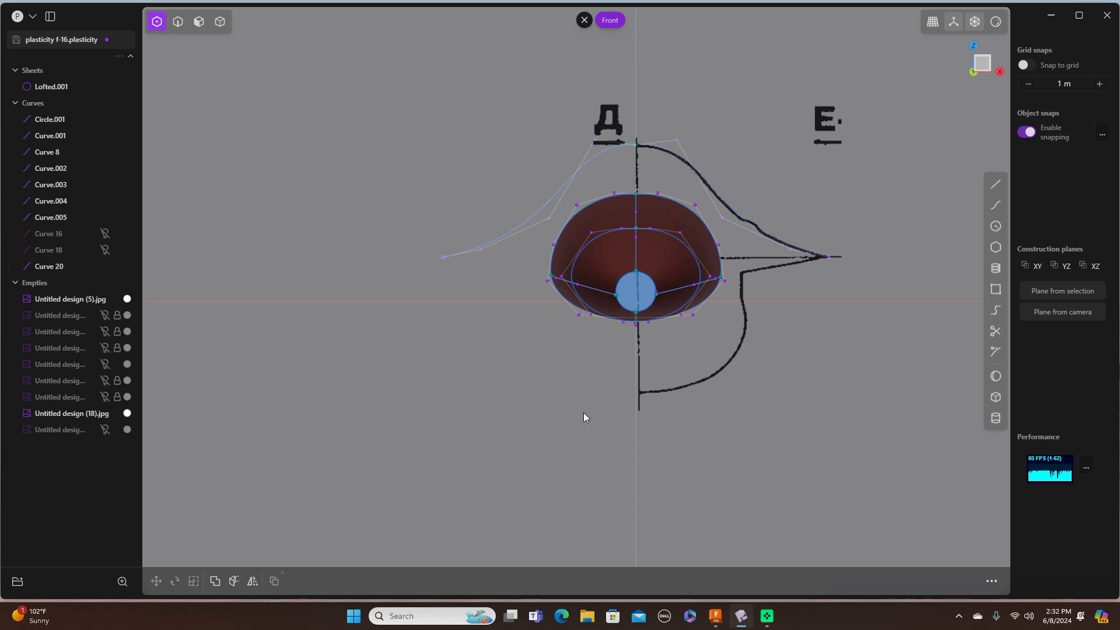
scroll(583, 418, "up", 1)
left_click(220, 23)
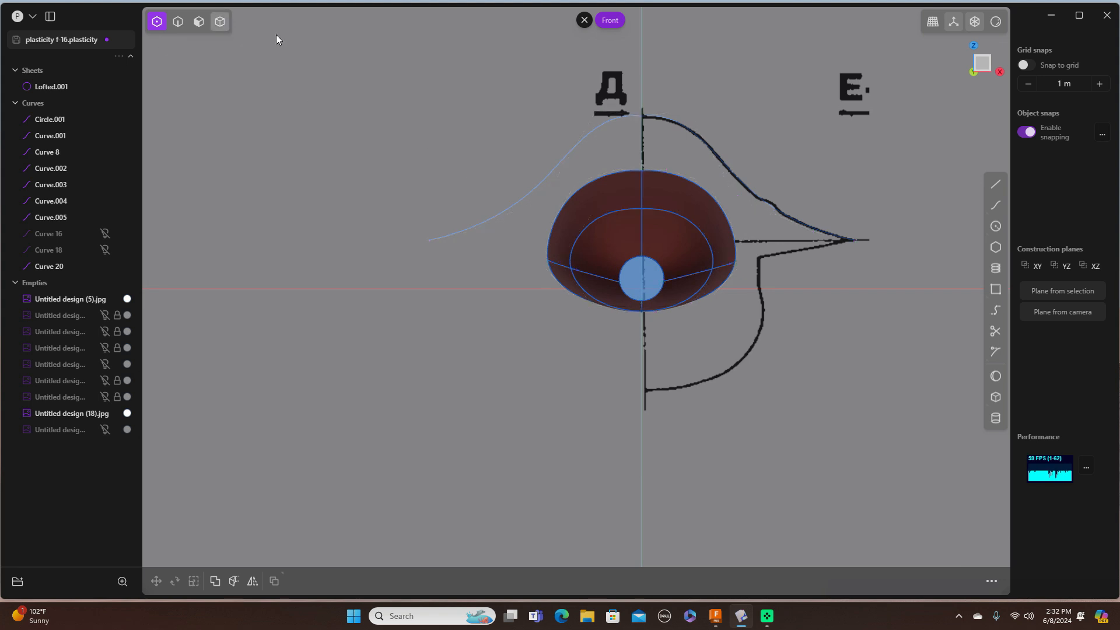
left_click(178, 21)
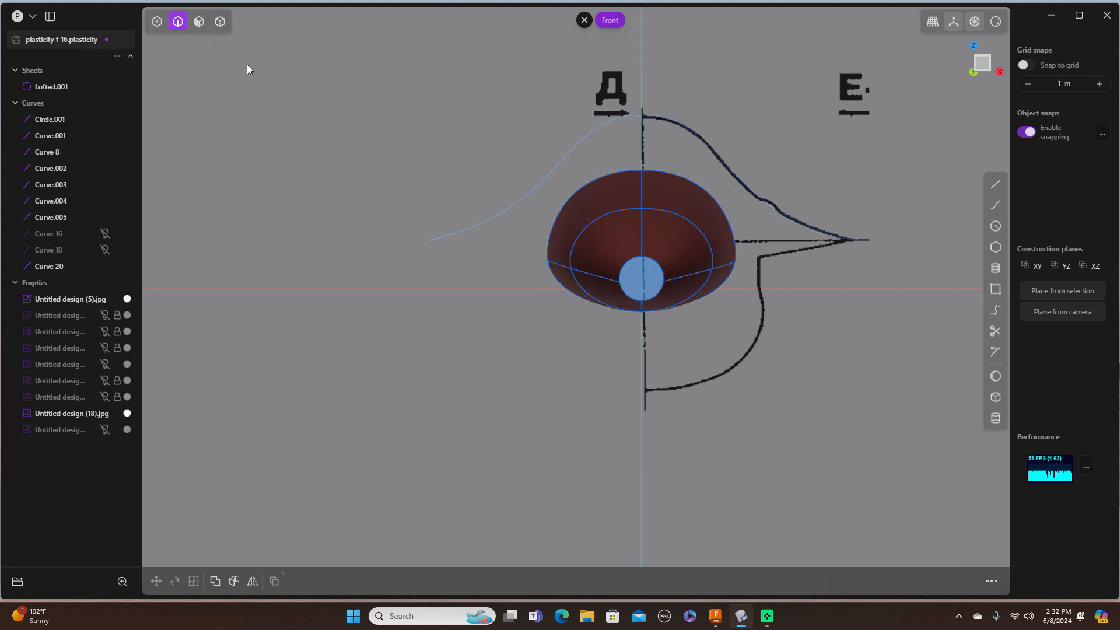
Step: Move the Д section curve -0.13232 m along Y to its station on the side view, and unhide Curve 18 and Curve 16
left_click(559, 159)
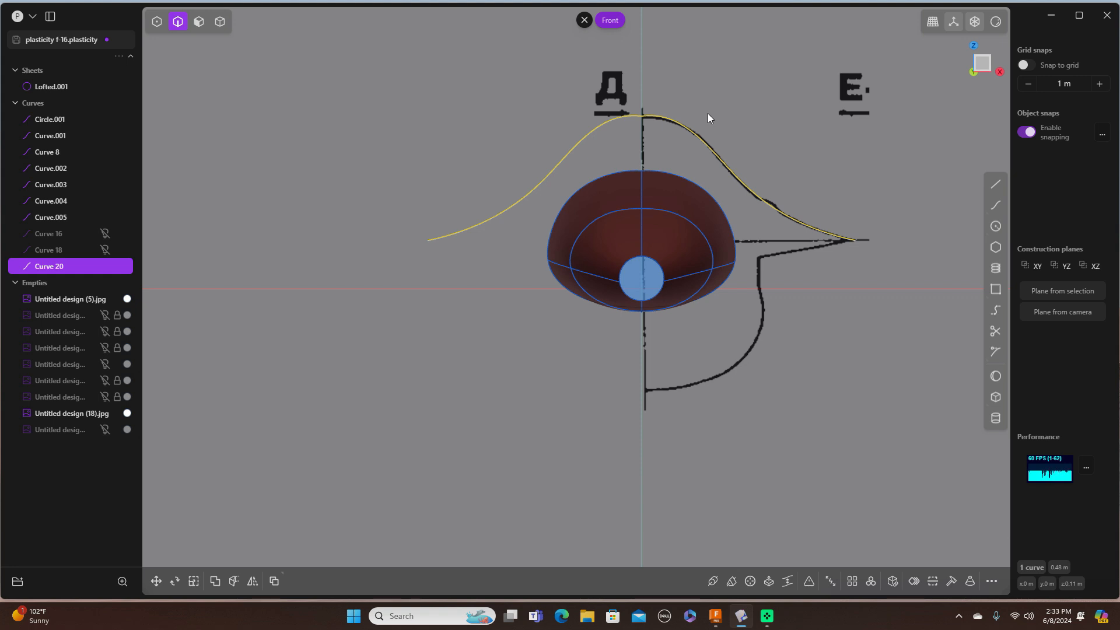
key("g")
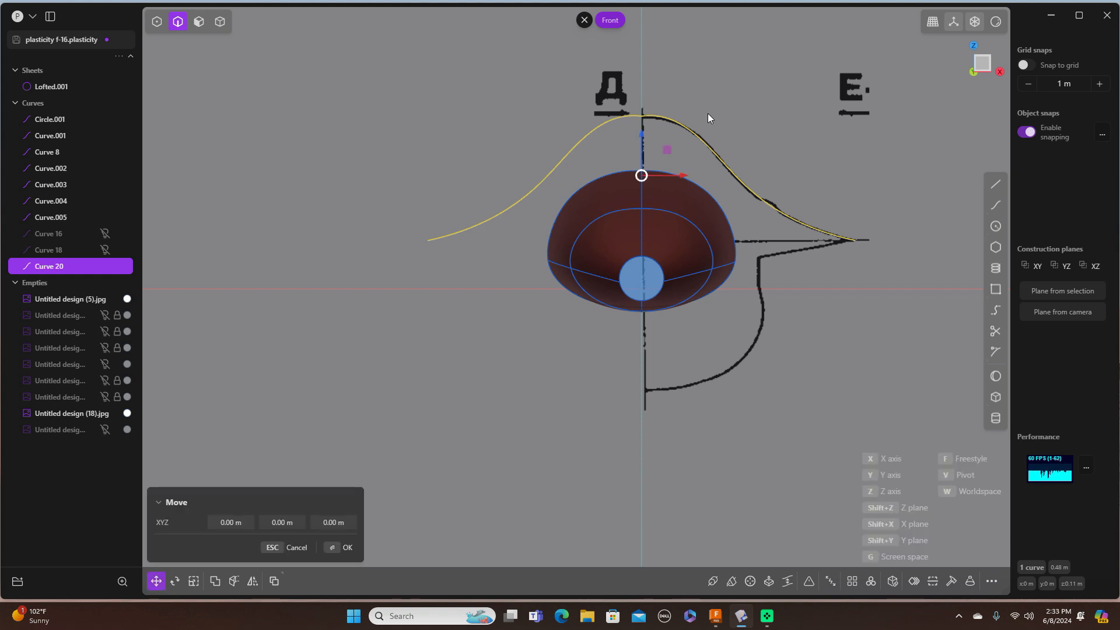
middle_click_drag(915, 158, 823, 186)
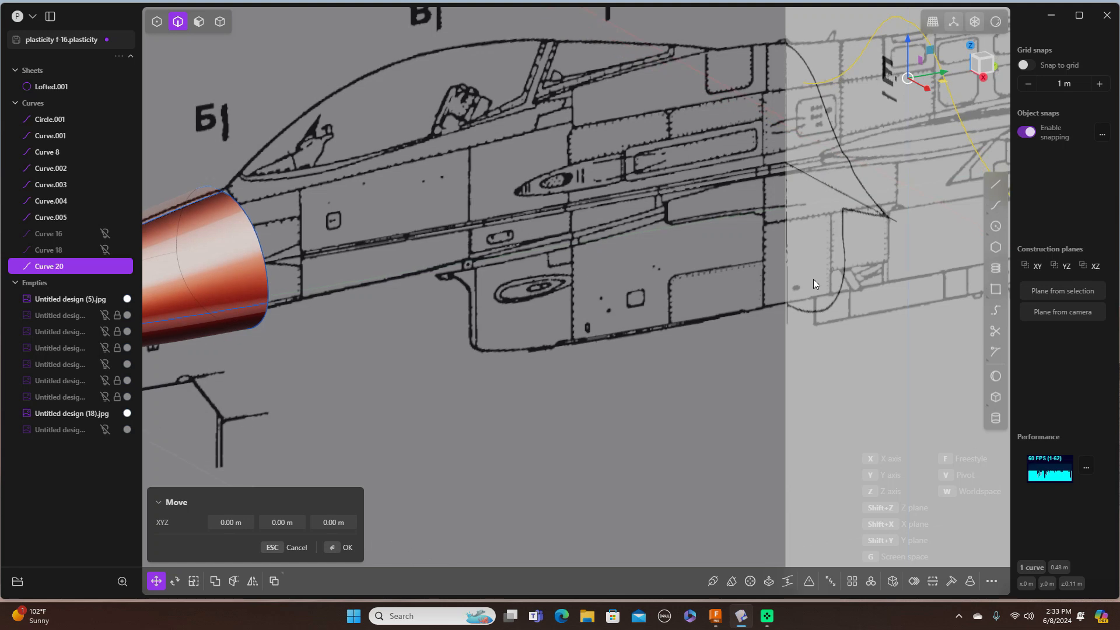
scroll(752, 370, "down", 3)
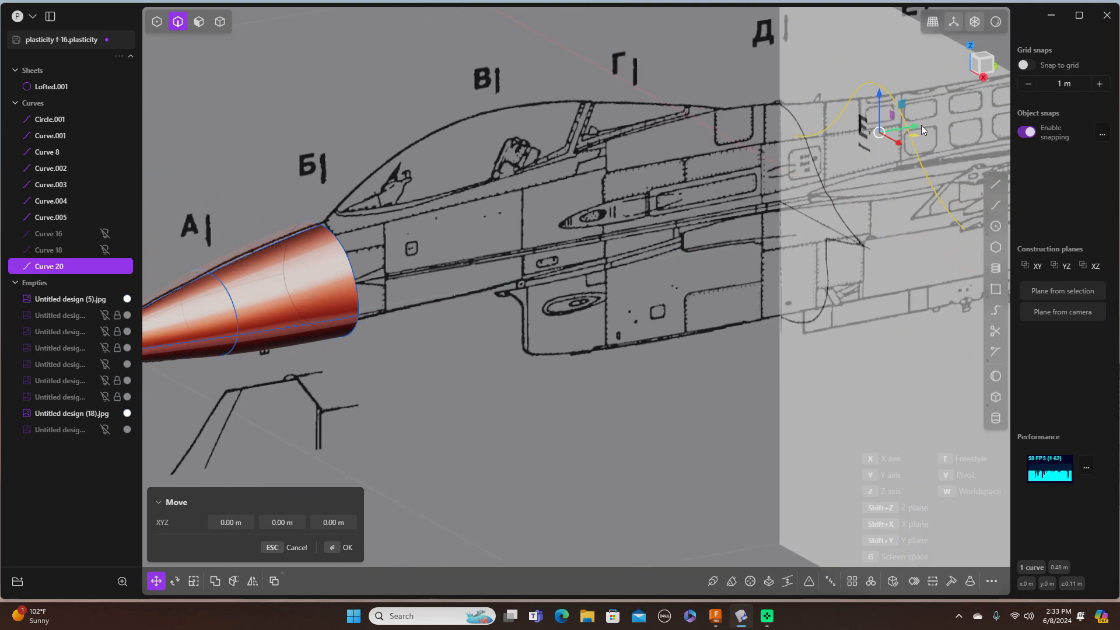
left_click_drag(916, 125, 813, 125)
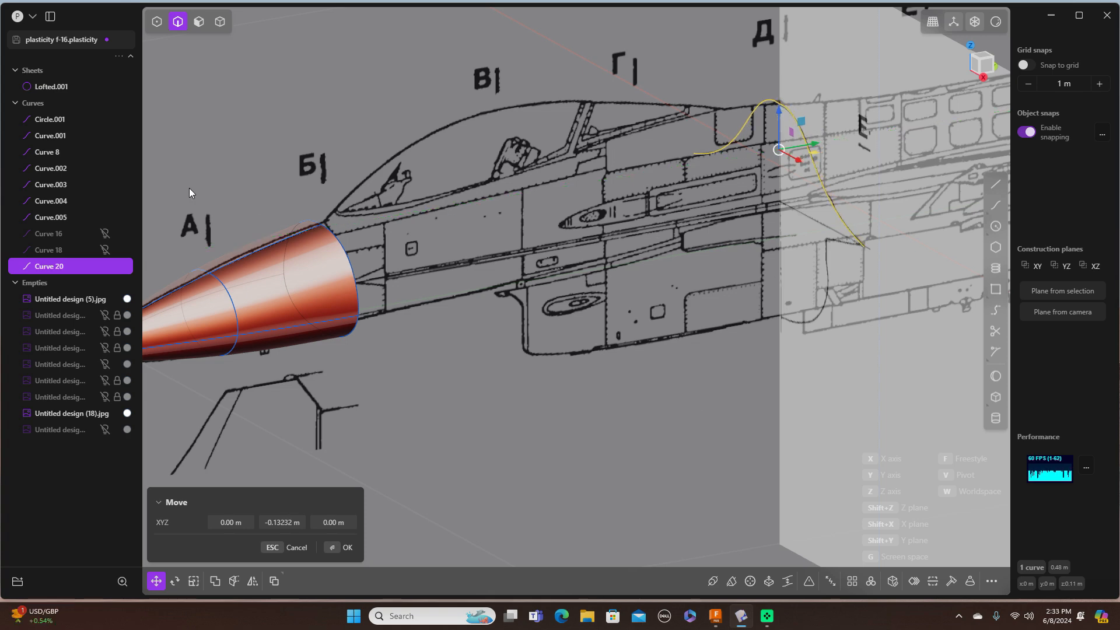
left_click(105, 250)
left_click(105, 234)
left_click(349, 548)
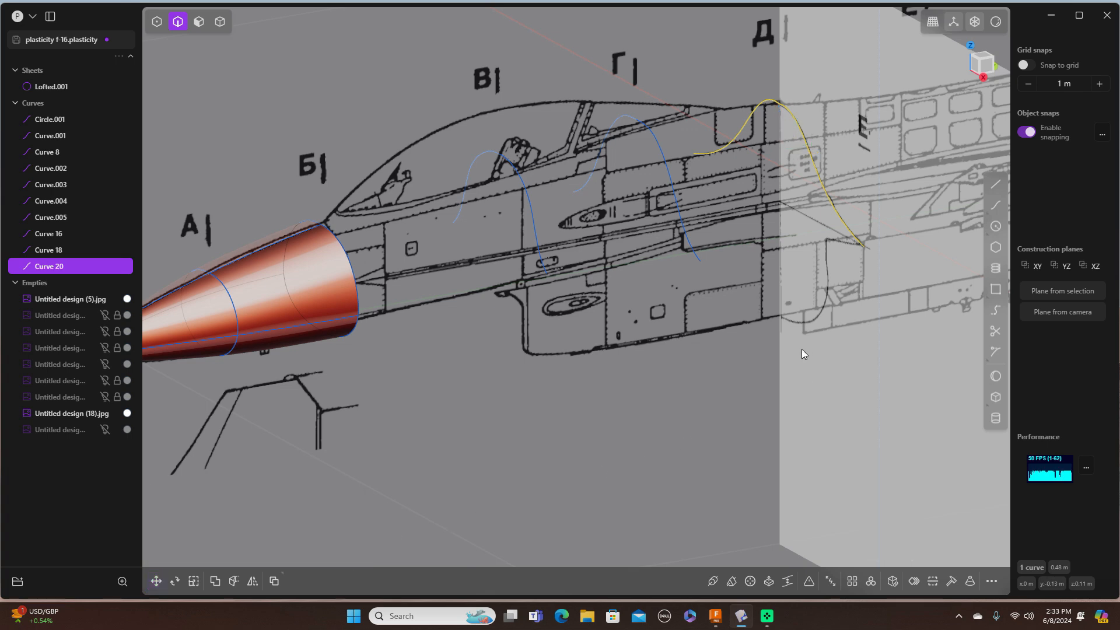
Step: Limit selection to control points and move the Д curve's top centre point -0.00144 m along Z towards the fuselage's upper outline
middle_click_drag(754, 366, 891, 410)
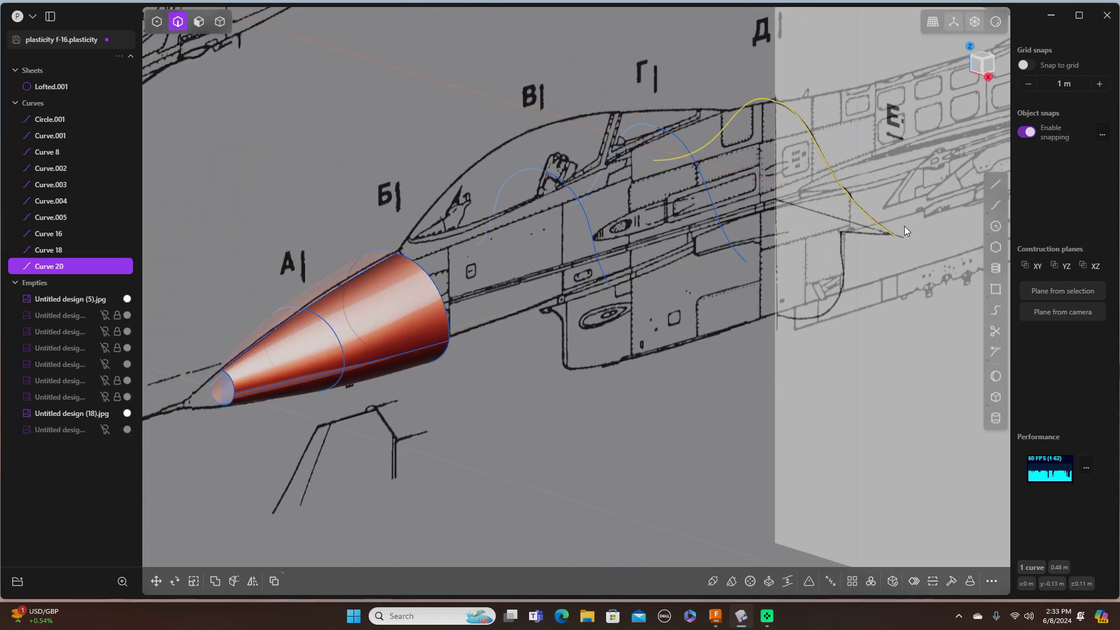
scroll(776, 101, "up", 5)
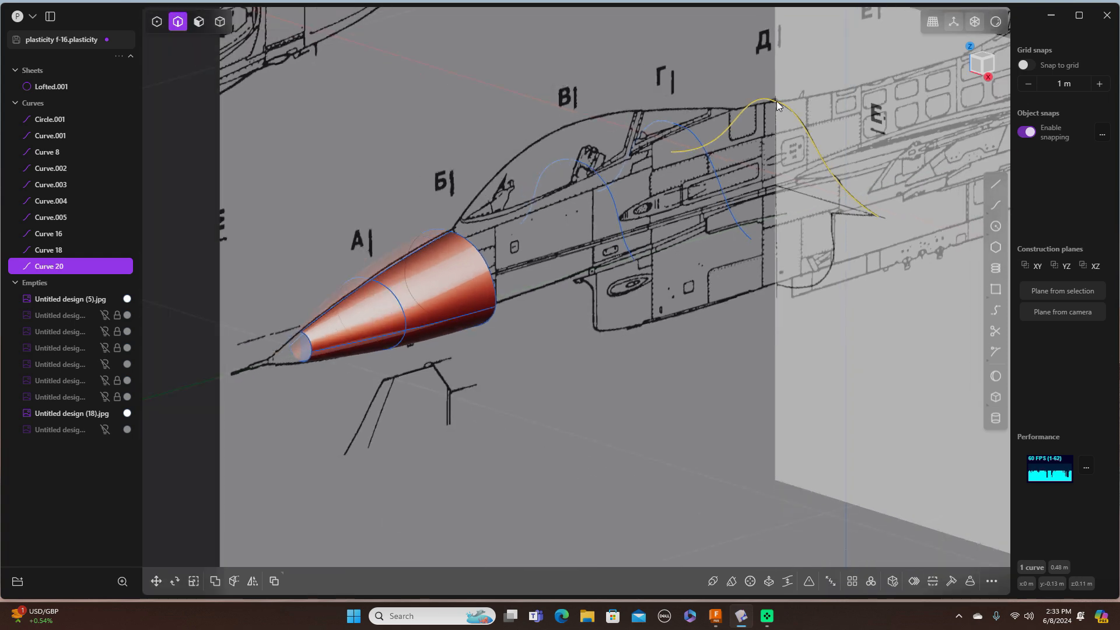
key("Escape")
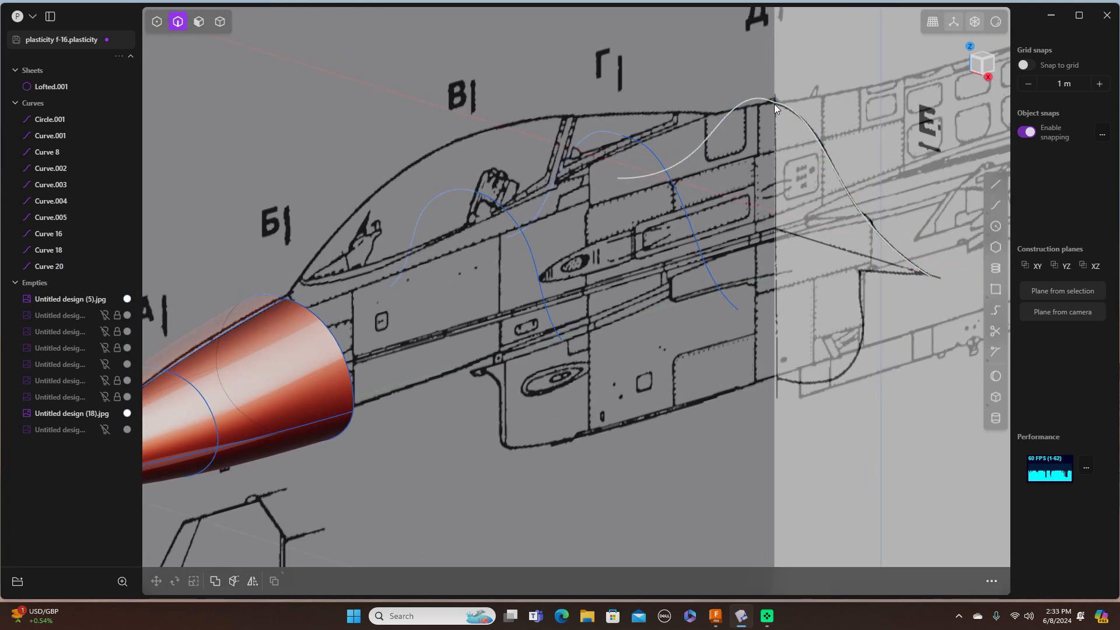
left_click(774, 102)
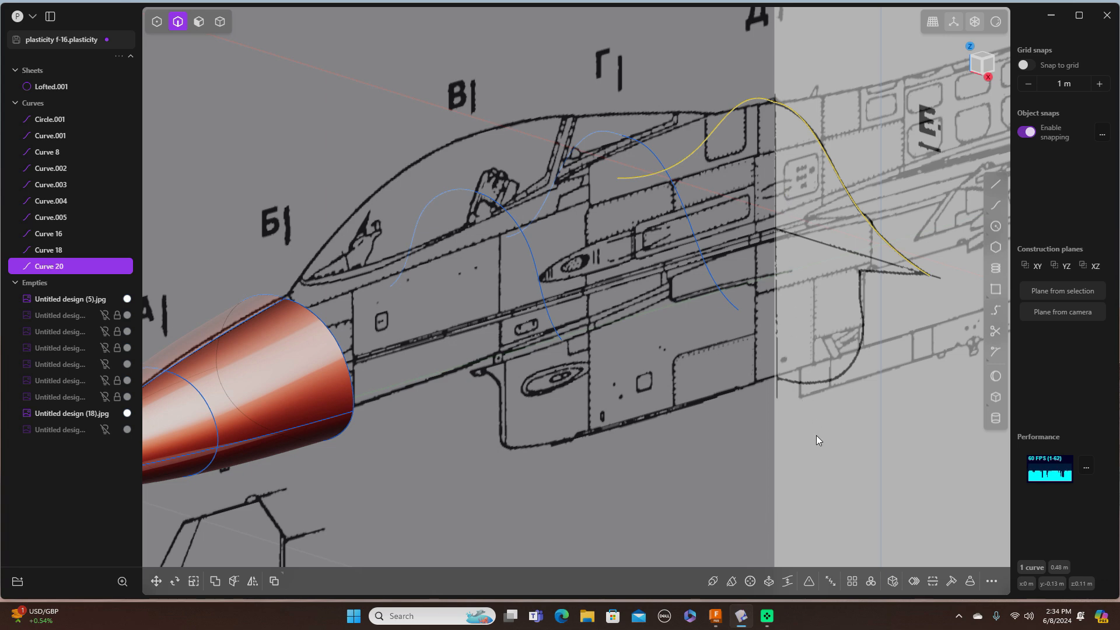
key("Escape")
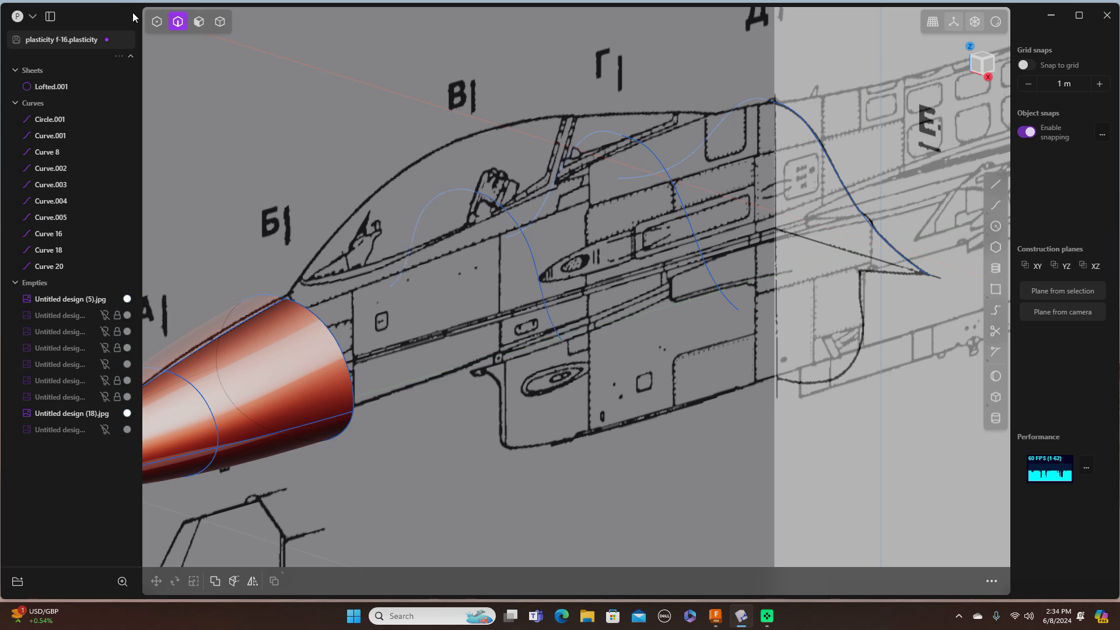
left_click(156, 24)
left_click(156, 23)
left_click(774, 103)
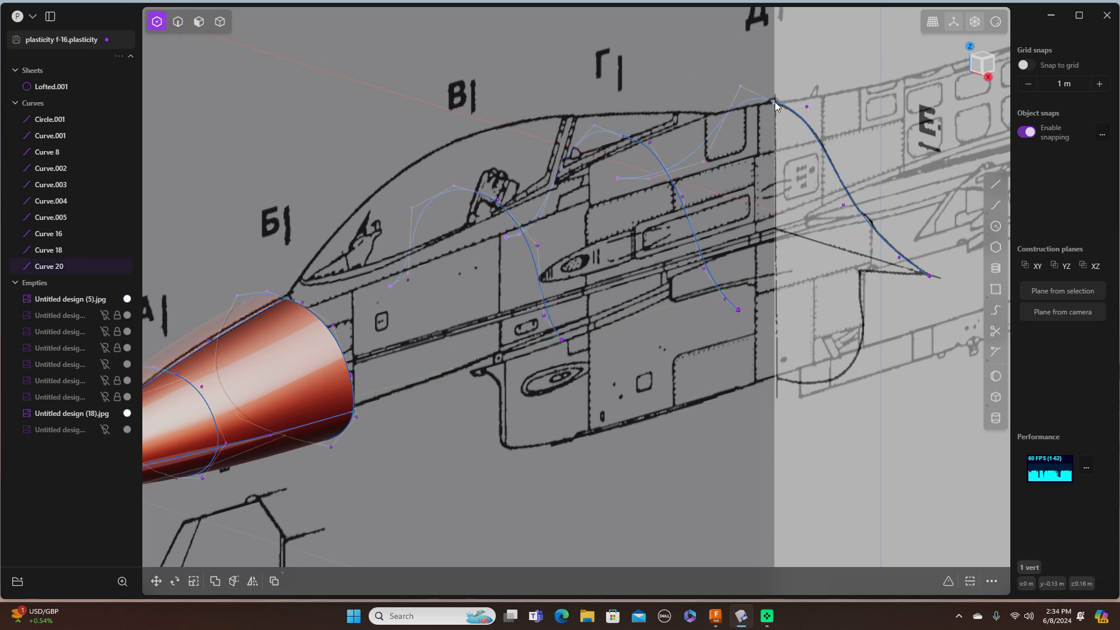
key("Escape")
scroll(775, 105, "up", 4)
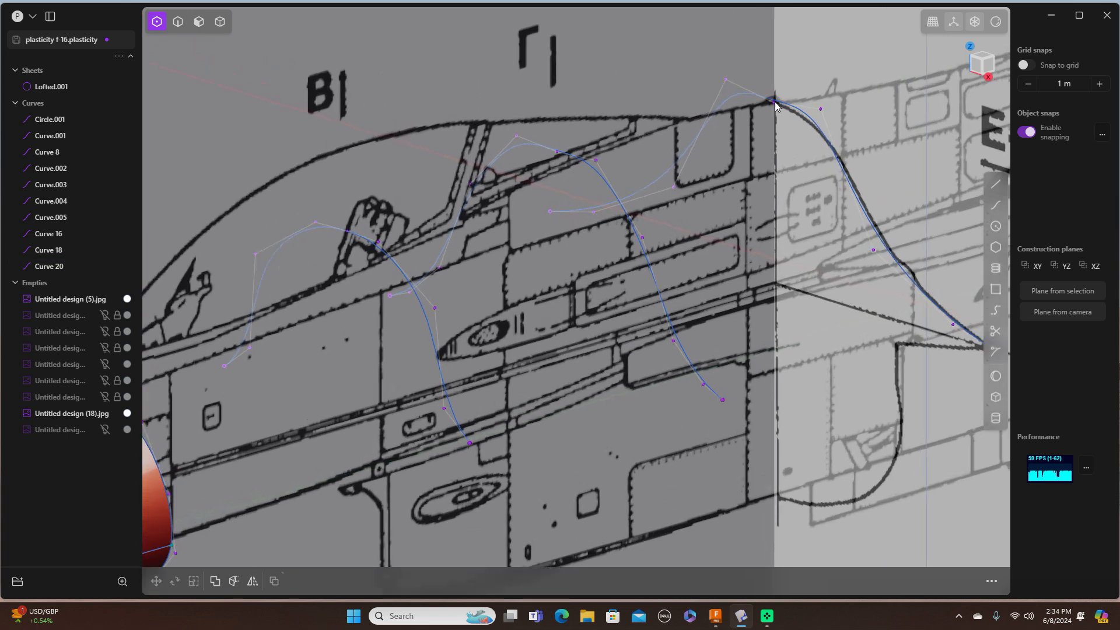
left_click(774, 104)
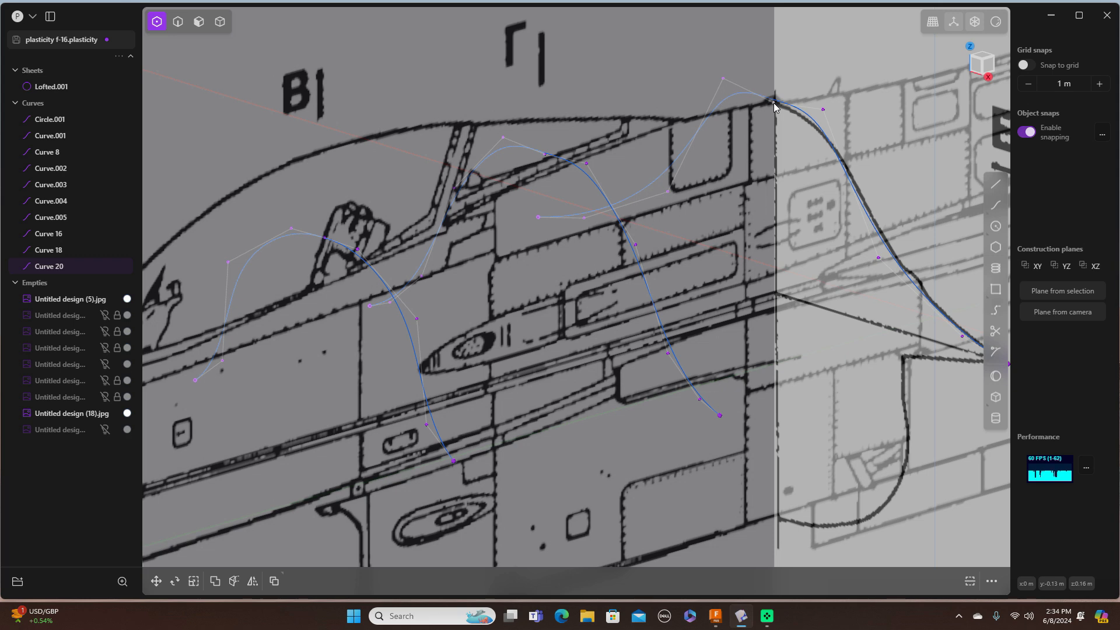
key("g")
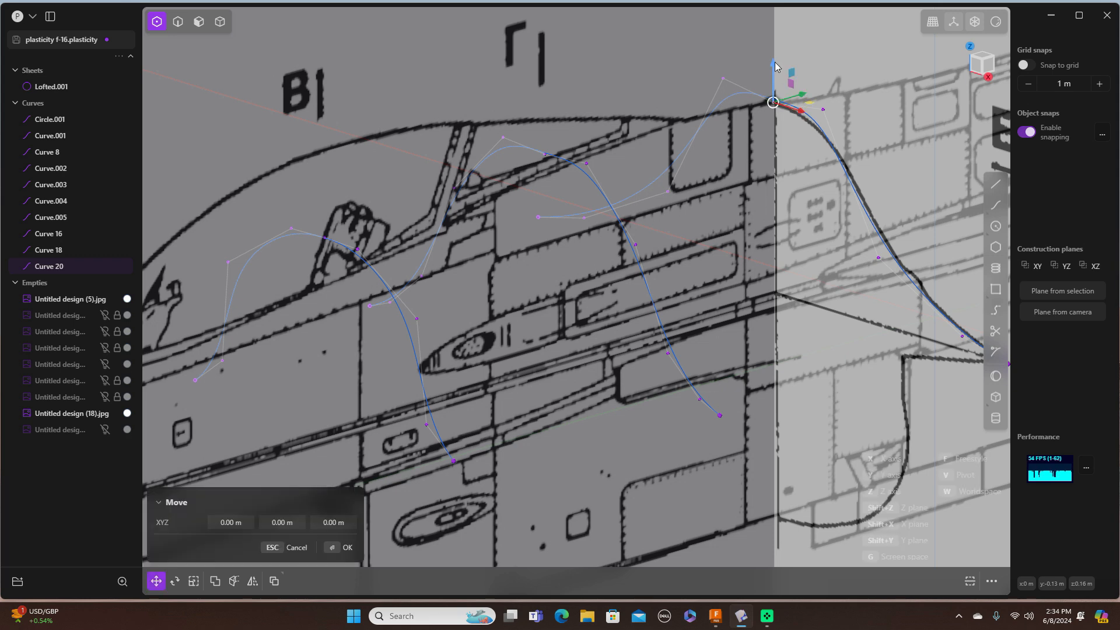
mouse_move(774, 69)
left_mouse_down()
mouse_move(775, 54)
mouse_move(774, 70)
left_mouse_up()
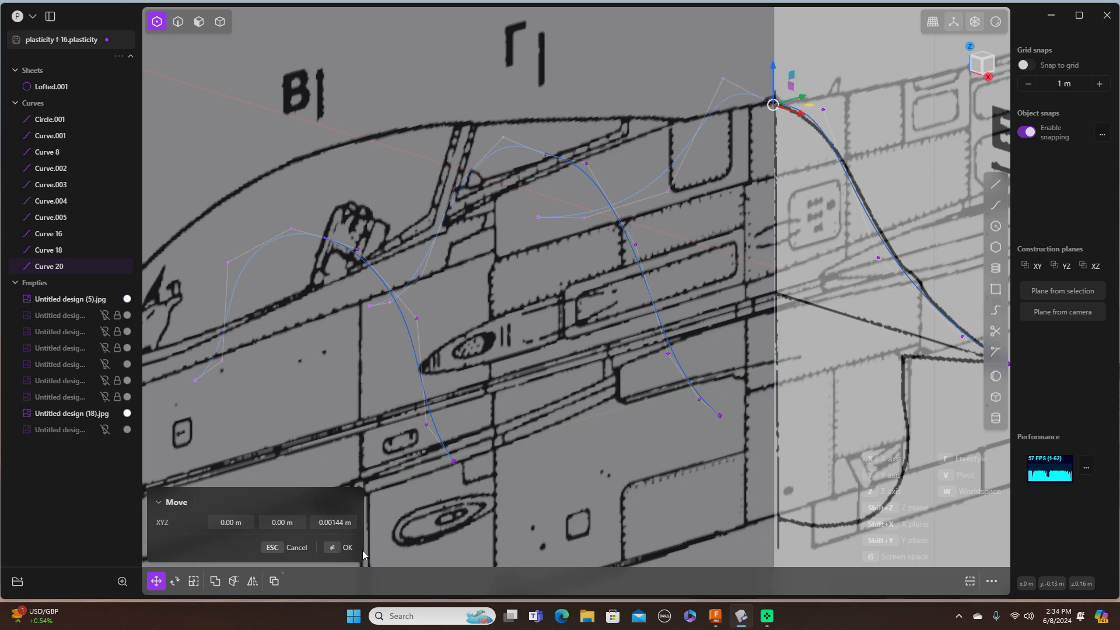
left_click(346, 547)
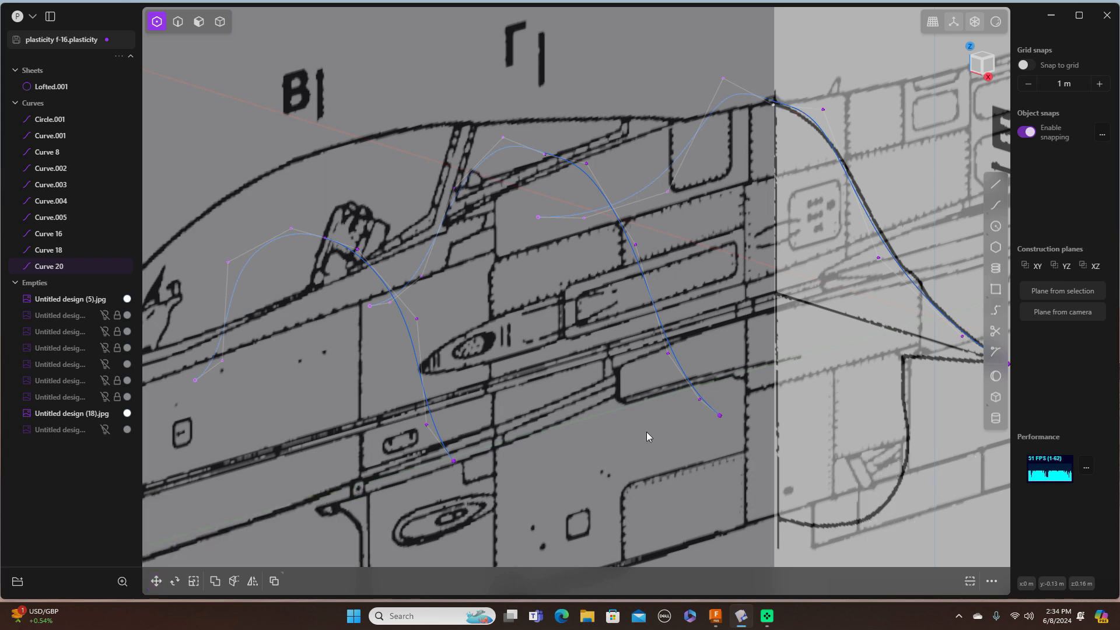
Step: Examine the placed section curves against the side-view blueprint and the Д section image from angled and front views
scroll(647, 432, "down", 3)
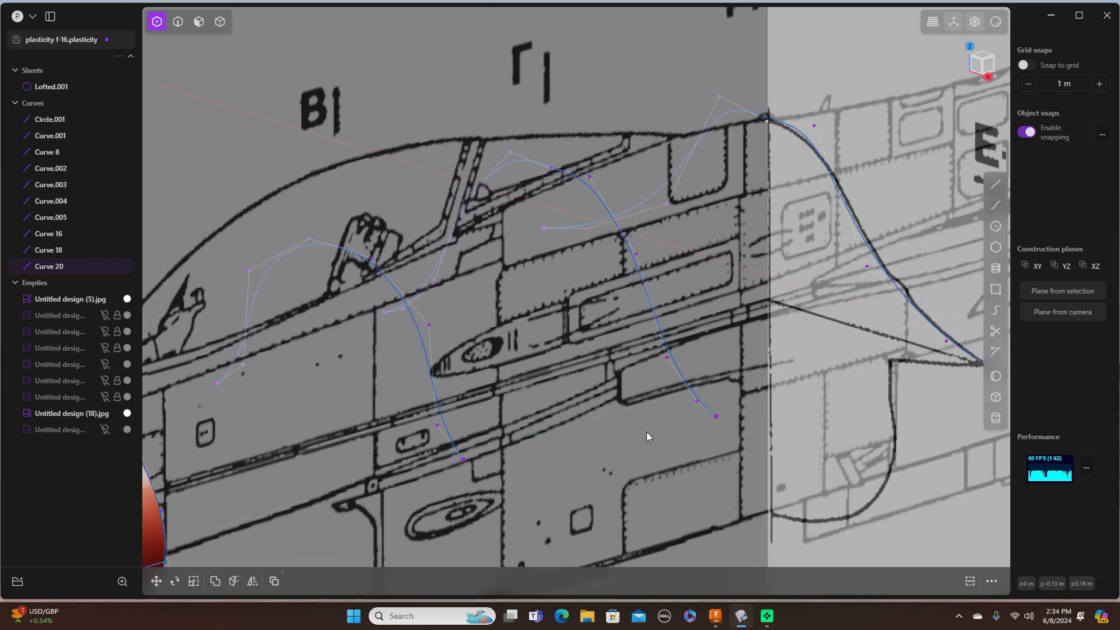
scroll(646, 431, "down", 2)
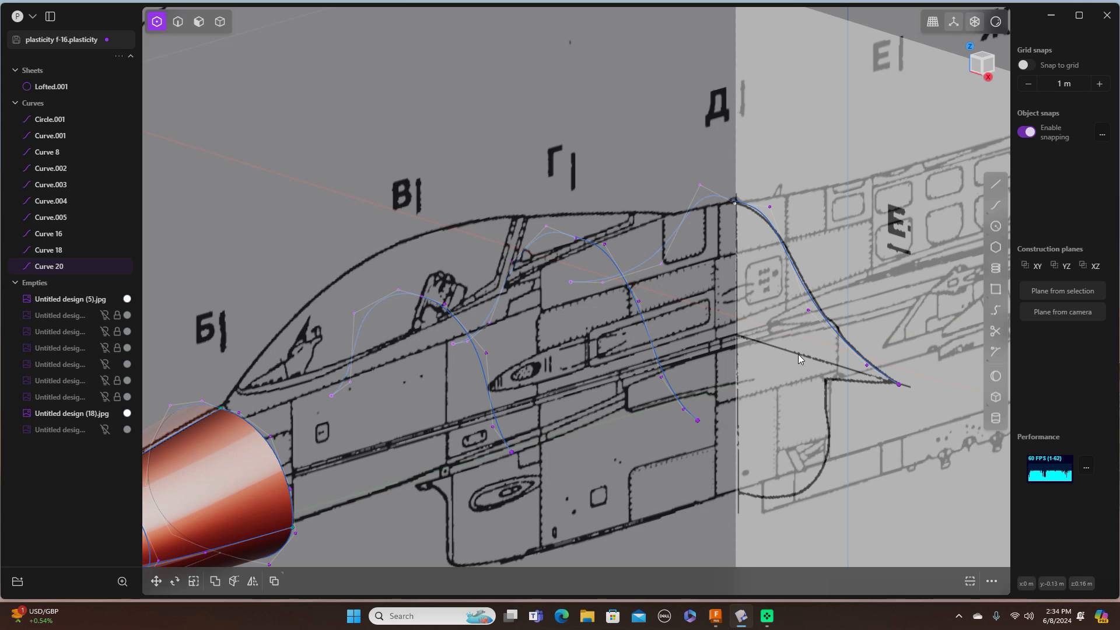
scroll(798, 355, "down", 3)
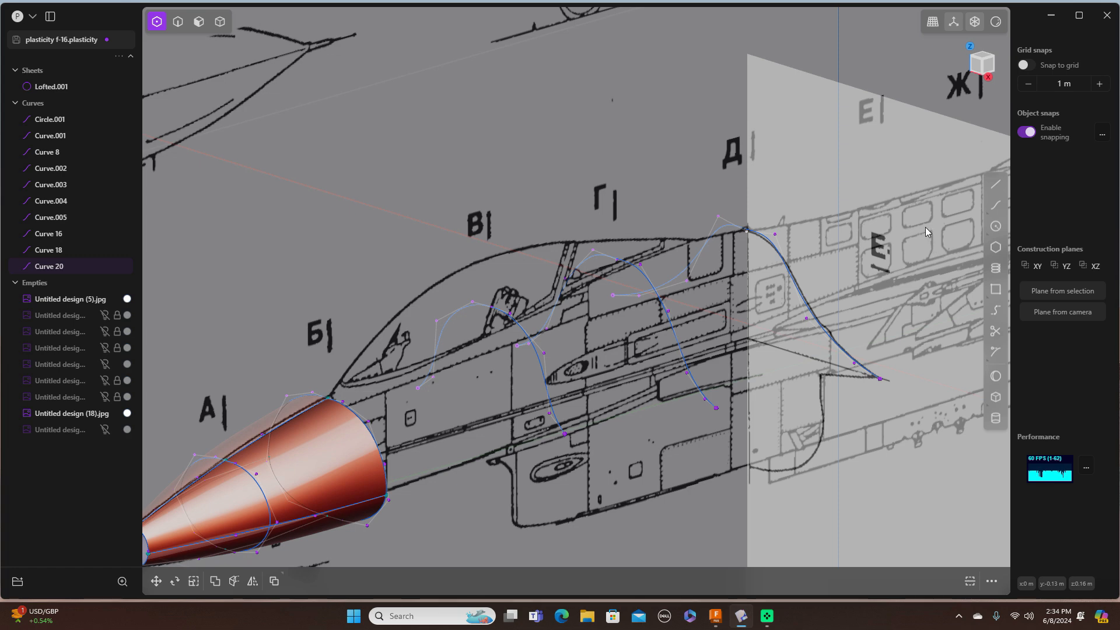
key("KP_1")
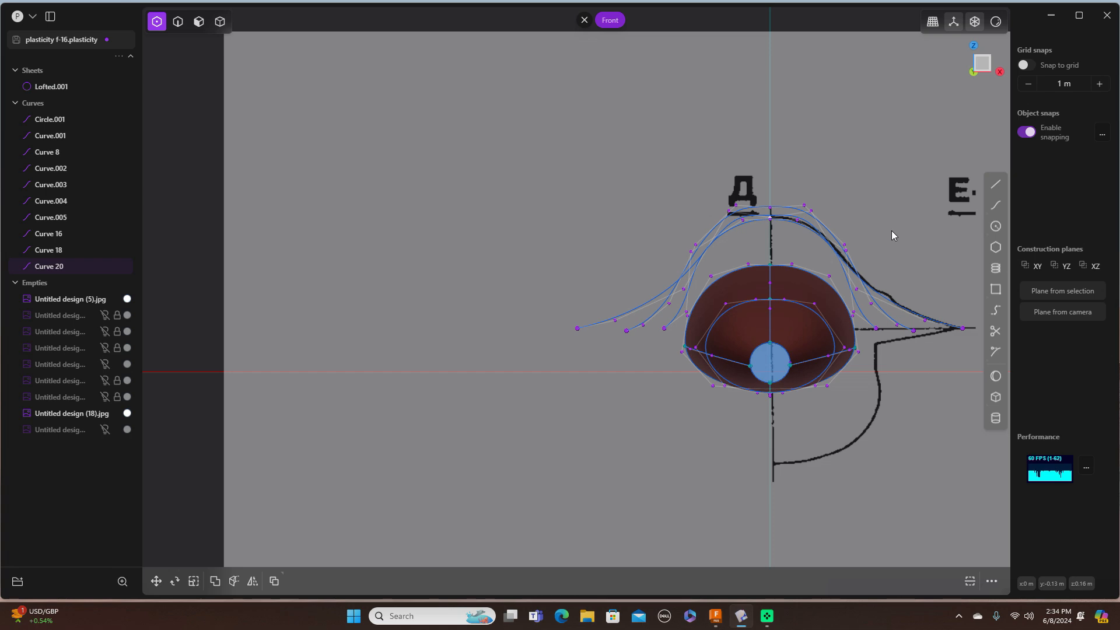
scroll(891, 231, "up", 5)
mouse_move(891, 230)
middle_mouse_down()
mouse_move(870, 223)
mouse_move(895, 222)
mouse_move(893, 238)
mouse_move(873, 245)
mouse_move(802, 221)
mouse_move(738, 218)
mouse_move(760, 234)
mouse_move(855, 229)
middle_mouse_up()
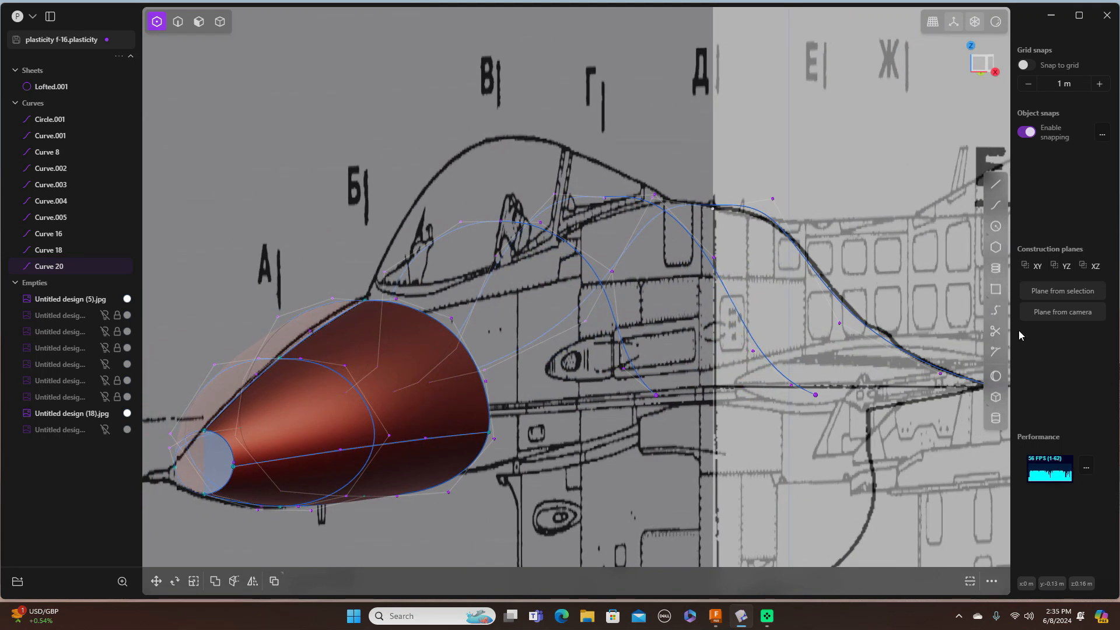
mouse_move(835, 159)
middle_mouse_down()
mouse_move(849, 156)
mouse_move(848, 176)
middle_mouse_up()
key("KP_1")
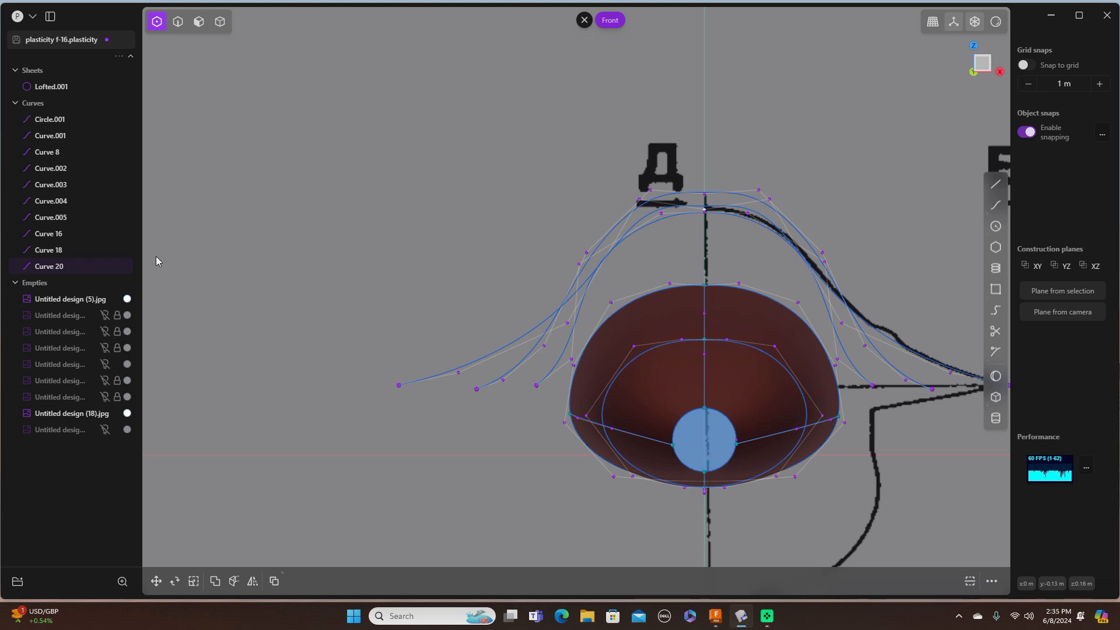
Step: Check the Ж section image against the side view, and leave the Д and Ж reference images hidden and locked
left_click(106, 397)
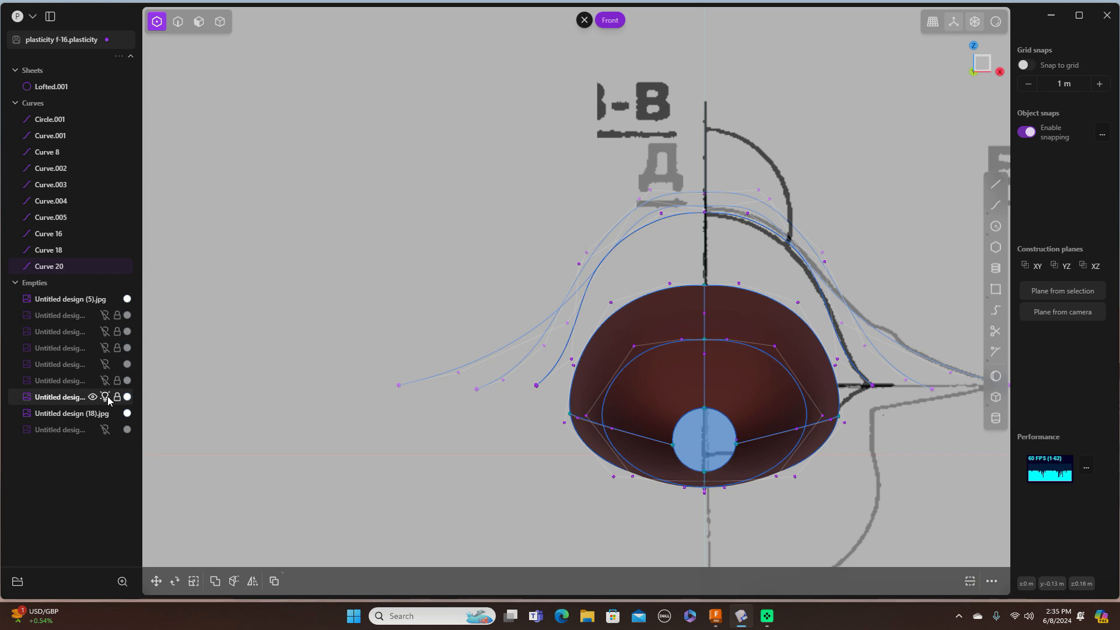
left_click(106, 397)
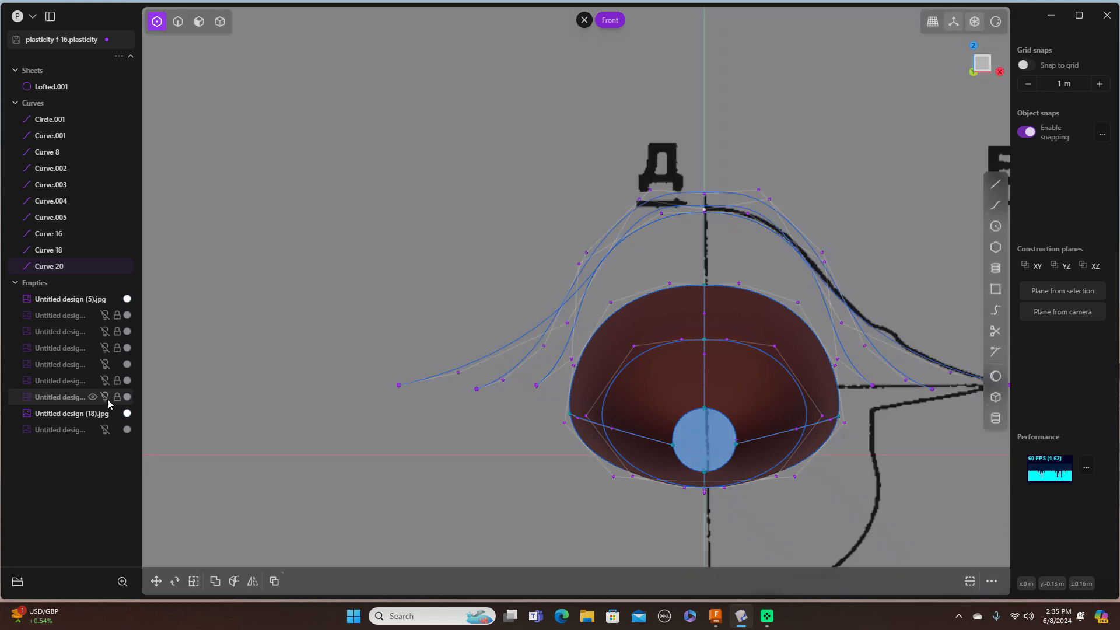
left_click(108, 414)
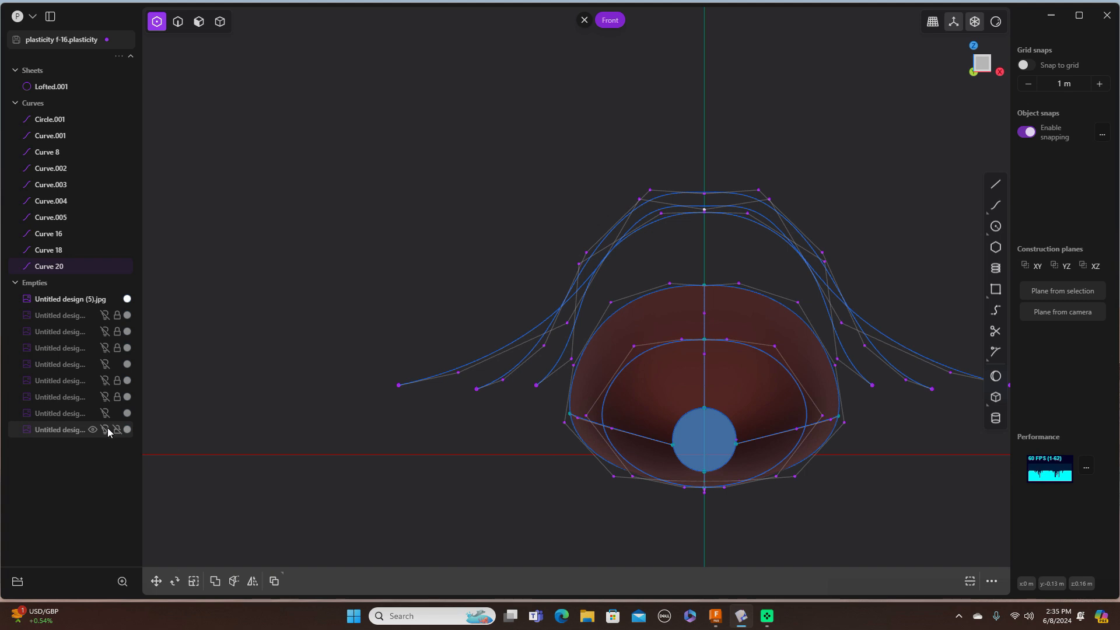
left_click(107, 430)
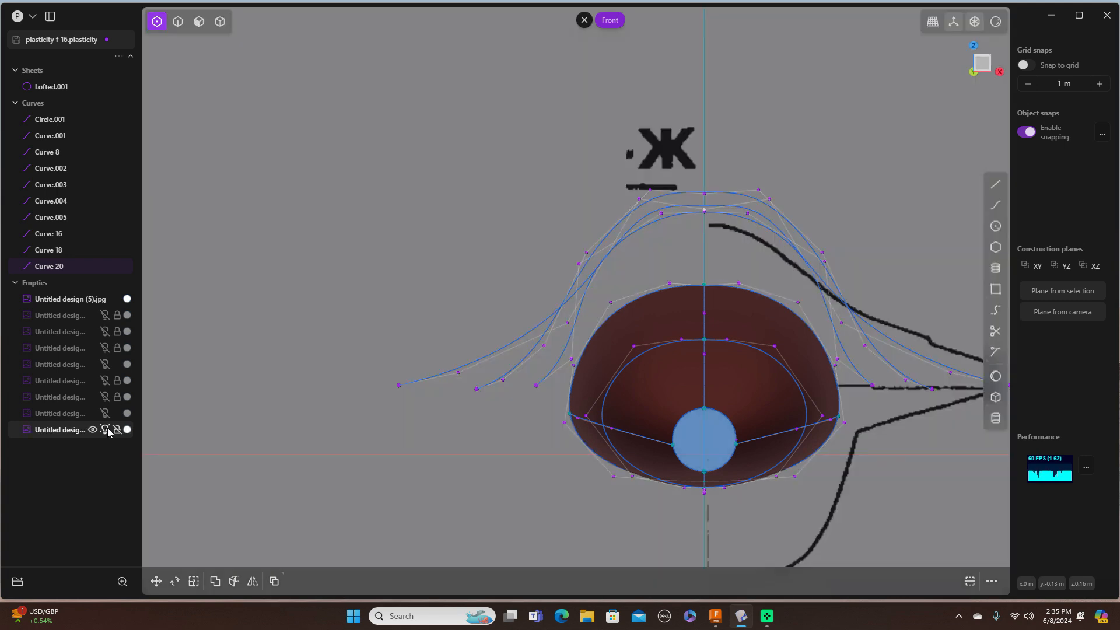
left_click(107, 430)
left_click(107, 431)
scroll(185, 398, "up", 1)
scroll(185, 398, "down", 3)
mouse_move(743, 215)
middle_mouse_down()
mouse_move(639, 237)
mouse_move(683, 240)
mouse_move(300, 296)
middle_mouse_up()
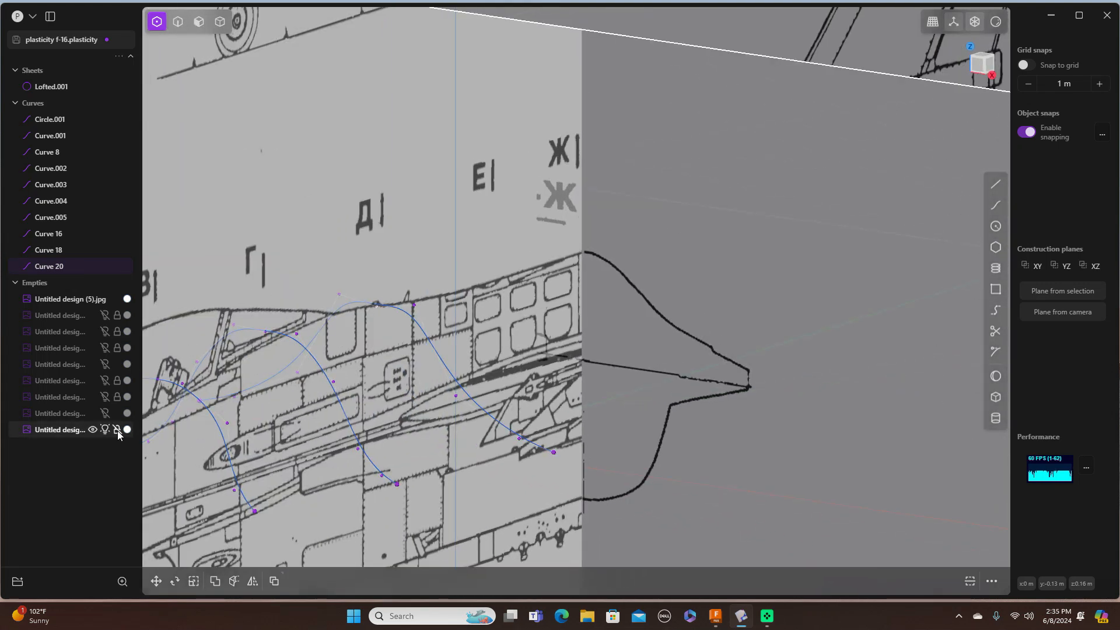
left_click(106, 429)
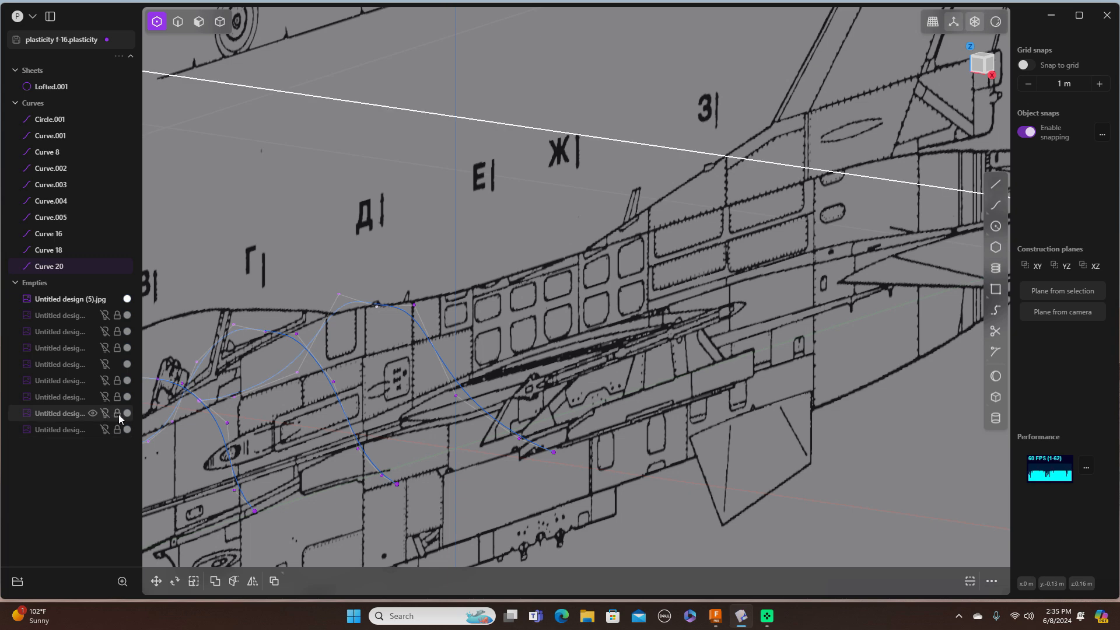
Step: Show the Е section reference image at its station, keeping the other section reference images hidden
left_click(105, 413)
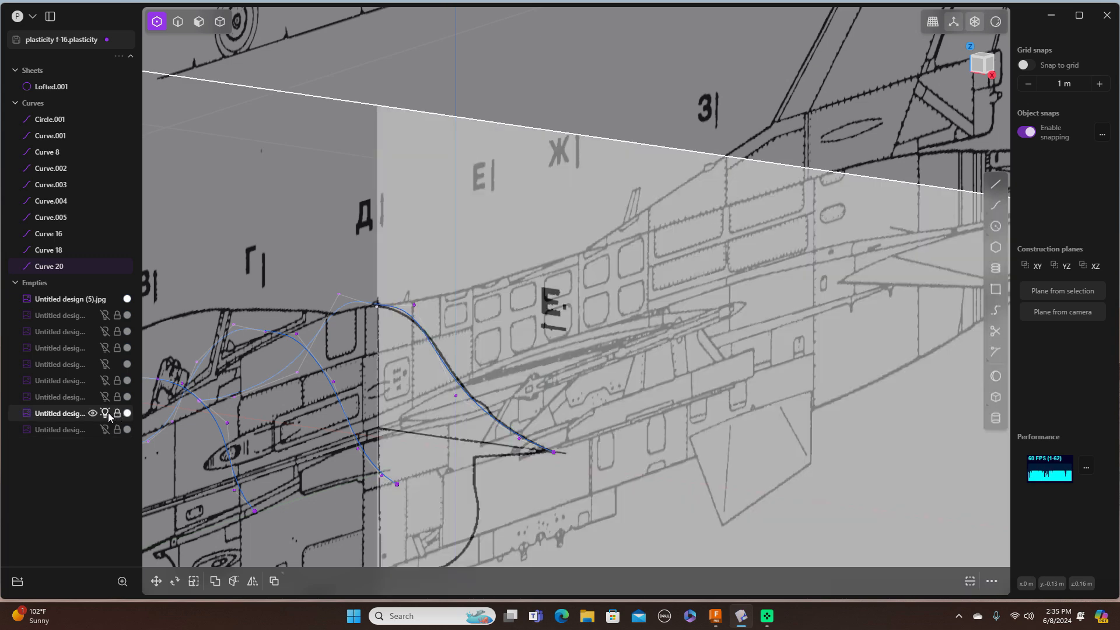
left_click(106, 413)
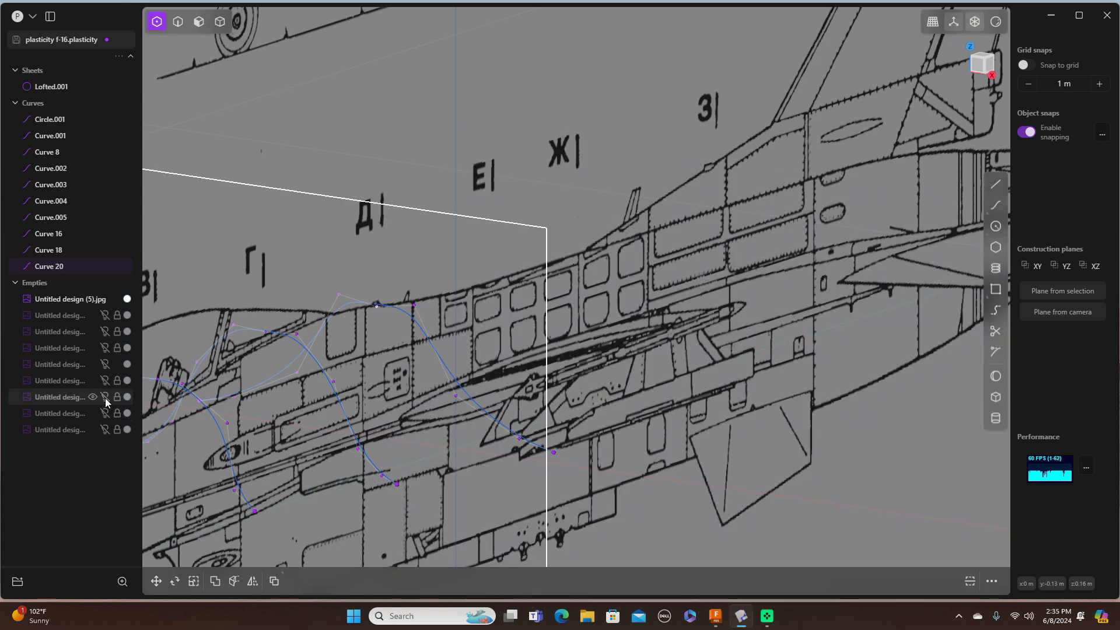
left_click(105, 397)
left_click(106, 398)
left_click(106, 381)
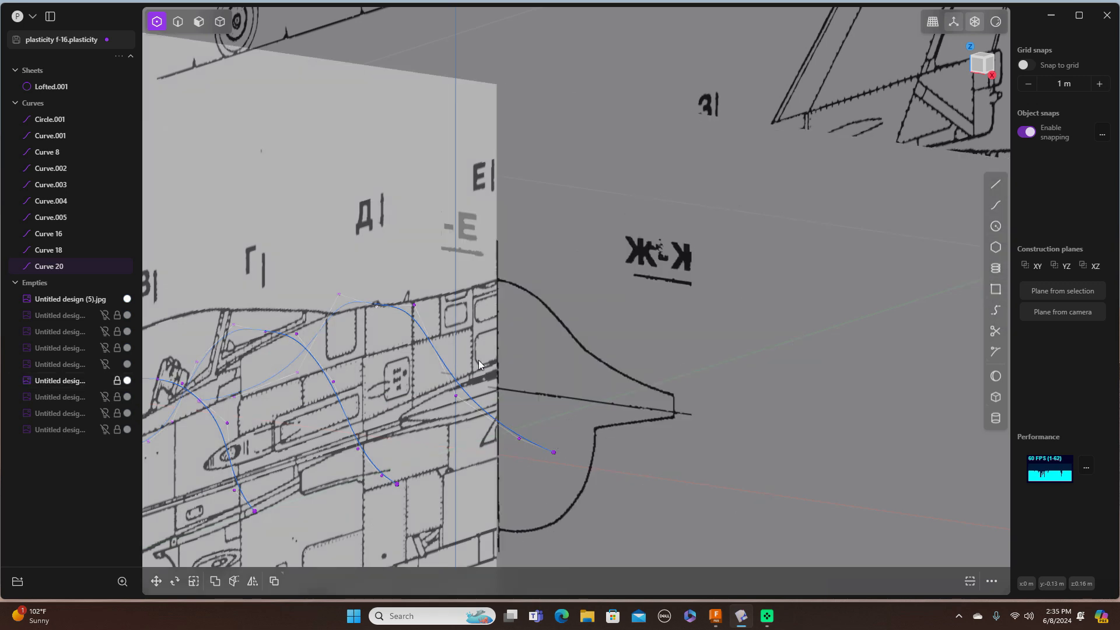
Step: Return to the front view and hide Curve 20, Curve 18 and Curve 16
key("1")
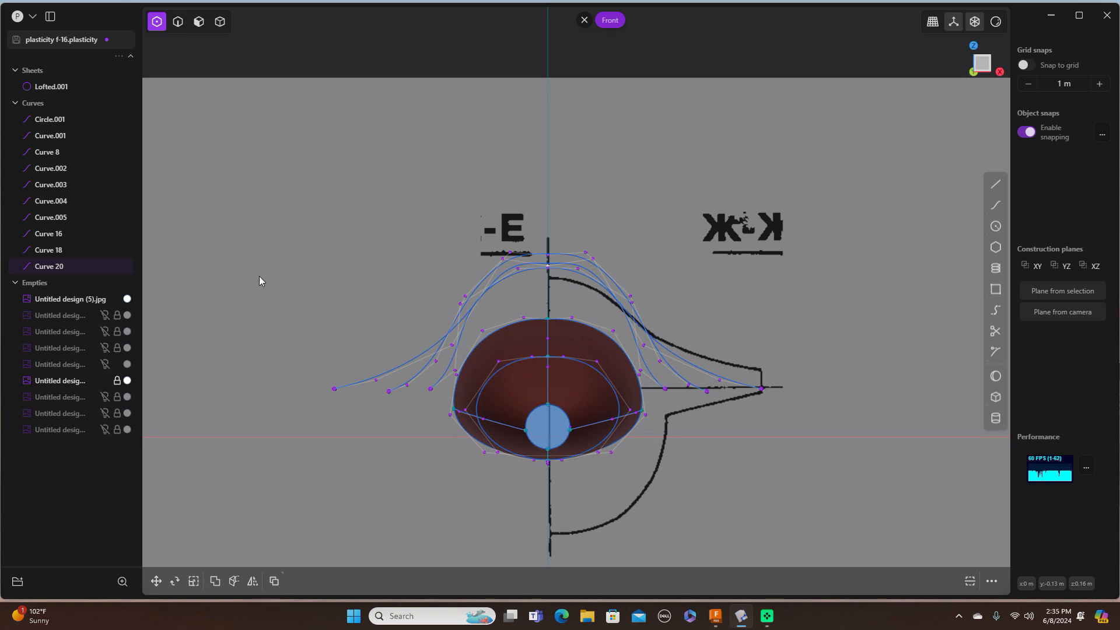
left_click(103, 267)
left_click(105, 266)
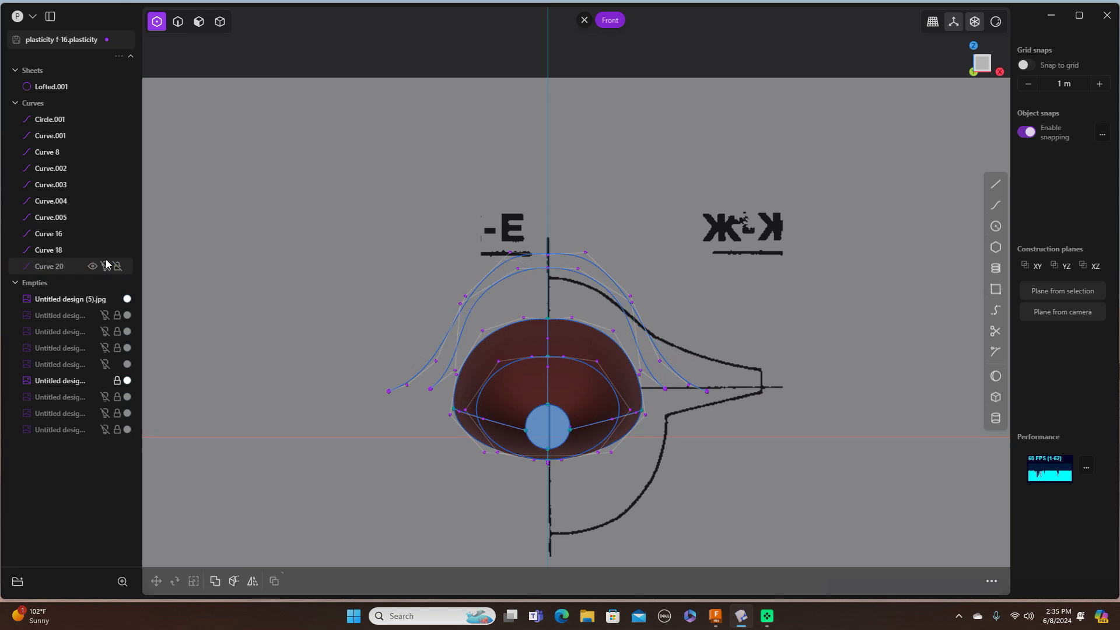
left_click(105, 251)
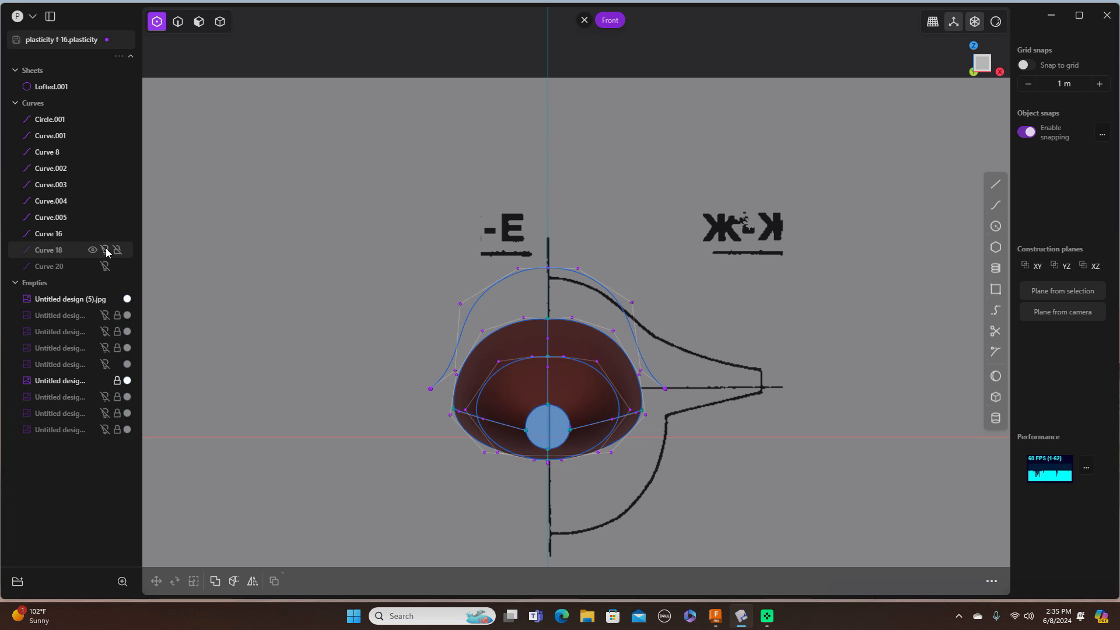
left_click(105, 234)
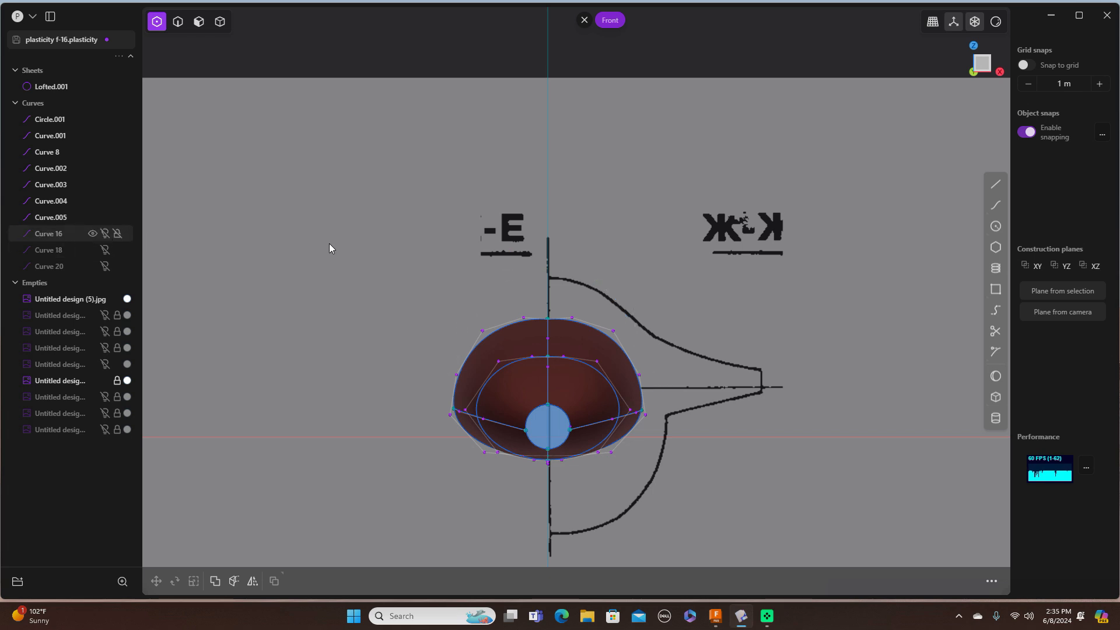
Step: Trace the upper half-outline of the Е section with a five-point spline from the centreline to just past the outer edge
scroll(744, 270, "up", 2)
mouse_move(841, 323)
middle_mouse_down()
mouse_move(841, 307)
mouse_move(838, 317)
middle_mouse_up()
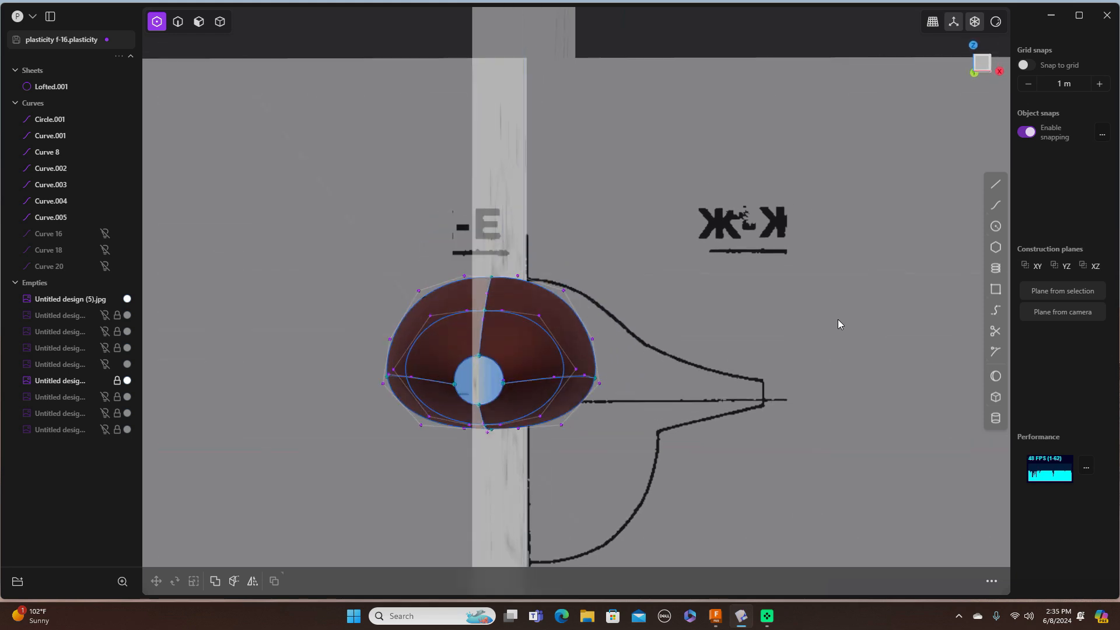
key("KP_1")
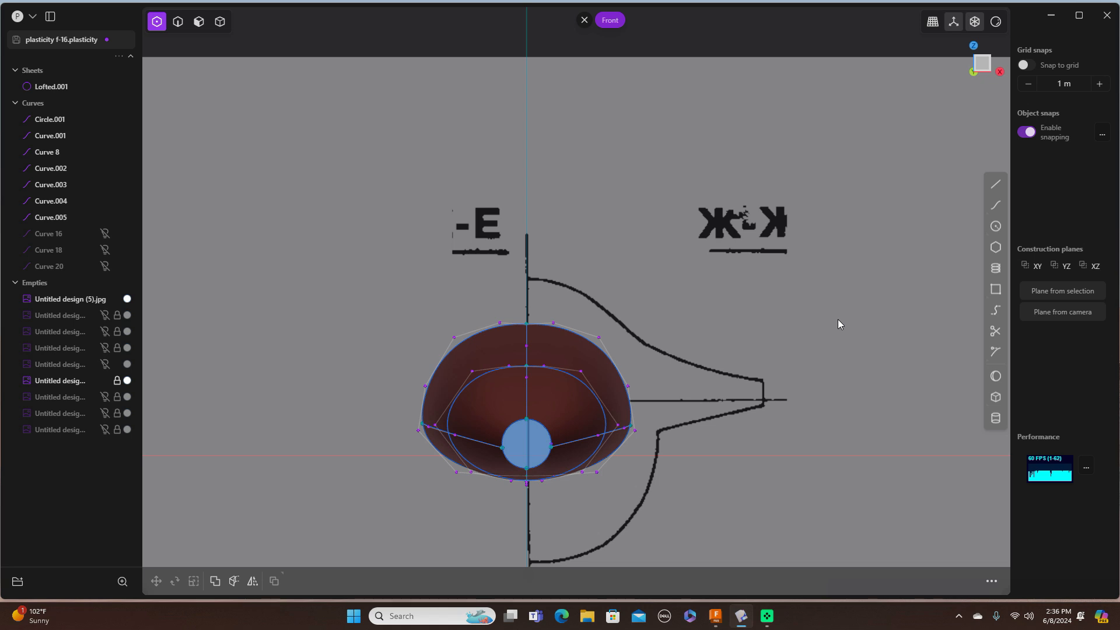
scroll(737, 293, "down", 1)
scroll(736, 292, "up", 3)
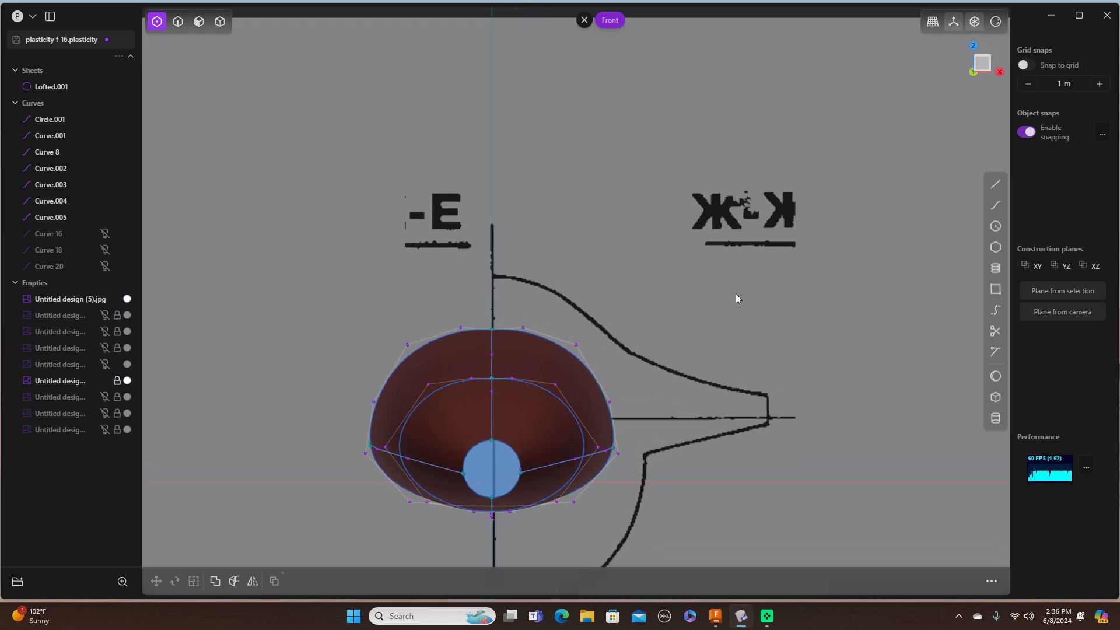
left_click(995, 205)
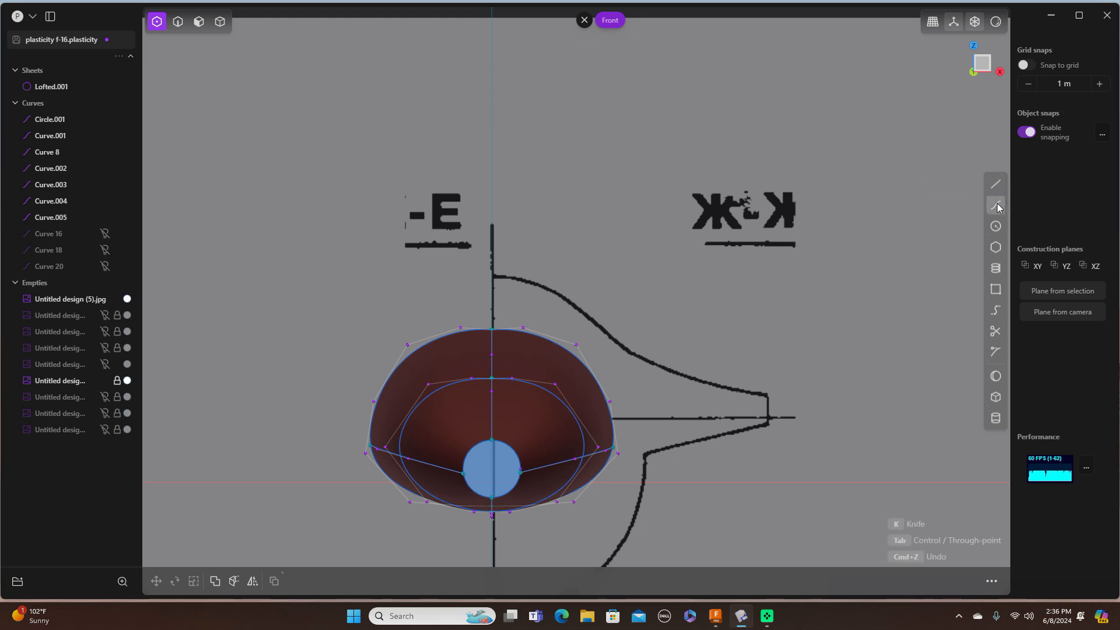
left_click(492, 275)
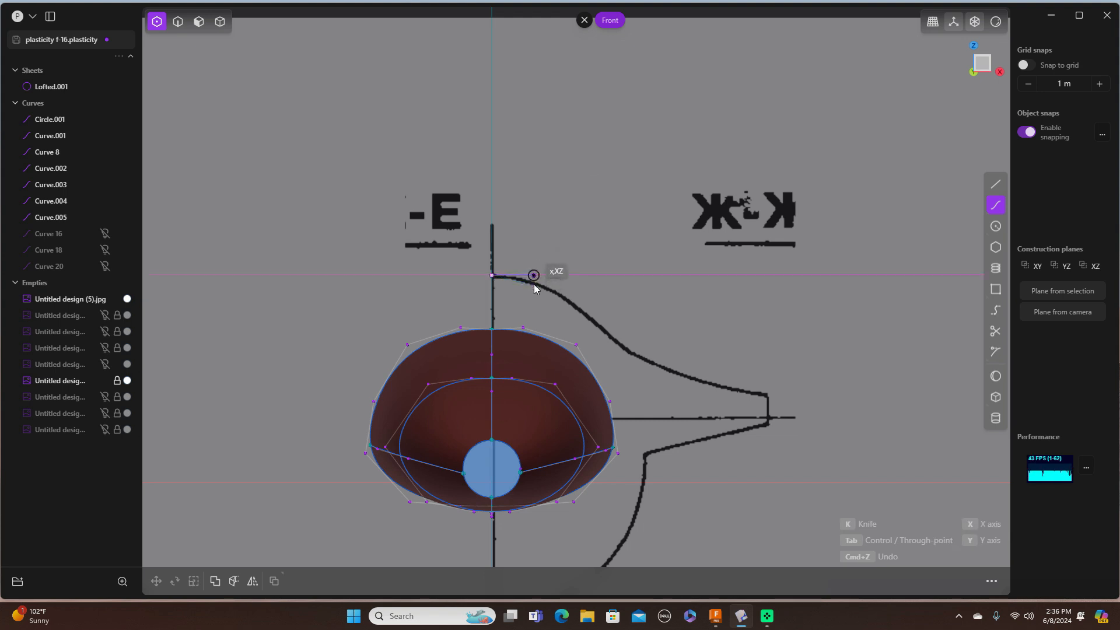
left_click(544, 286)
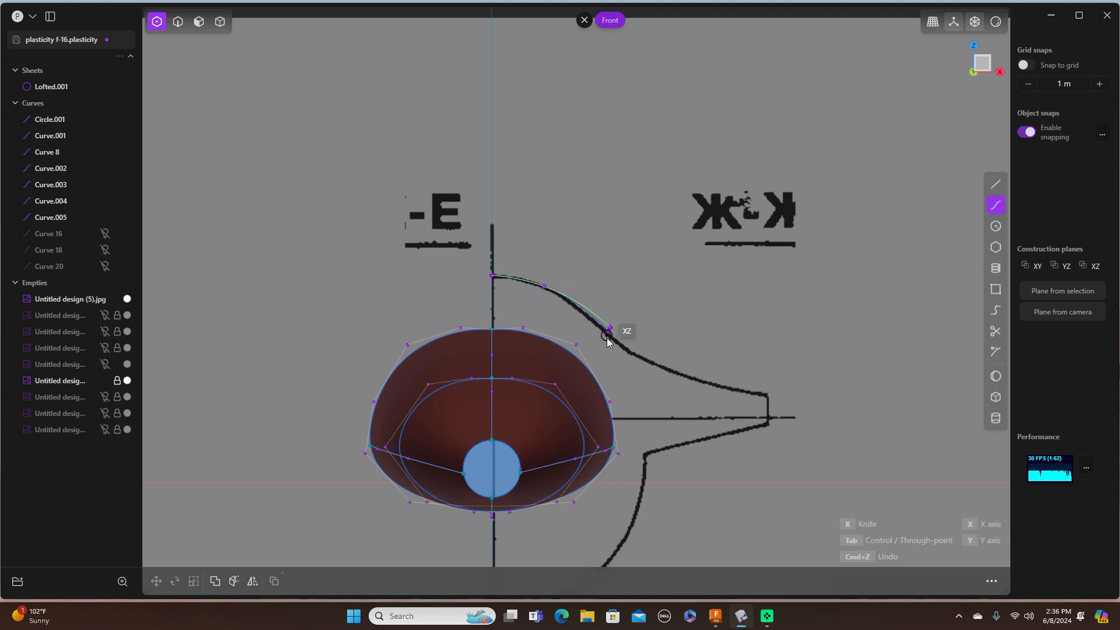
left_click(599, 330)
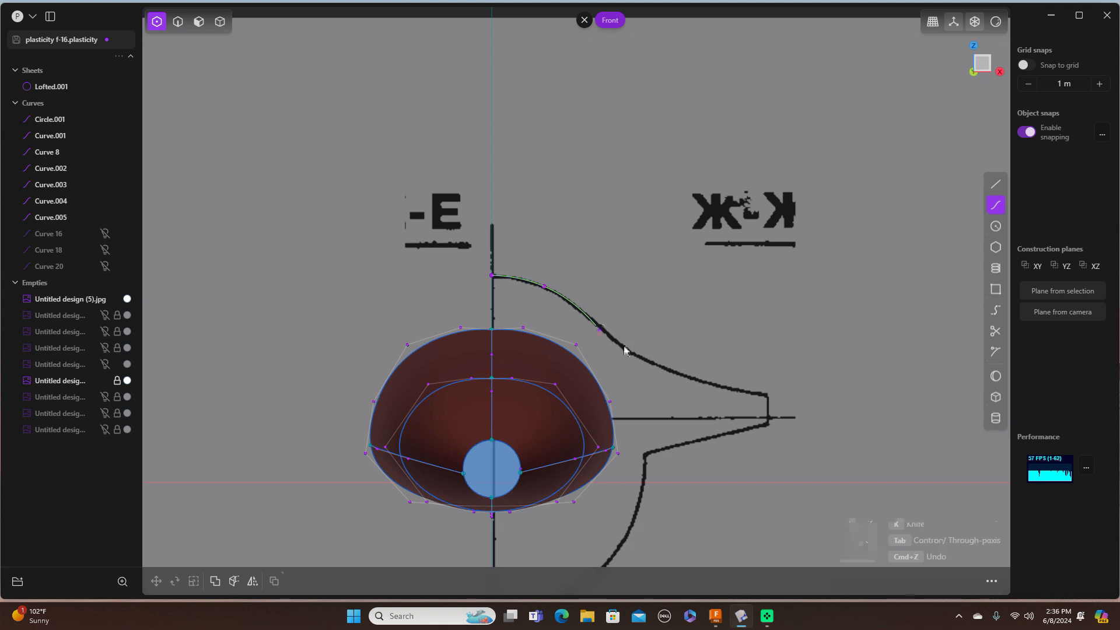
left_click(666, 370)
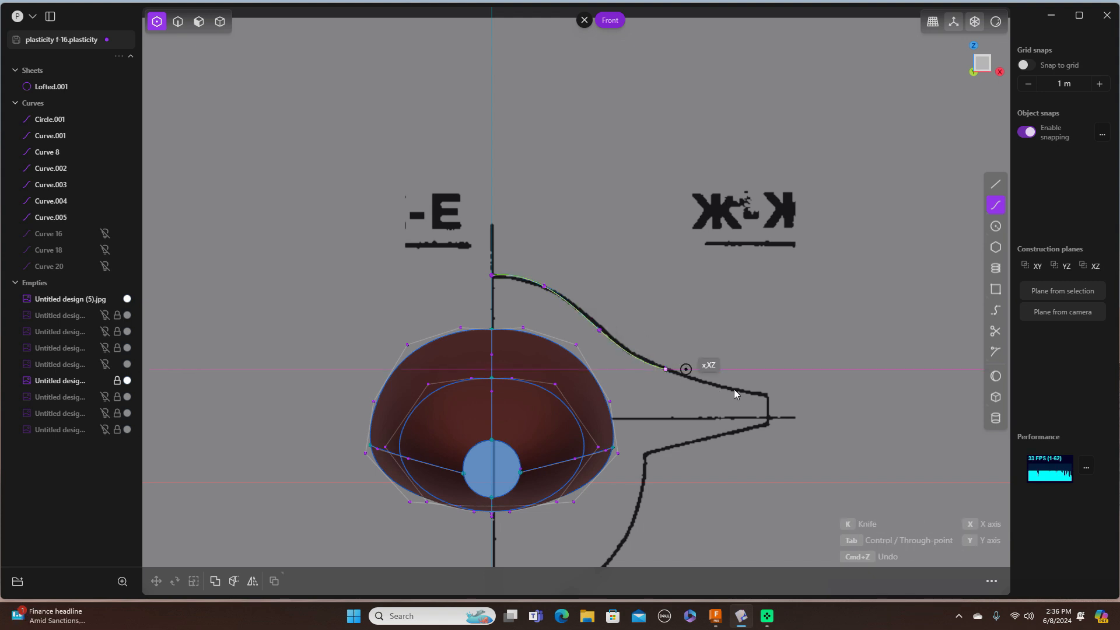
left_click(782, 397)
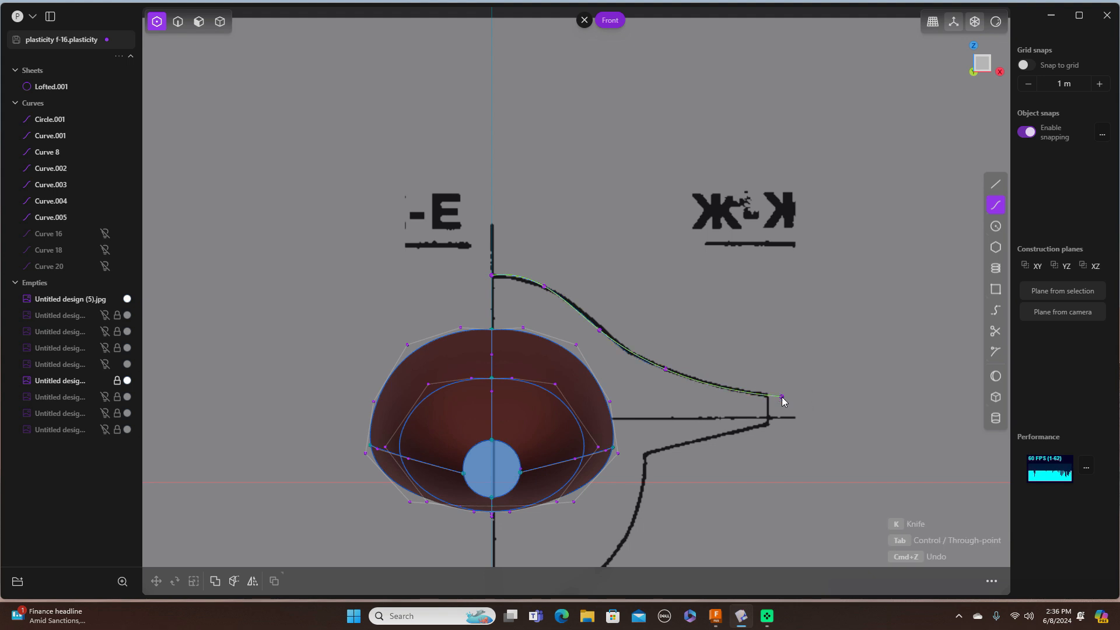
key("Return")
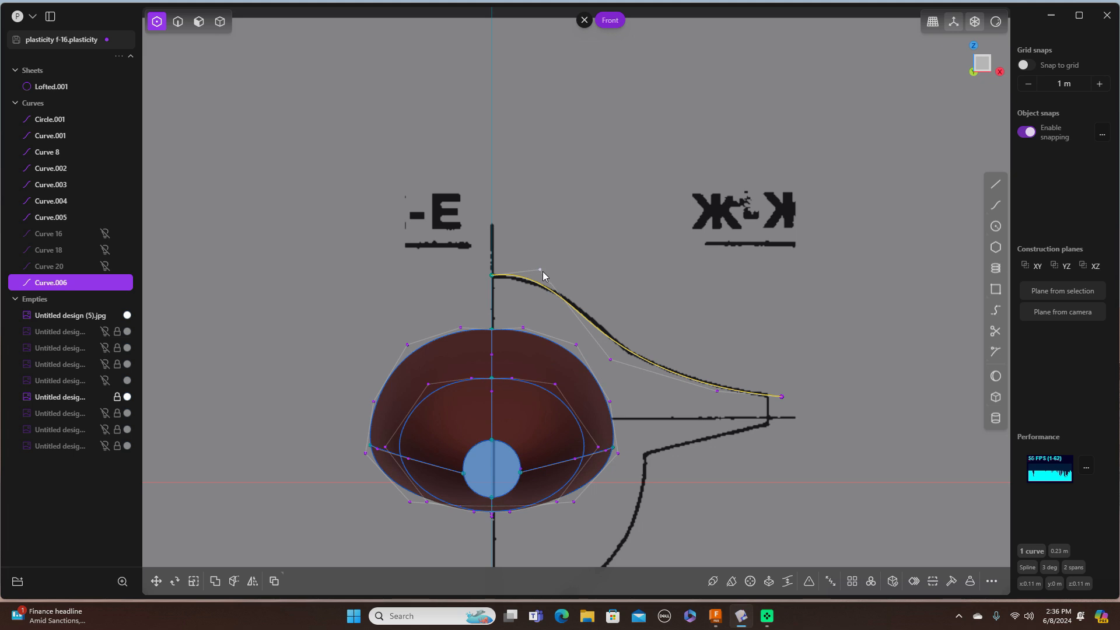
Step: Move the new Е curve's control point beside the top centre outward and down to follow the blueprint outline
left_click_drag(542, 272, 553, 282)
left_click(657, 268)
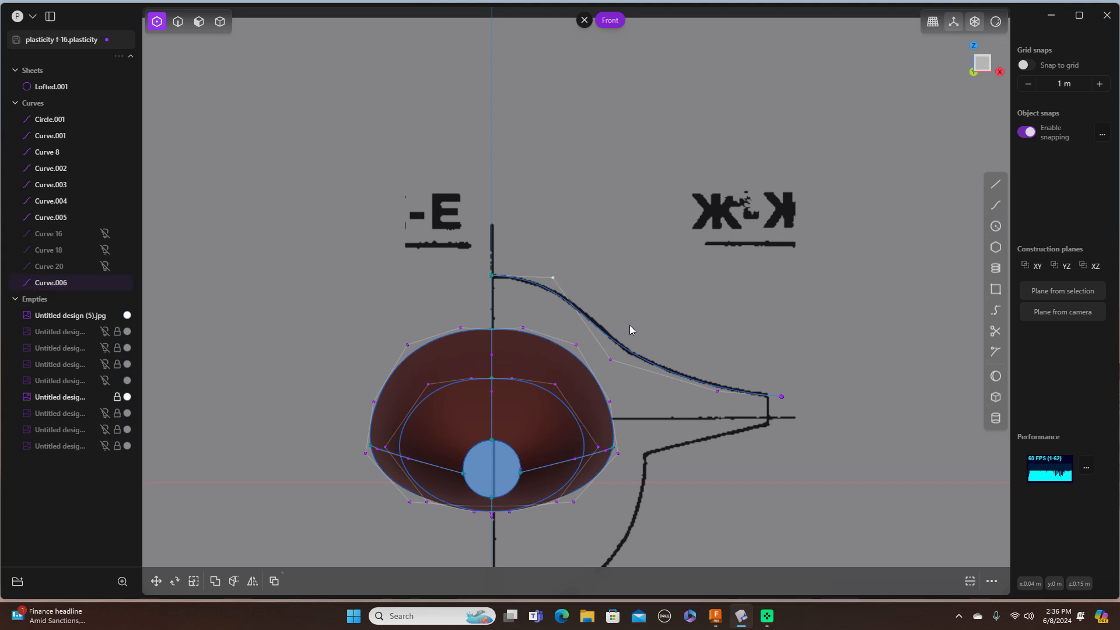
left_click(649, 283)
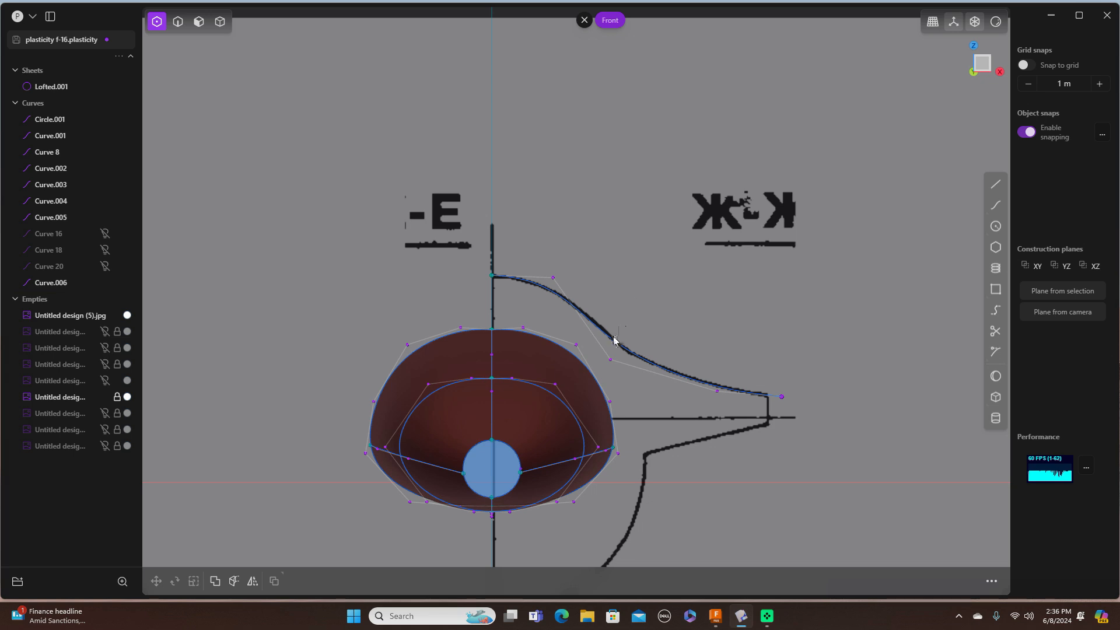
Step: Limit selection to edges and curves and mirror the Е half-curve across the centreline along X
left_click(178, 23)
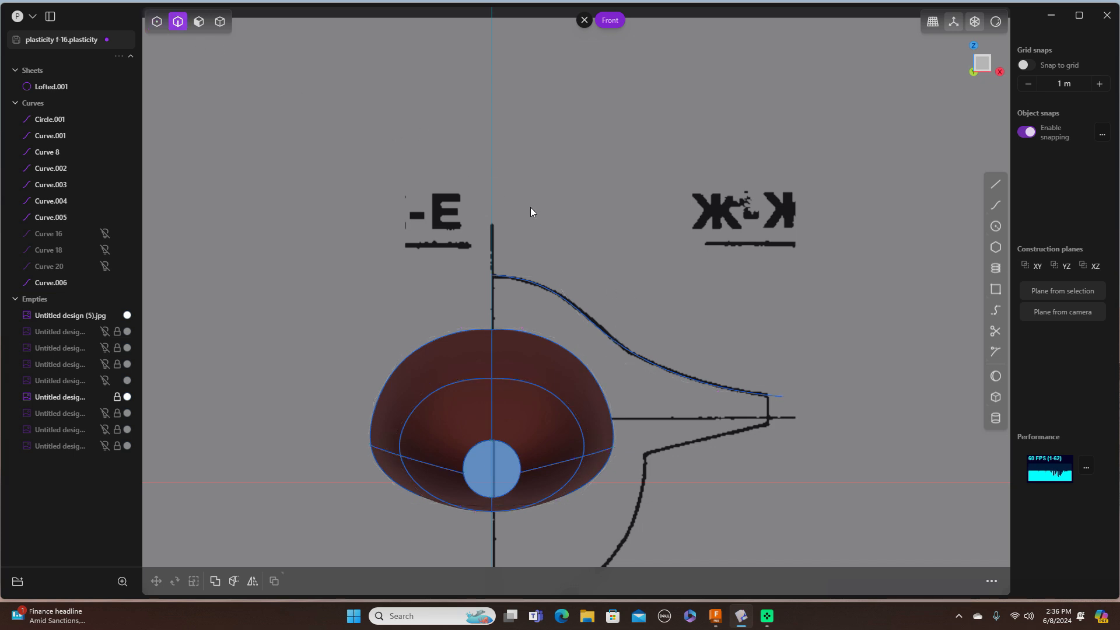
left_click(574, 307)
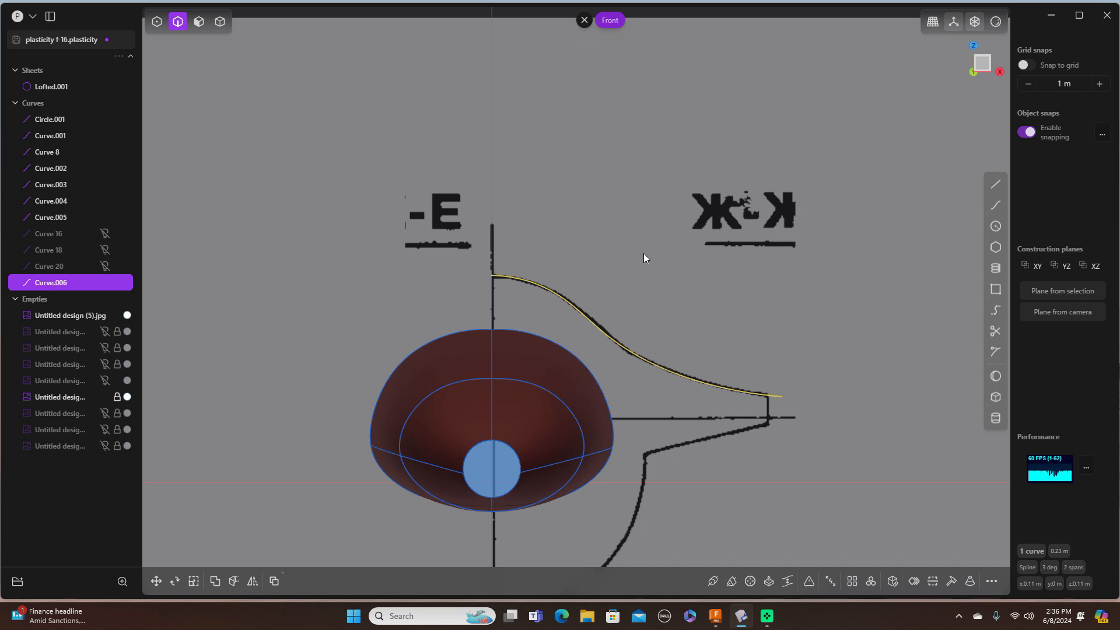
key("alt+x")
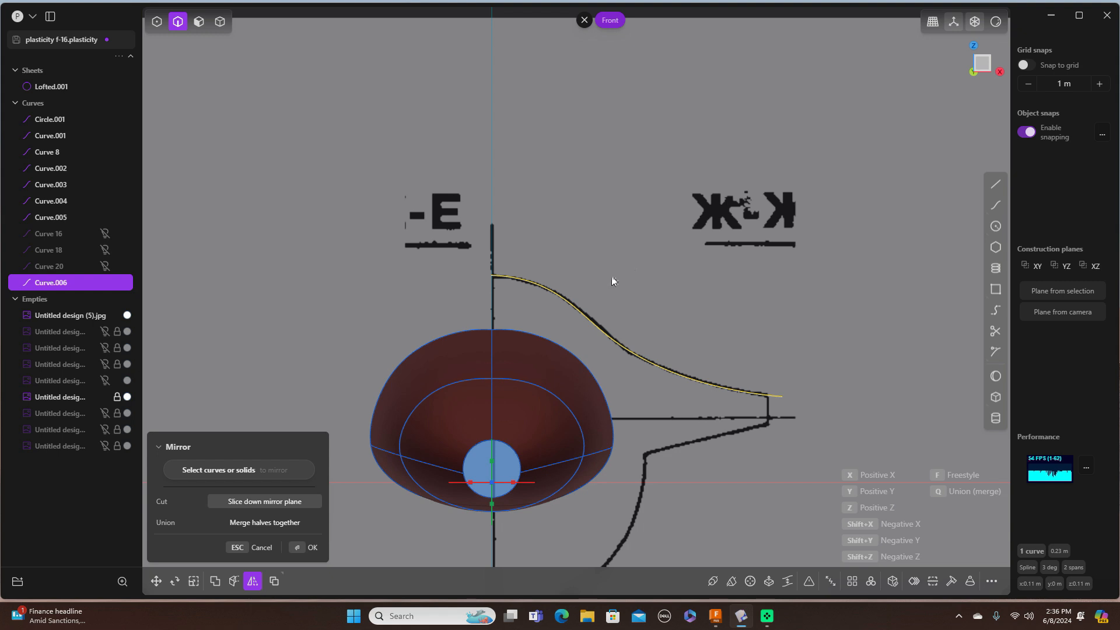
left_click(471, 483)
left_click(312, 549)
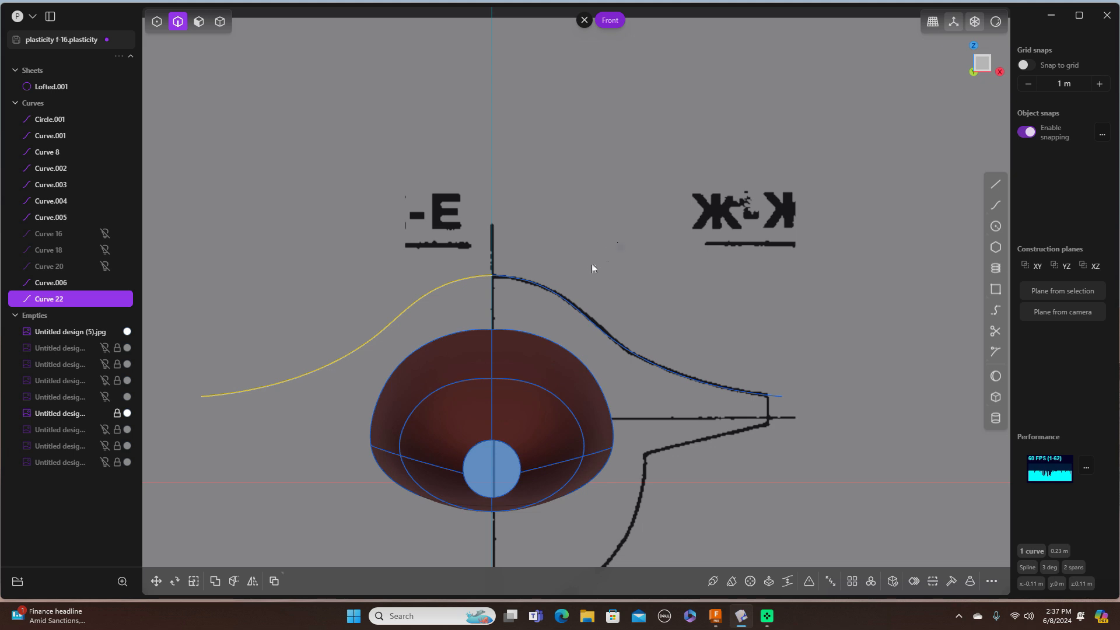
Step: Join the two halves of the Е section curve and rebuild it with the Refit method at 0.00100 tolerance
left_click(567, 302, "shift")
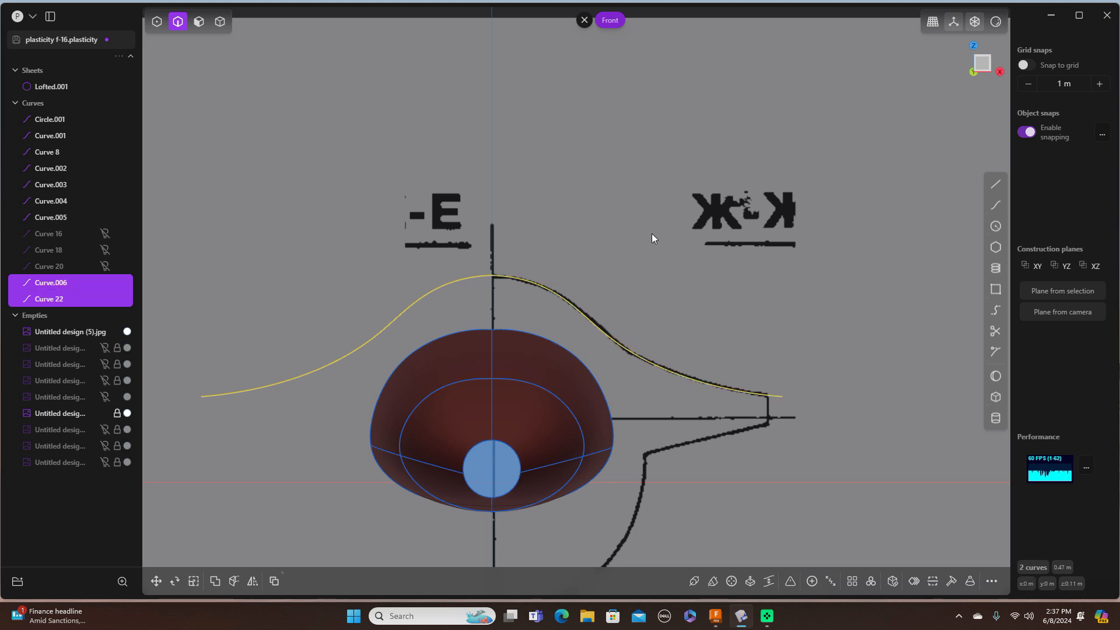
key("j")
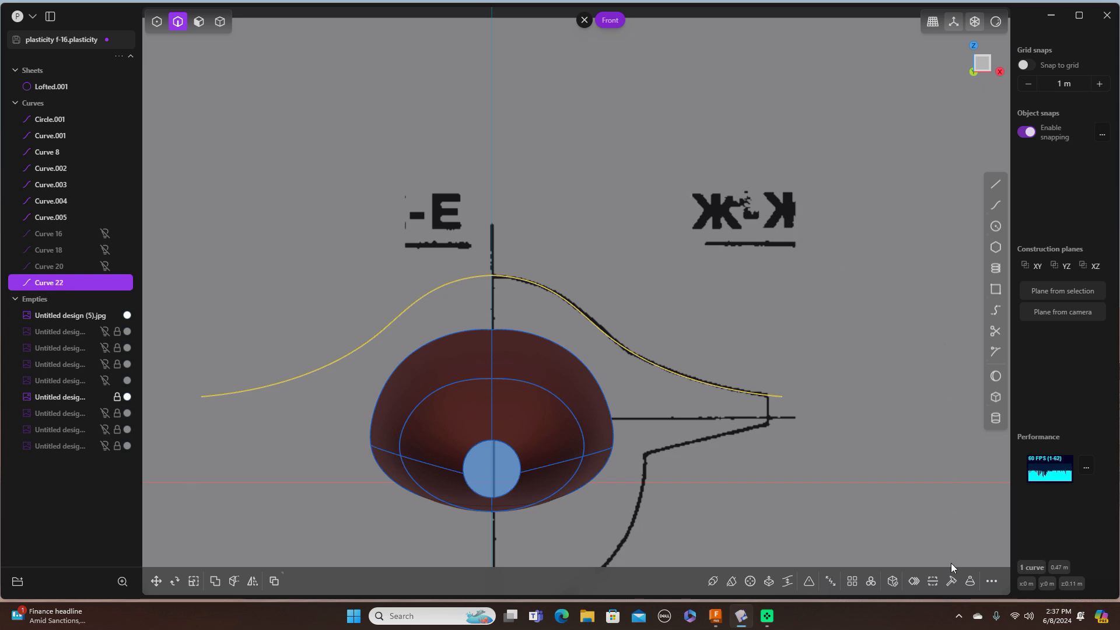
left_click(951, 581)
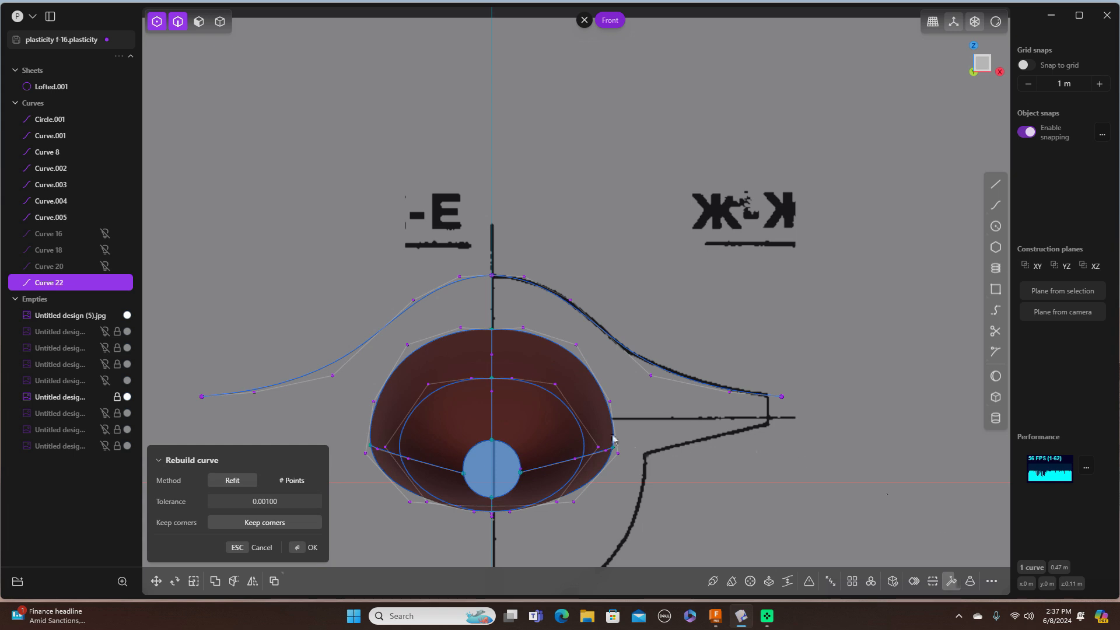
left_click(314, 547)
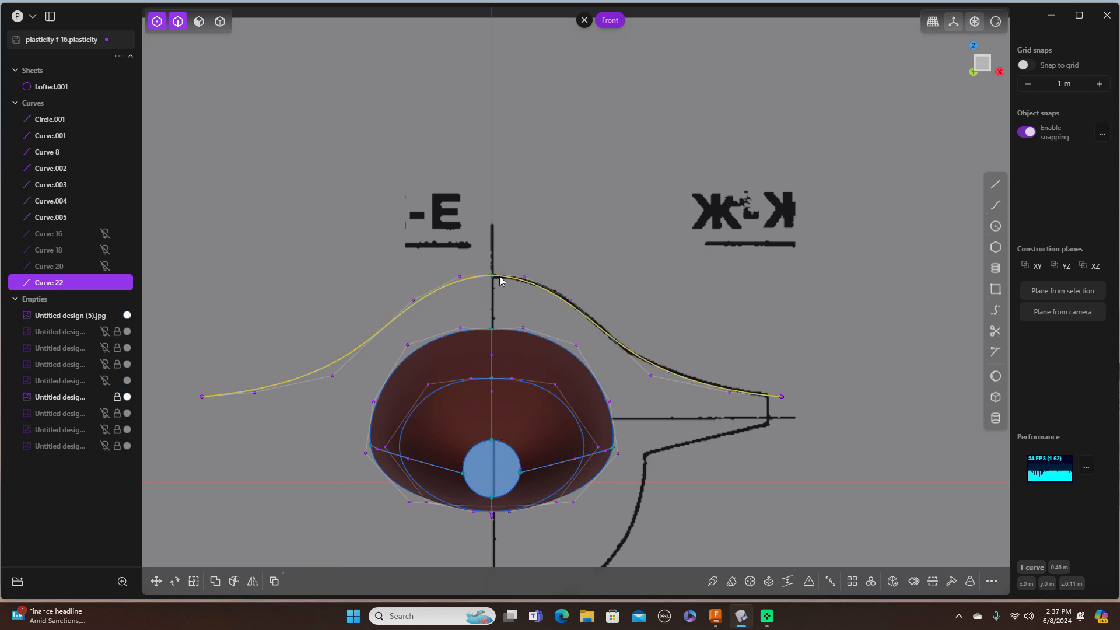
left_click(632, 240)
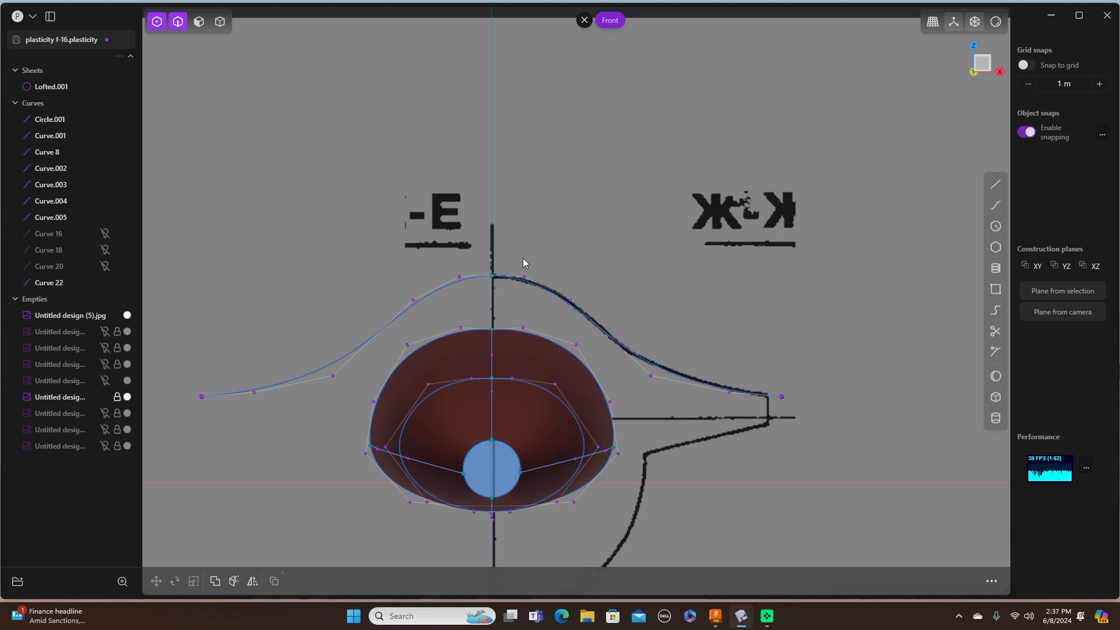
Step: Move the top centre control point of the Е section curve 0.00042 m along Z
left_click(495, 278)
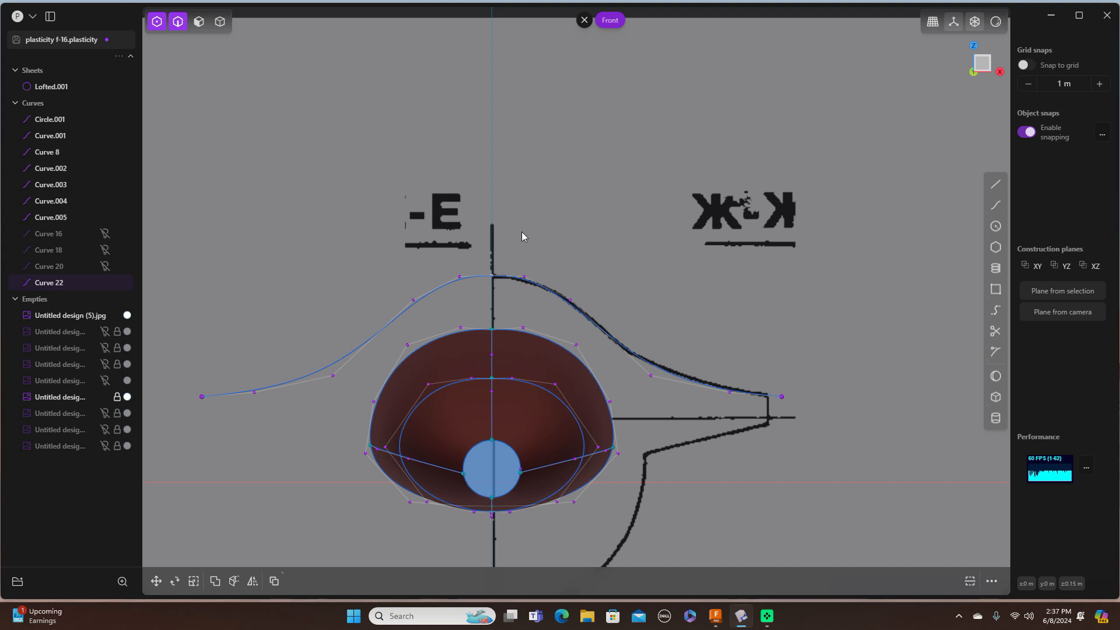
key("g")
mouse_move(492, 232)
left_mouse_down()
mouse_move(492, 210)
mouse_move(492, 232)
left_mouse_up()
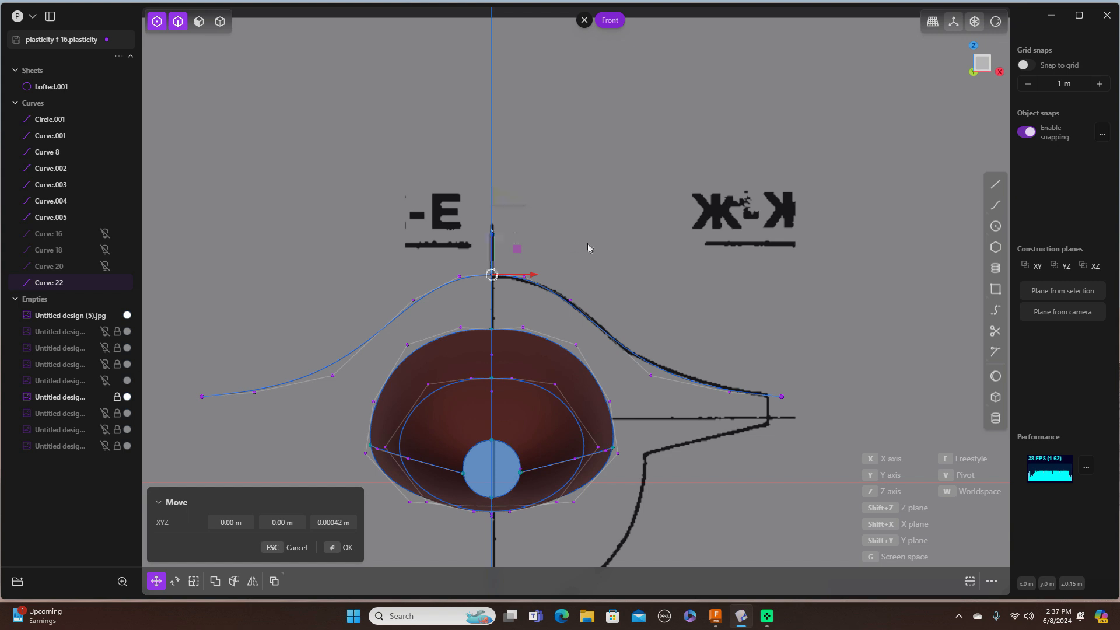
left_click(346, 547)
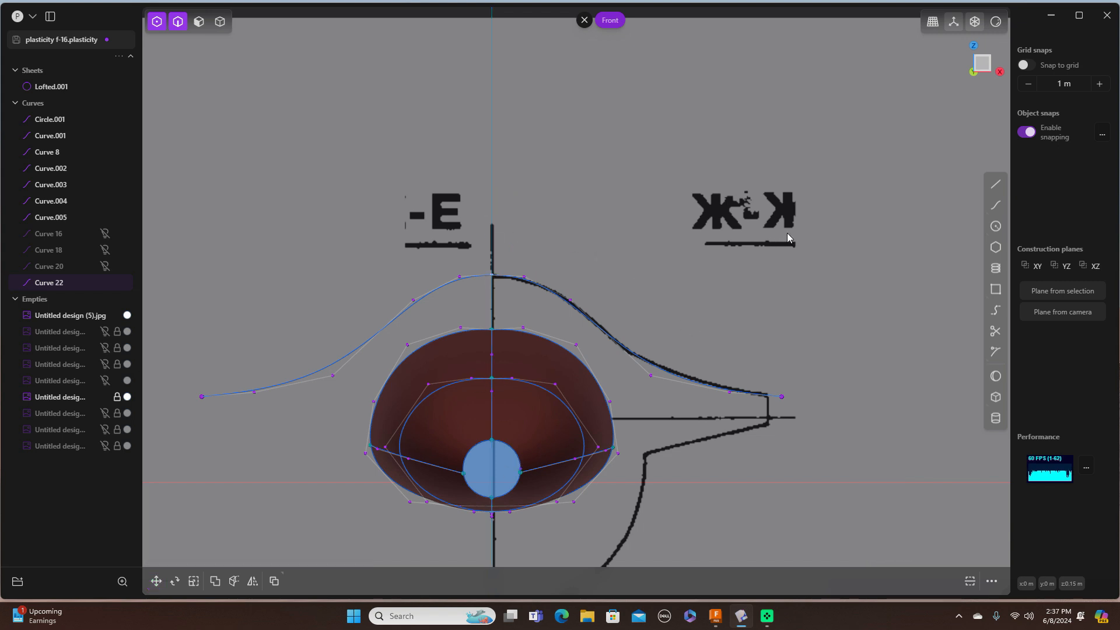
Step: Hide the cross-section and side-view blueprint images and show Curve 20, Curve 18 and Curve 16
scroll(786, 232, "down", 3)
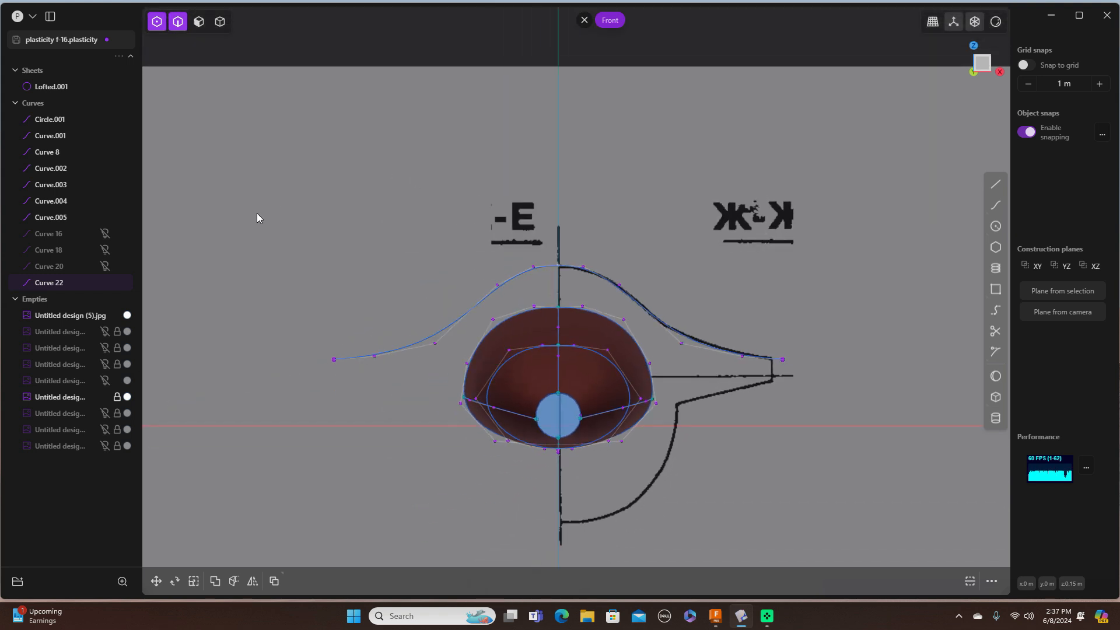
left_click(105, 397)
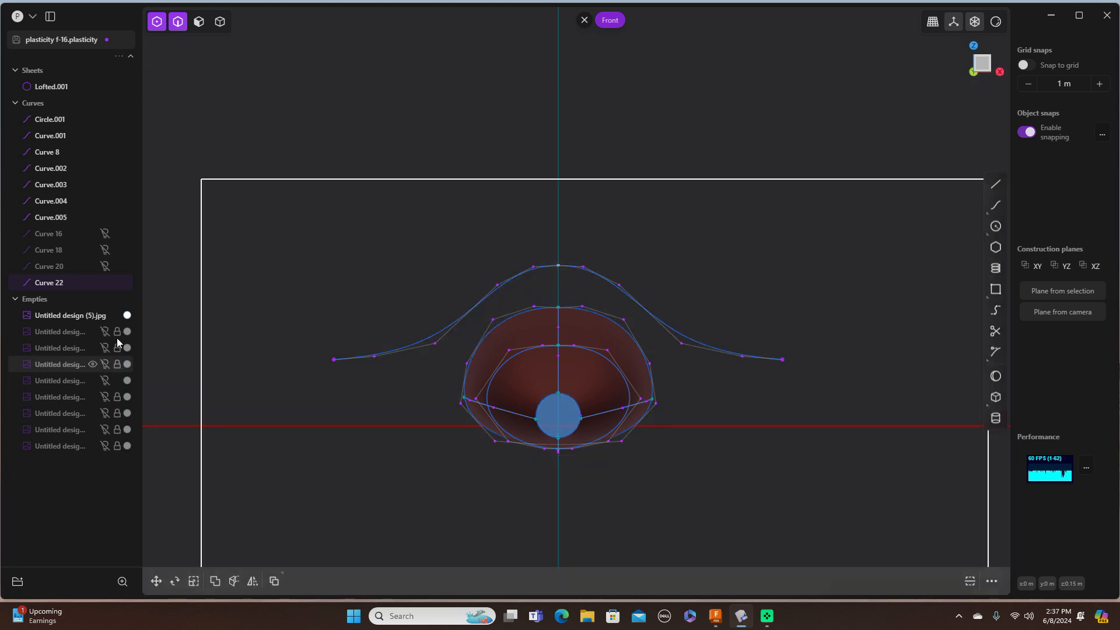
left_click(105, 266)
left_click(106, 252)
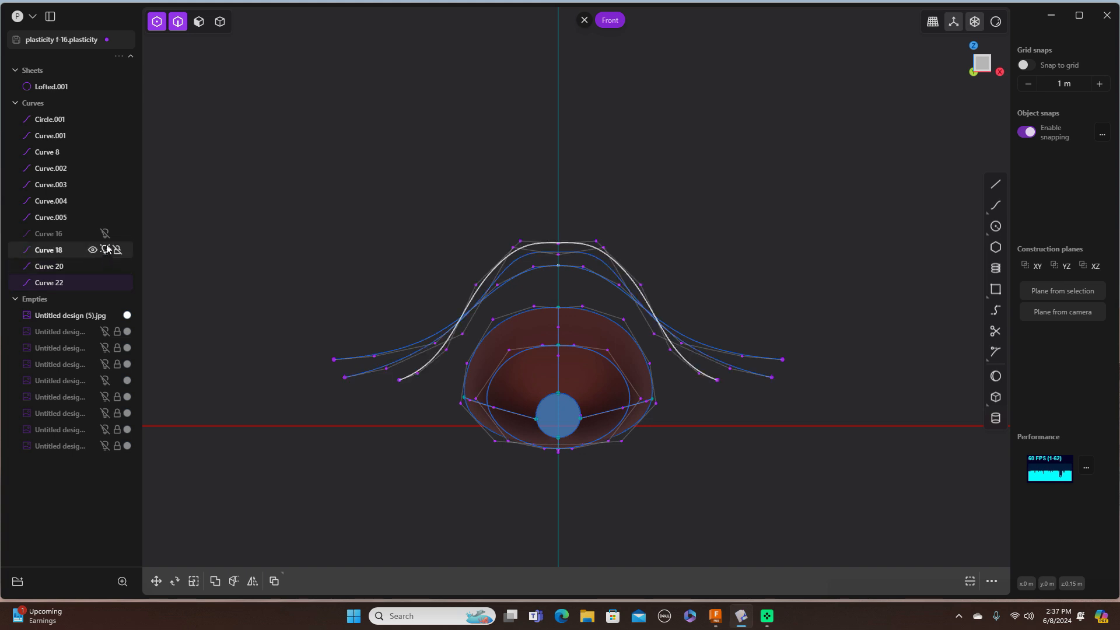
left_click(107, 235)
scroll(684, 230, "up", 2)
scroll(685, 230, "down", 3)
middle_click_drag(780, 173, 749, 181)
scroll(748, 178, "up", 1)
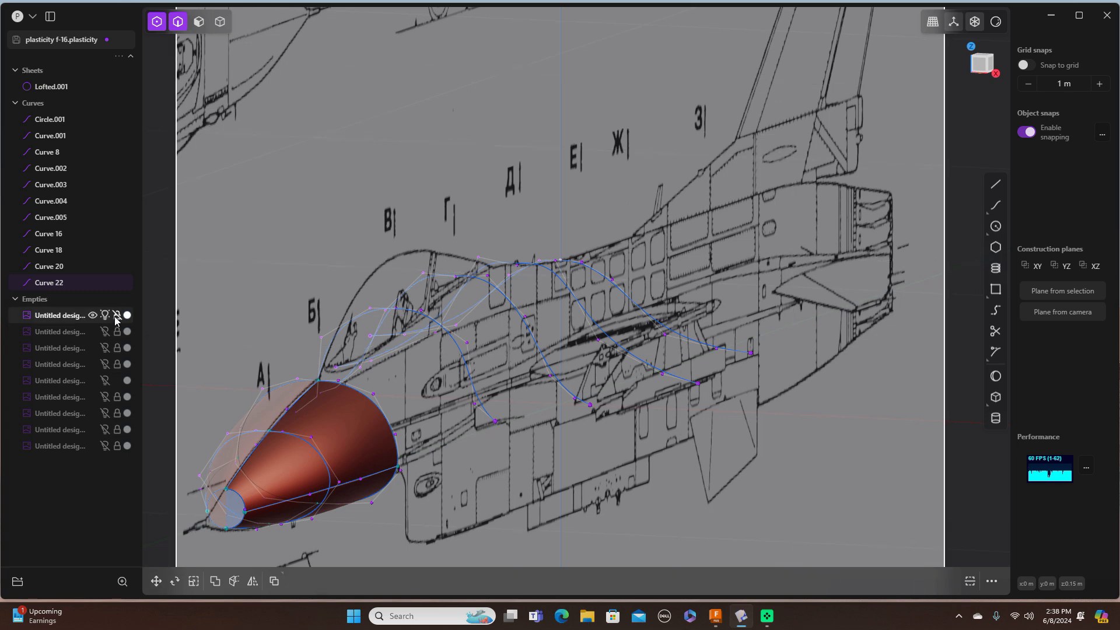
left_click(107, 315)
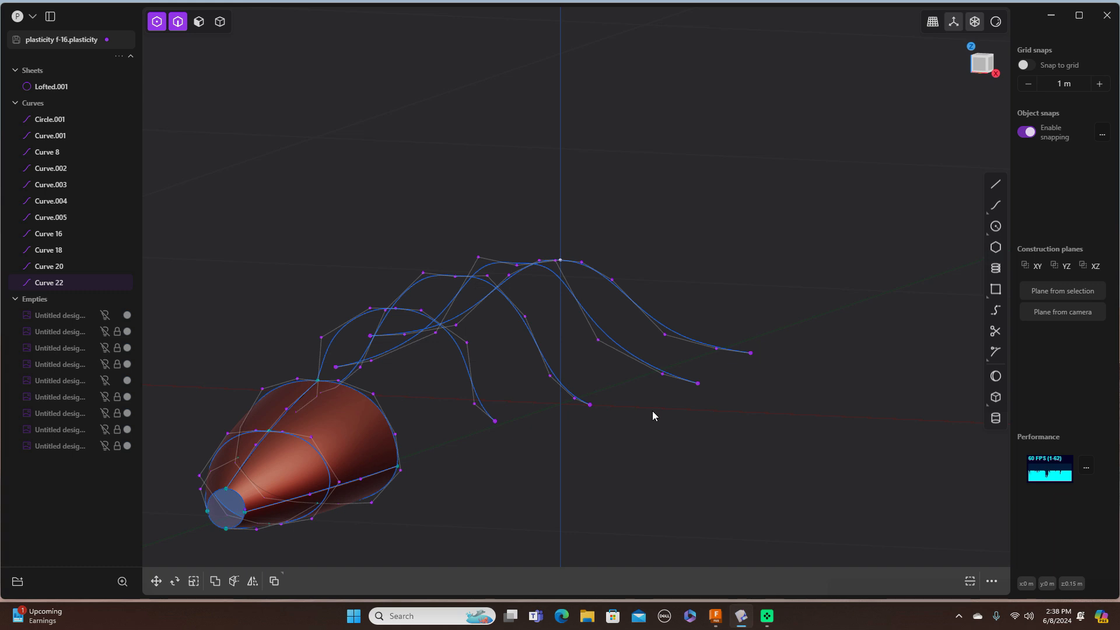
Step: Loft a surface through Curve 16, Curve 18, Curve 20 and Curve 22 in order from front to back
left_click(460, 350)
left_click(511, 315)
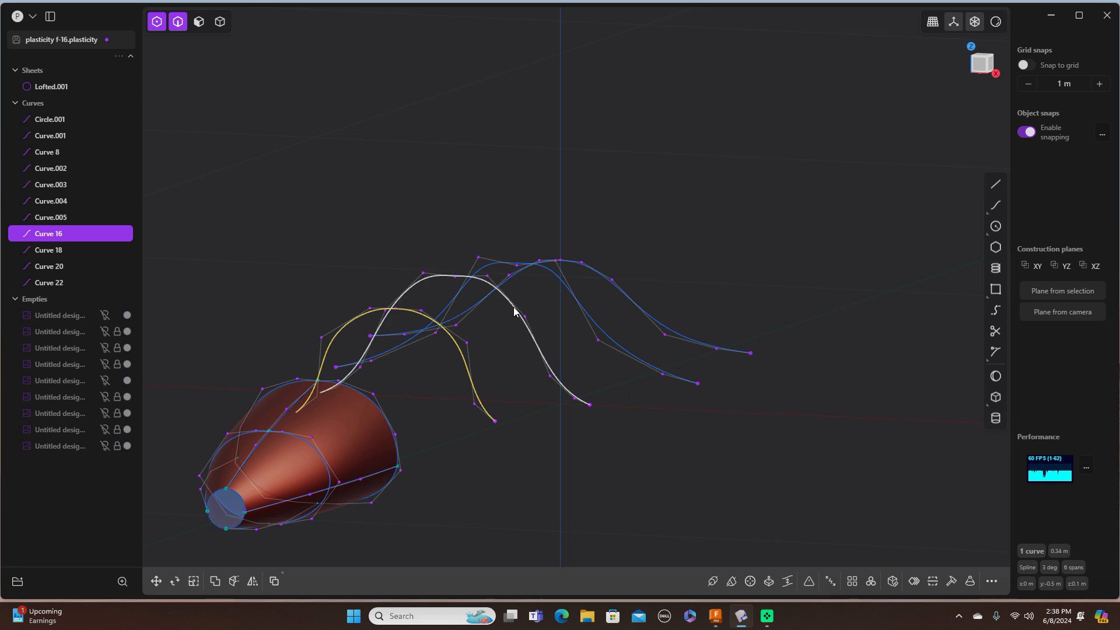
left_click(563, 284)
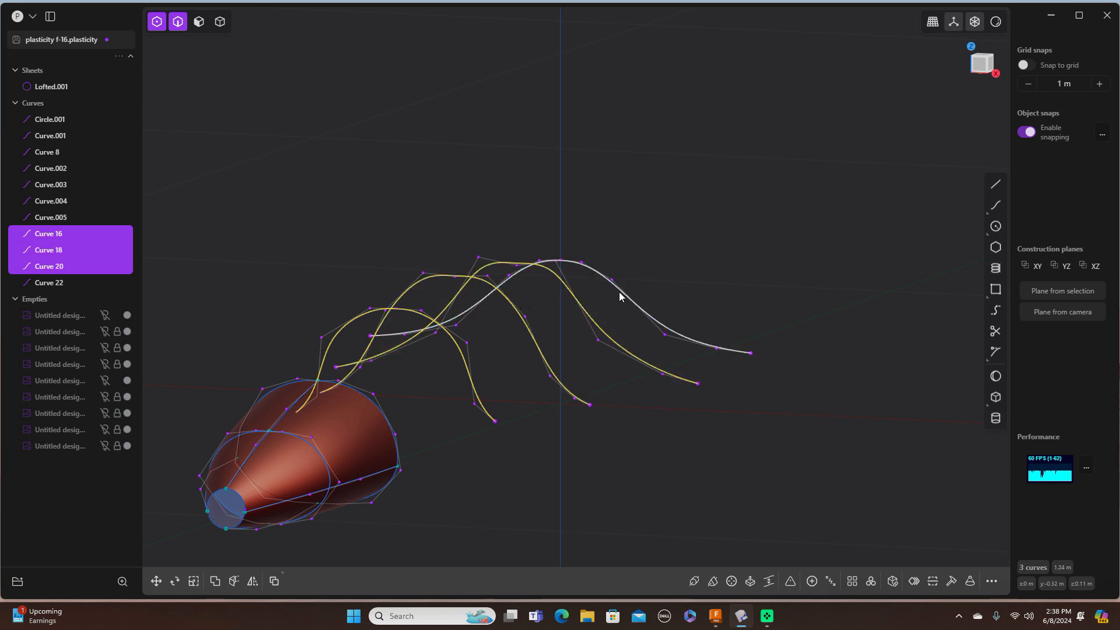
left_click(619, 291)
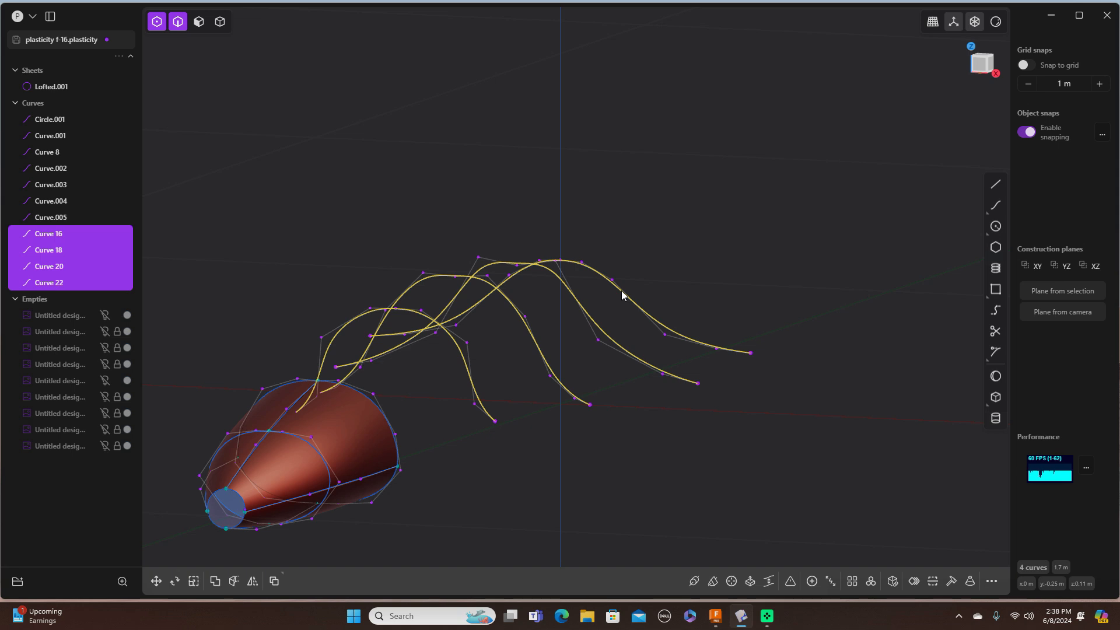
key("l")
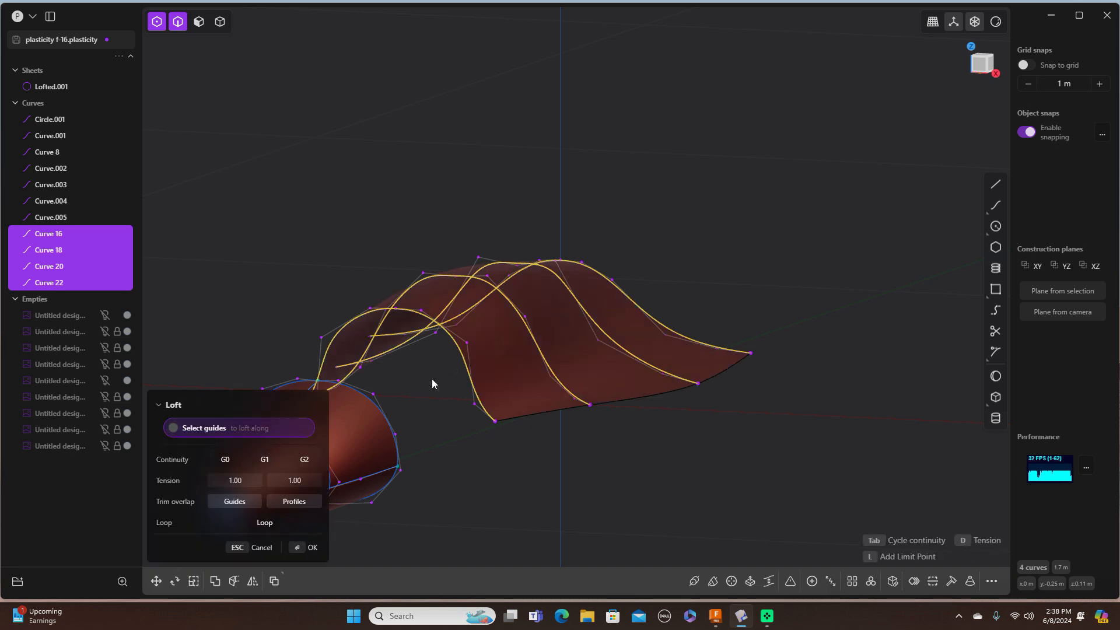
left_click(312, 547)
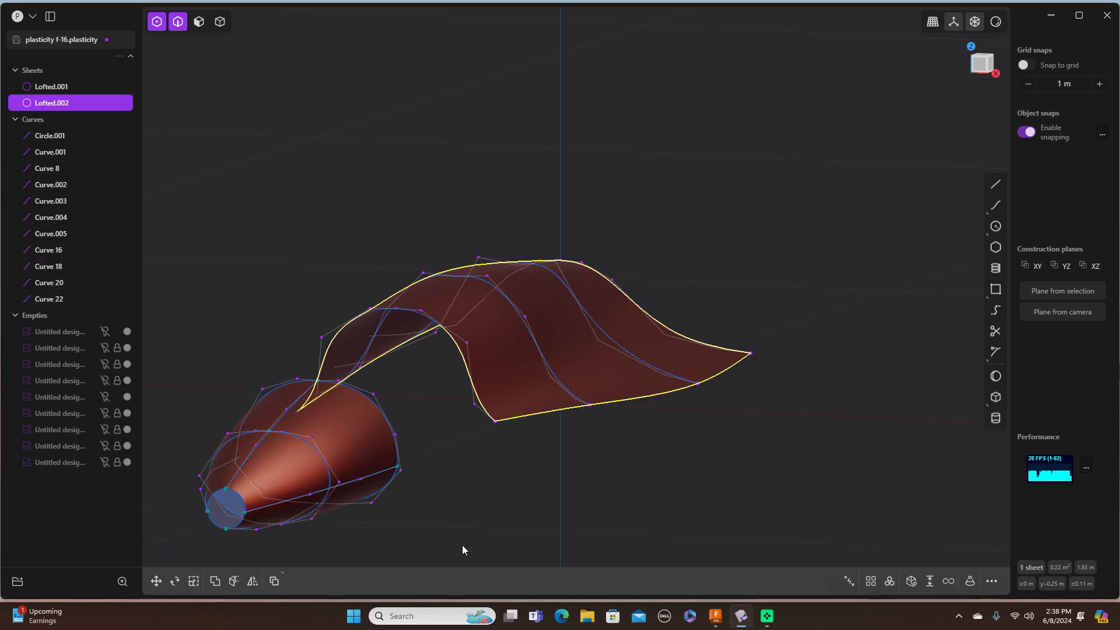
left_click(833, 281)
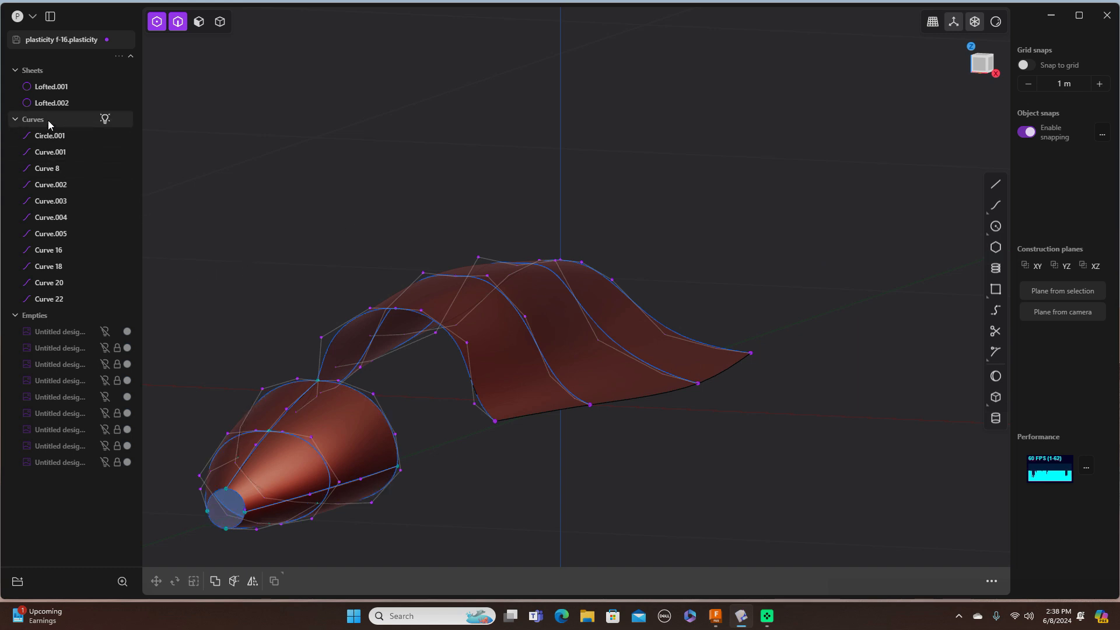
Step: Hide the whole Curves group so only the two lofted sheets are displayed
left_click(104, 119)
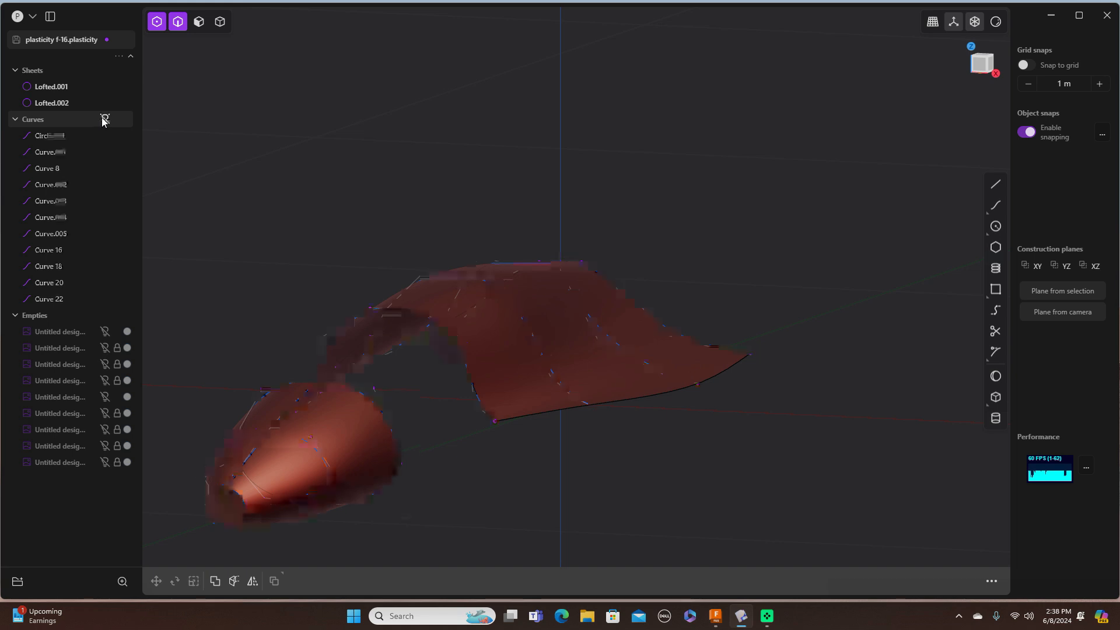
mouse_move(771, 166)
middle_mouse_down()
mouse_move(690, 167)
mouse_move(677, 193)
mouse_move(725, 230)
mouse_move(788, 212)
mouse_move(813, 185)
mouse_move(813, 161)
mouse_move(779, 158)
mouse_move(764, 183)
middle_mouse_up()
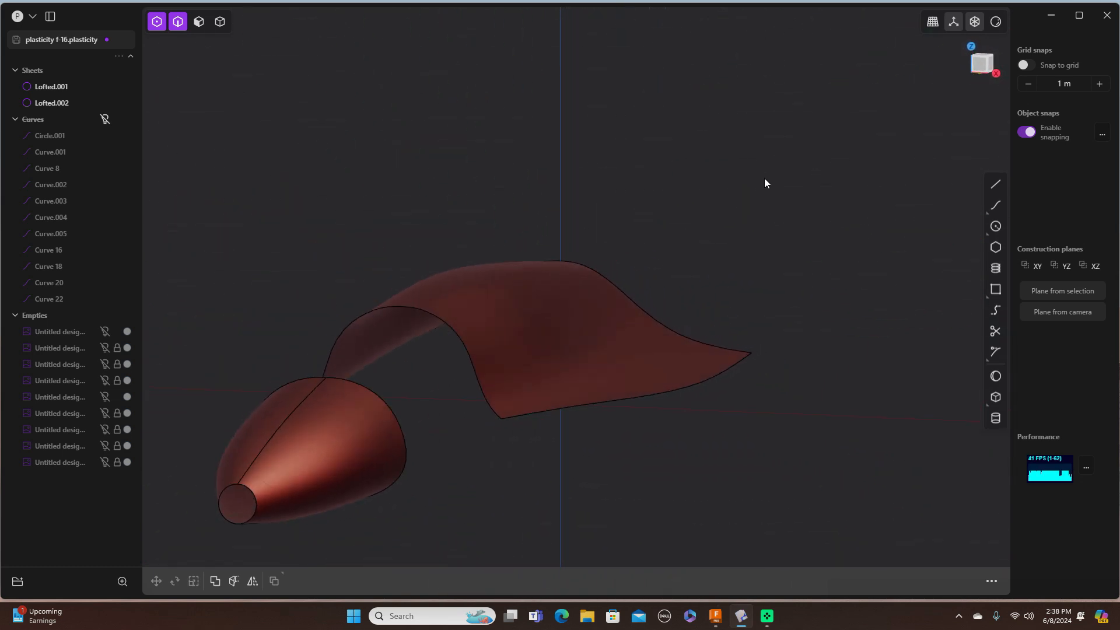
scroll(764, 185, "up", 3)
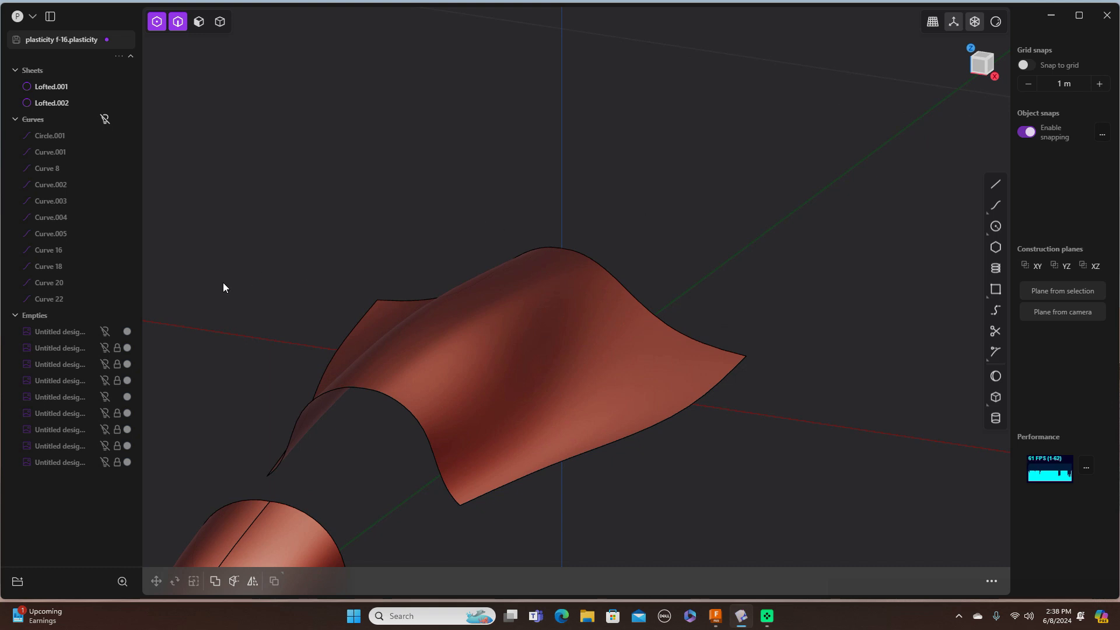
Step: Show the side-view blueprint and compare both lofted sheets with it from the right and in perspective
left_click(104, 331)
scroll(717, 350, "down", 5)
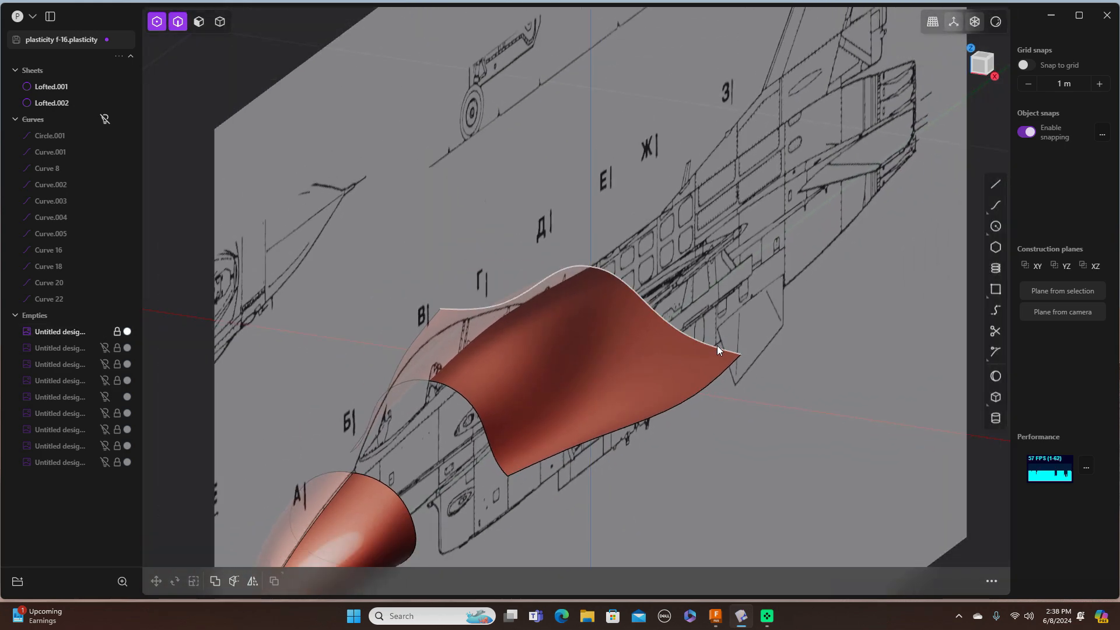
key("KP_3")
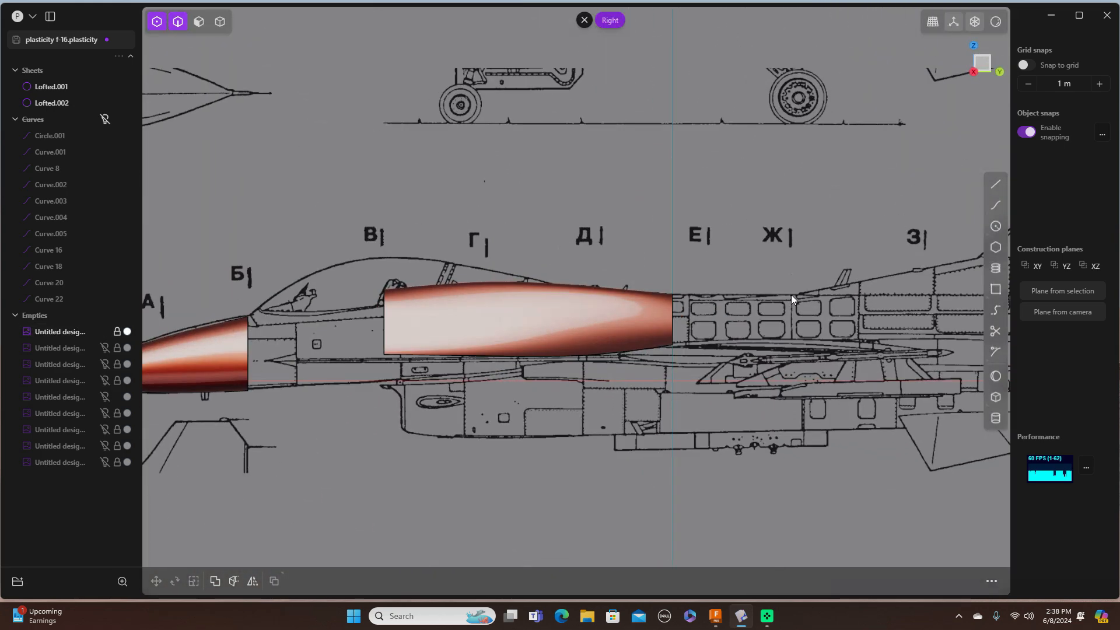
scroll(736, 338, "up", 3)
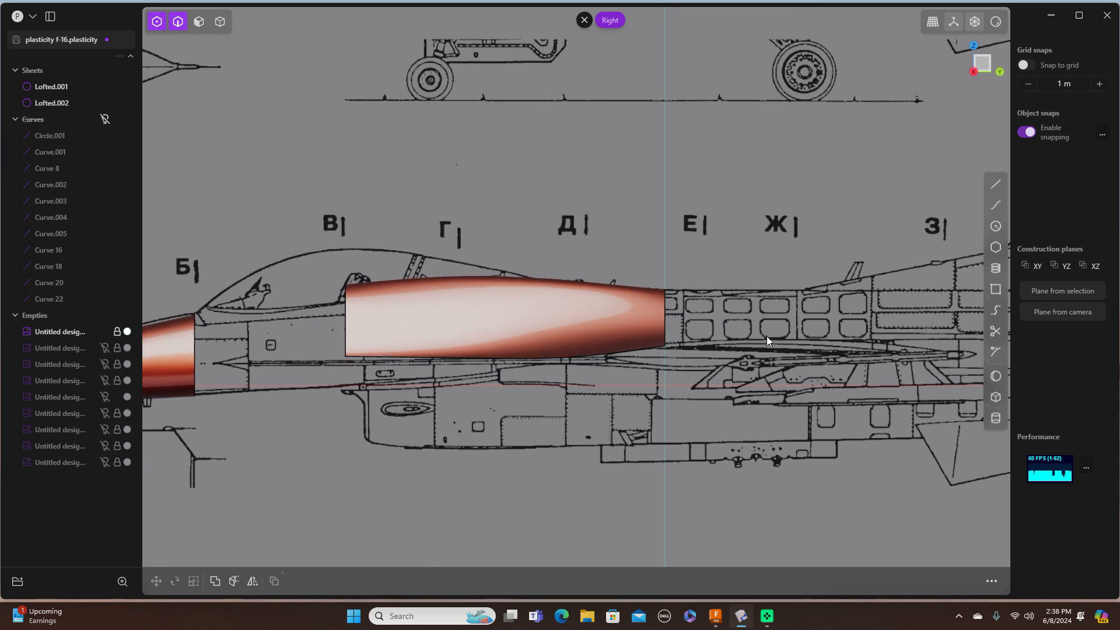
scroll(766, 336, "down", 2)
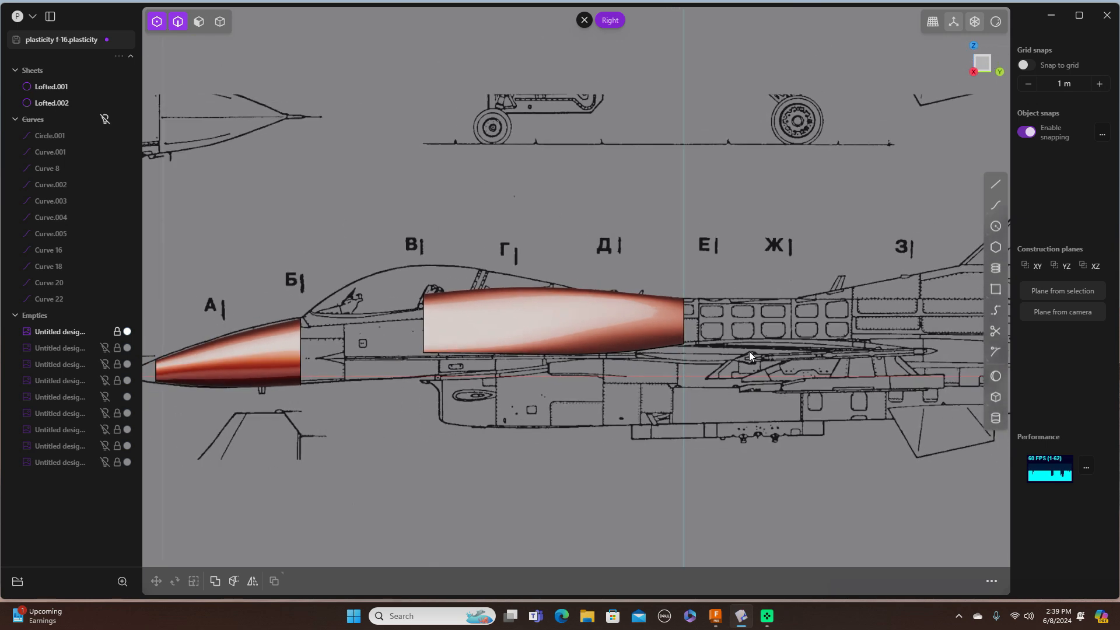
middle_click_drag(516, 411, 544, 418)
key("KP_3")
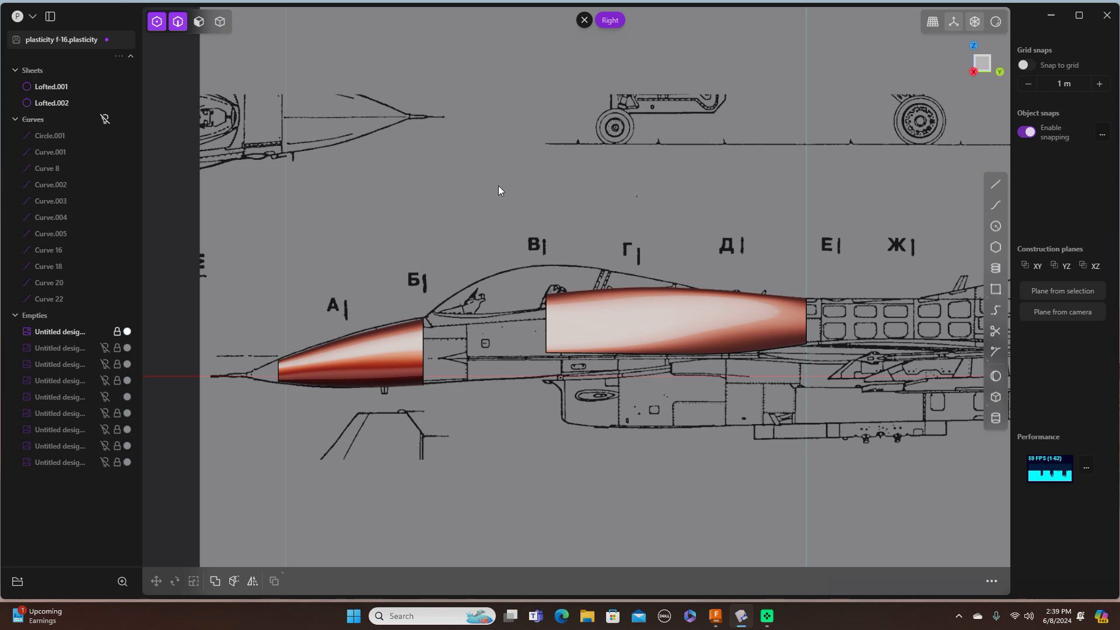
middle_click_drag(498, 188, 582, 236)
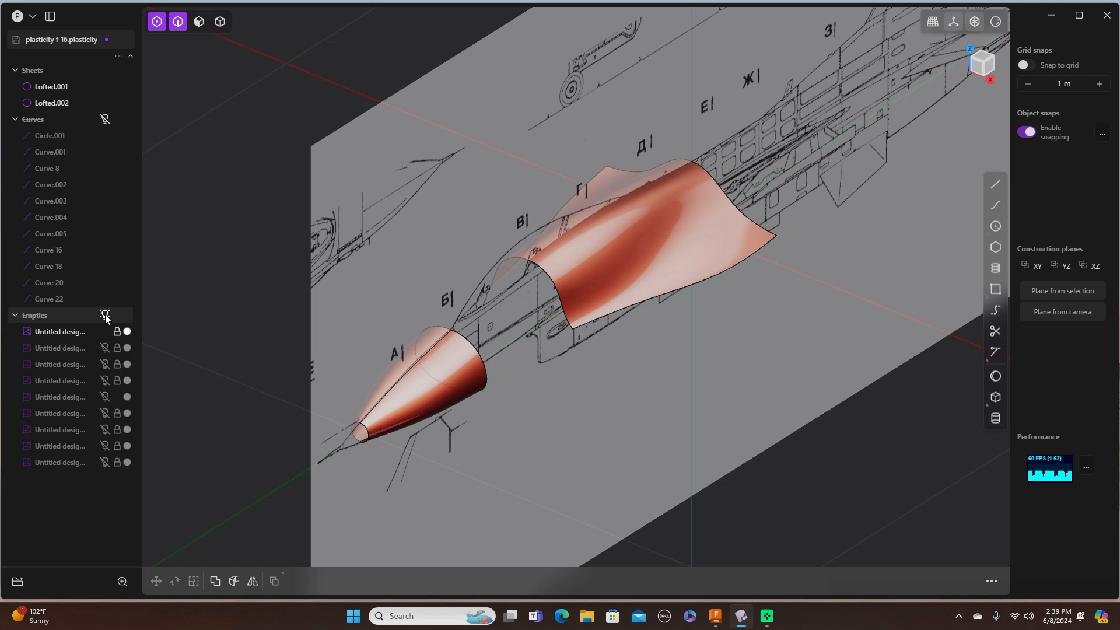
Step: Hide all reference images and inspect the shape of the nose and mid-fuselage lofts in perspective
left_click(106, 315)
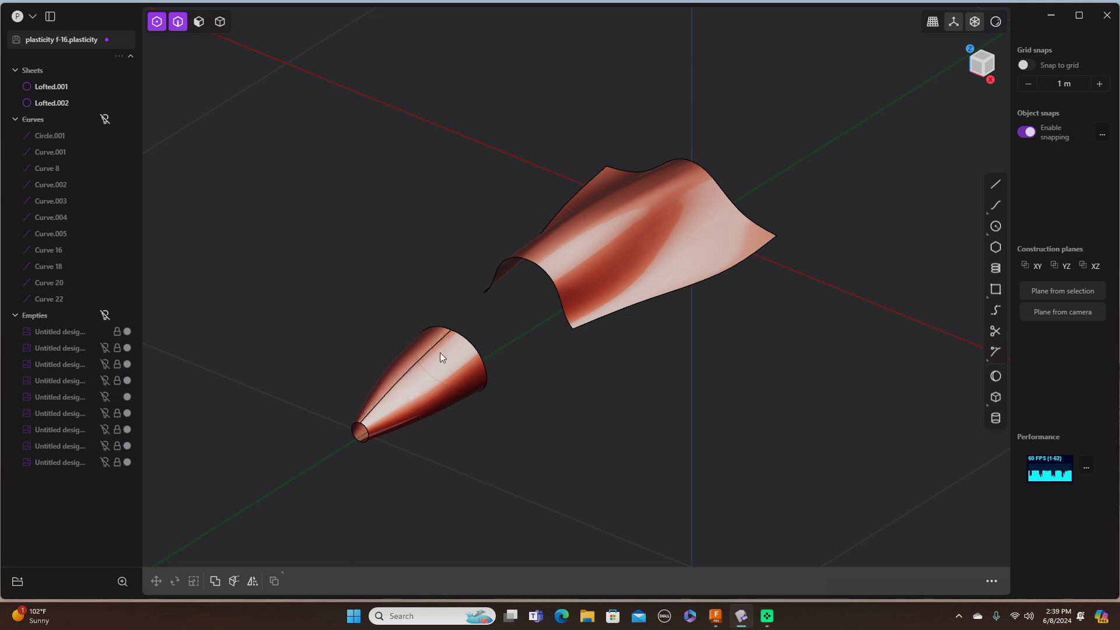
scroll(432, 355, "up", 2)
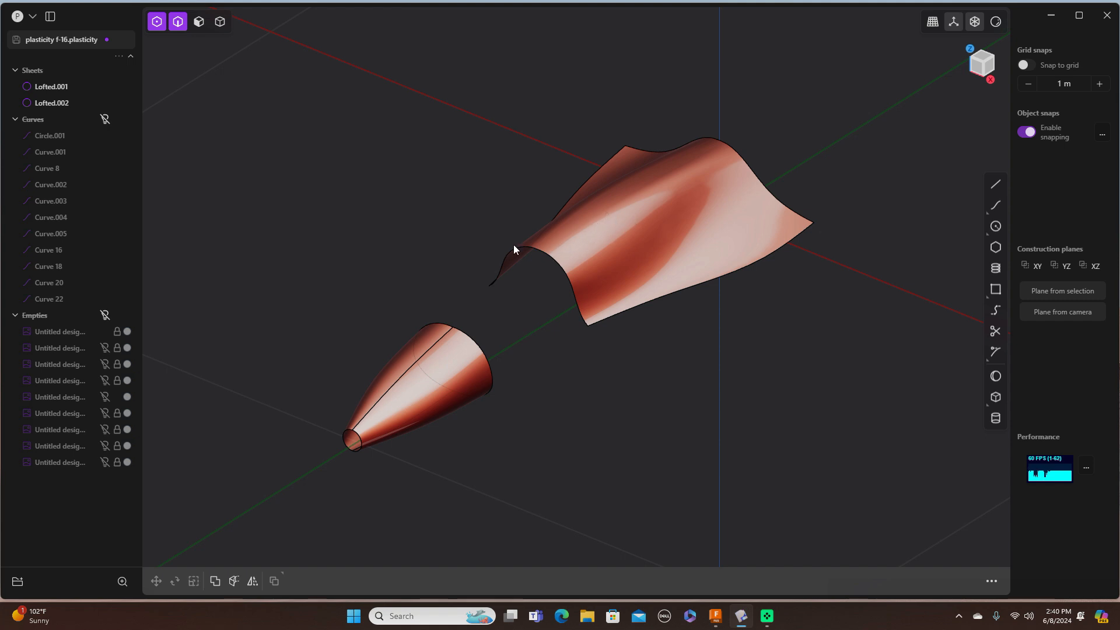
middle_click_drag(472, 227, 414, 172)
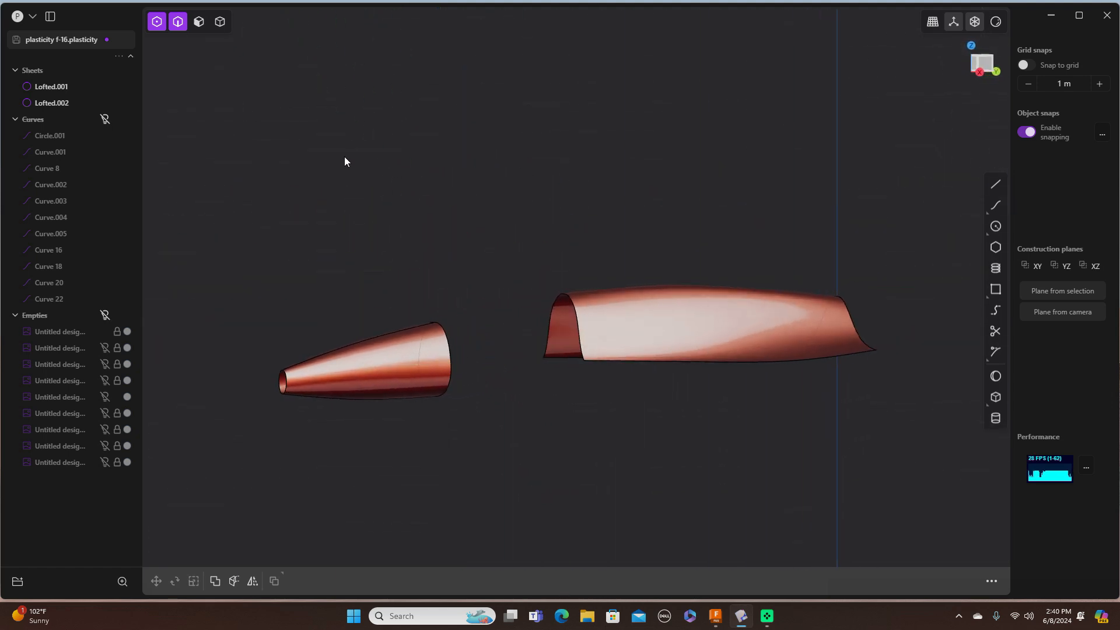
Step: Show the reference images again and examine the lofts against the blueprint in the right view, from nose to tail
left_click(105, 315)
key("KP_3")
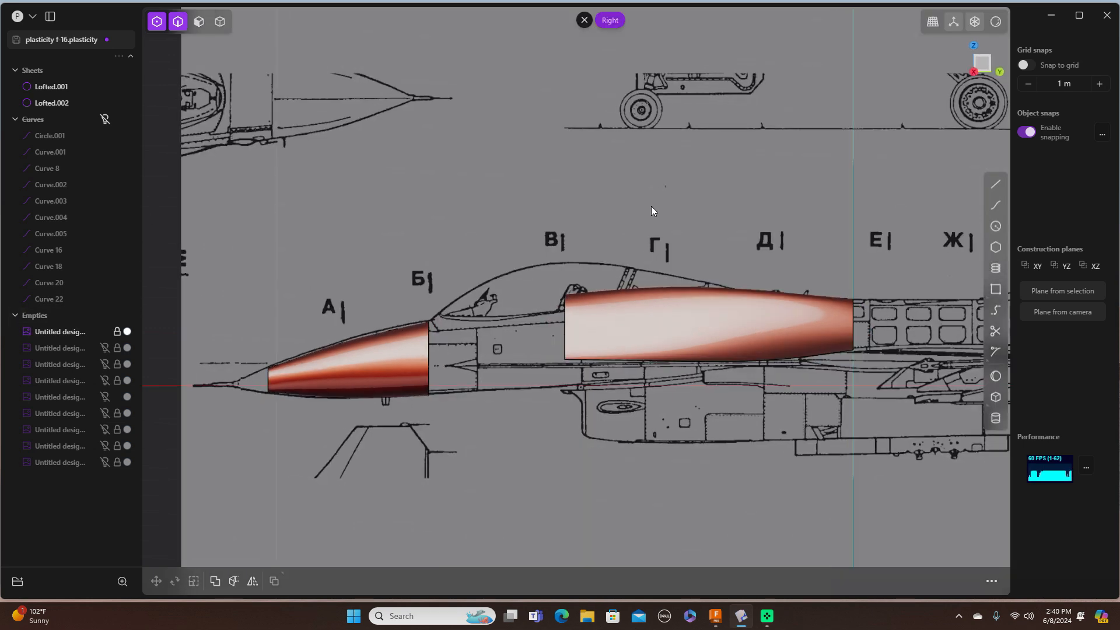
scroll(729, 182, "up", 1)
scroll(729, 181, "down", 2)
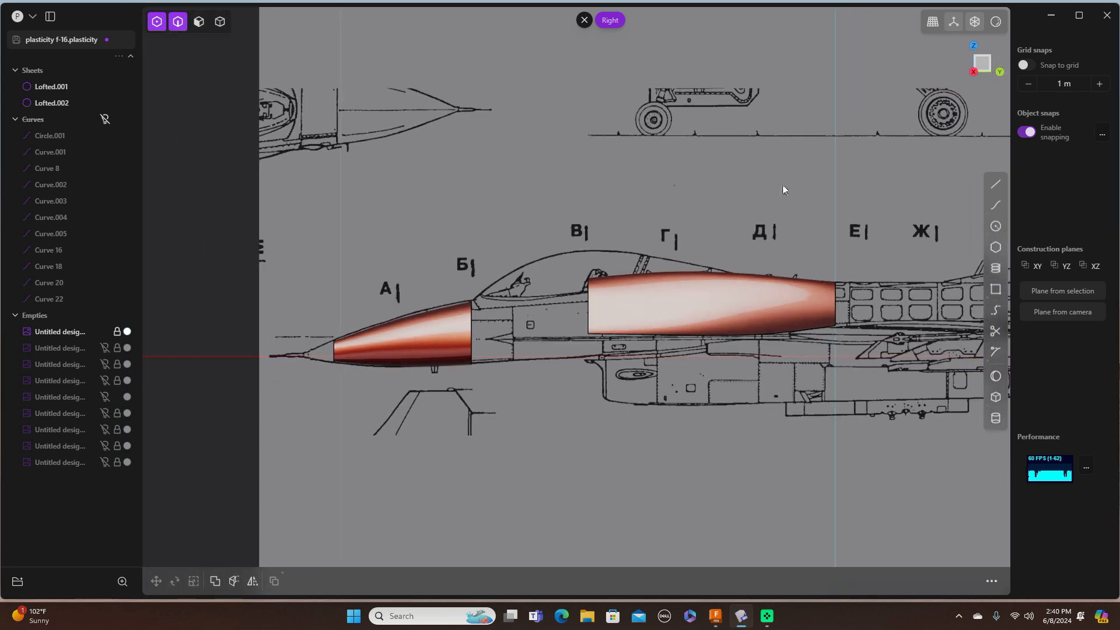
scroll(782, 183, "down", 2)
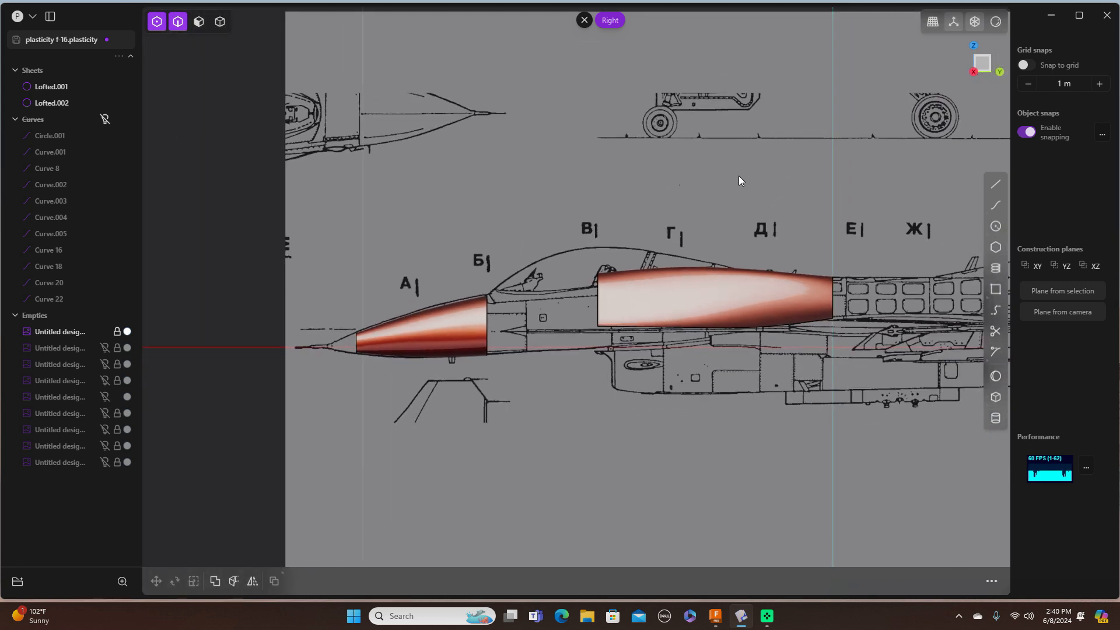
middle_click_drag(738, 176, 537, 166, "shift")
scroll(554, 173, "up", 1)
scroll(554, 173, "down", 3)
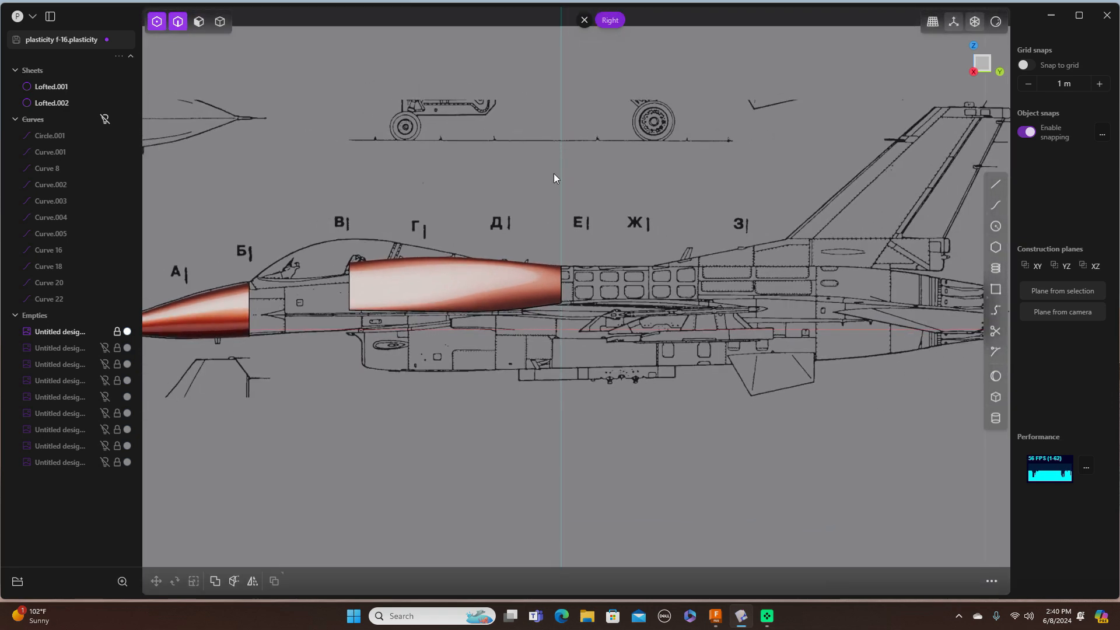
Step: Hide the side-view blueprint and examine the two lofted sheets on their own from several angles
middle_click_drag(492, 177, 600, 214)
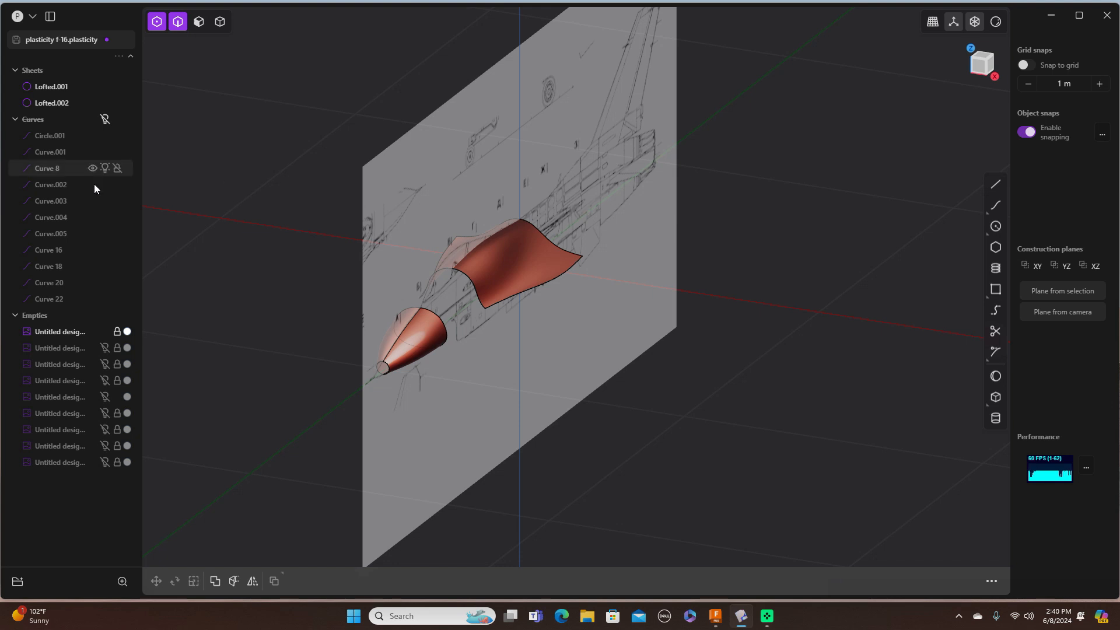
left_click(105, 331)
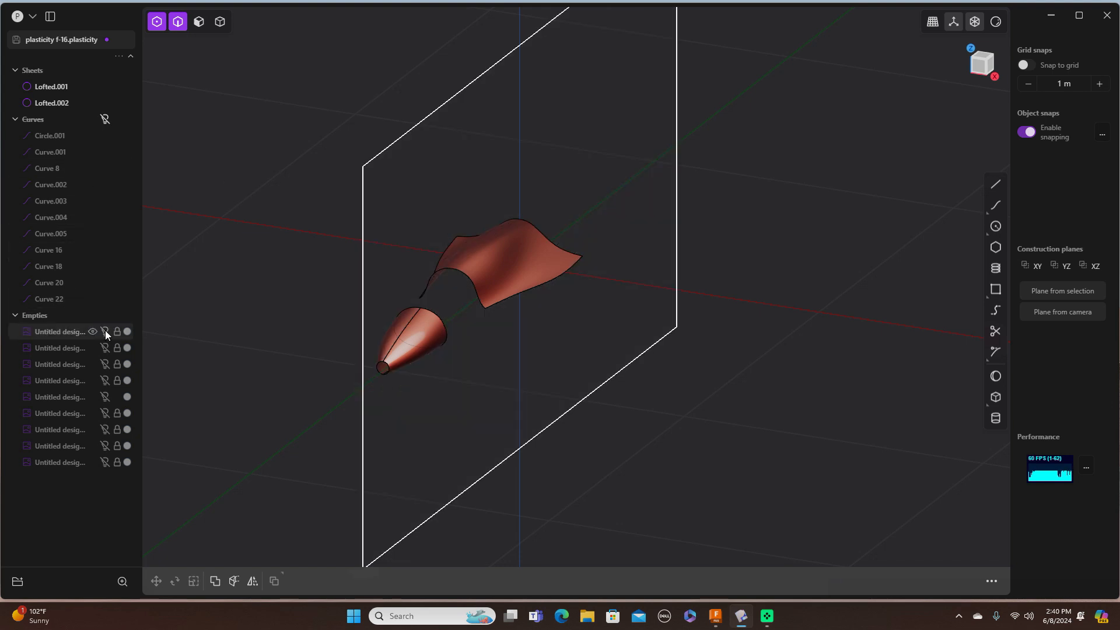
middle_click_drag(806, 289, 818, 247)
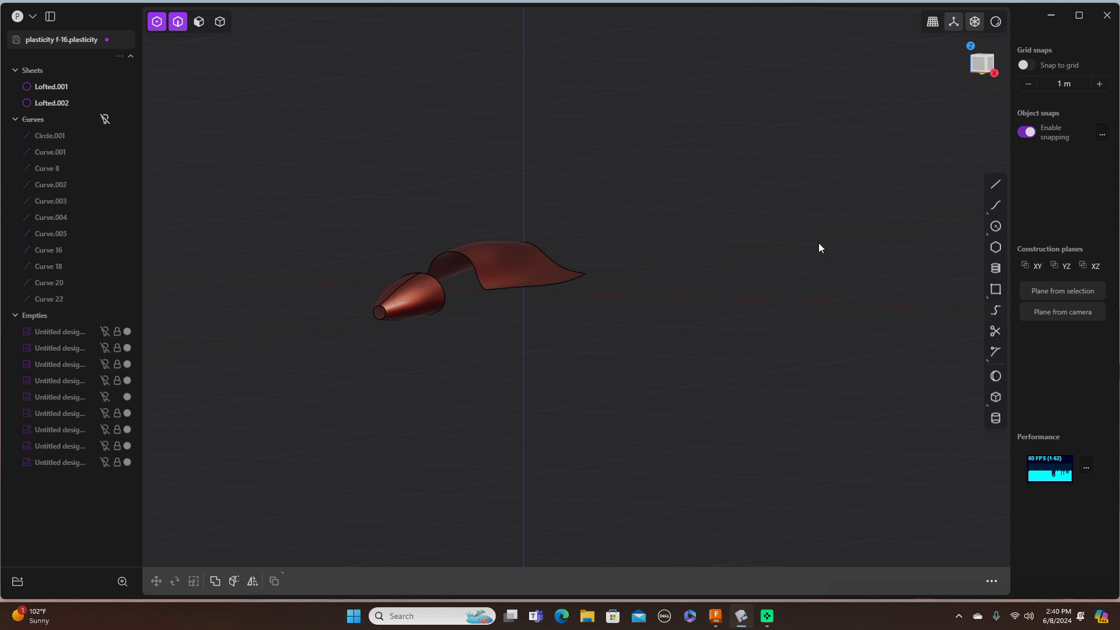
middle_click_drag(820, 240, 777, 257)
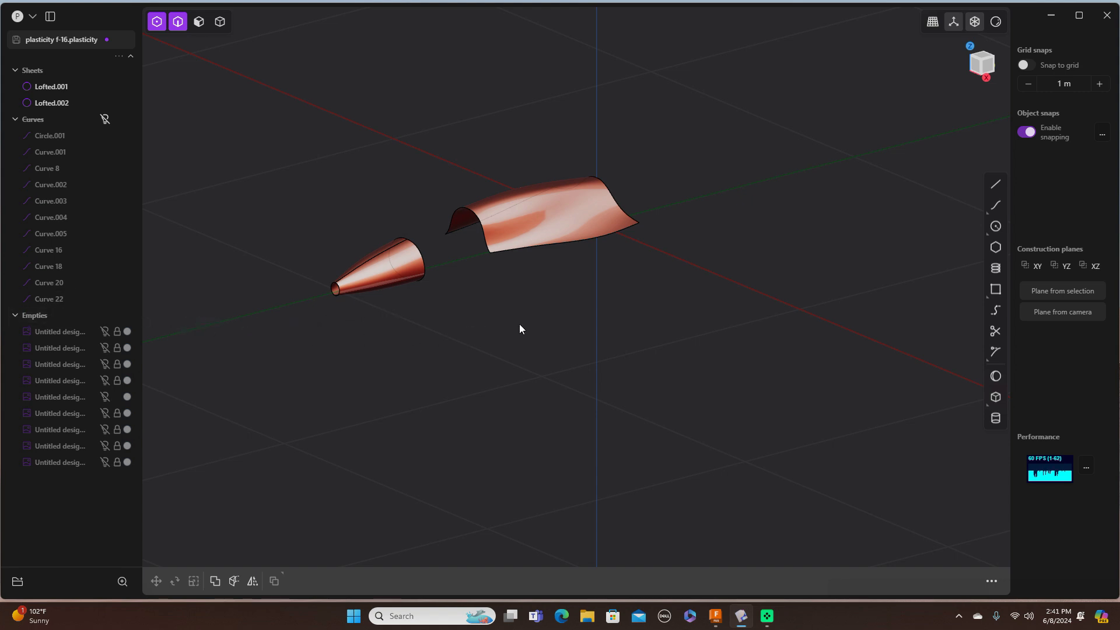
middle_click_drag(723, 260, 673, 249)
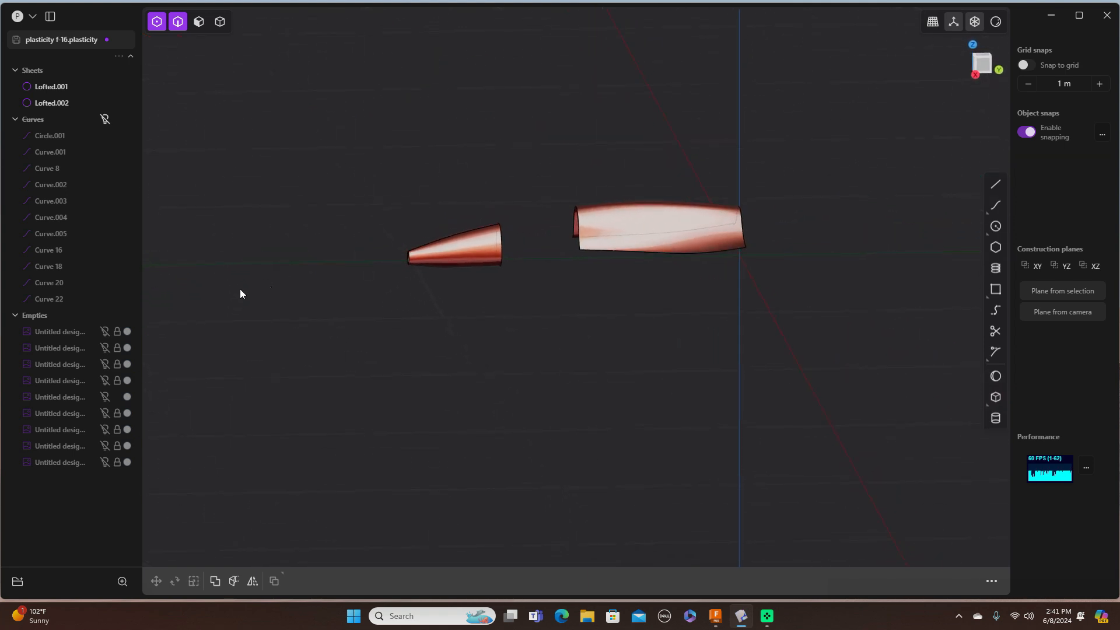
Step: Turn the side-view blueprint back on and check both lofts against its fuselage outline in the right view and at an angle
left_click(107, 330)
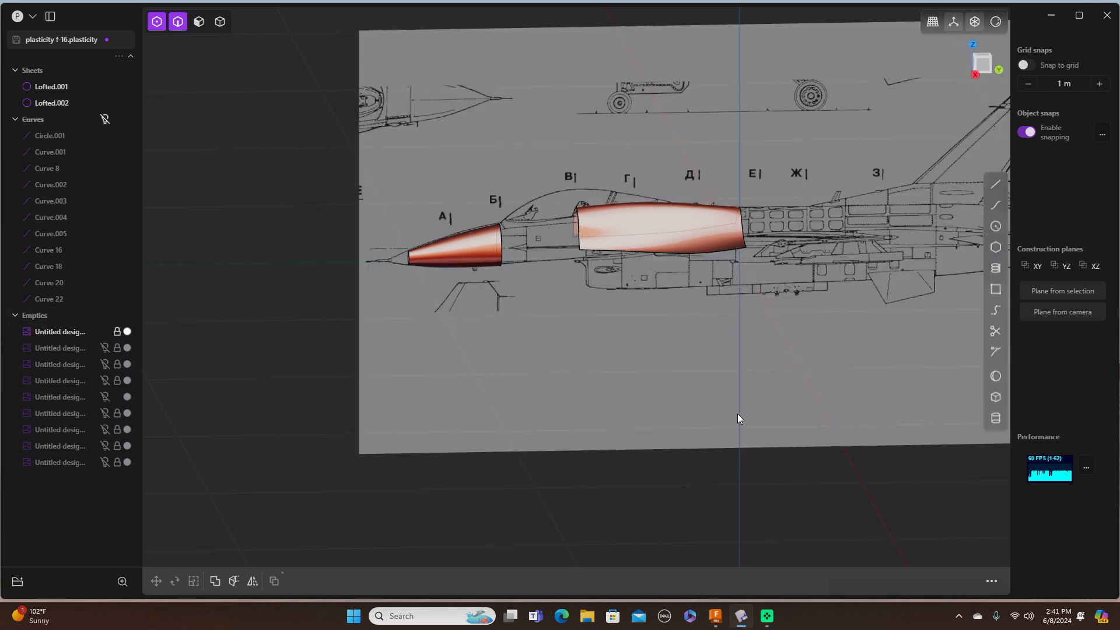
key("KP_3")
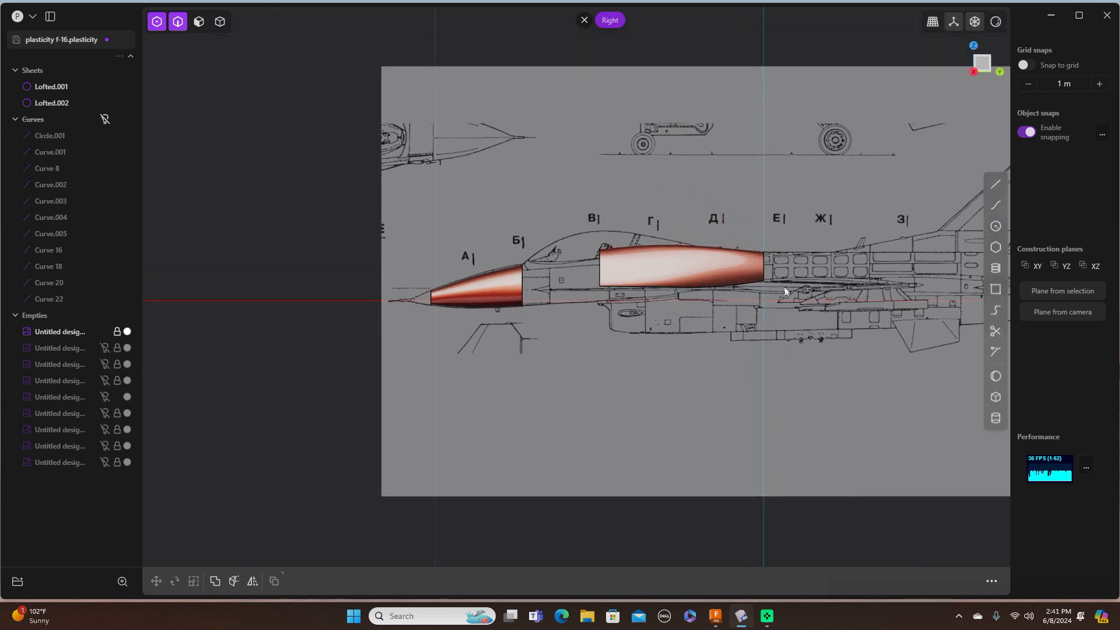
middle_click_drag(761, 293, 796, 320)
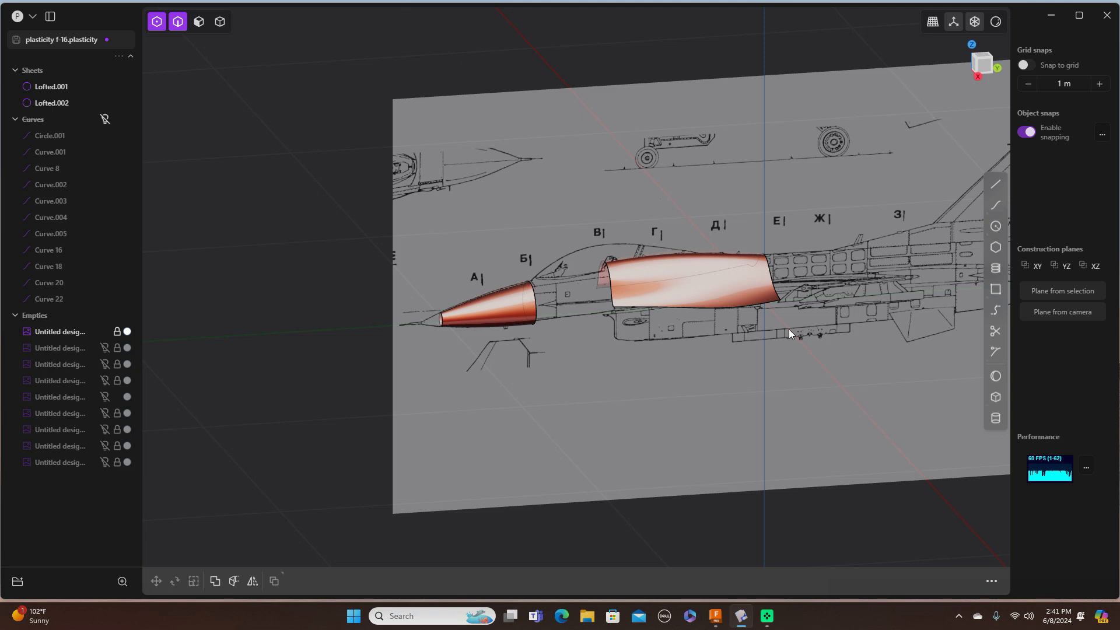